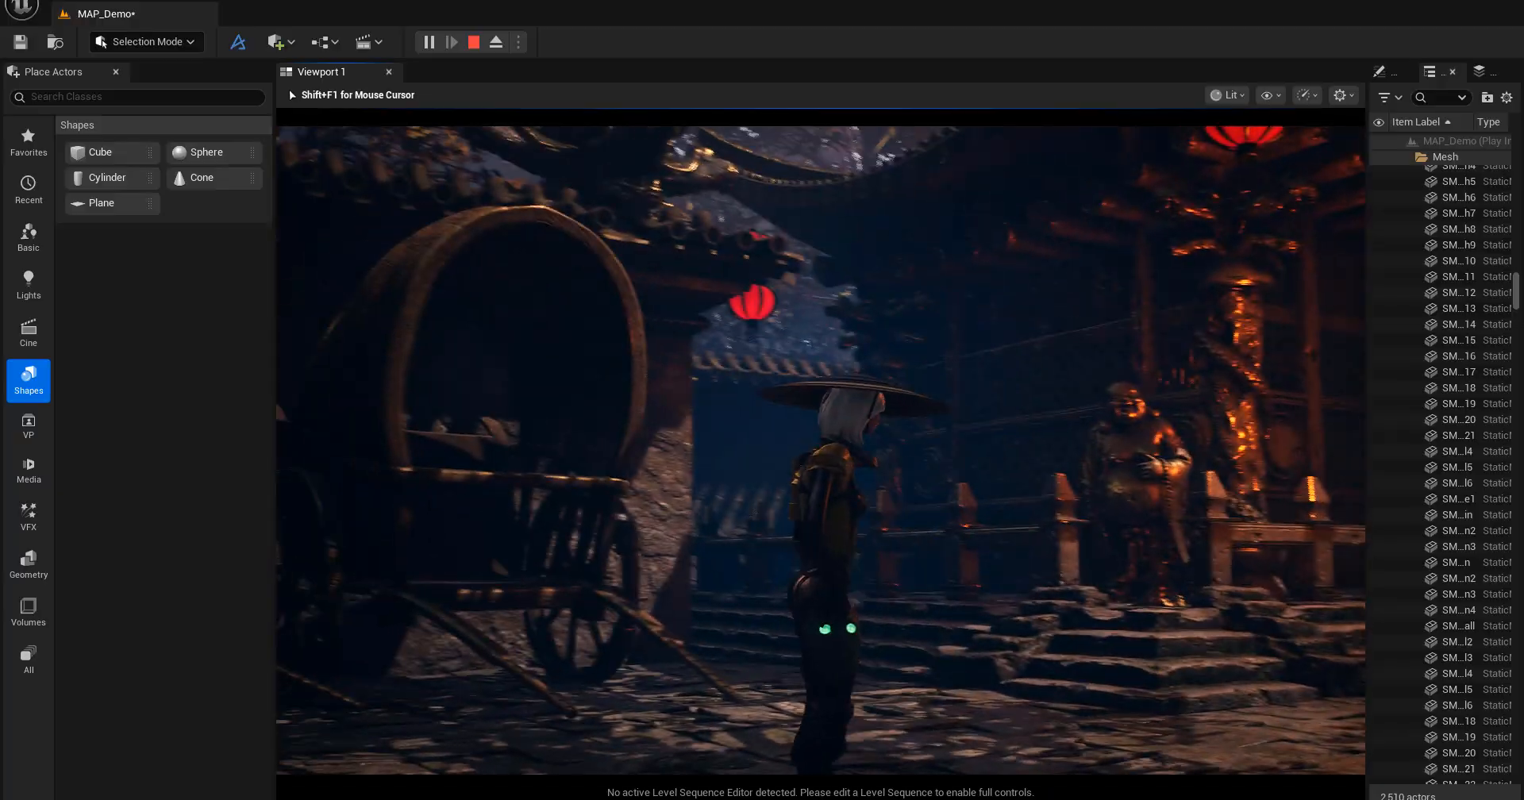
Walk the character forward through the temple level and end the play session.
{"action": "key", "text": "w"}
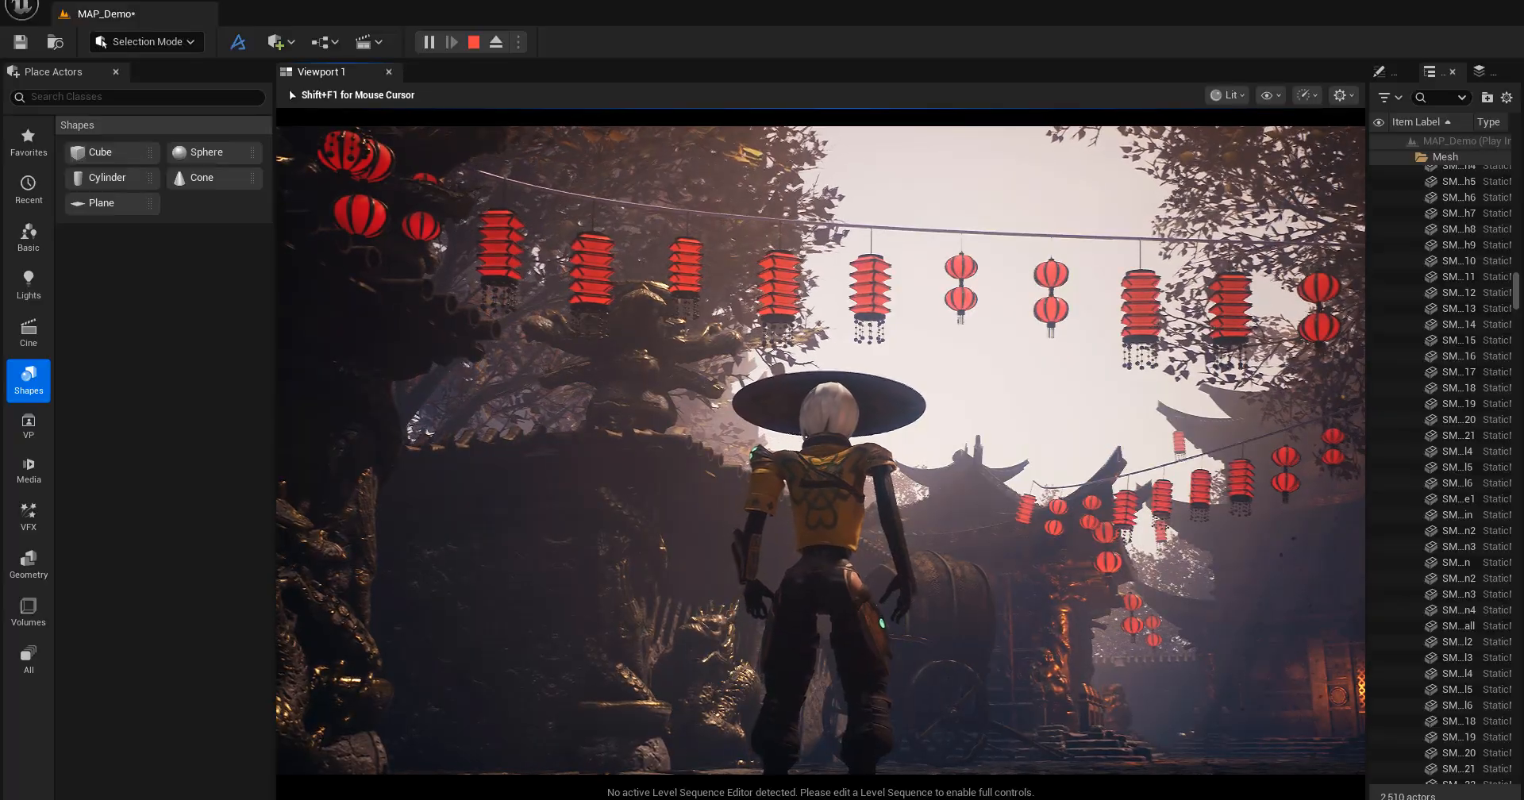
{"action": "key", "text": "Escape"}
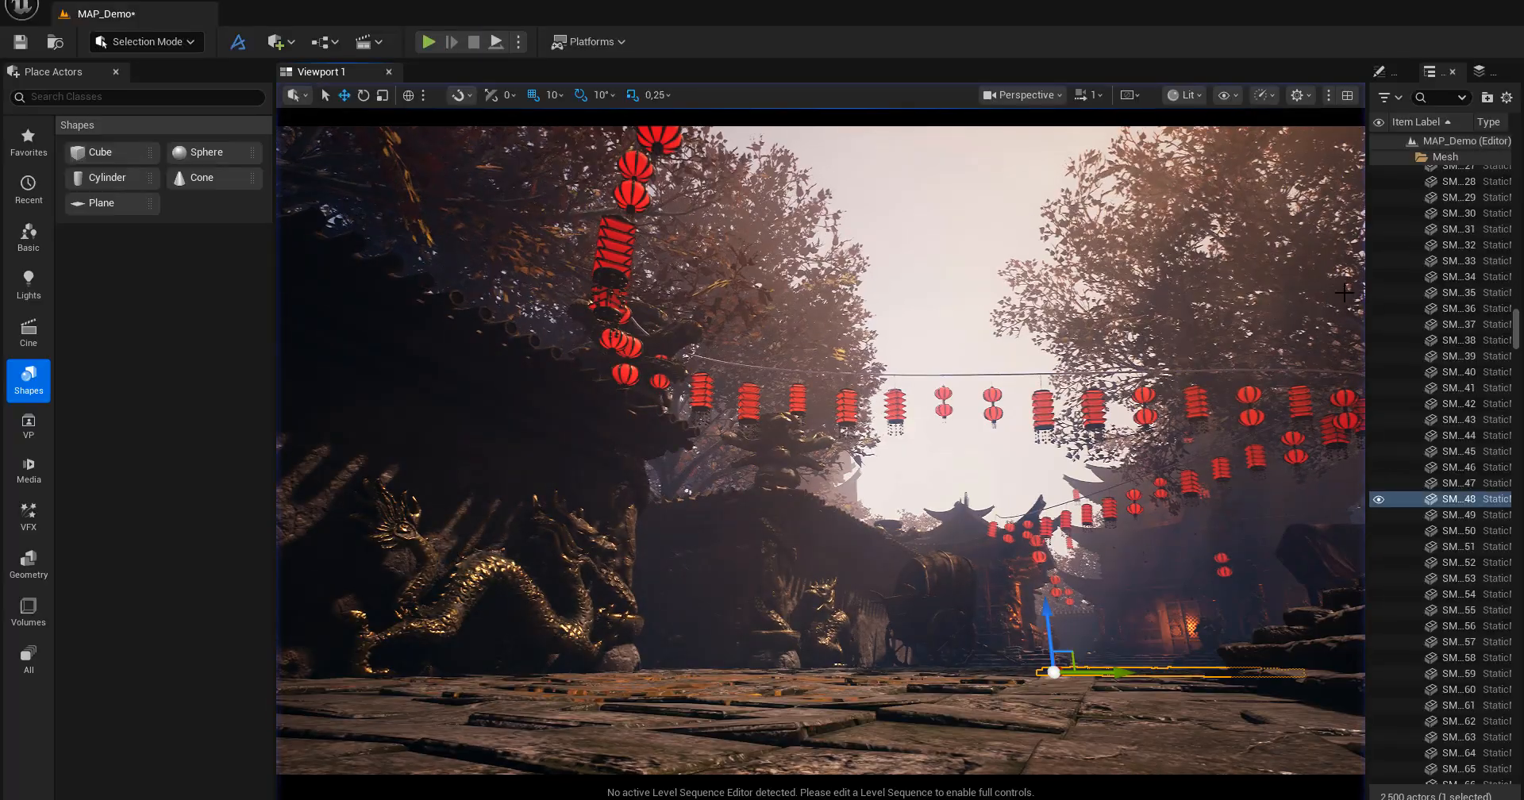
Search the project's plugins for "dash" to check whether the Dash plugin is enabled, and close the plugin list.
{"action": "left_click", "coordinate": [101, 1]}
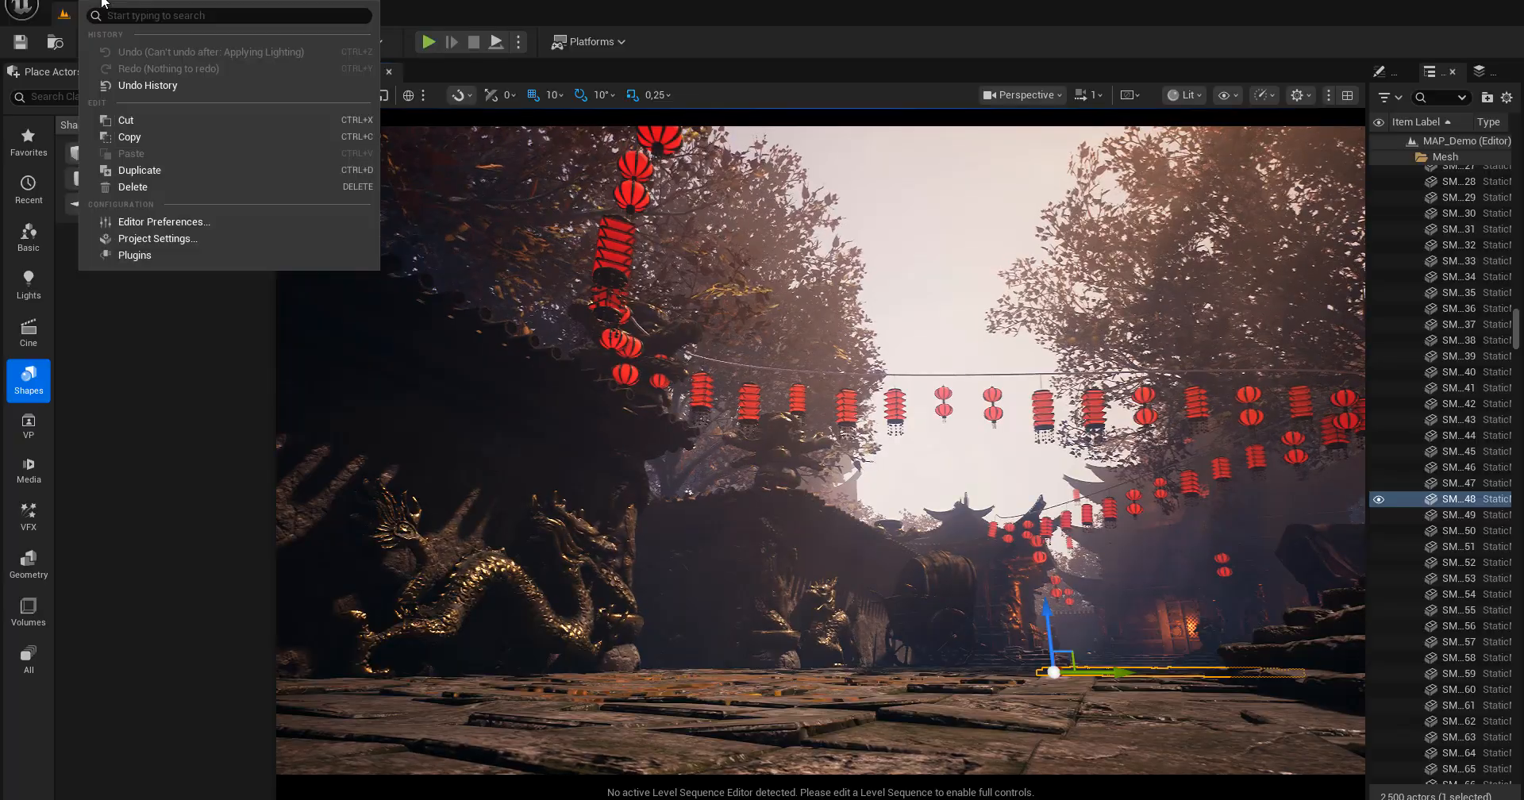
{"action": "left_click", "coordinate": [134, 255]}
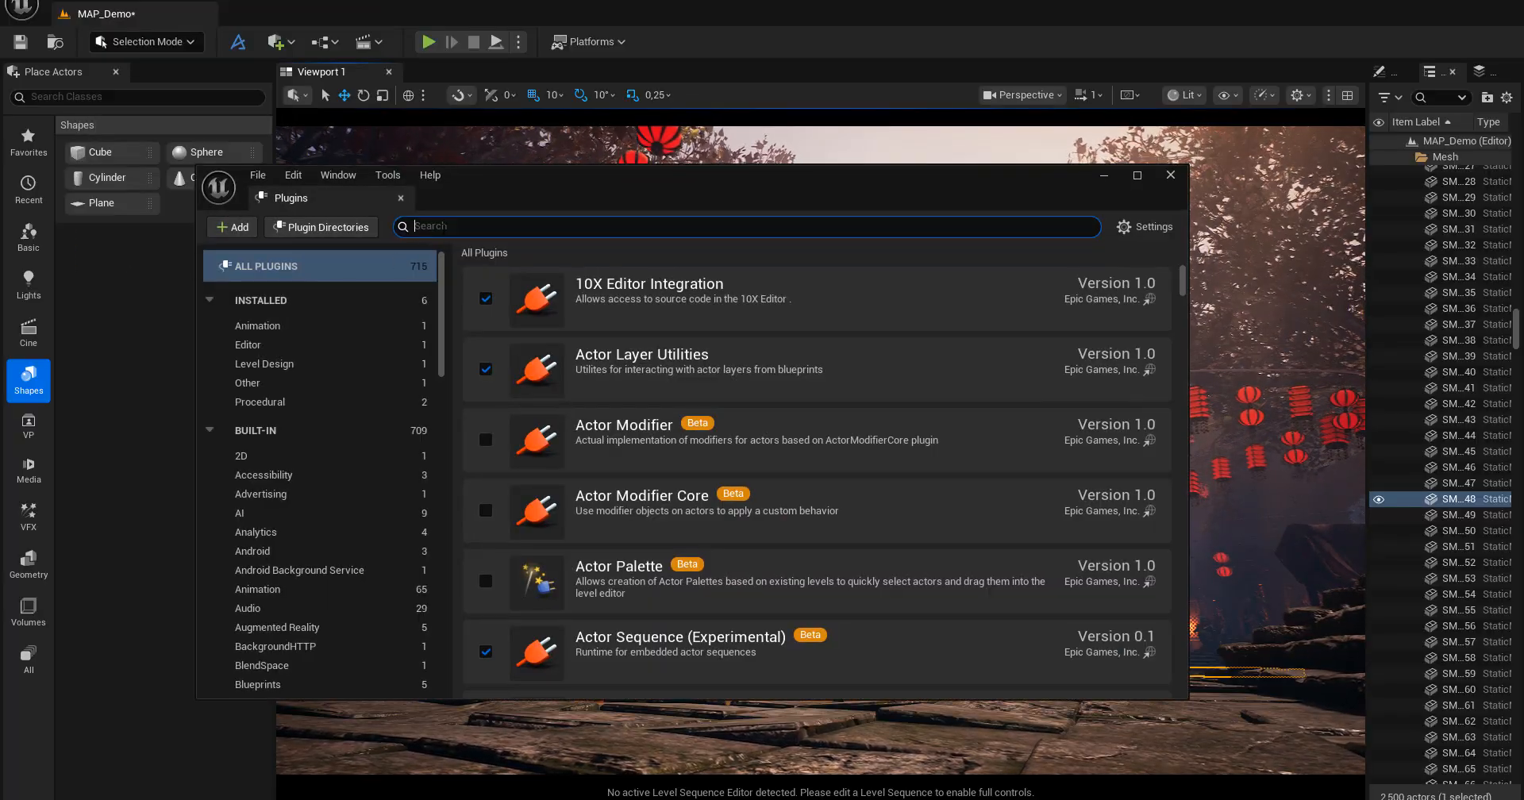
{"action": "type", "text": "de"}
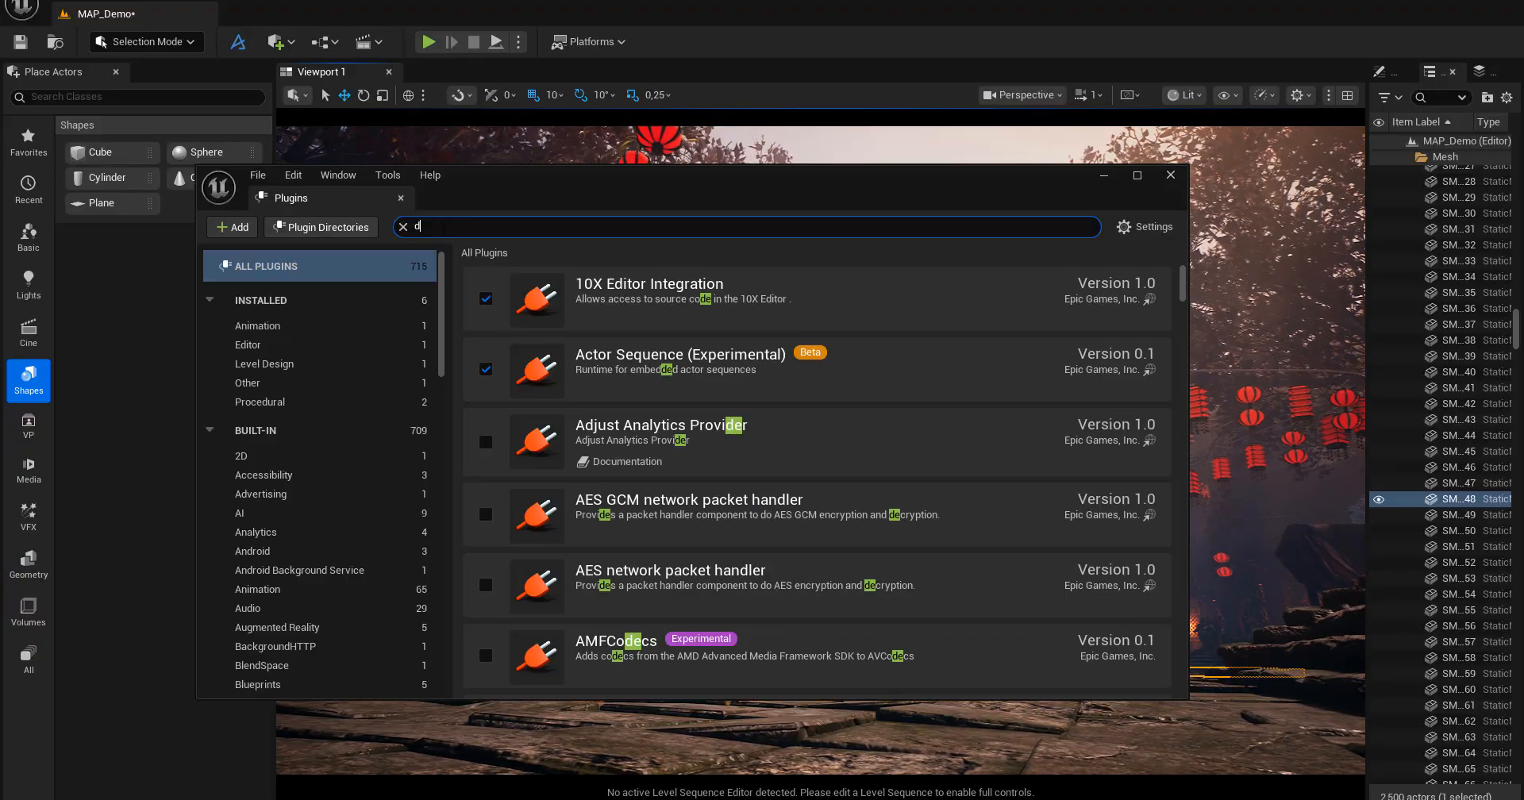
{"action": "key", "text": "BackSpace"}
{"action": "type", "text": "ash"}
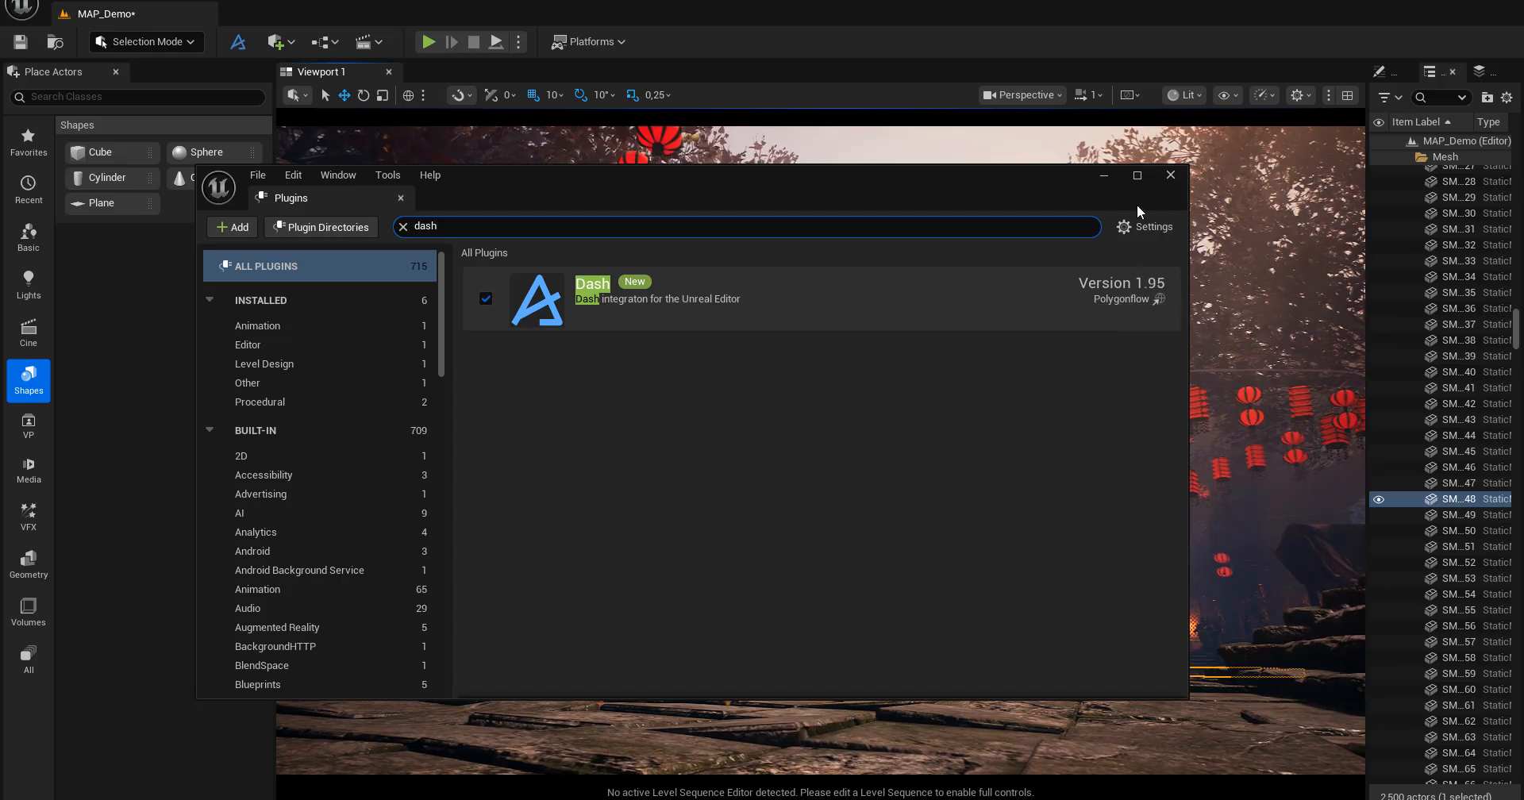
{"action": "left_click_drag", "start_coordinate": [1032, 186], "coordinate": [1114, 203]}
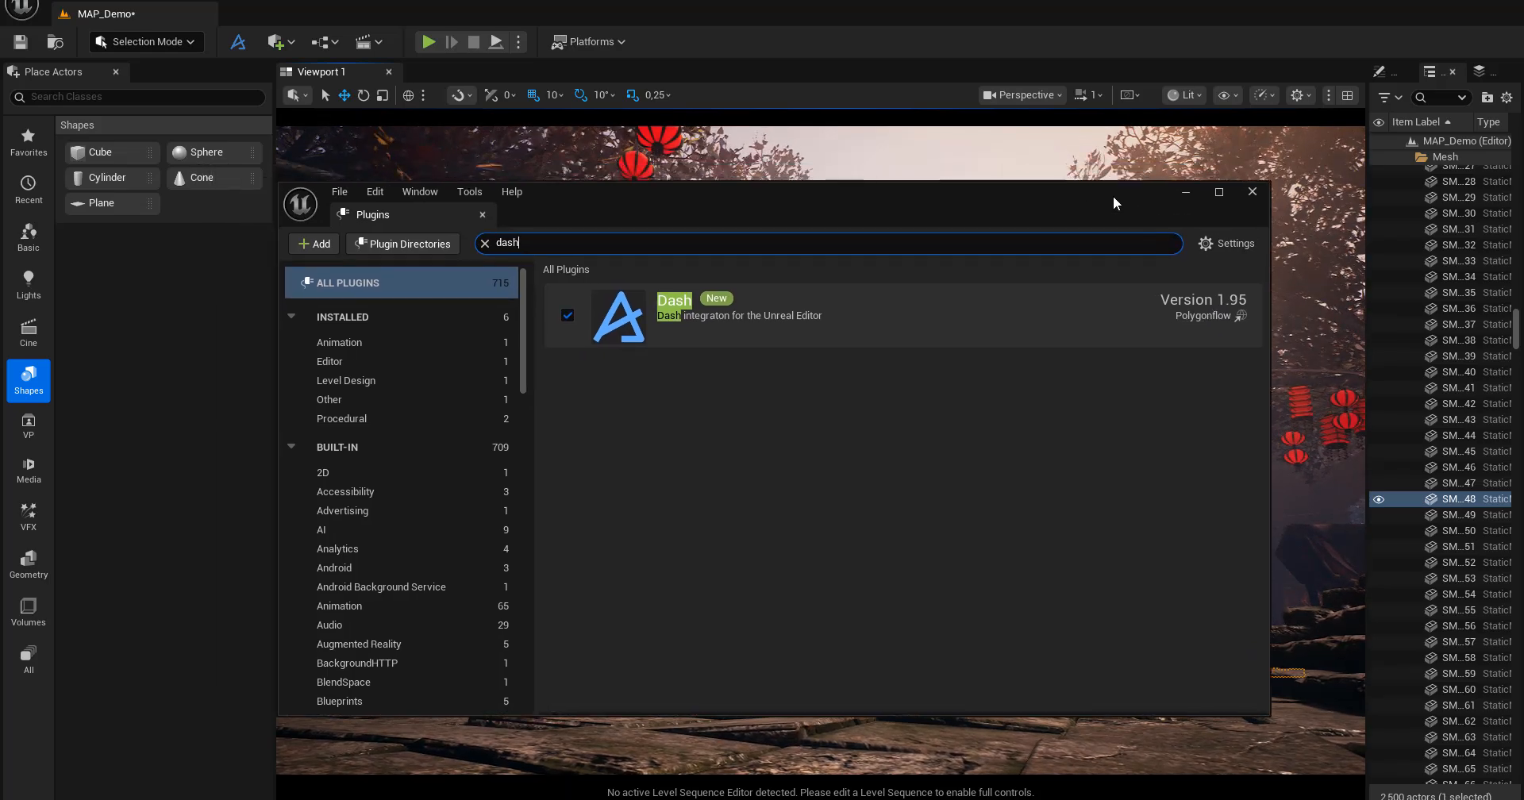
{"action": "left_click", "coordinate": [1249, 193]}
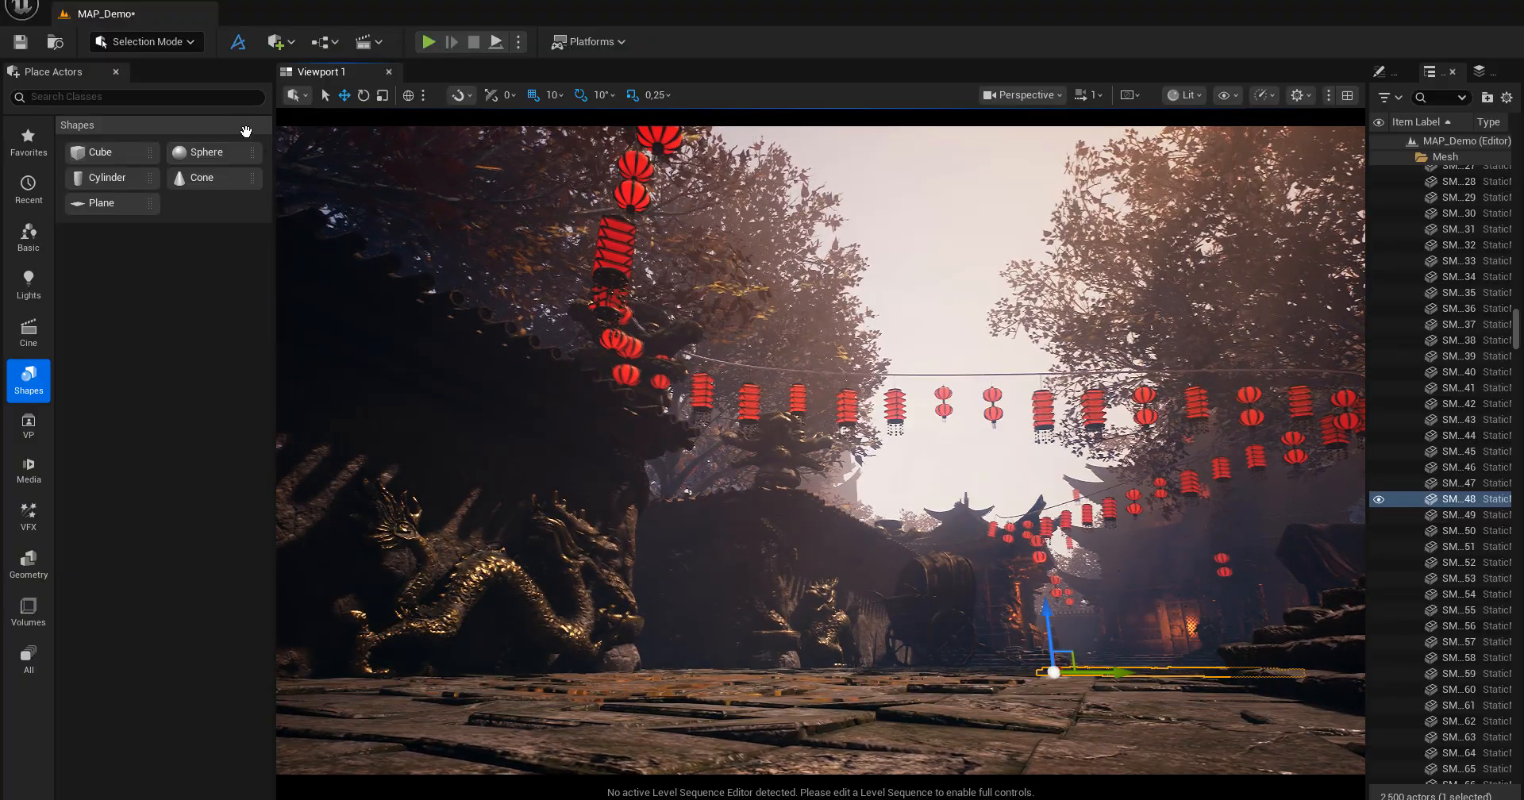
Launch Dash over the viewport and review its content options and general options.
{"action": "left_click", "coordinate": [237, 46]}
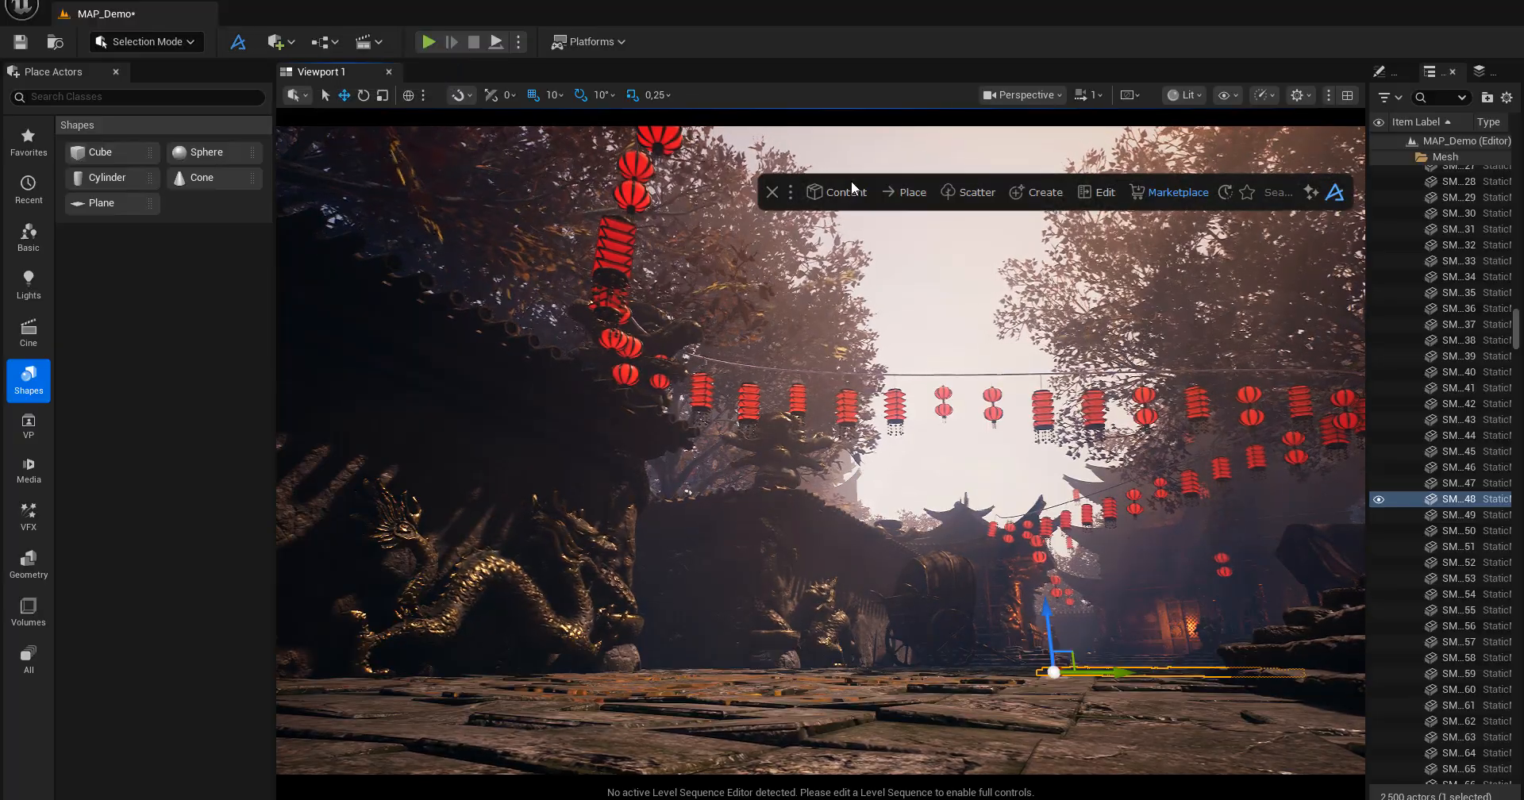
{"action": "left_click", "coordinate": [847, 187]}
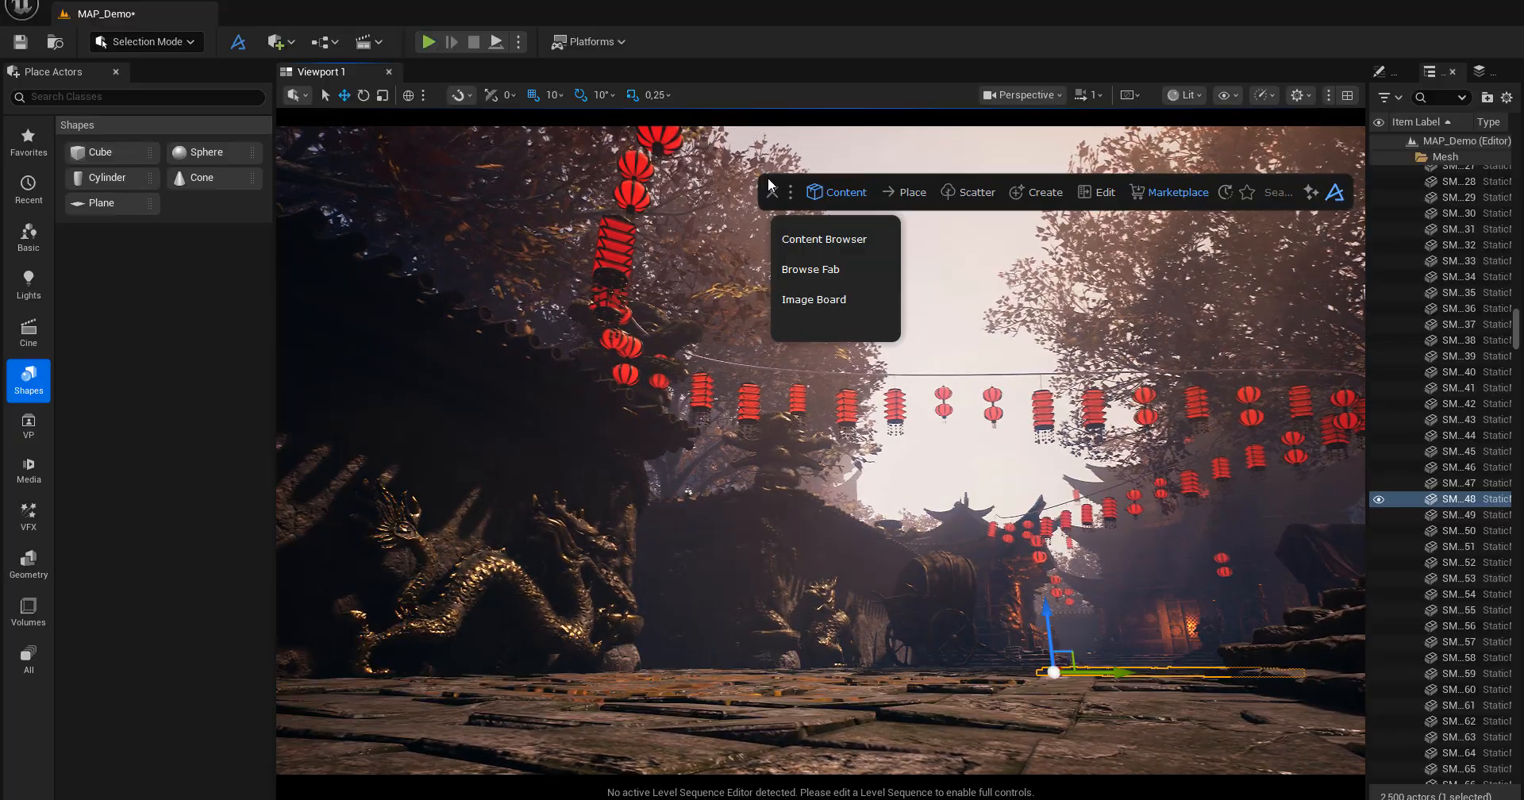
{"action": "left_click", "coordinate": [790, 198]}
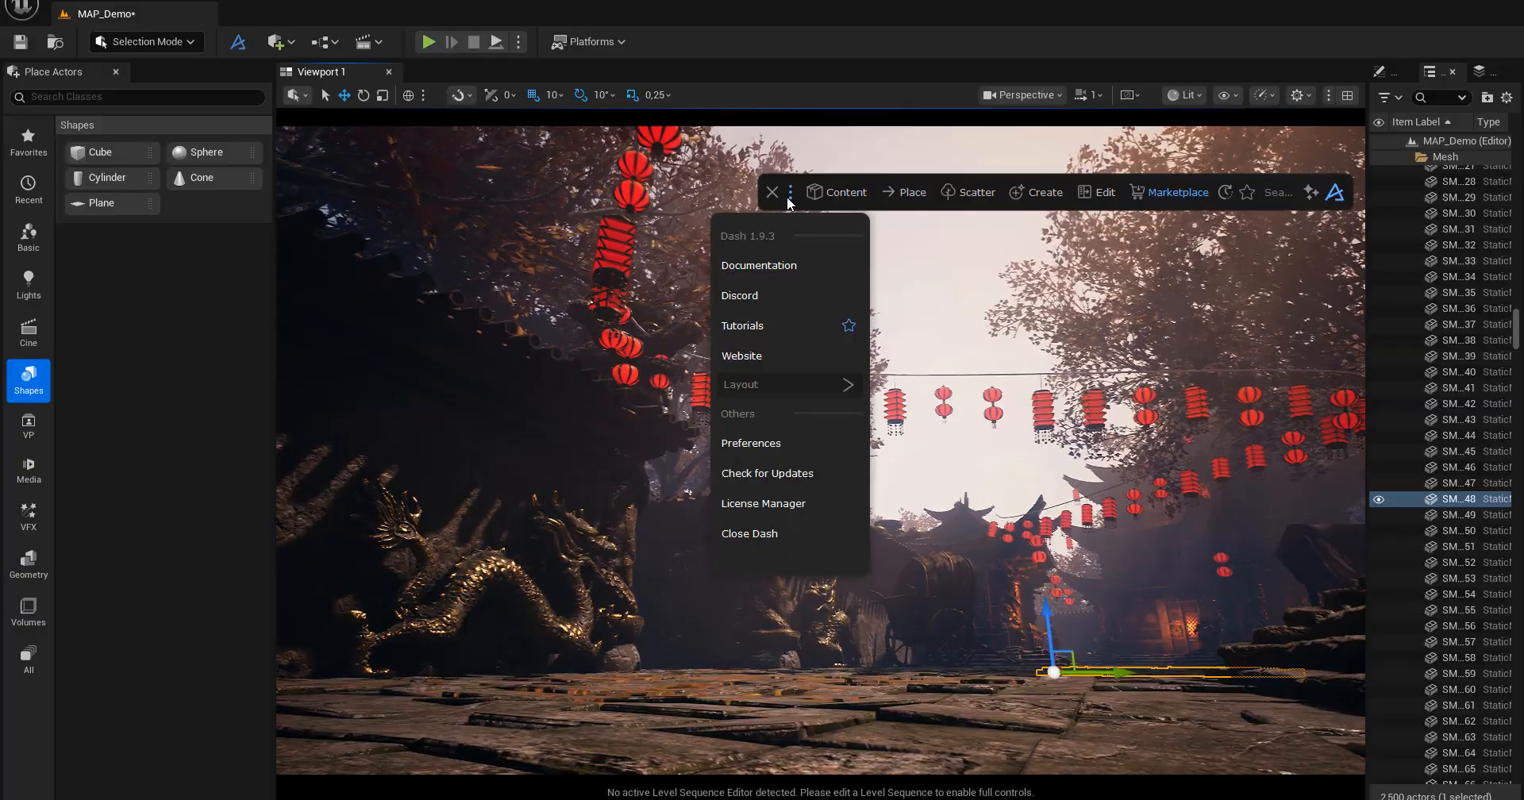
{"action": "left_click", "coordinate": [828, 92]}
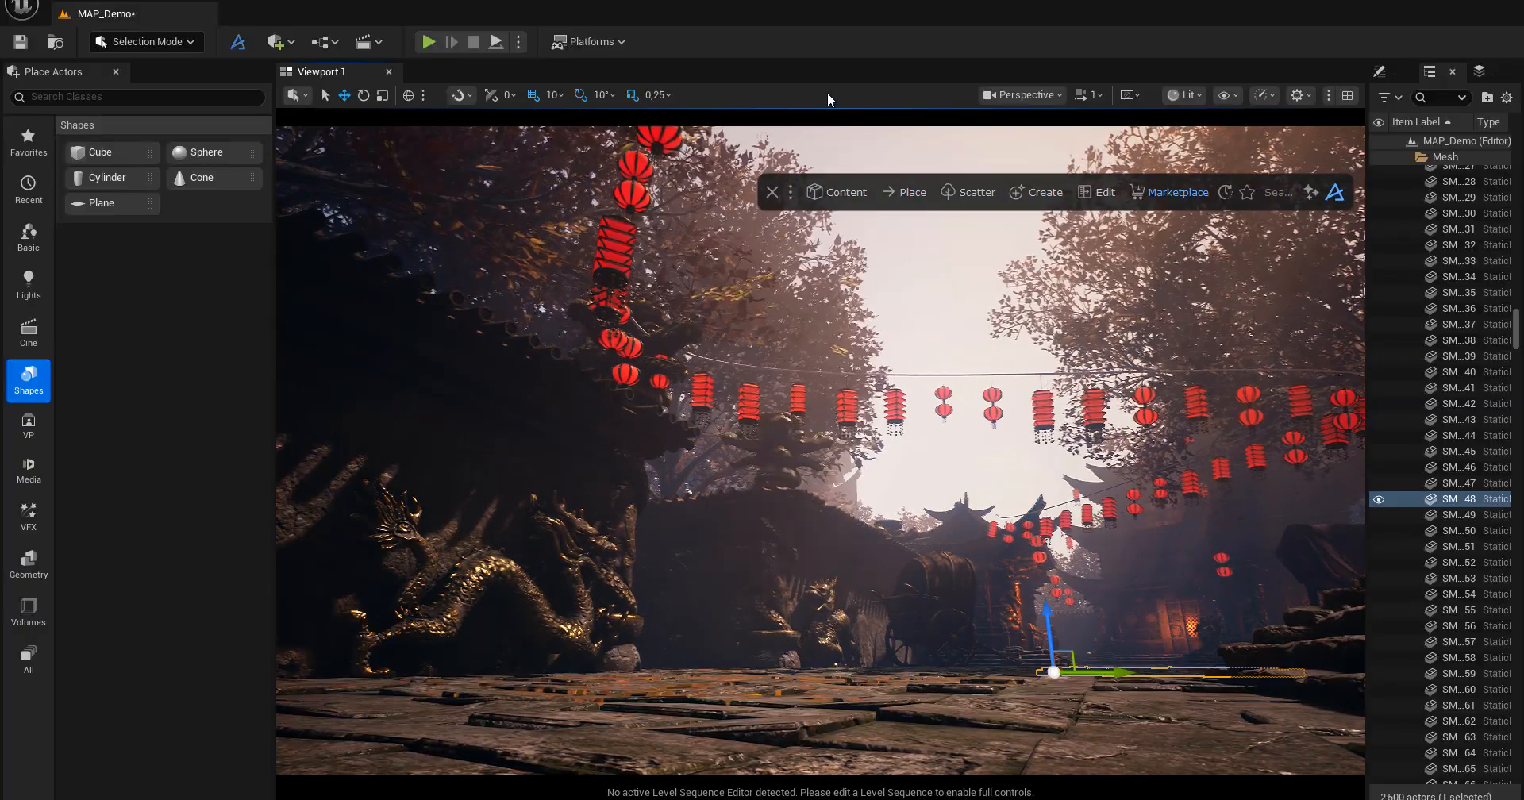
Open Dash's Content Browser, position it clear of the scene, and view its available asset libraries while keeping Project Library.
{"action": "left_click", "coordinate": [847, 192]}
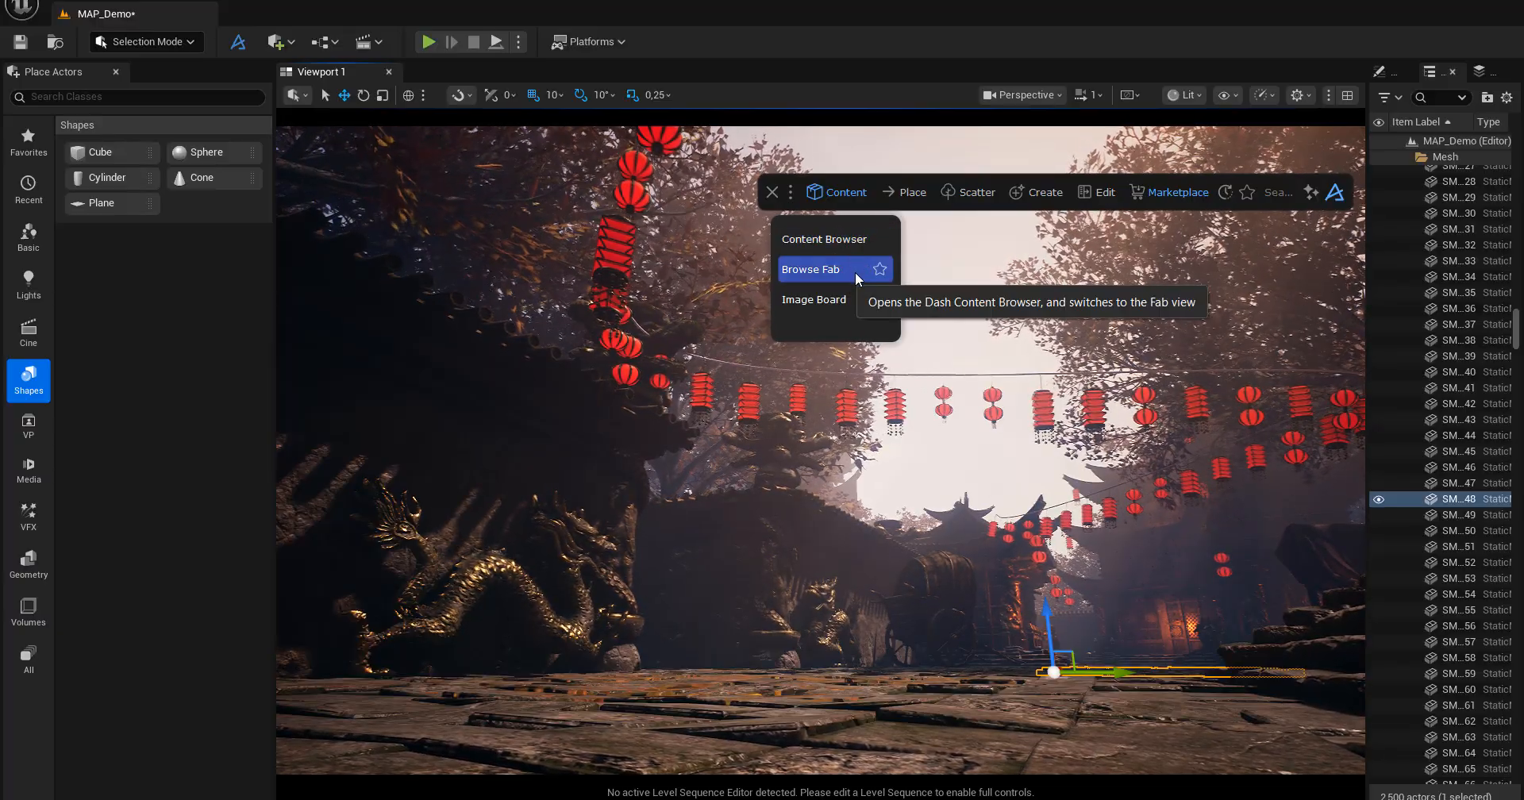
{"action": "left_click", "coordinate": [828, 239]}
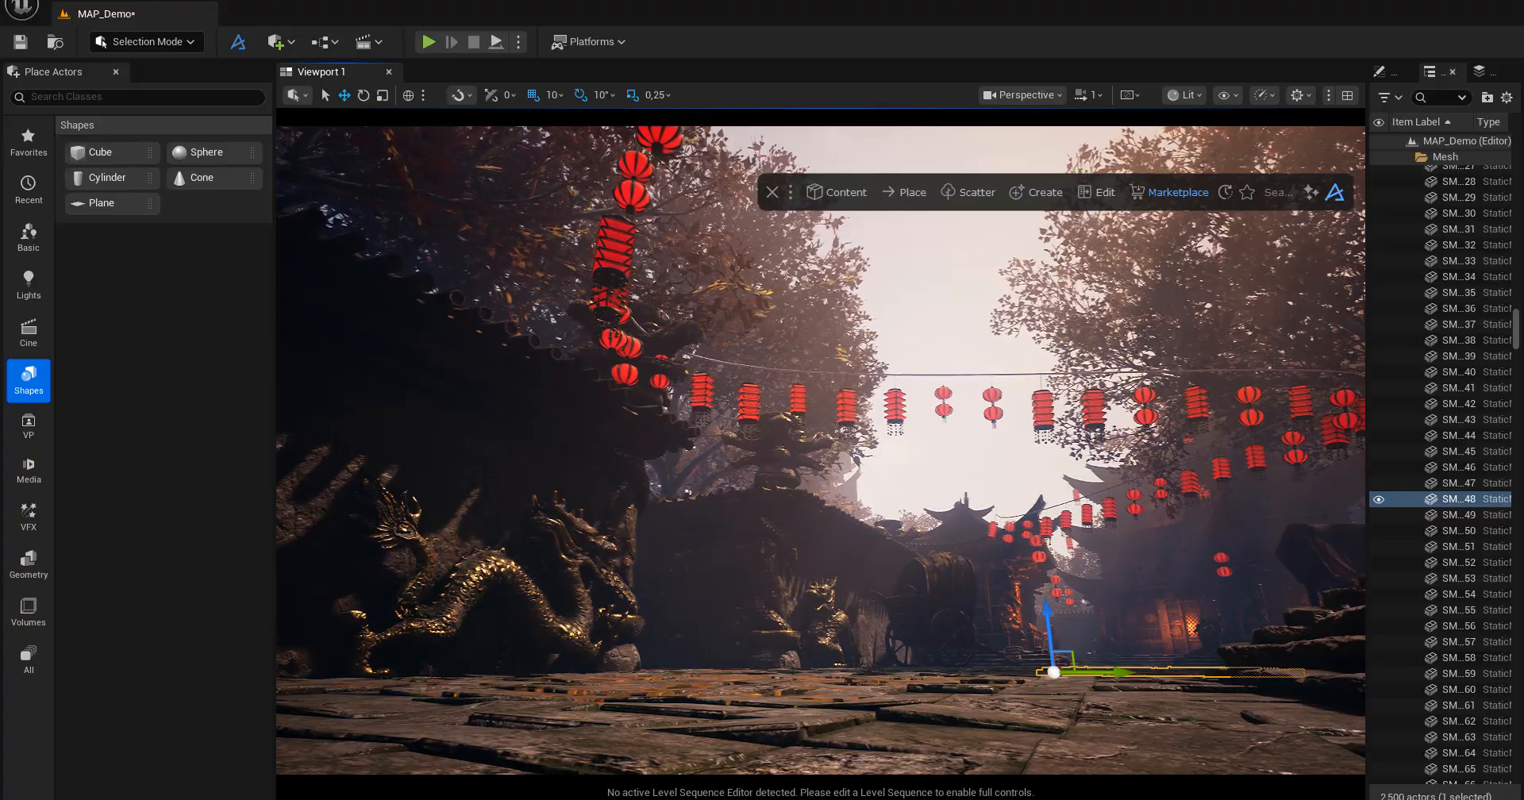
{"action": "left_click_drag", "start_coordinate": [1113, 280], "coordinate": [400, 169]}
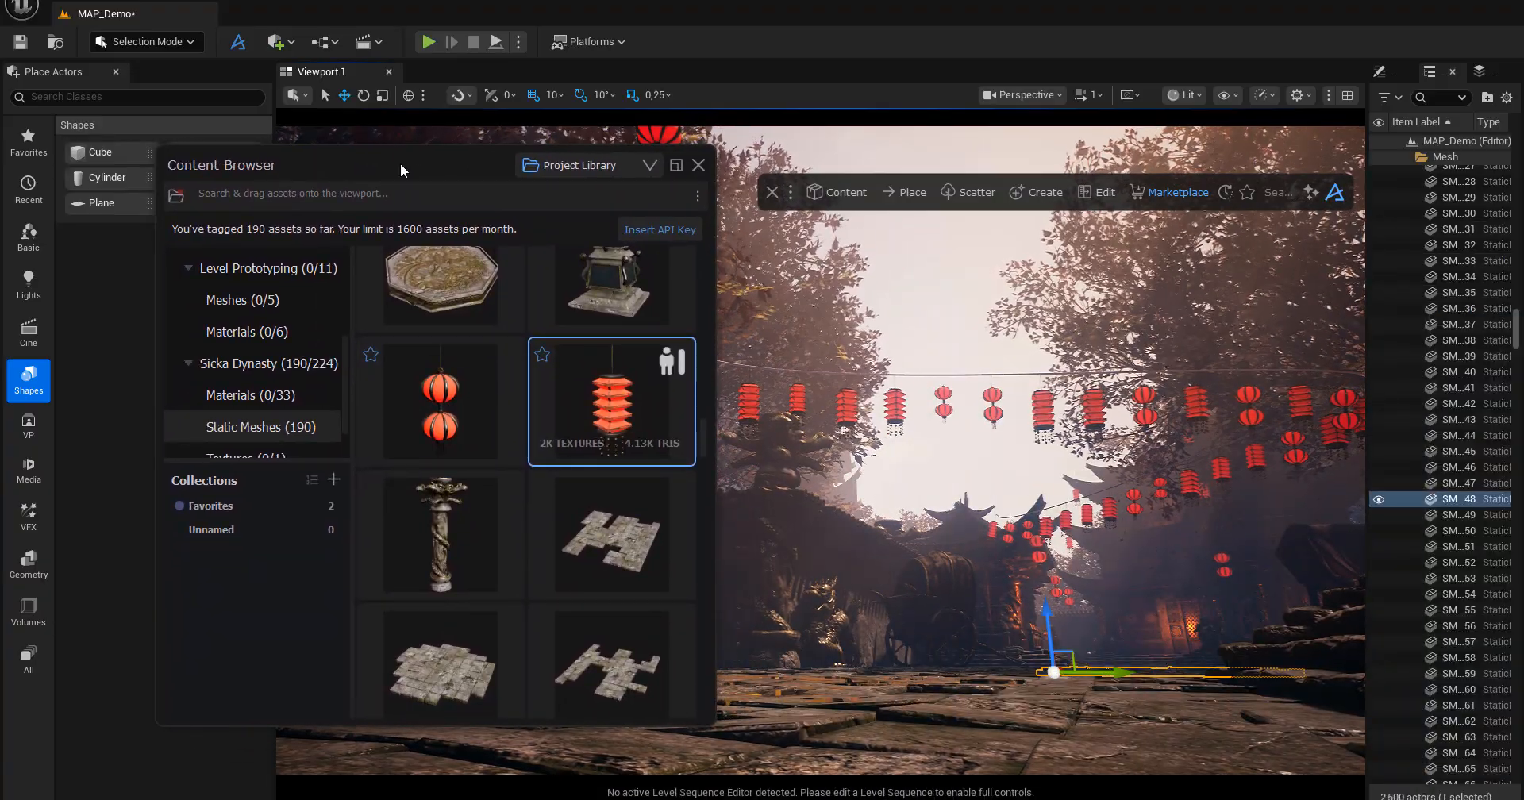
{"action": "left_click", "coordinate": [571, 164]}
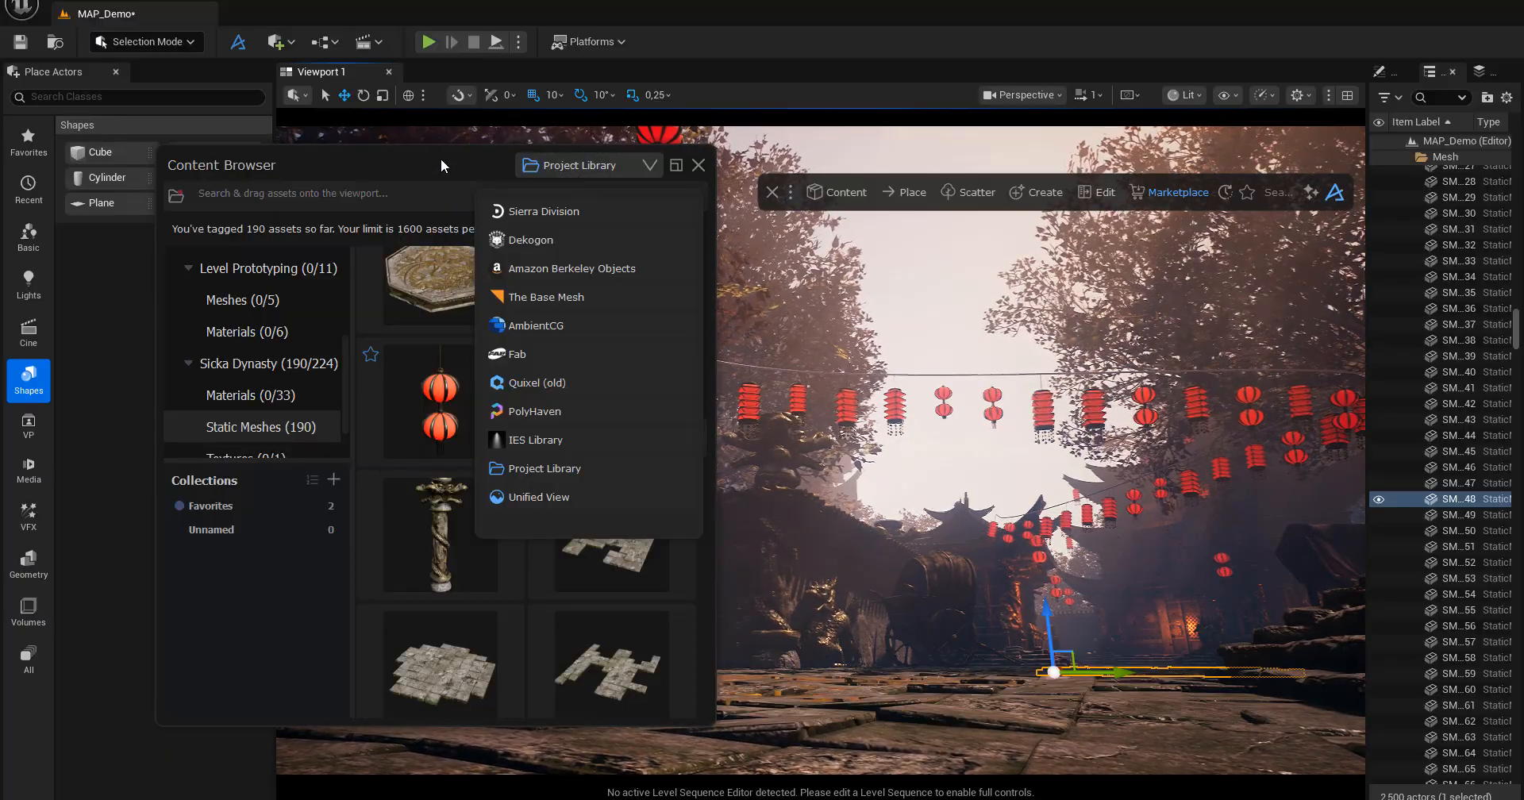
{"action": "left_click_drag", "start_coordinate": [440, 159], "coordinate": [467, 164]}
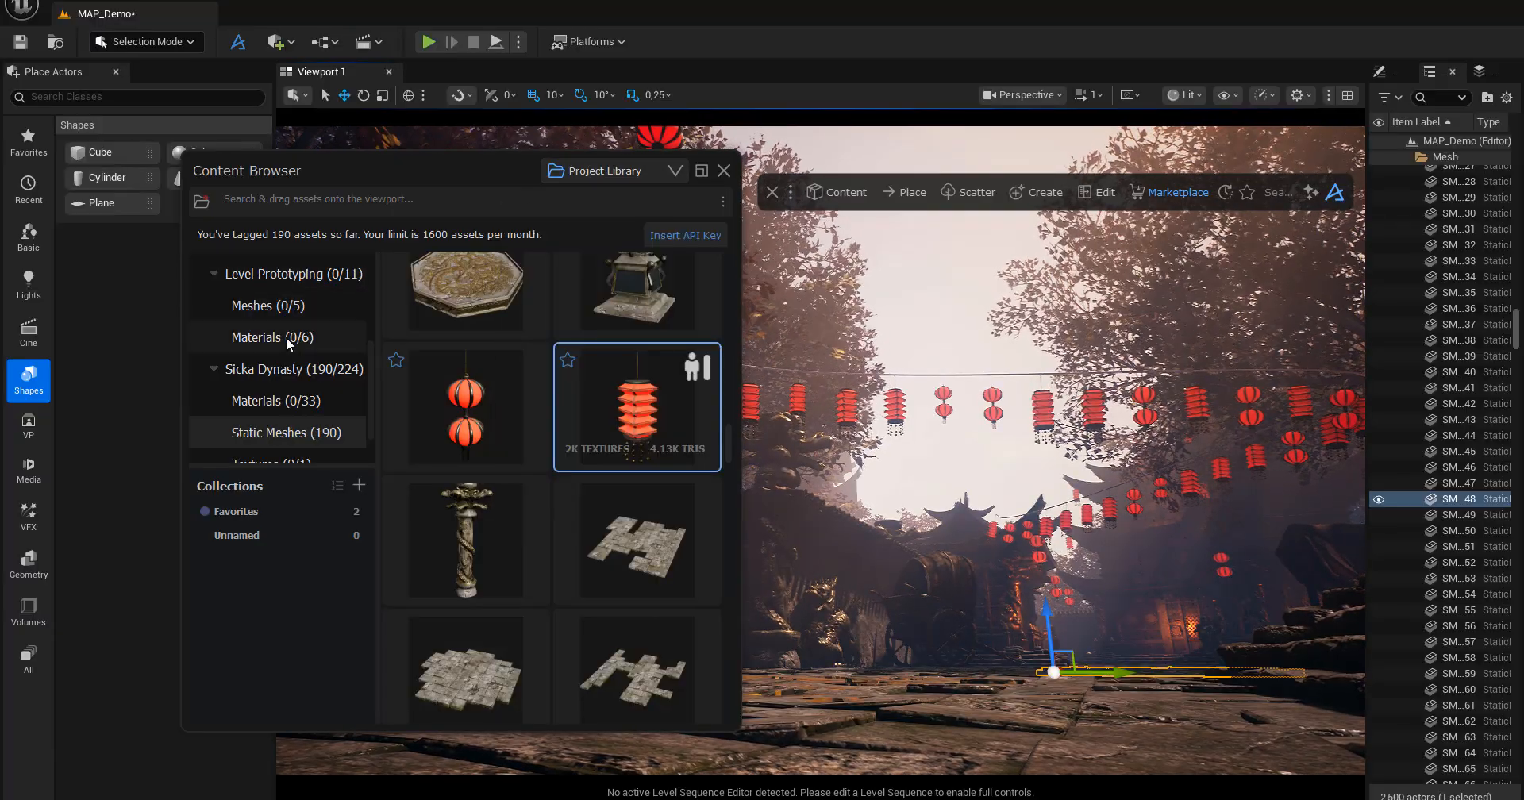
Check the Level Prototyping Meshes folder and show the Static Meshes of Sicka Dynasty in the project library.
{"action": "left_click", "coordinate": [272, 436]}
{"action": "scroll", "coordinate": [272, 436], "scroll_direction": "down", "scroll_amount": 1}
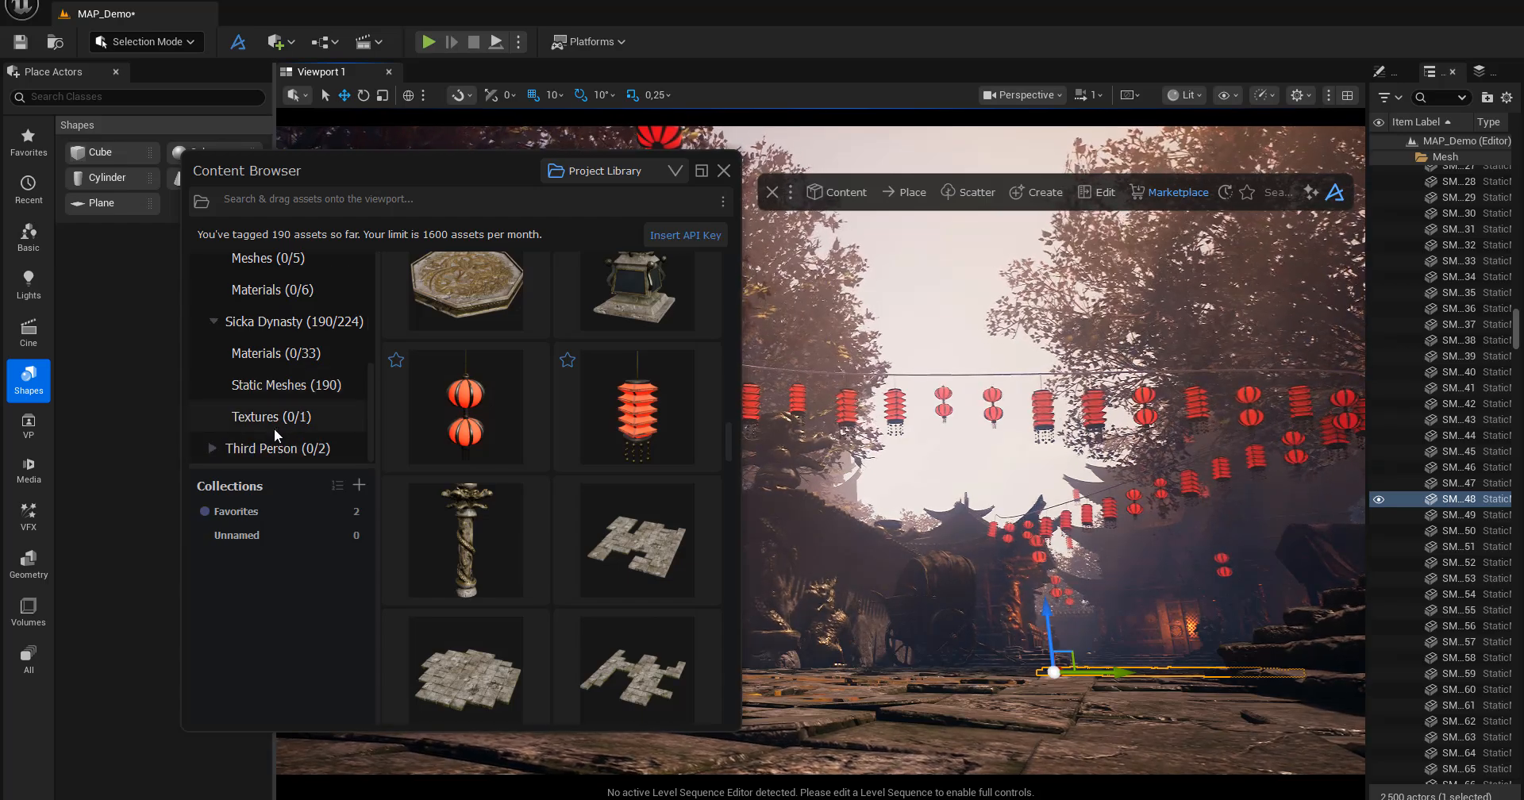
{"action": "scroll", "coordinate": [274, 427], "scroll_direction": "up", "scroll_amount": 1}
{"action": "scroll", "coordinate": [274, 428], "scroll_direction": "up", "scroll_amount": 1}
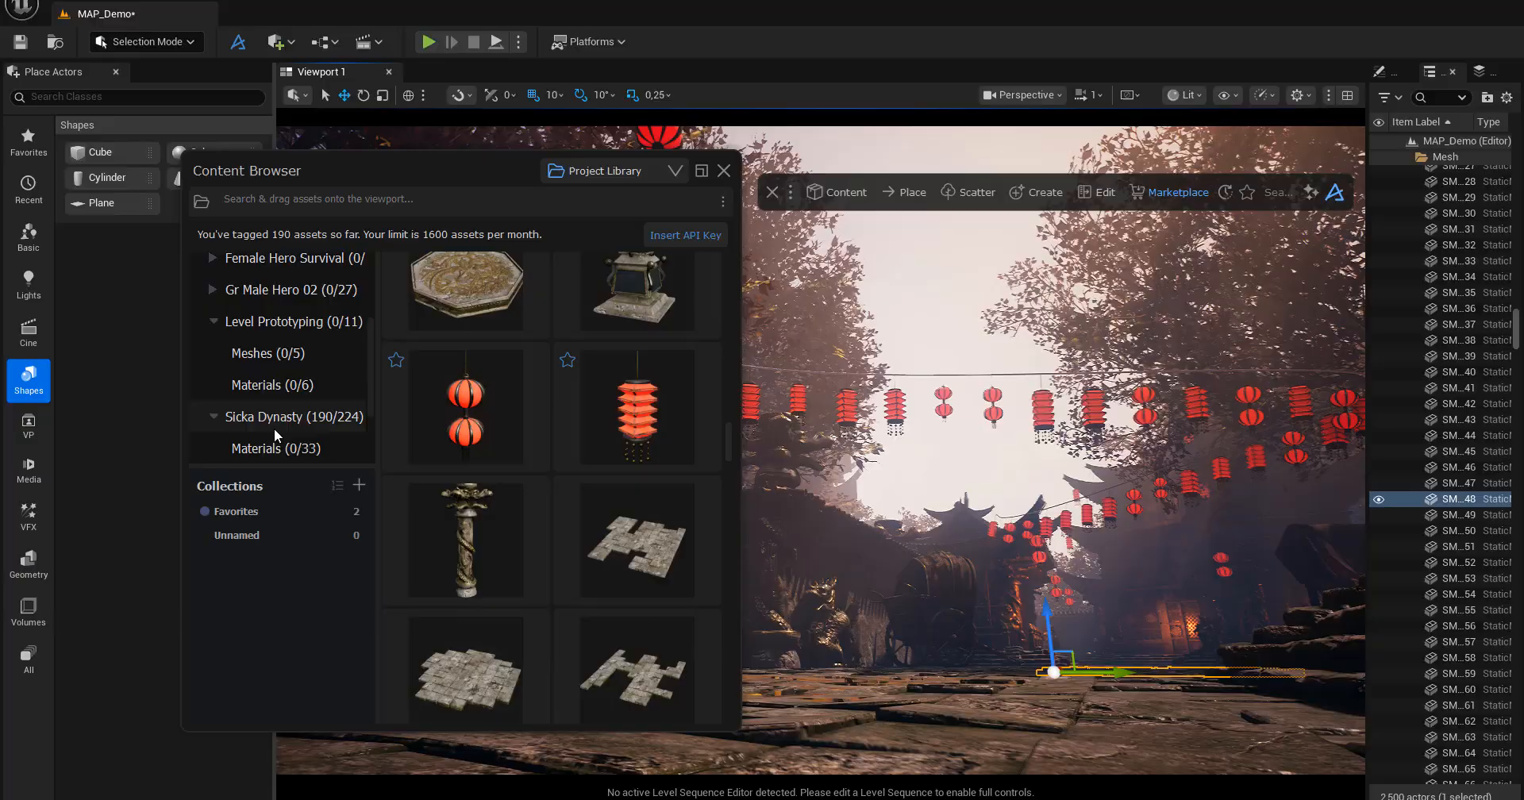
{"action": "left_click", "coordinate": [247, 352]}
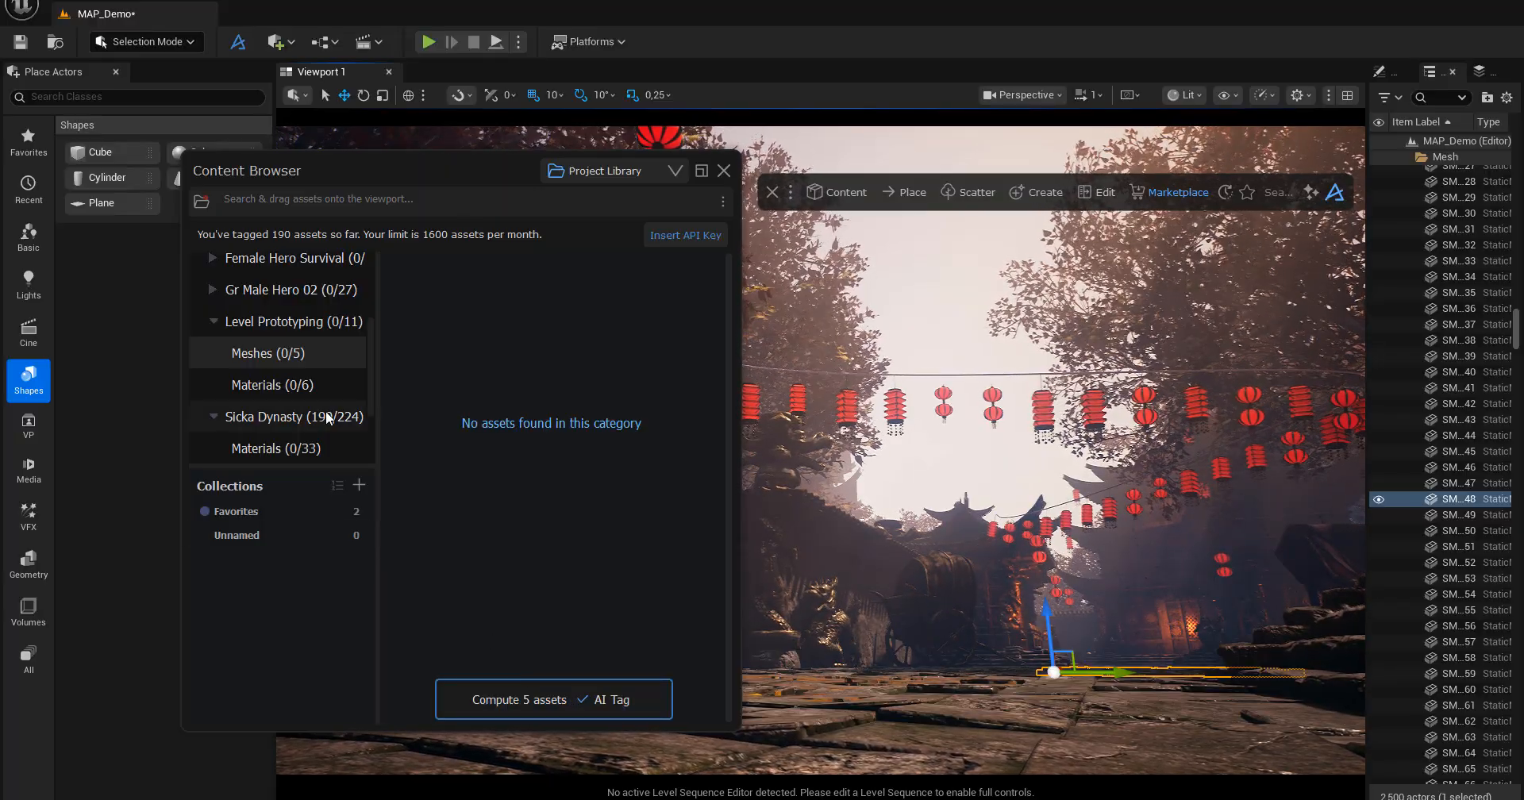
{"action": "scroll", "coordinate": [360, 436], "scroll_direction": "down", "scroll_amount": 3}
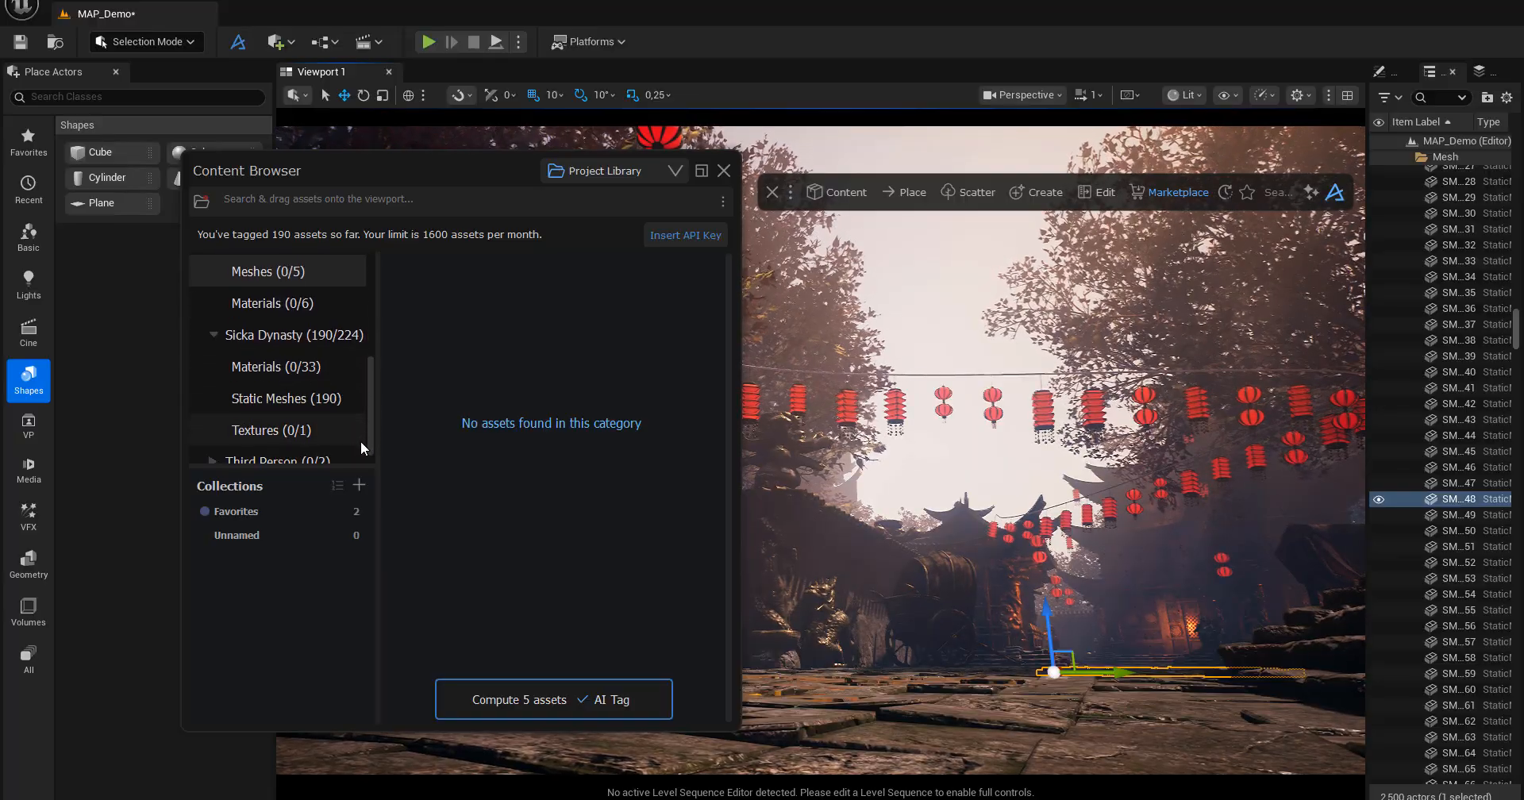
{"action": "left_click", "coordinate": [270, 399]}
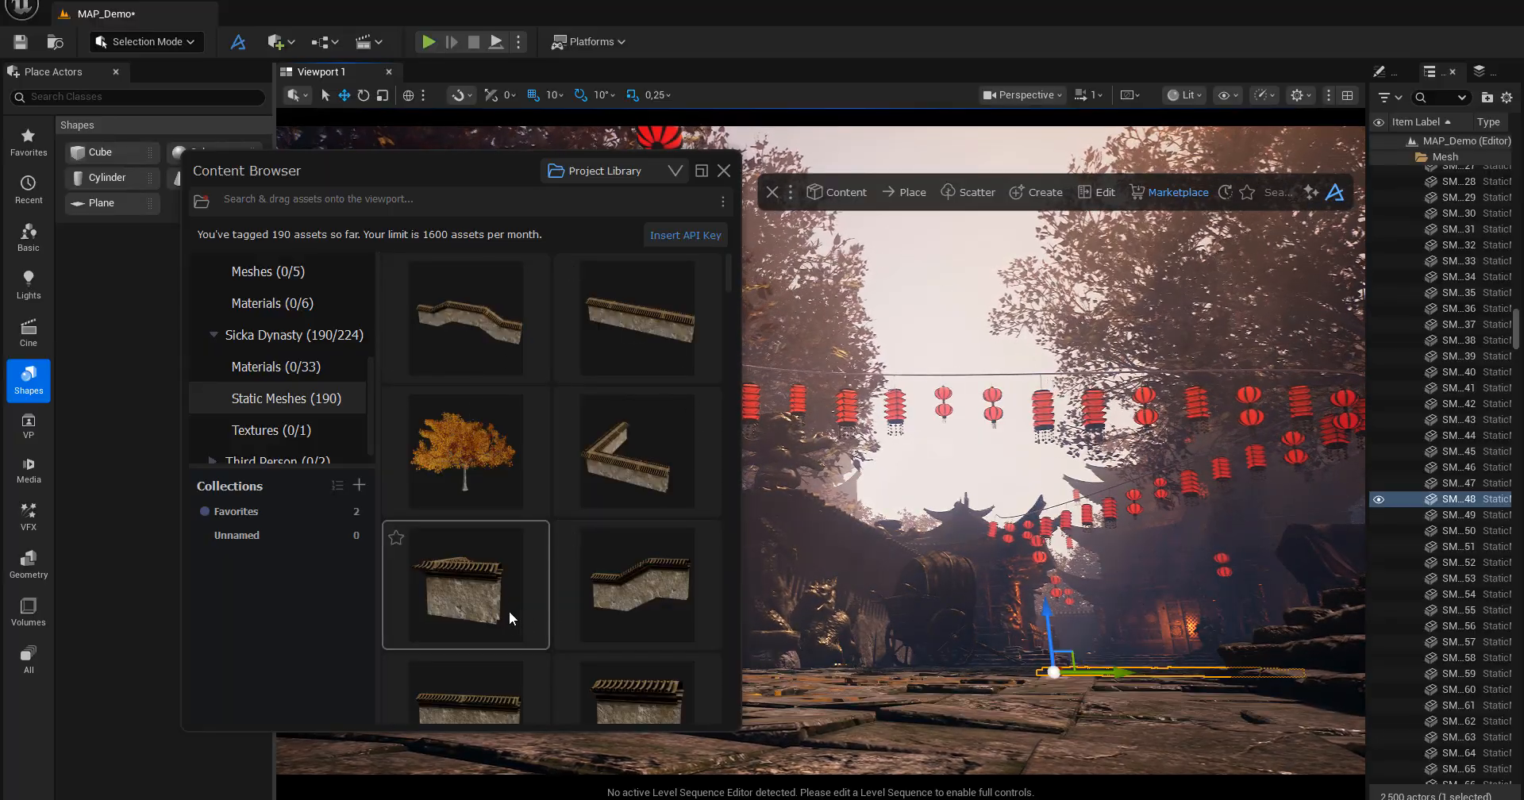
Look through the Sicka Dynasty static meshes down to the hanging red lanterns, repositioning the Content Browser over the editor.
{"action": "scroll", "coordinate": [498, 587], "scroll_direction": "down", "scroll_amount": 2}
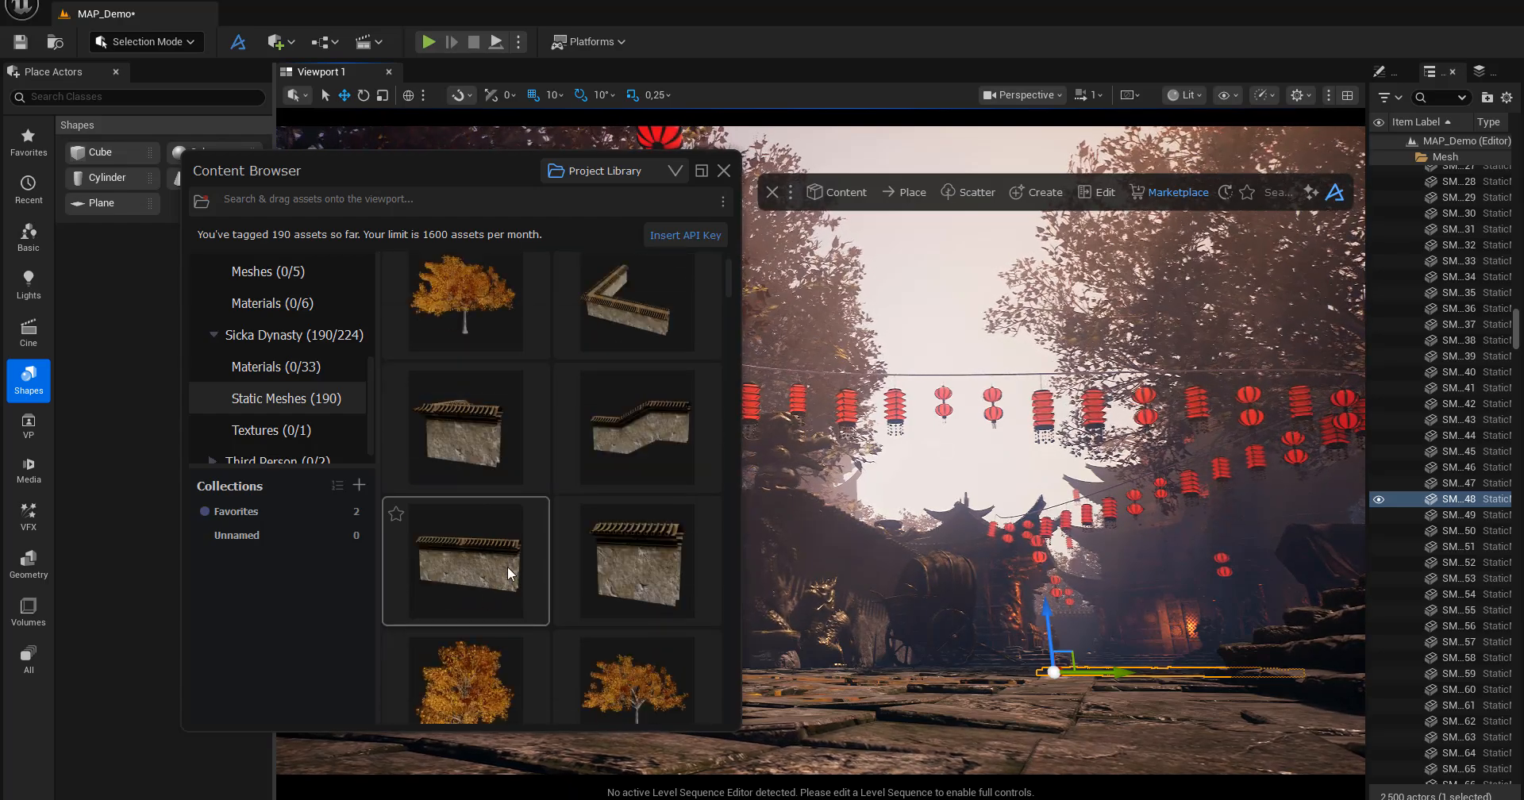
{"action": "scroll", "coordinate": [493, 552], "scroll_direction": "down", "scroll_amount": 2}
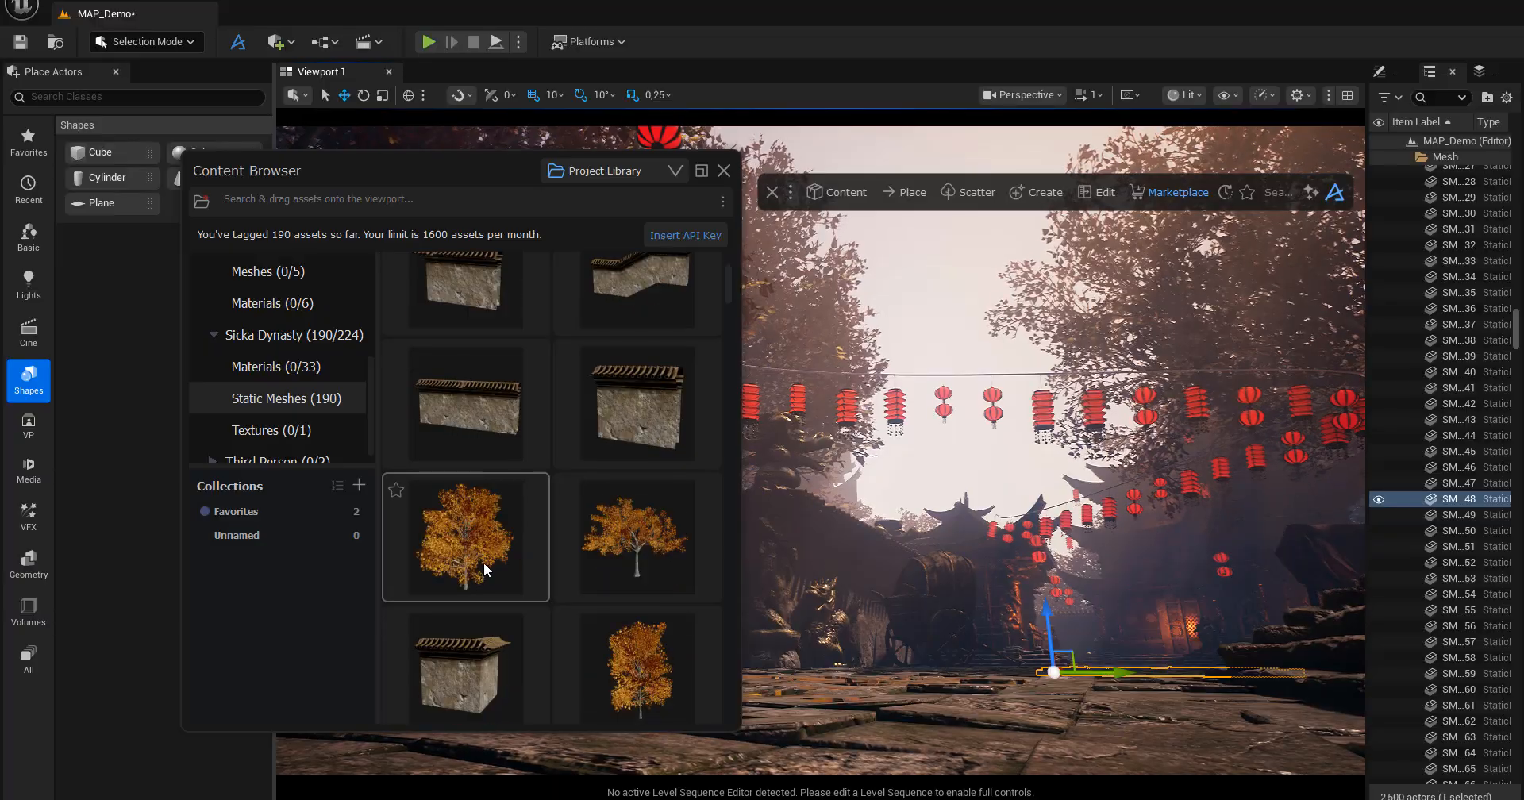
{"action": "scroll", "coordinate": [490, 597], "scroll_direction": "down", "scroll_amount": 4}
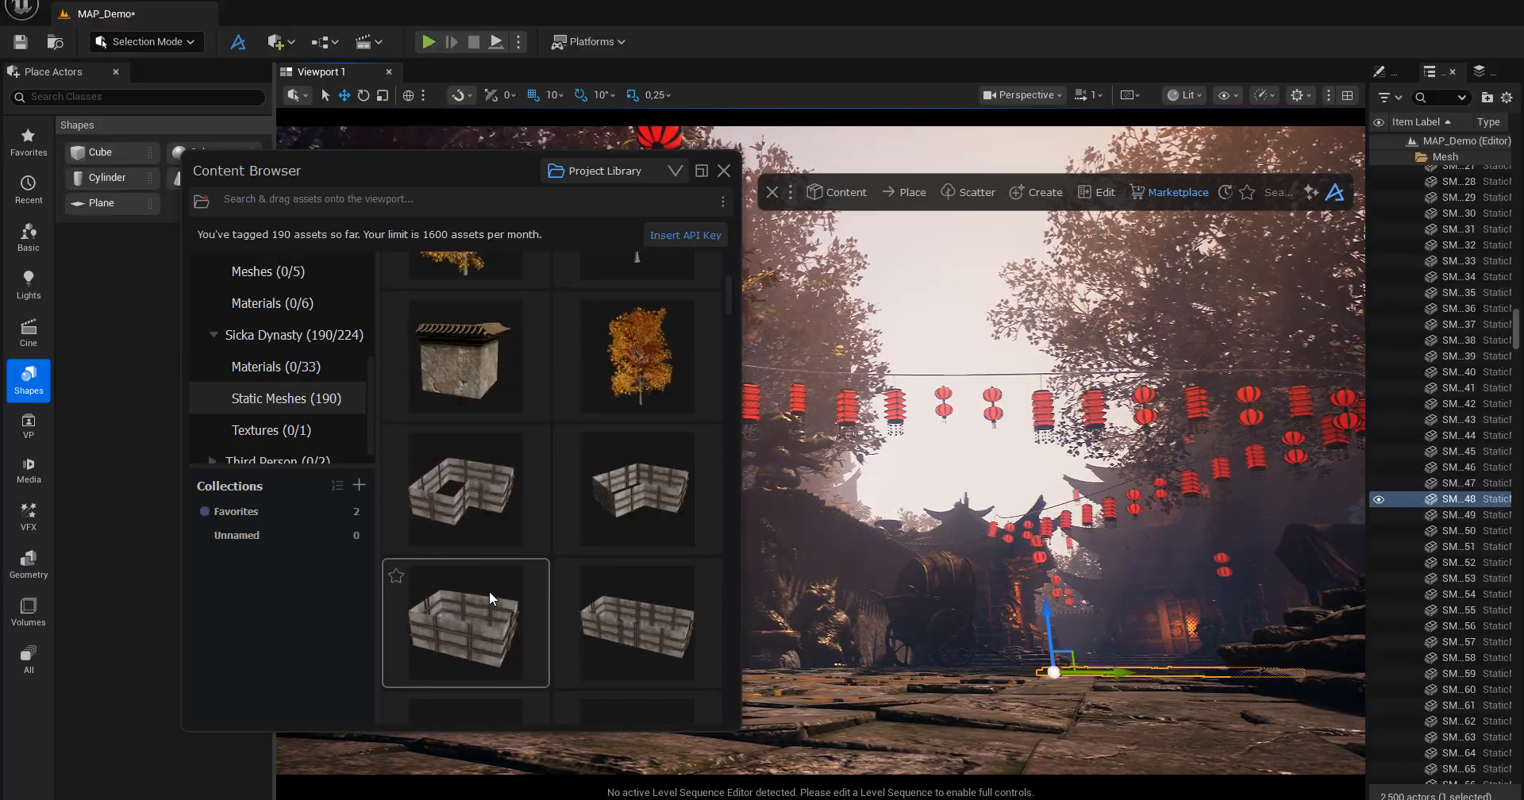
{"action": "scroll", "coordinate": [489, 590], "scroll_direction": "down", "scroll_amount": 3}
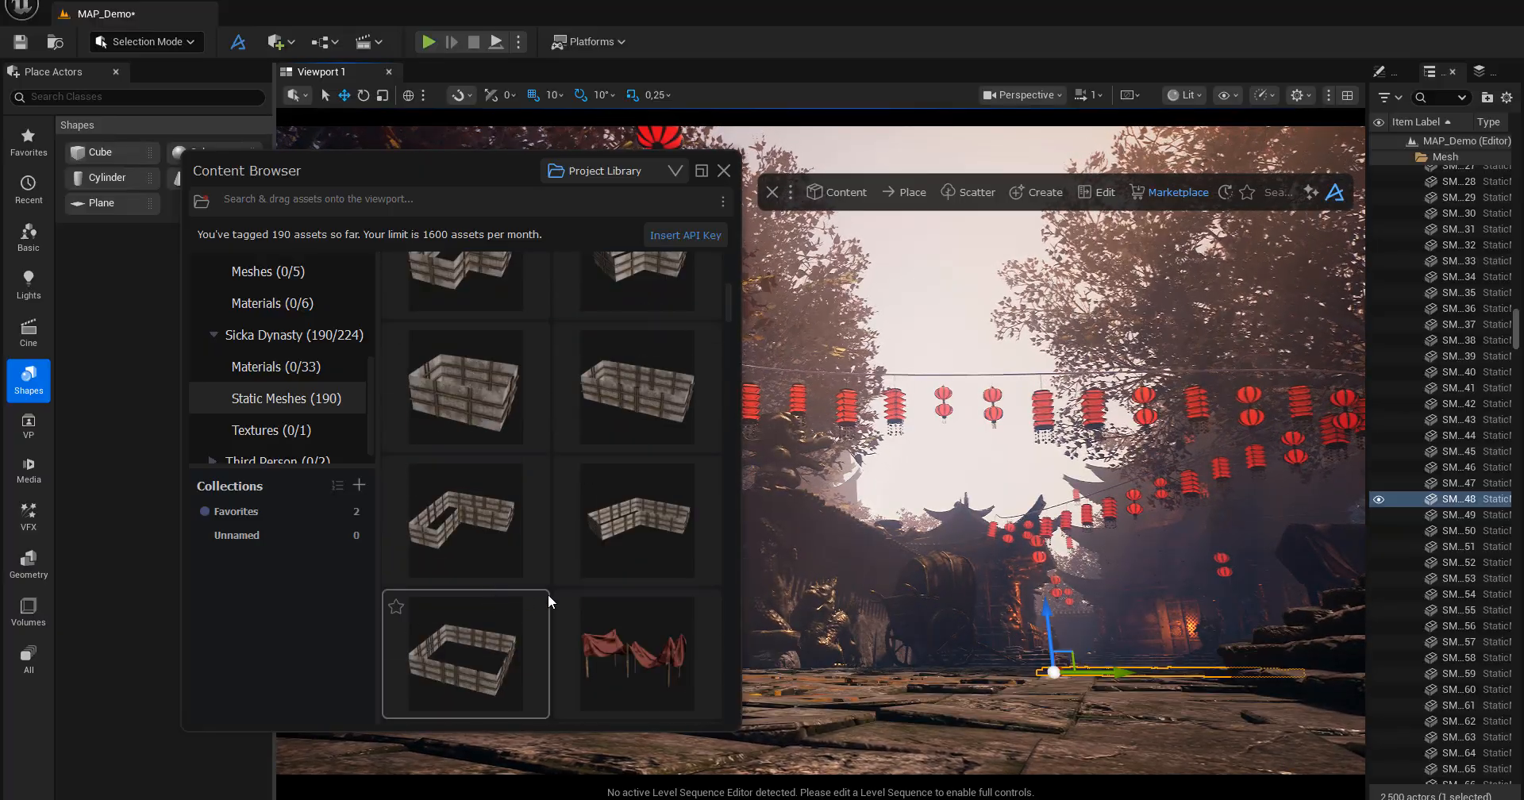
{"action": "scroll", "coordinate": [499, 635], "scroll_direction": "down", "scroll_amount": 2}
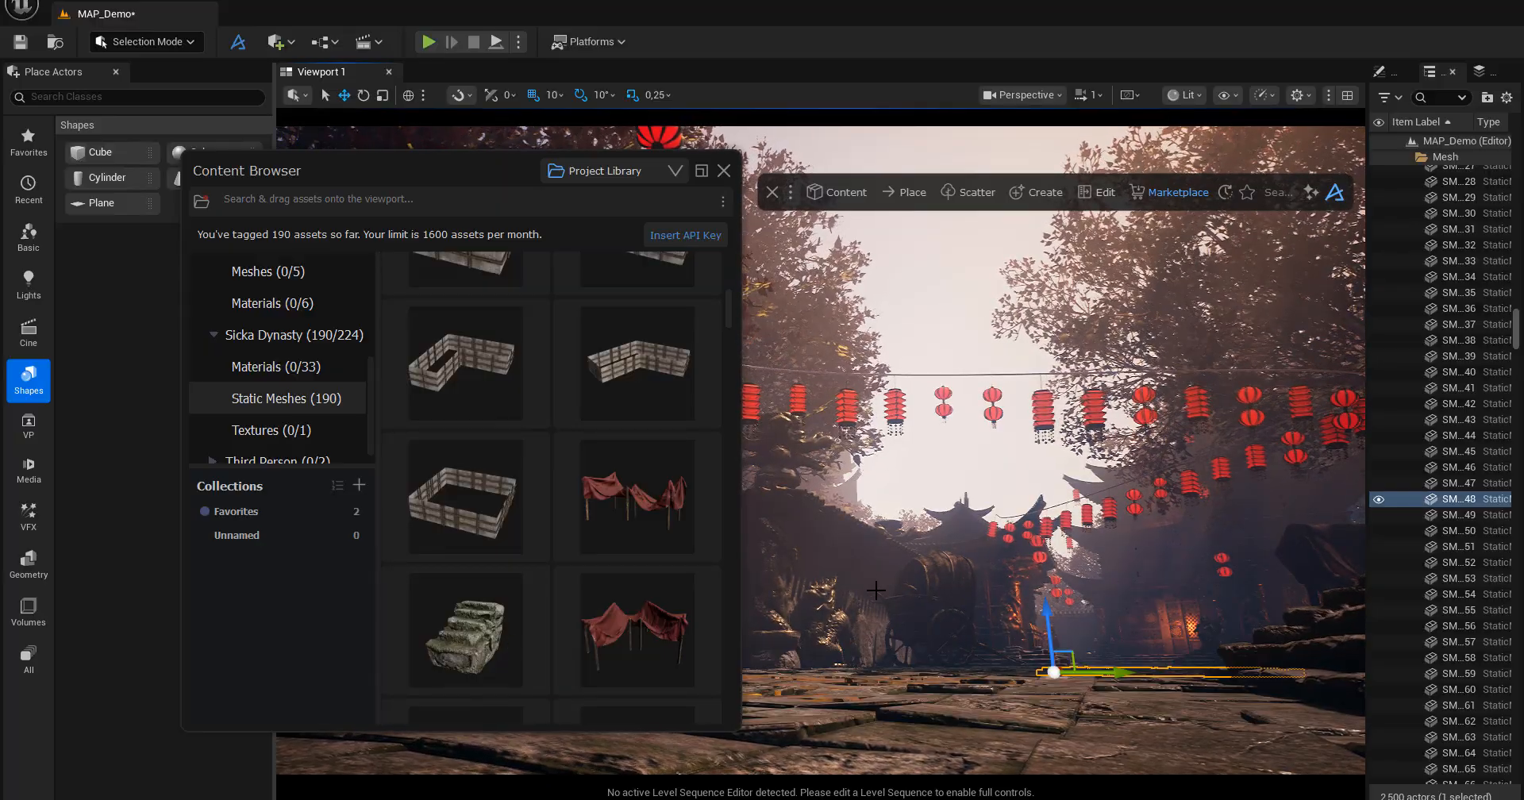
{"action": "left_click_drag", "start_coordinate": [489, 169], "coordinate": [426, 241]}
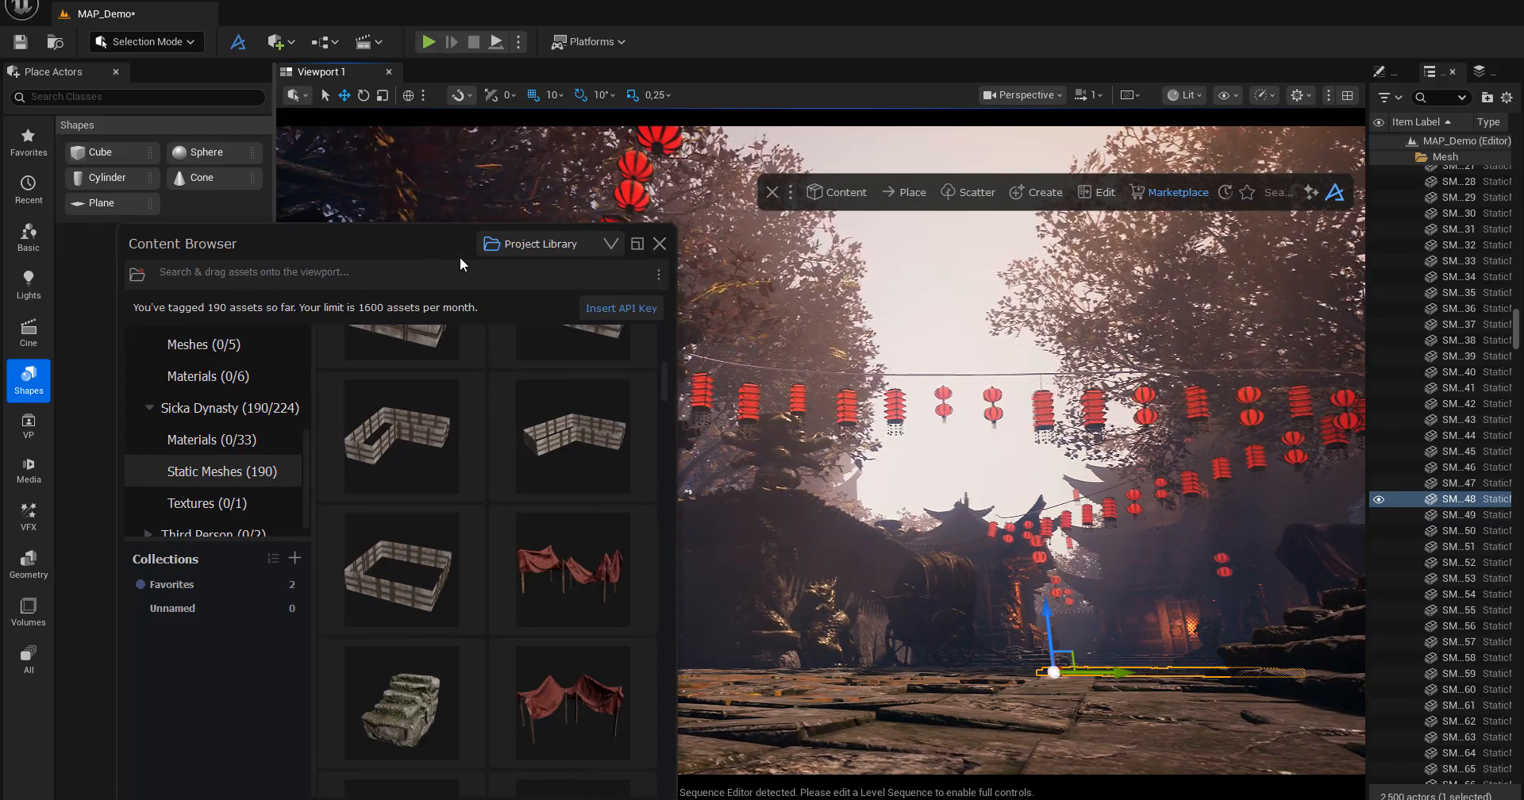
{"action": "left_click_drag", "start_coordinate": [444, 245], "coordinate": [456, 211]}
{"action": "left_click_drag", "start_coordinate": [678, 348], "coordinate": [674, 484]}
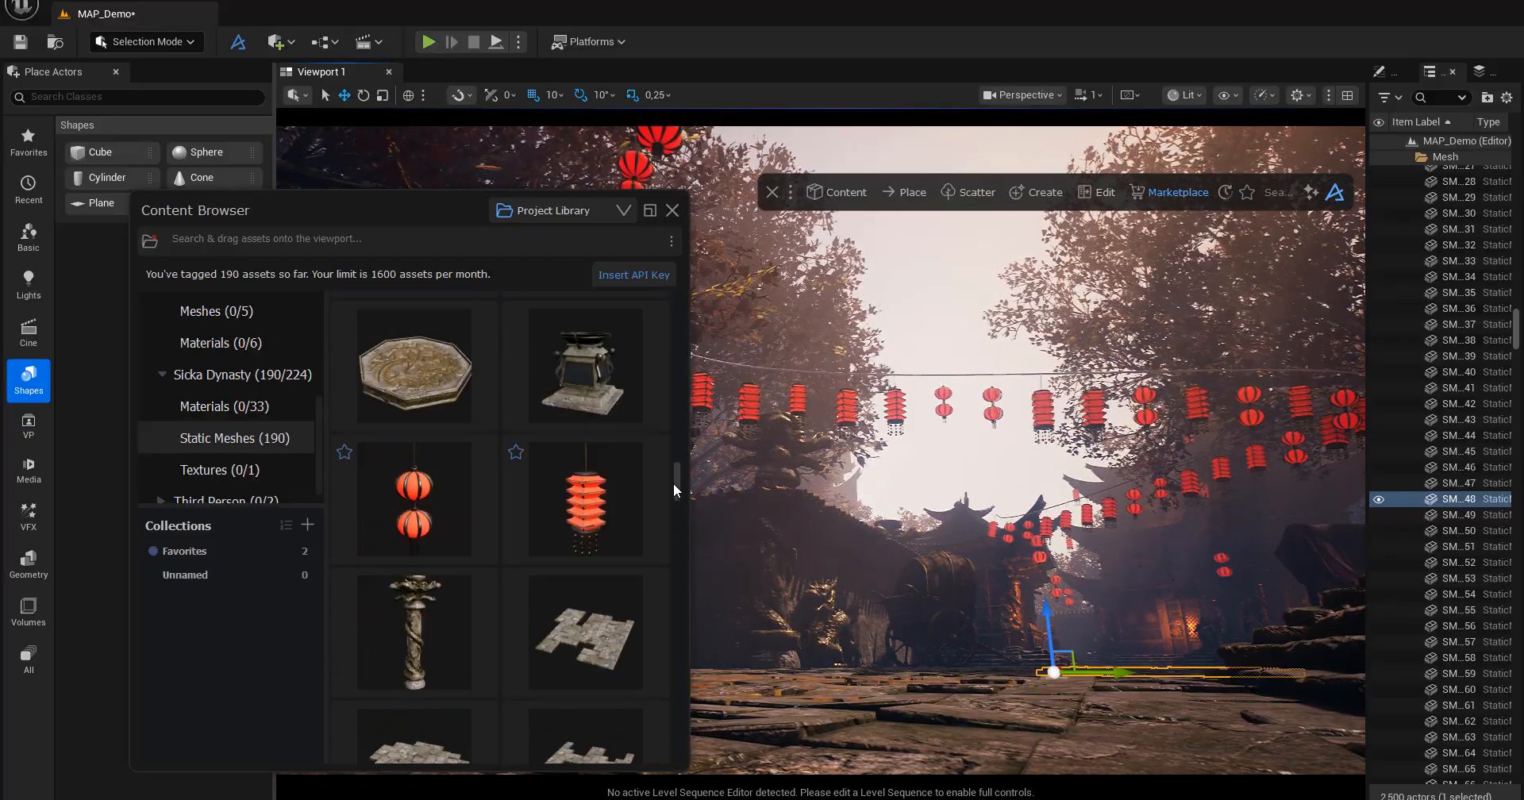
Place the double round red lantern in the courtyard, raise it slightly, and reposition the Content Browser.
{"action": "left_click", "coordinate": [413, 504]}
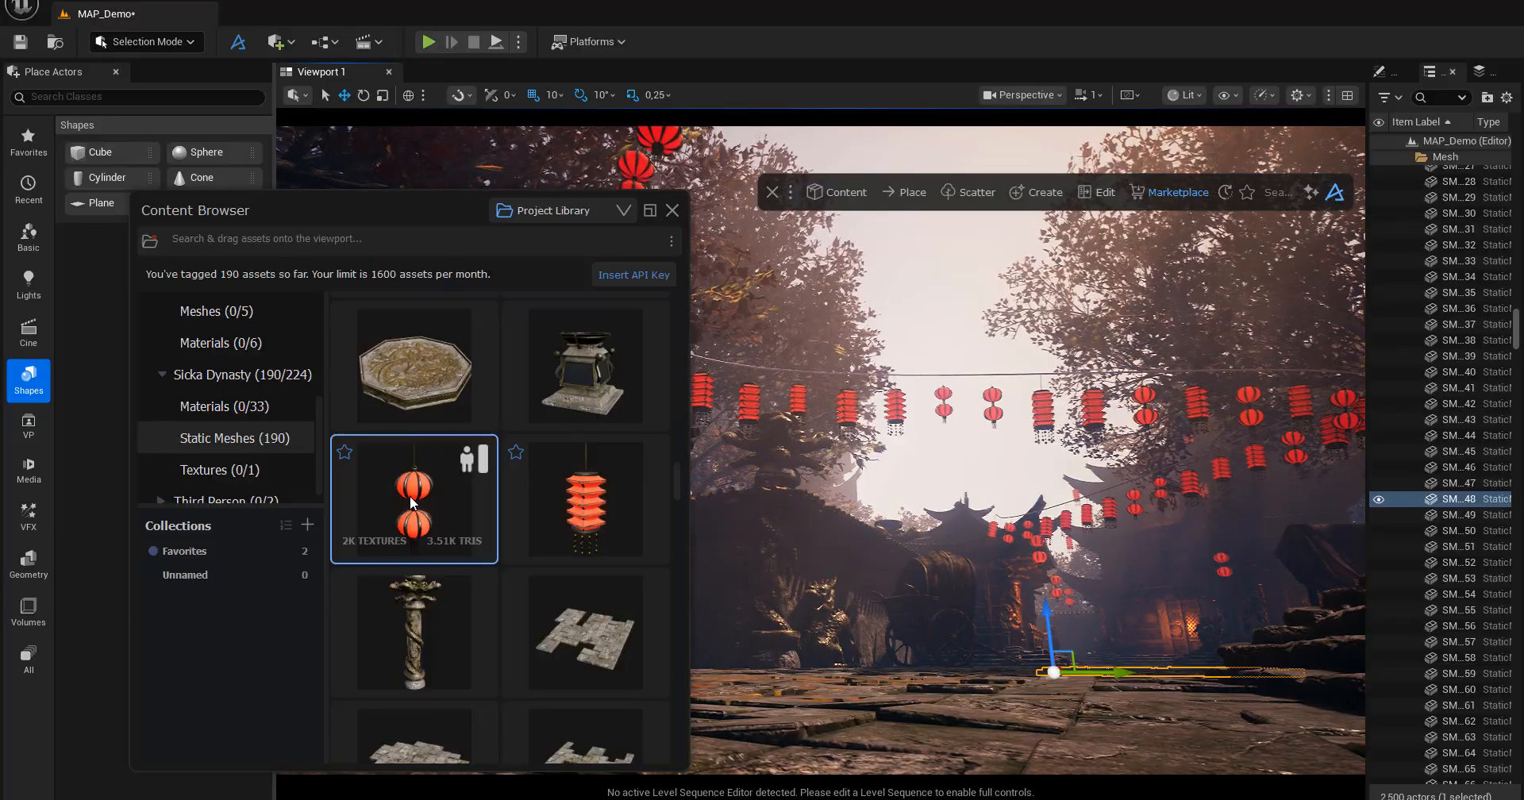
{"action": "left_click_drag", "start_coordinate": [488, 518], "coordinate": [793, 657]}
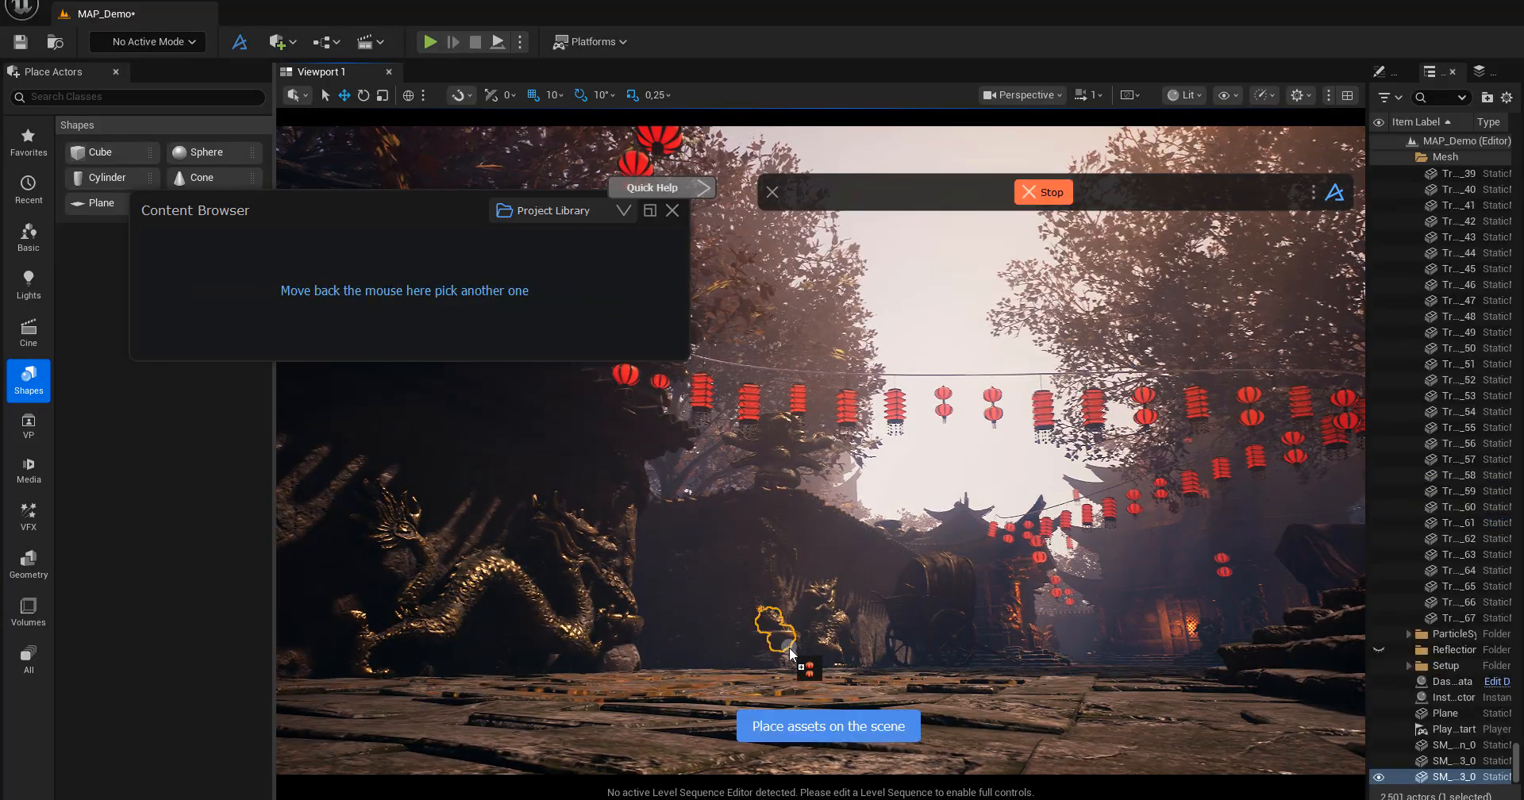
{"action": "right_click_drag", "start_coordinate": [821, 673], "coordinate": [822, 672]}
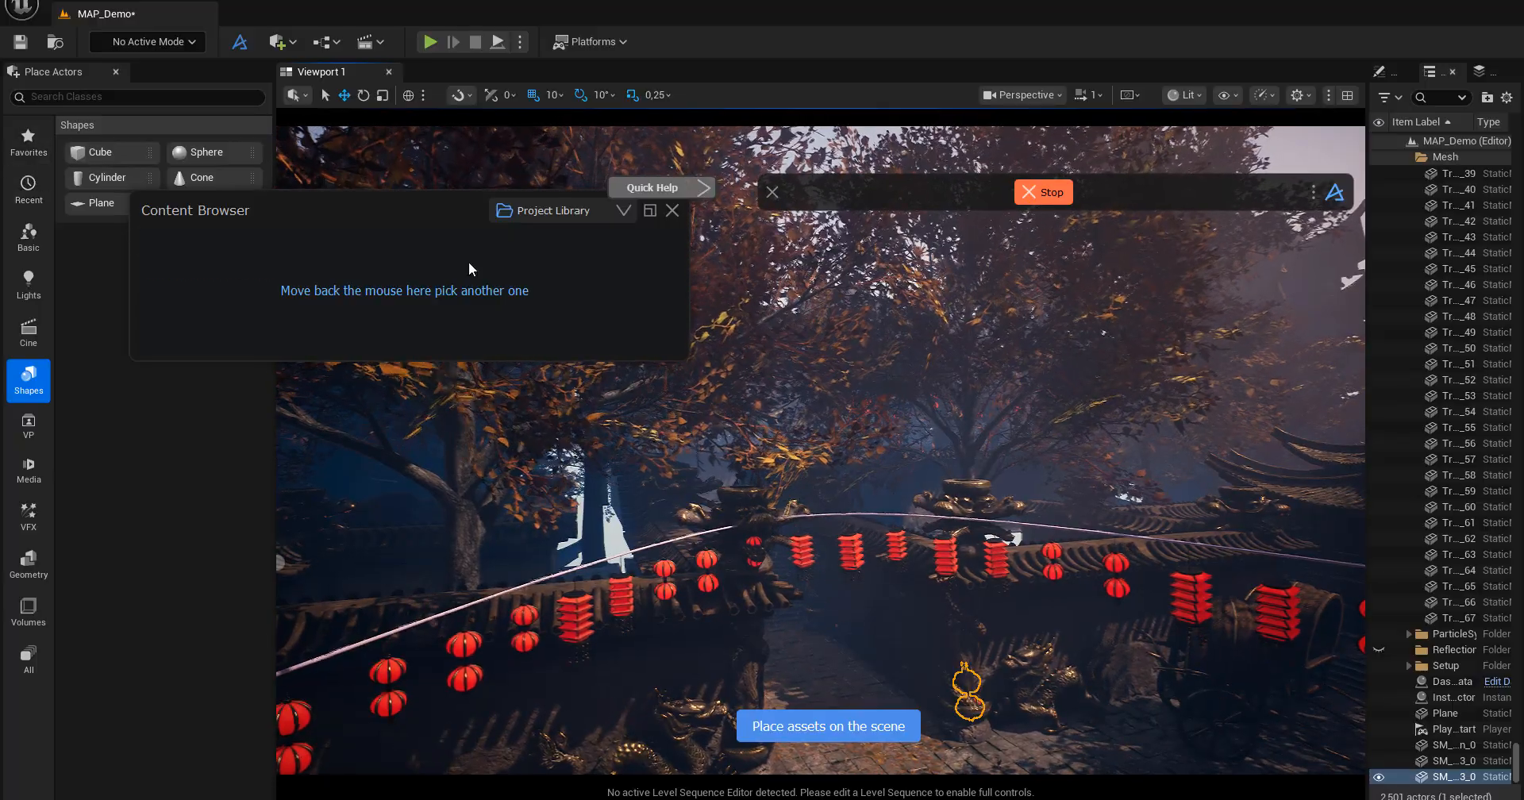
{"action": "mouse_move", "coordinate": [473, 268]}
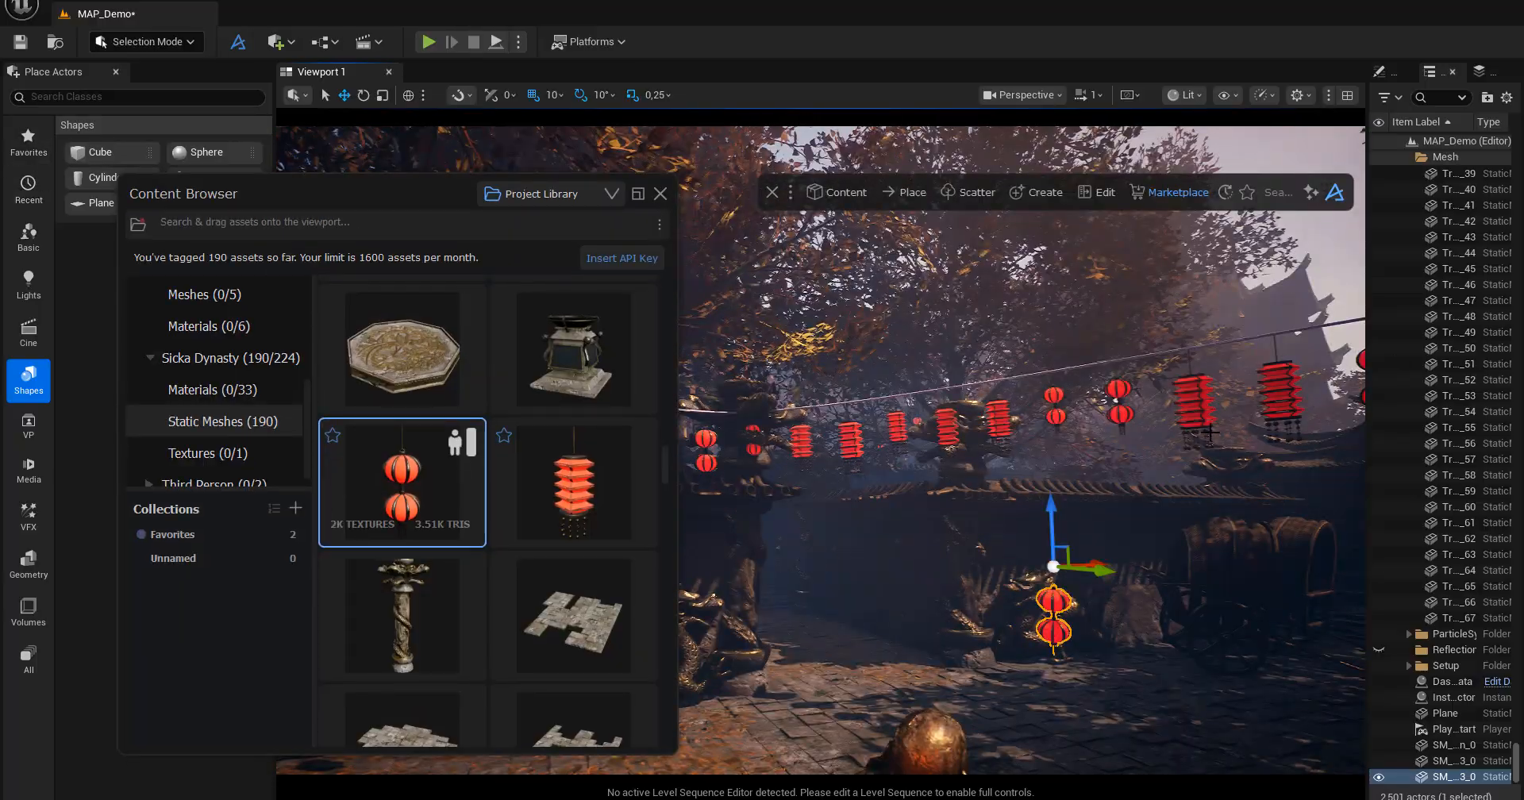
{"action": "left_click_drag", "start_coordinate": [1051, 510], "coordinate": [1051, 470]}
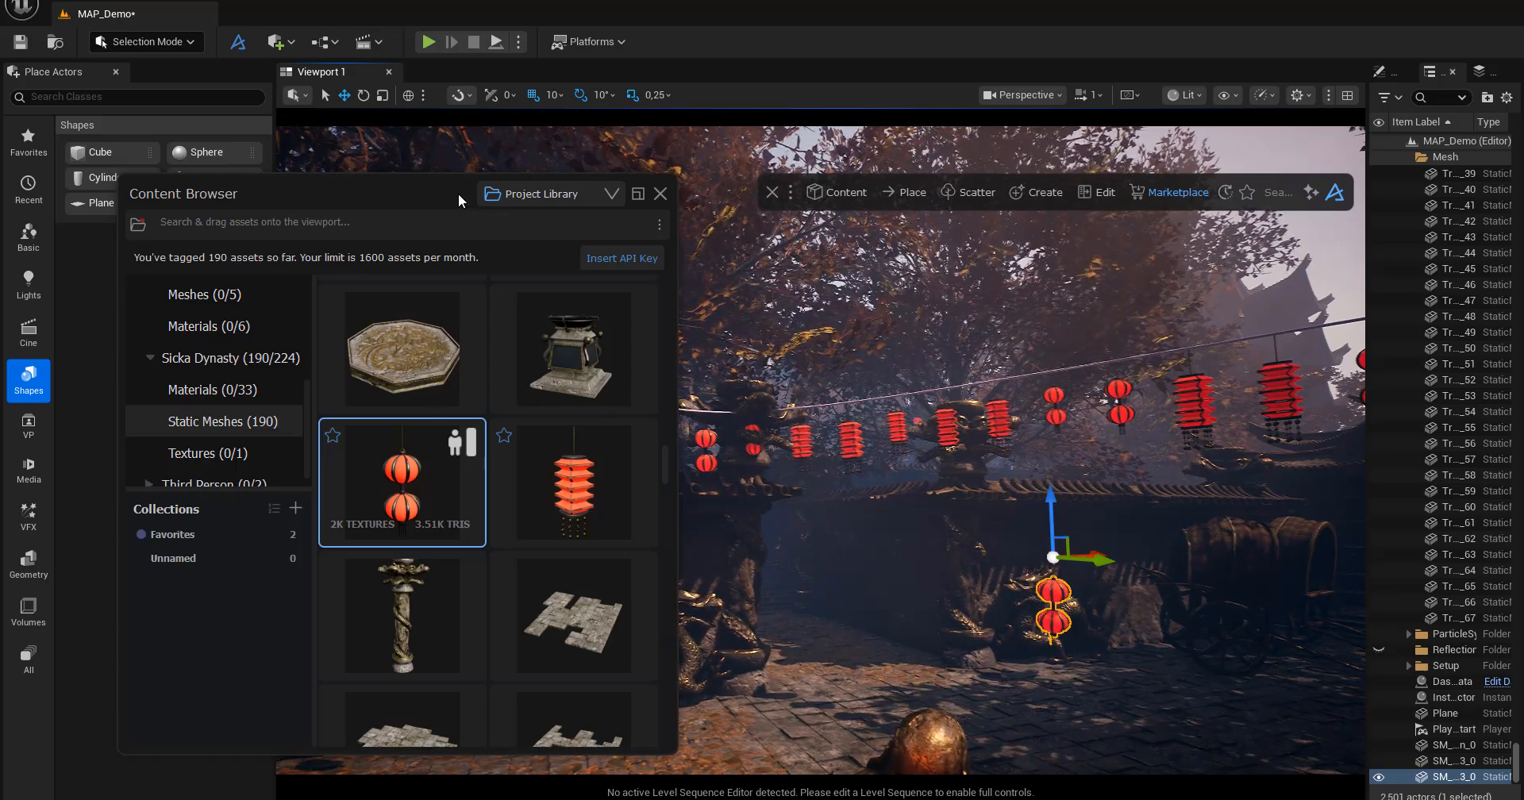
{"action": "left_click_drag", "start_coordinate": [459, 193], "coordinate": [483, 201]}
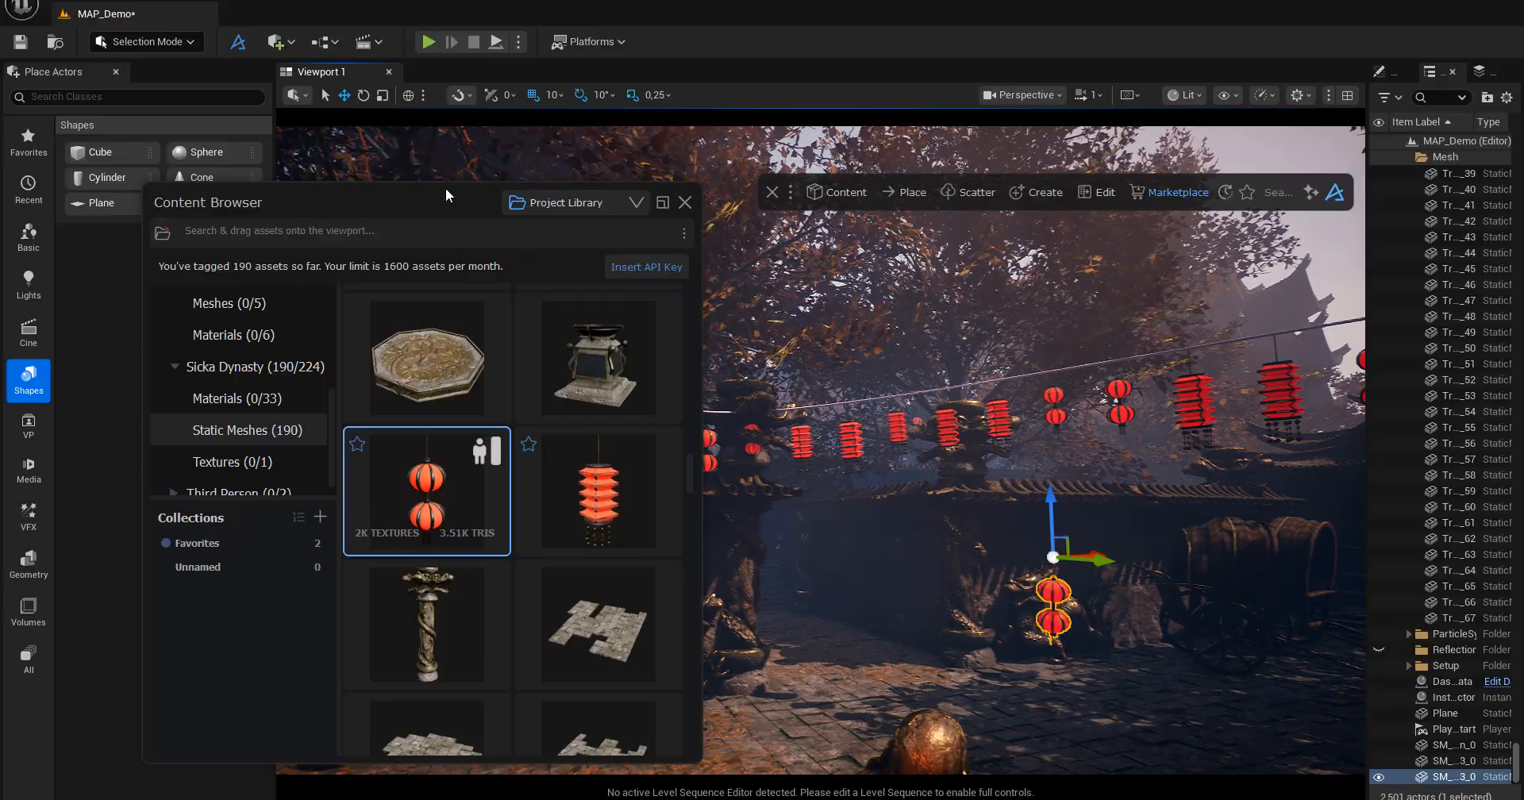
Move the Content Browser out of the scene and look through Dash's mesh and curve creation tools.
{"action": "left_click_drag", "start_coordinate": [446, 200], "coordinate": [517, 251]}
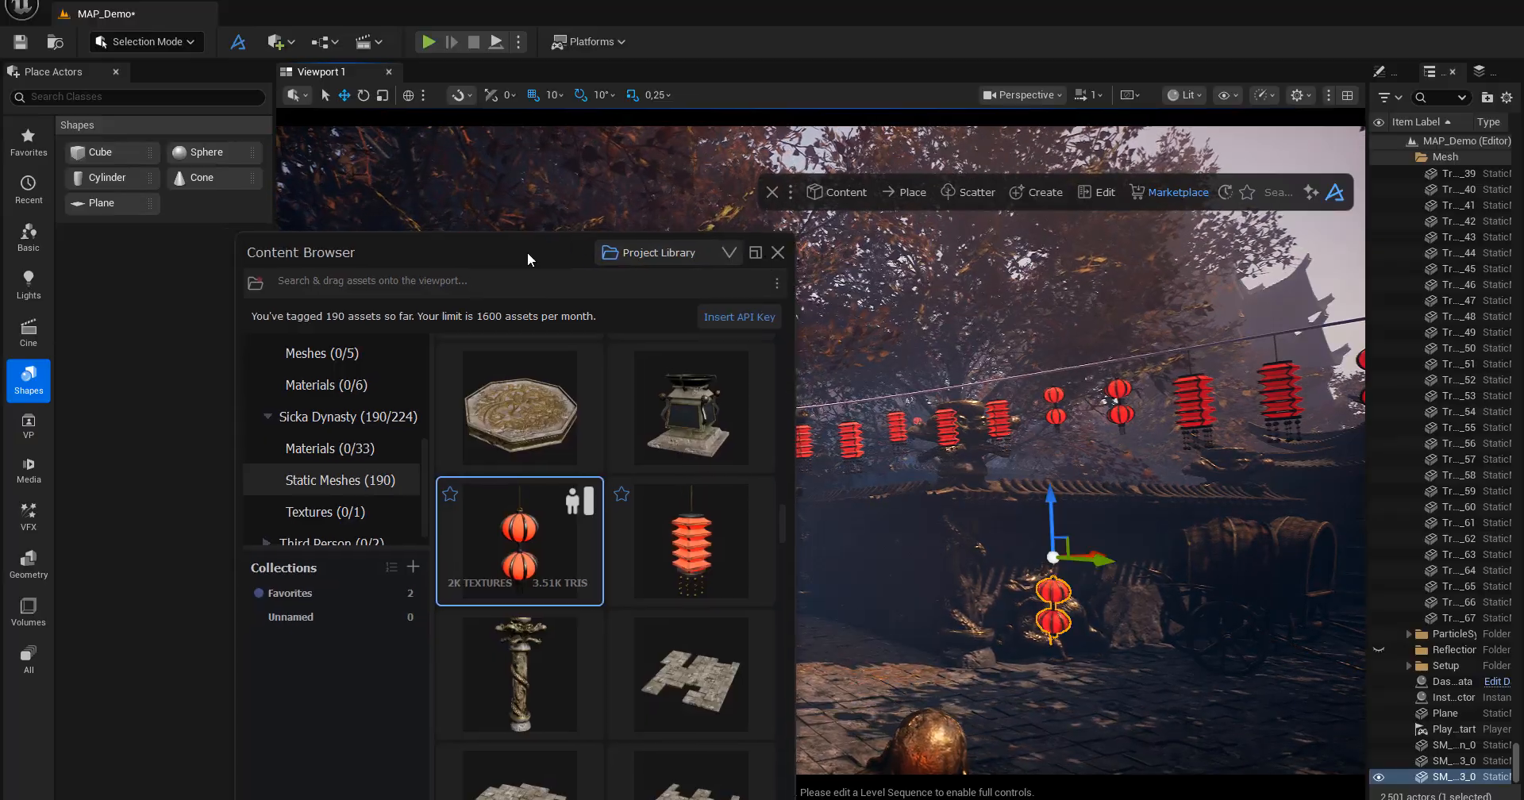
{"action": "left_click_drag", "start_coordinate": [531, 238], "coordinate": [1523, 255]}
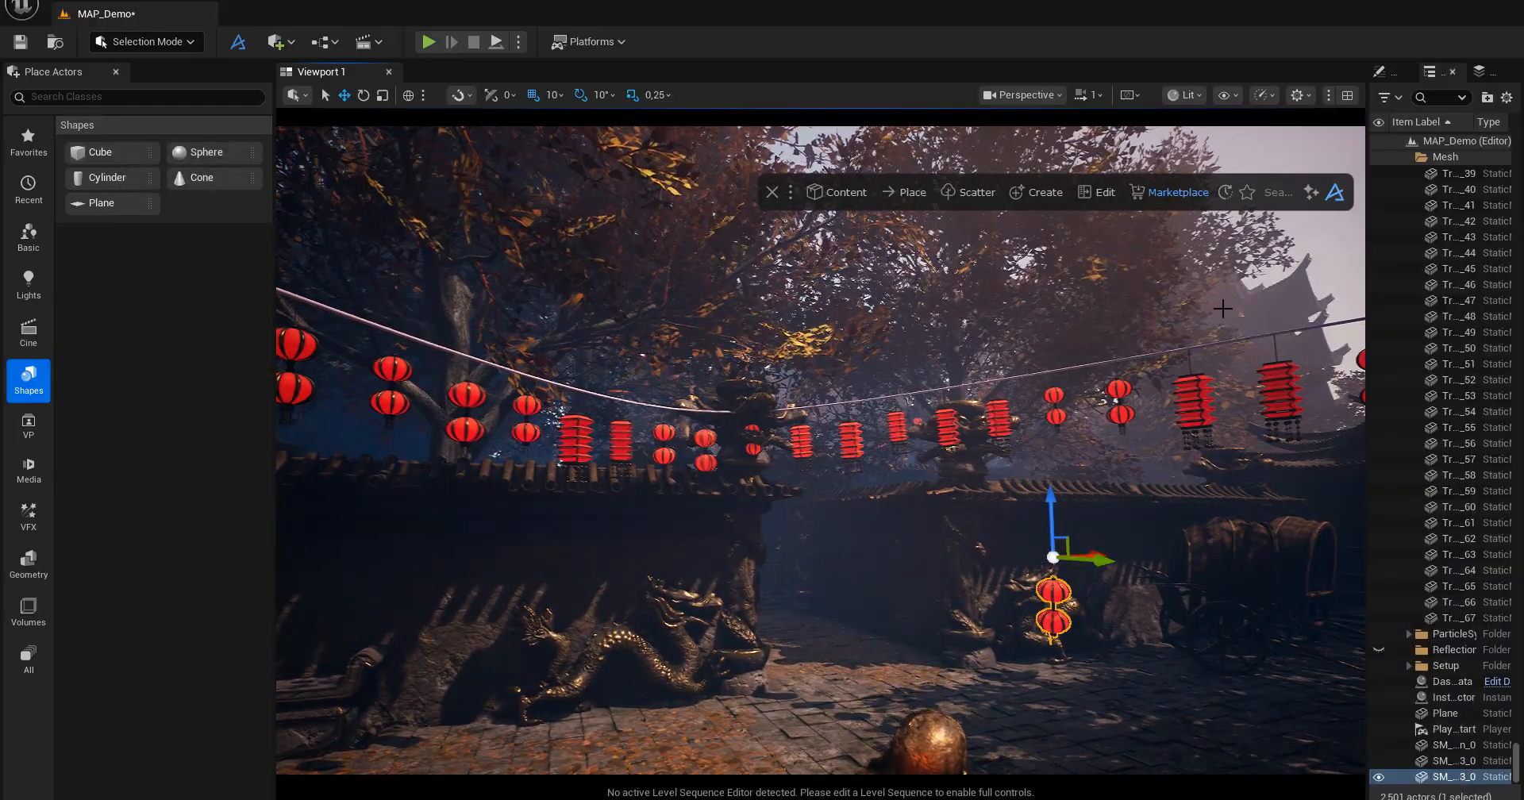
{"action": "left_click", "coordinate": [1053, 192]}
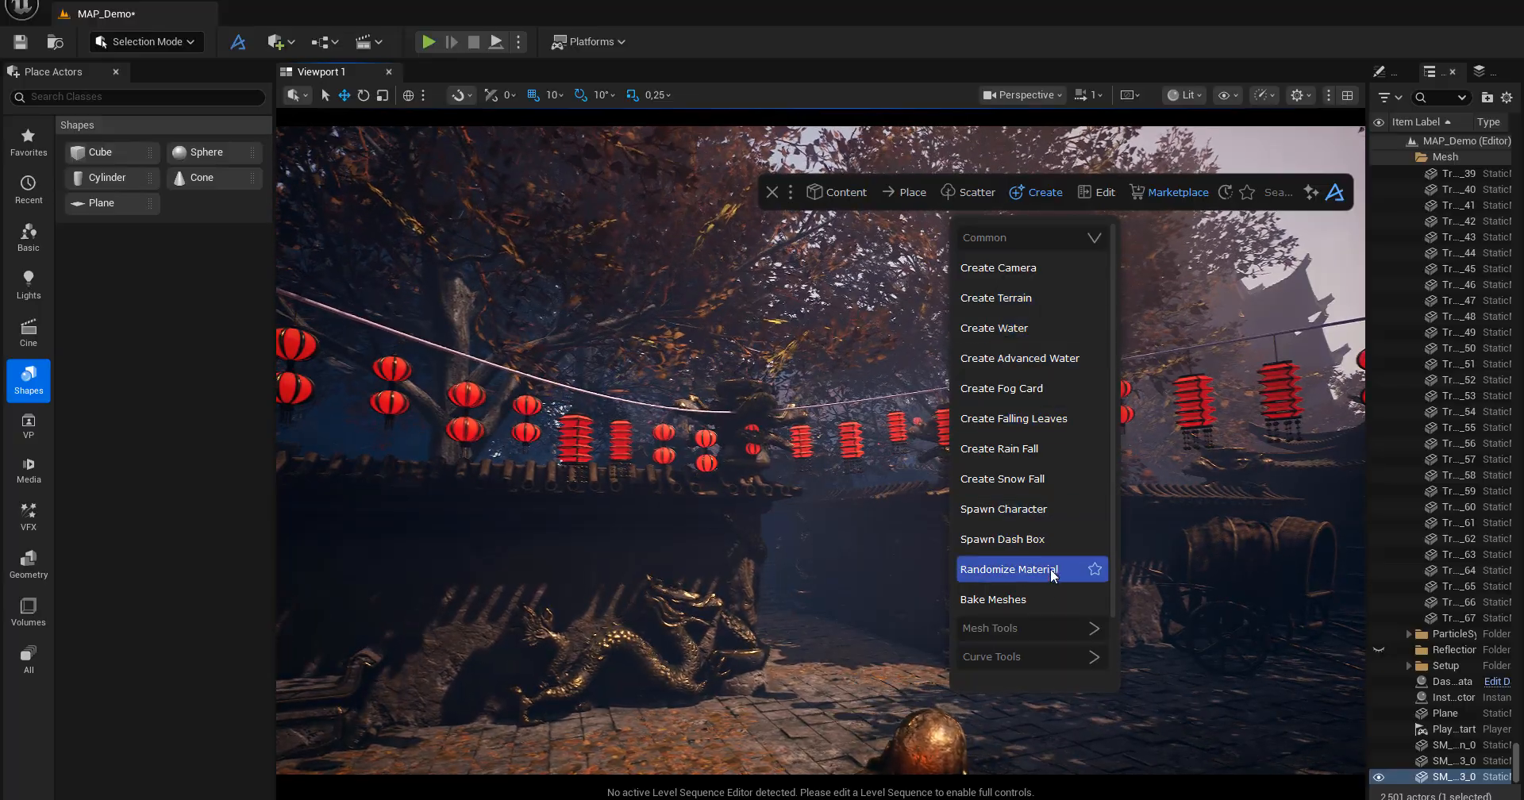
{"action": "left_click", "coordinate": [1051, 628]}
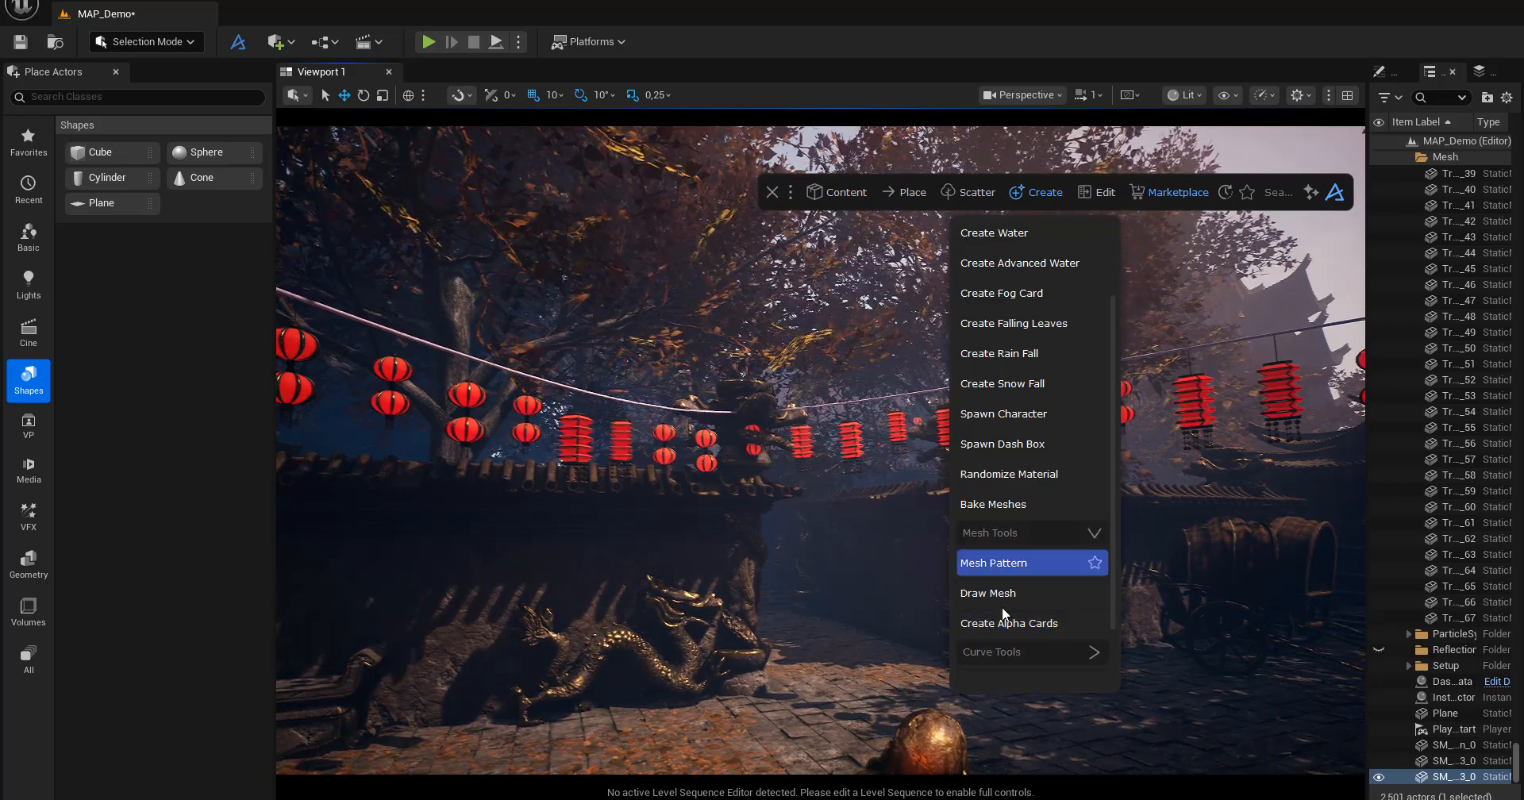
{"action": "left_click", "coordinate": [998, 647]}
{"action": "scroll", "coordinate": [997, 644], "scroll_direction": "down", "scroll_amount": 3}
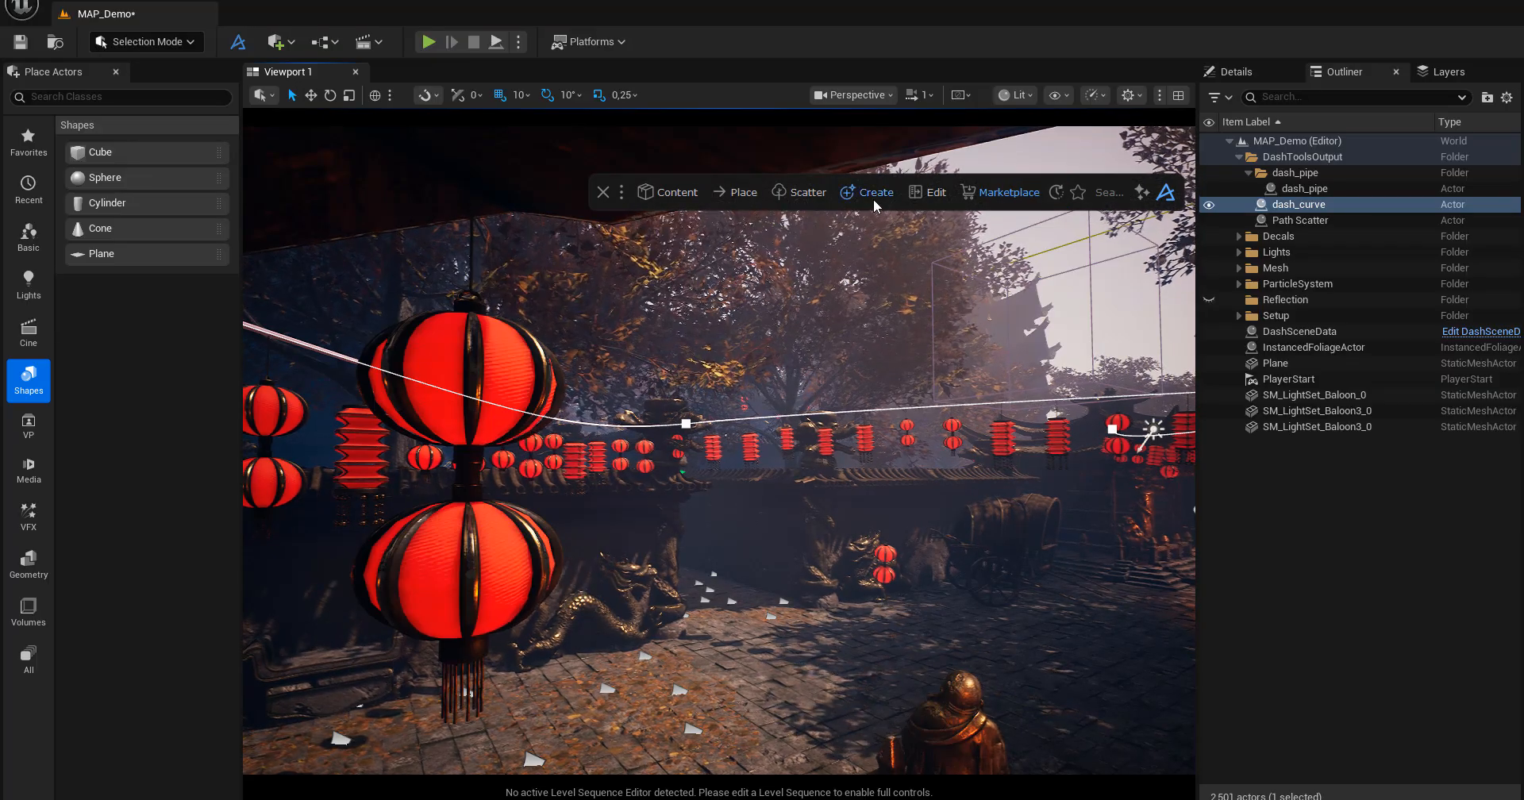
Draw a freehand looping curve across the courtyard ground with Draw Curves at distance 10 and smooth 1.
{"action": "left_click", "coordinate": [869, 198]}
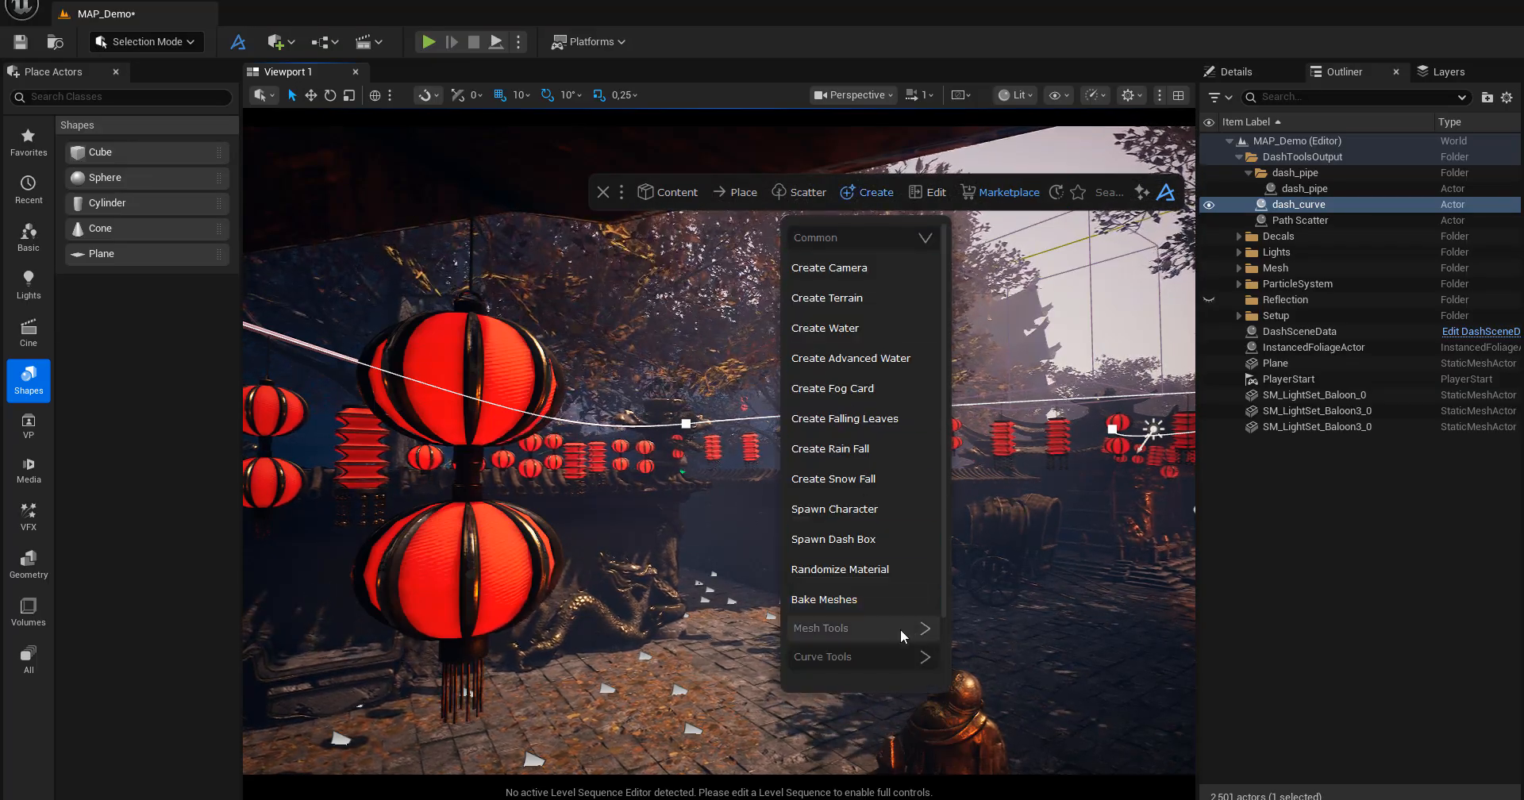
{"action": "left_click", "coordinate": [870, 657]}
{"action": "scroll", "coordinate": [872, 660], "scroll_direction": "down", "scroll_amount": 2}
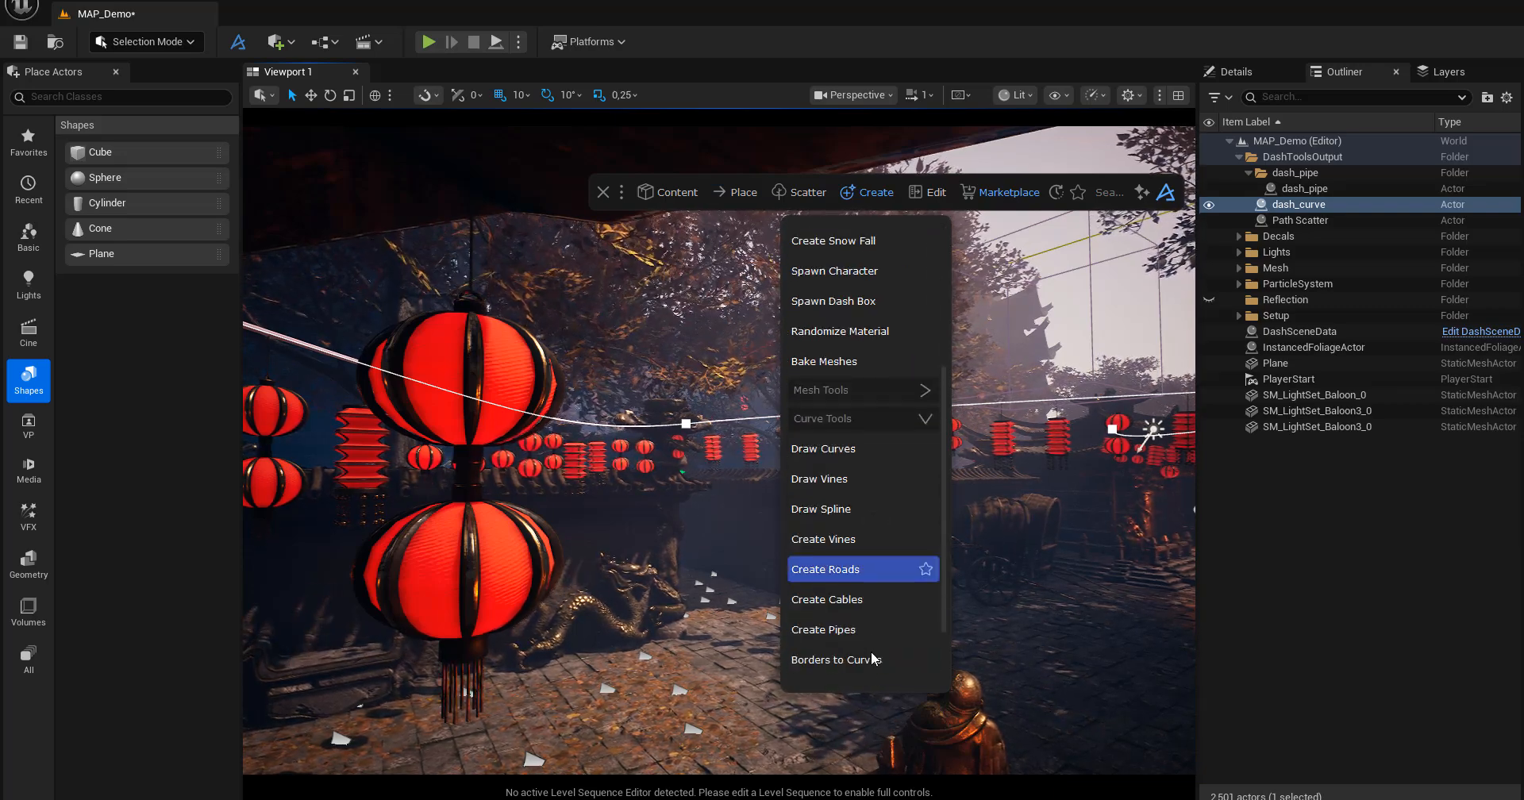
{"action": "left_click", "coordinate": [831, 451]}
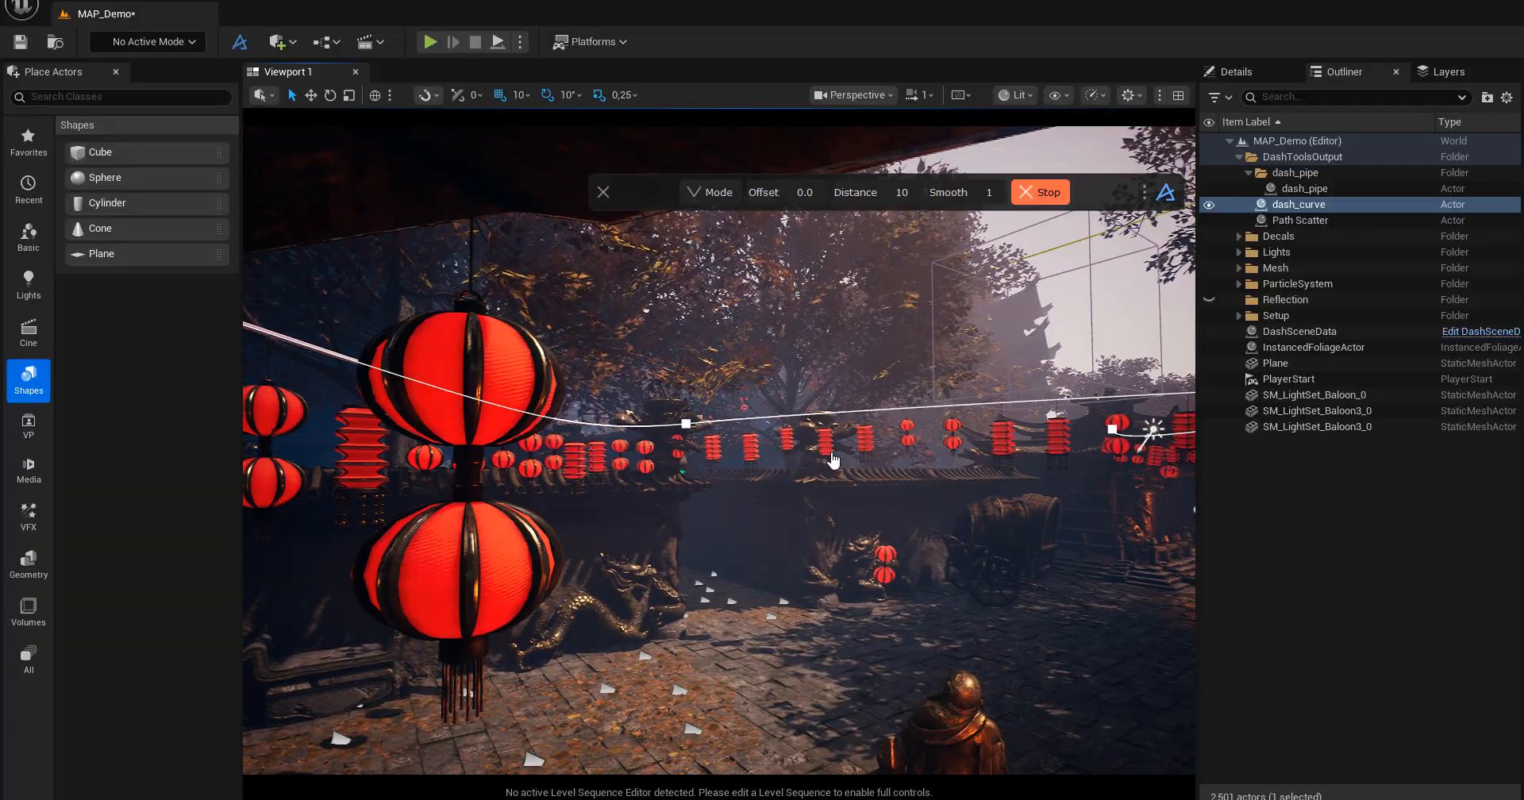
{"action": "mouse_move", "coordinate": [558, 711]}
{"action": "left_mouse_down"}
{"action": "mouse_move", "coordinate": [846, 629]}
{"action": "mouse_move", "coordinate": [976, 618]}
{"action": "mouse_move", "coordinate": [1111, 627]}
{"action": "mouse_move", "coordinate": [1148, 685]}
{"action": "mouse_move", "coordinate": [841, 681]}
{"action": "mouse_move", "coordinate": [675, 744]}
{"action": "mouse_move", "coordinate": [583, 703]}
{"action": "left_mouse_up"}
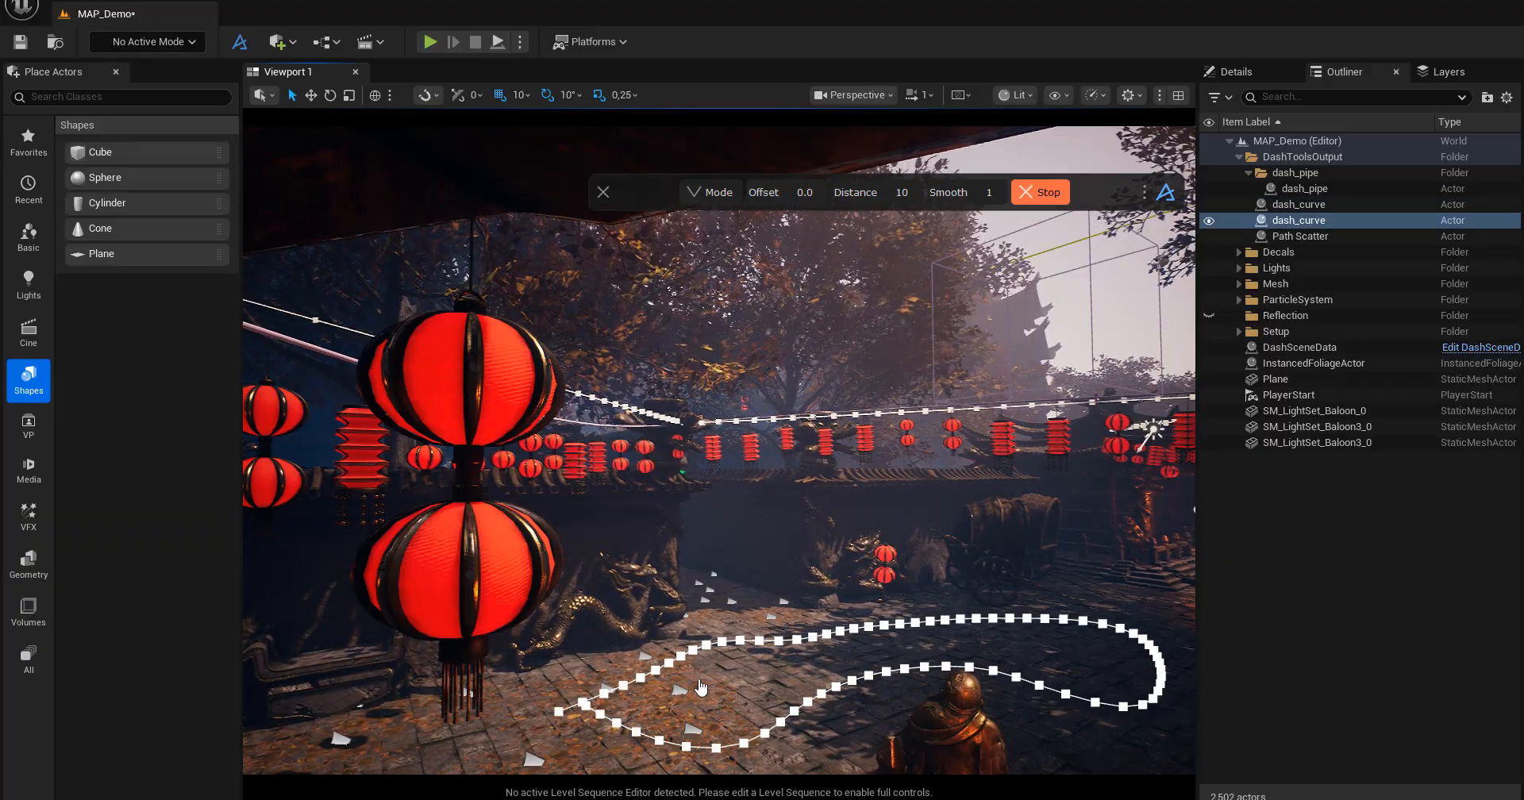
Compare the two Dash curves and delete the freehand one on the courtyard ground.
{"action": "left_click", "coordinate": [1299, 205]}
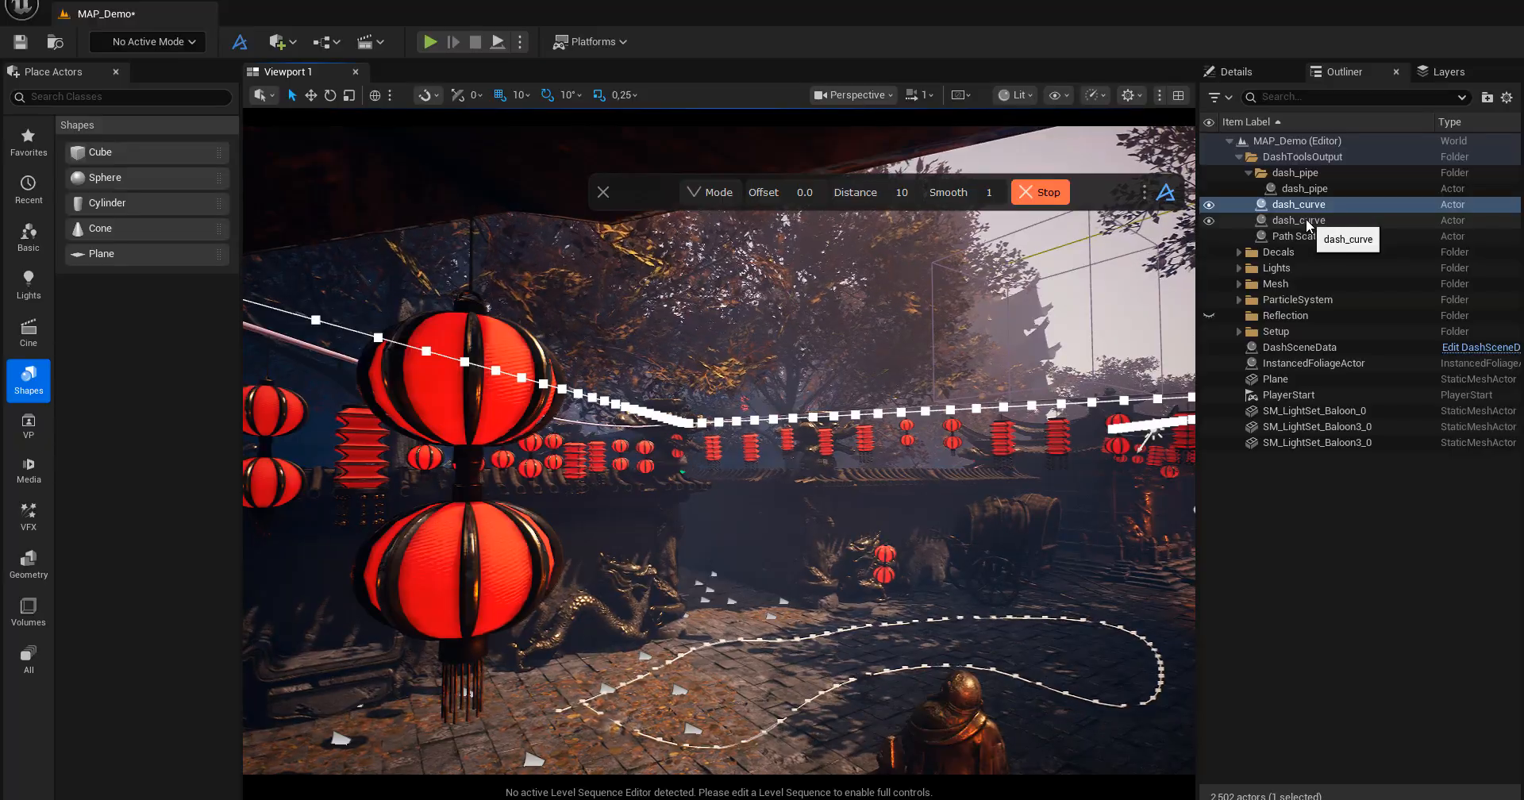
{"action": "left_click", "coordinate": [1302, 221]}
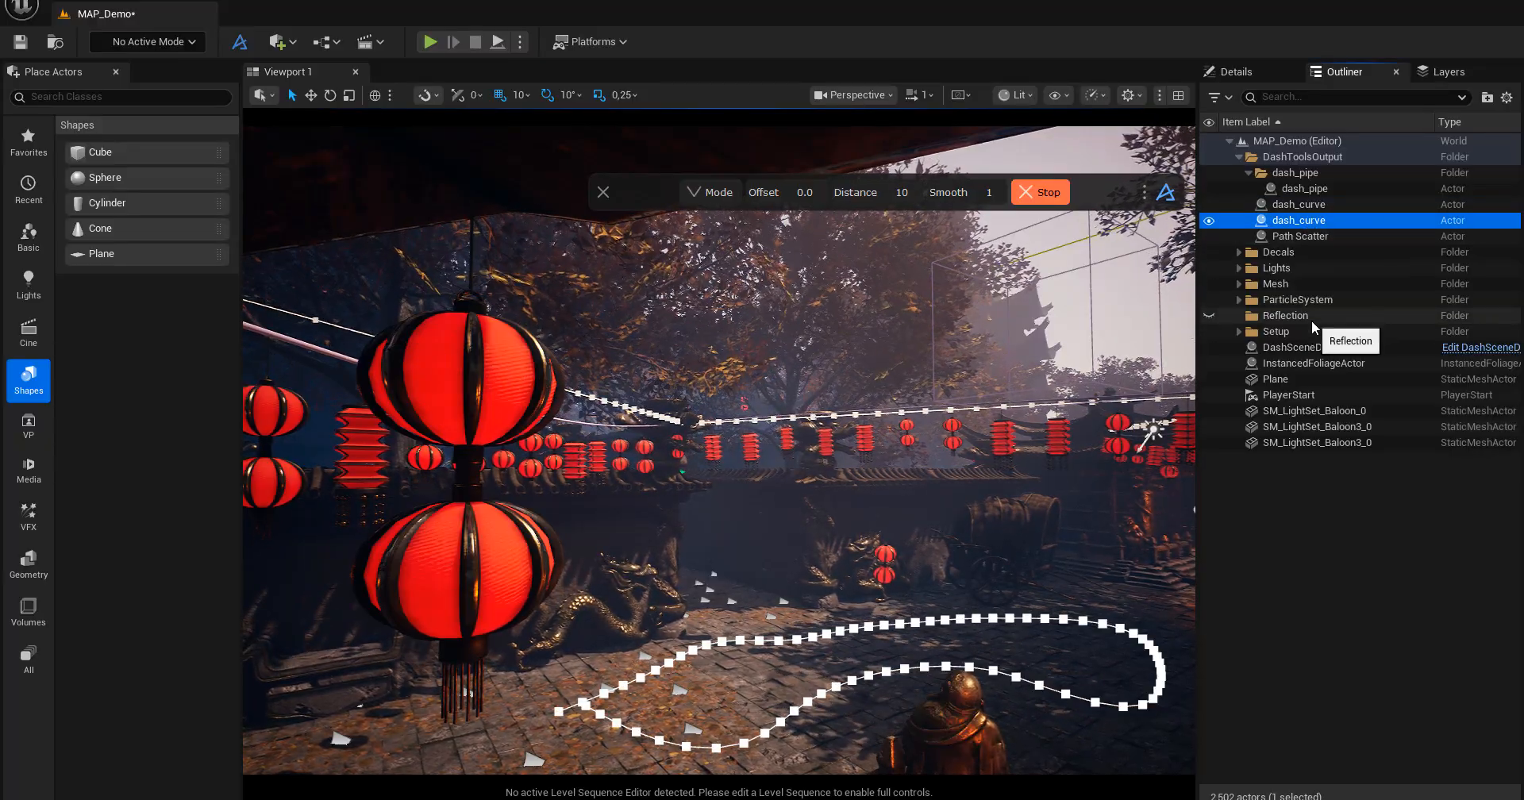
{"action": "key", "text": "Delete"}
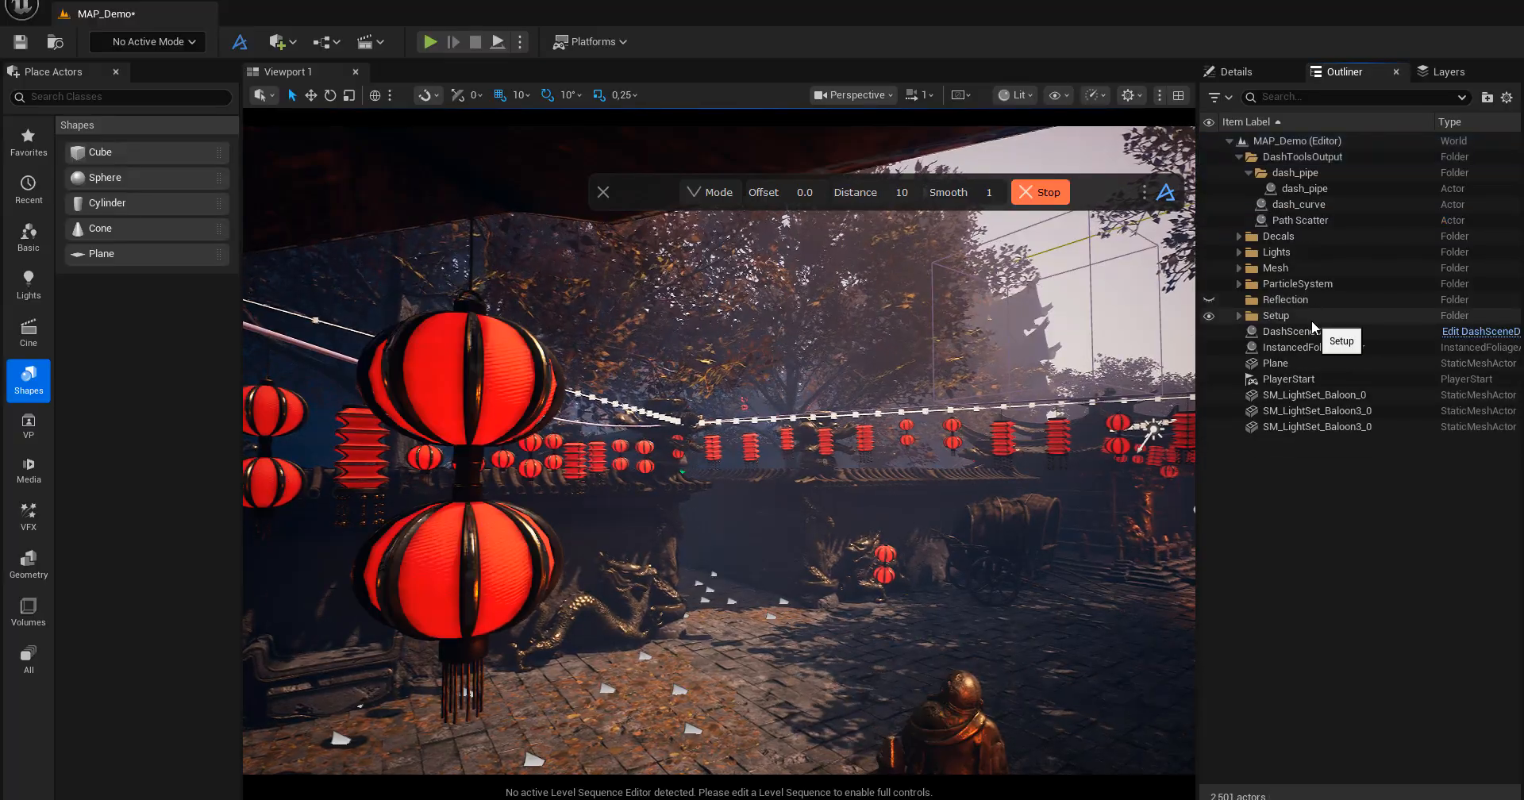
Stop curve drawing and remove the hanging lantern string's curve, pipe and Path Scatter from the DashToolsOutput folder.
{"action": "left_click", "coordinate": [1309, 205]}
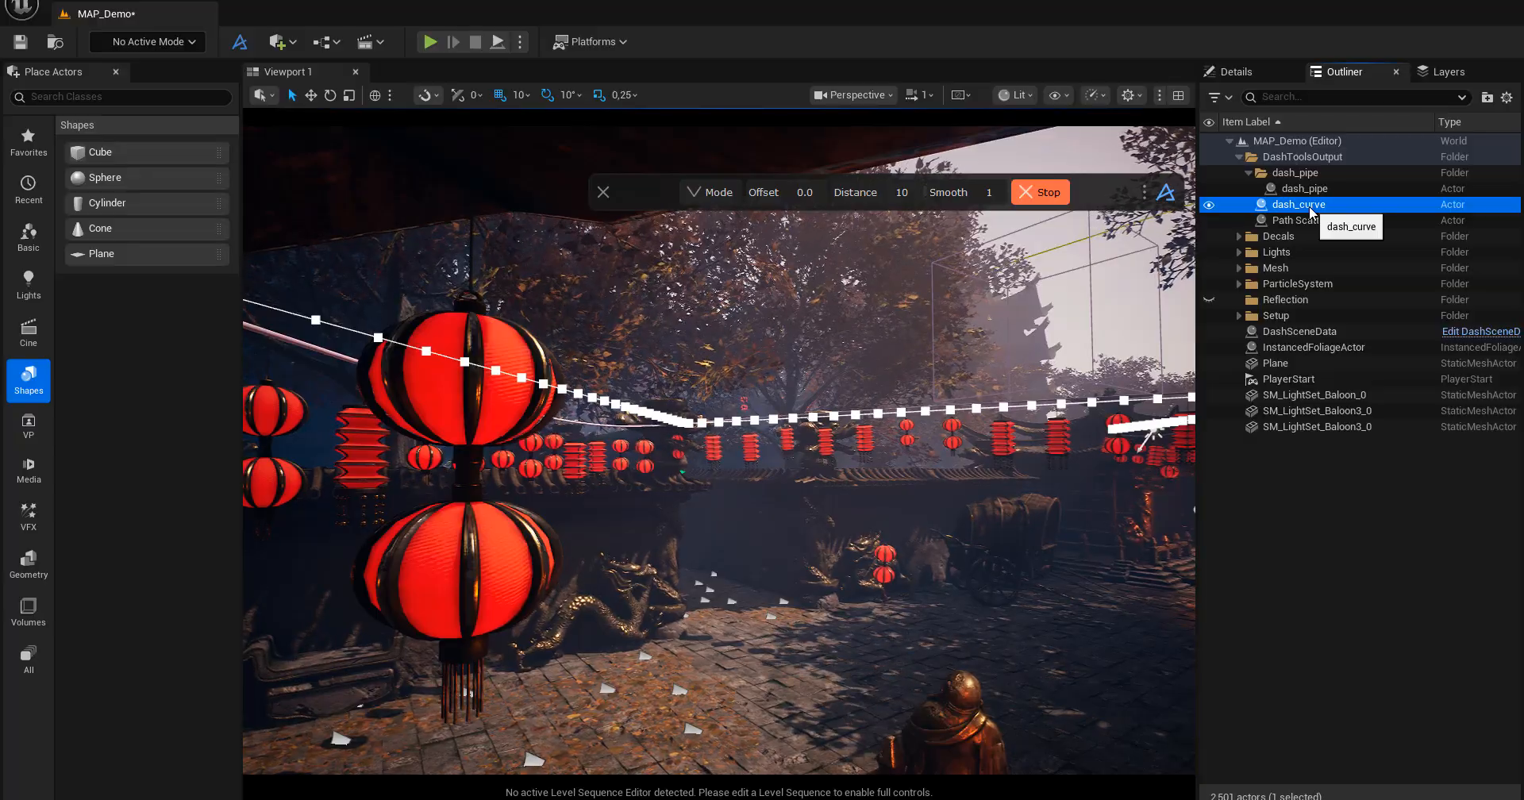
{"action": "left_click_drag", "start_coordinate": [788, 495], "coordinate": [691, 492], "text": "alt"}
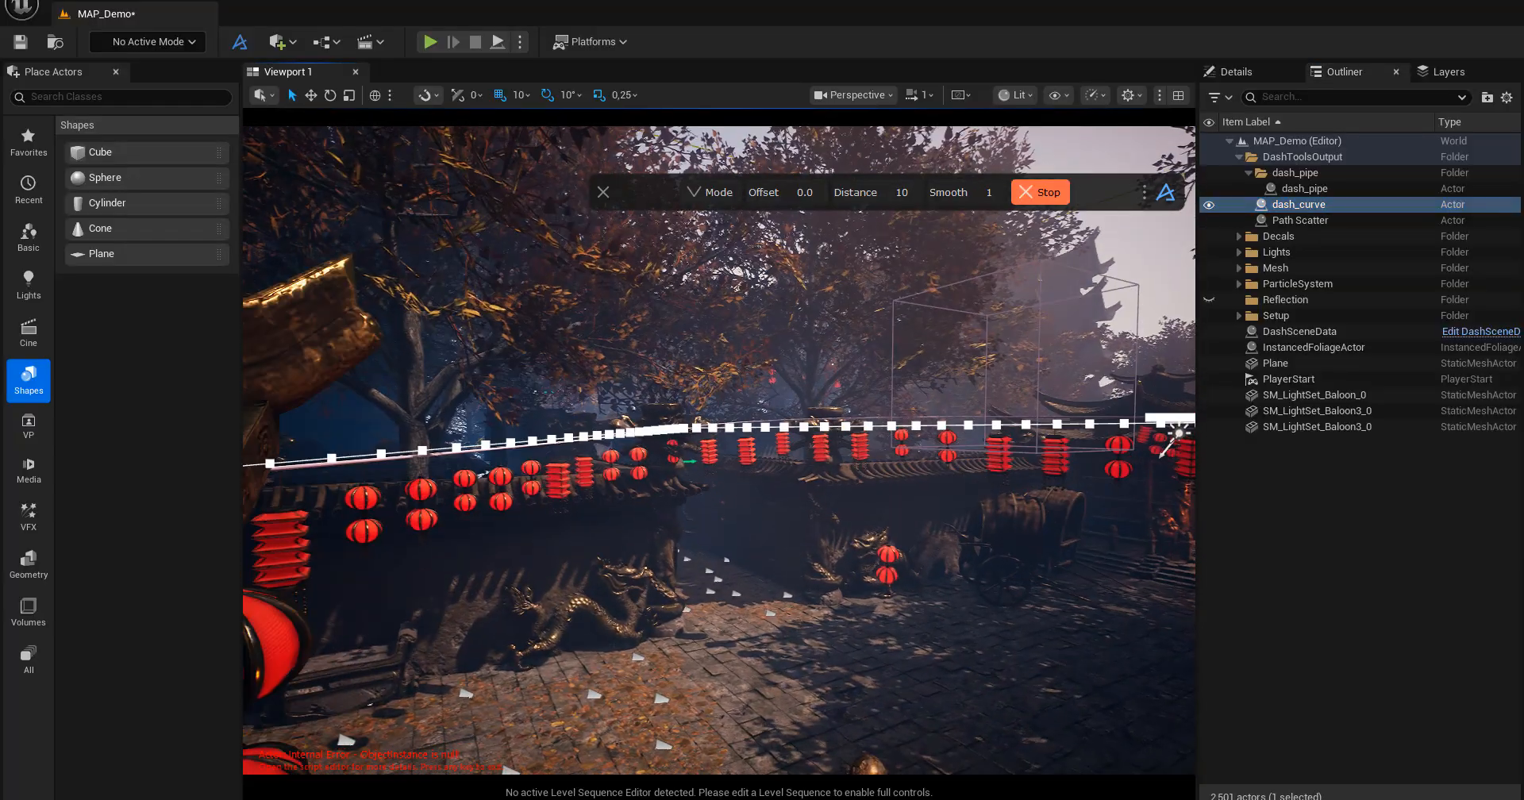
{"action": "left_click", "coordinate": [1318, 189]}
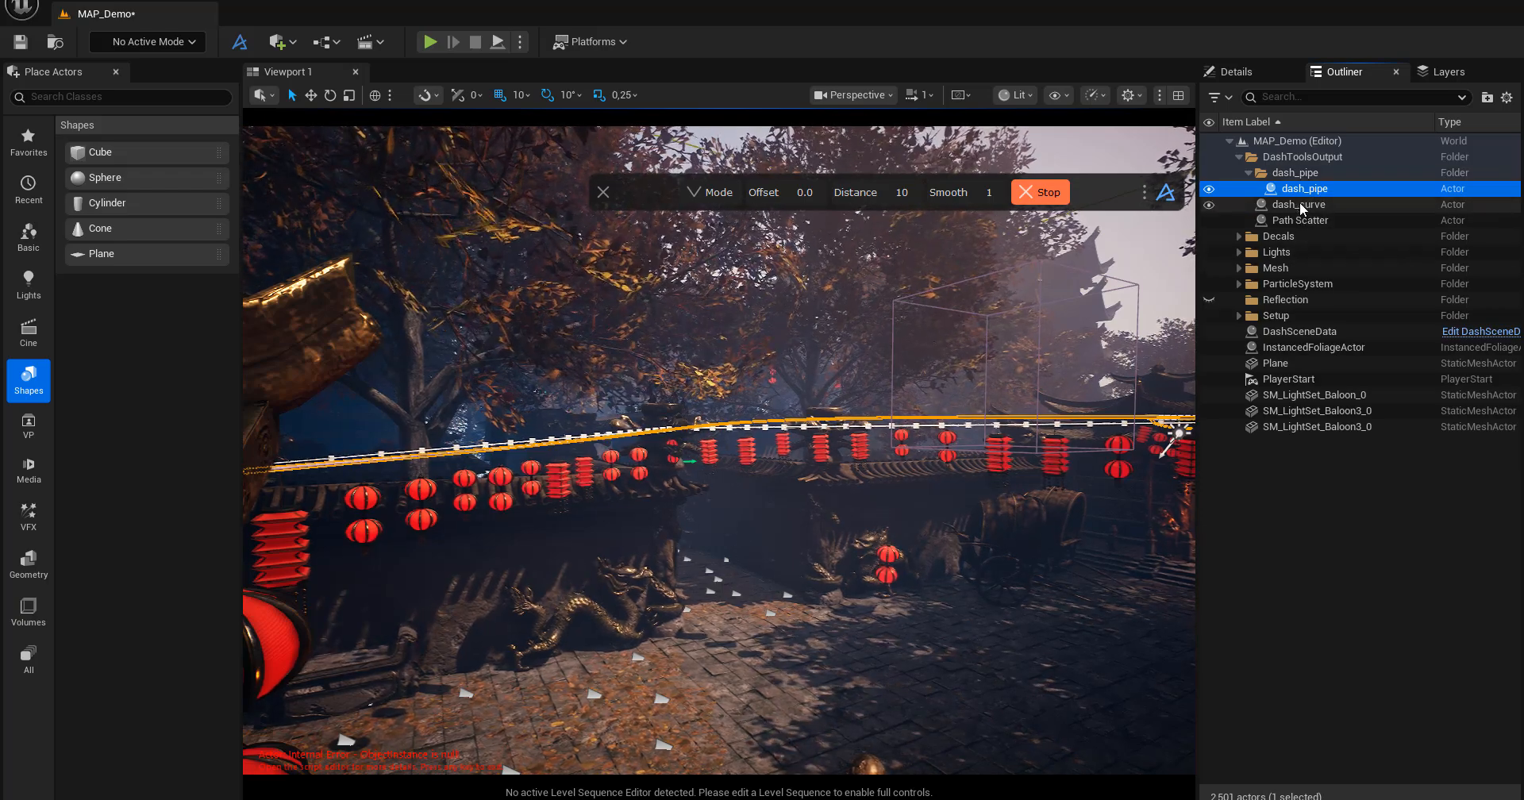
{"action": "left_click", "coordinate": [1301, 205]}
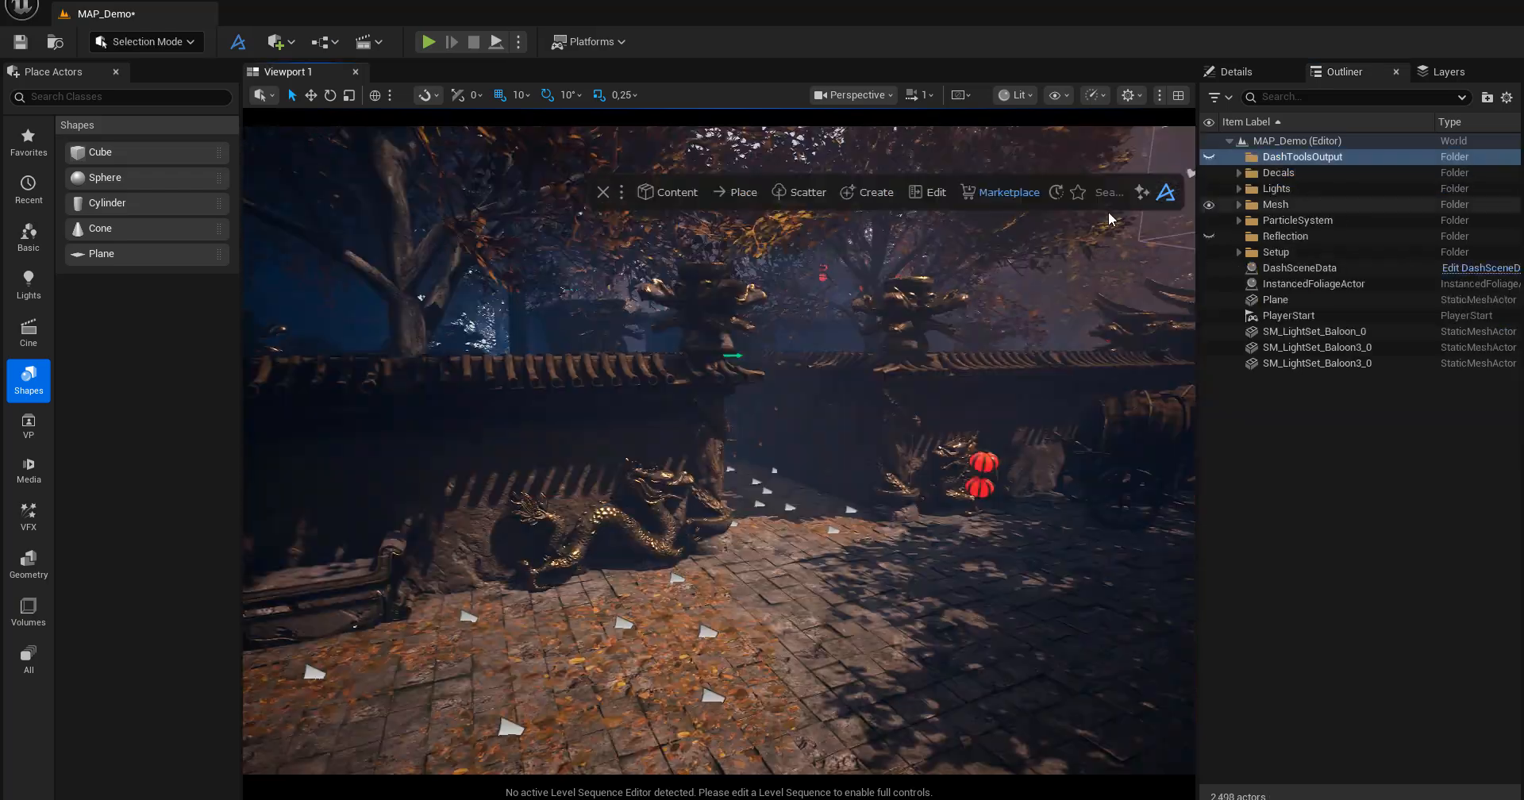
Draw a five-point spline with Draw Spline, running across the courtyard paving and hooking back in front of the double lantern.
{"action": "left_click", "coordinate": [880, 193]}
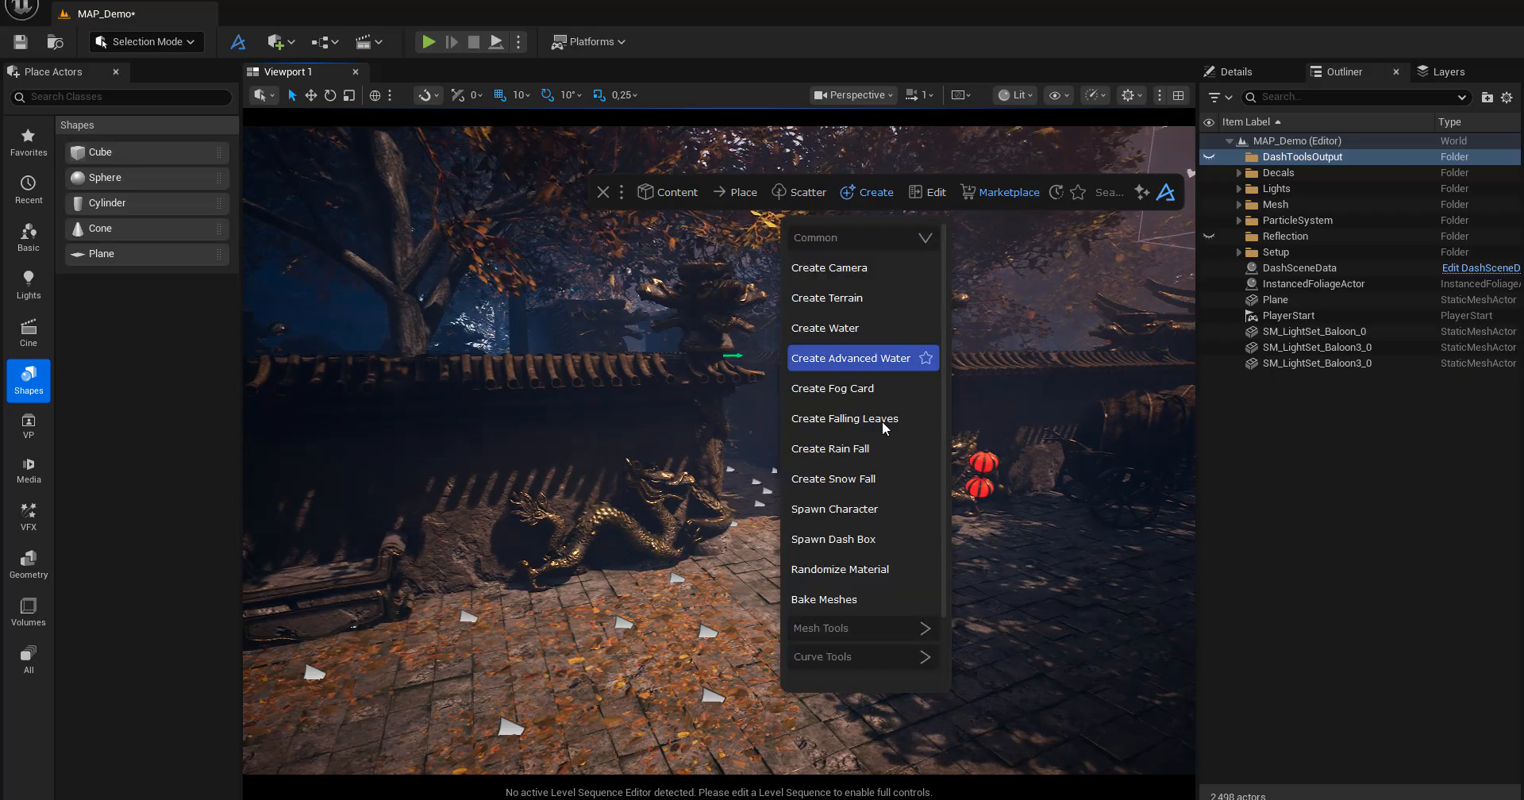
{"action": "left_click", "coordinate": [846, 657]}
{"action": "scroll", "coordinate": [846, 658], "scroll_direction": "down", "scroll_amount": 5}
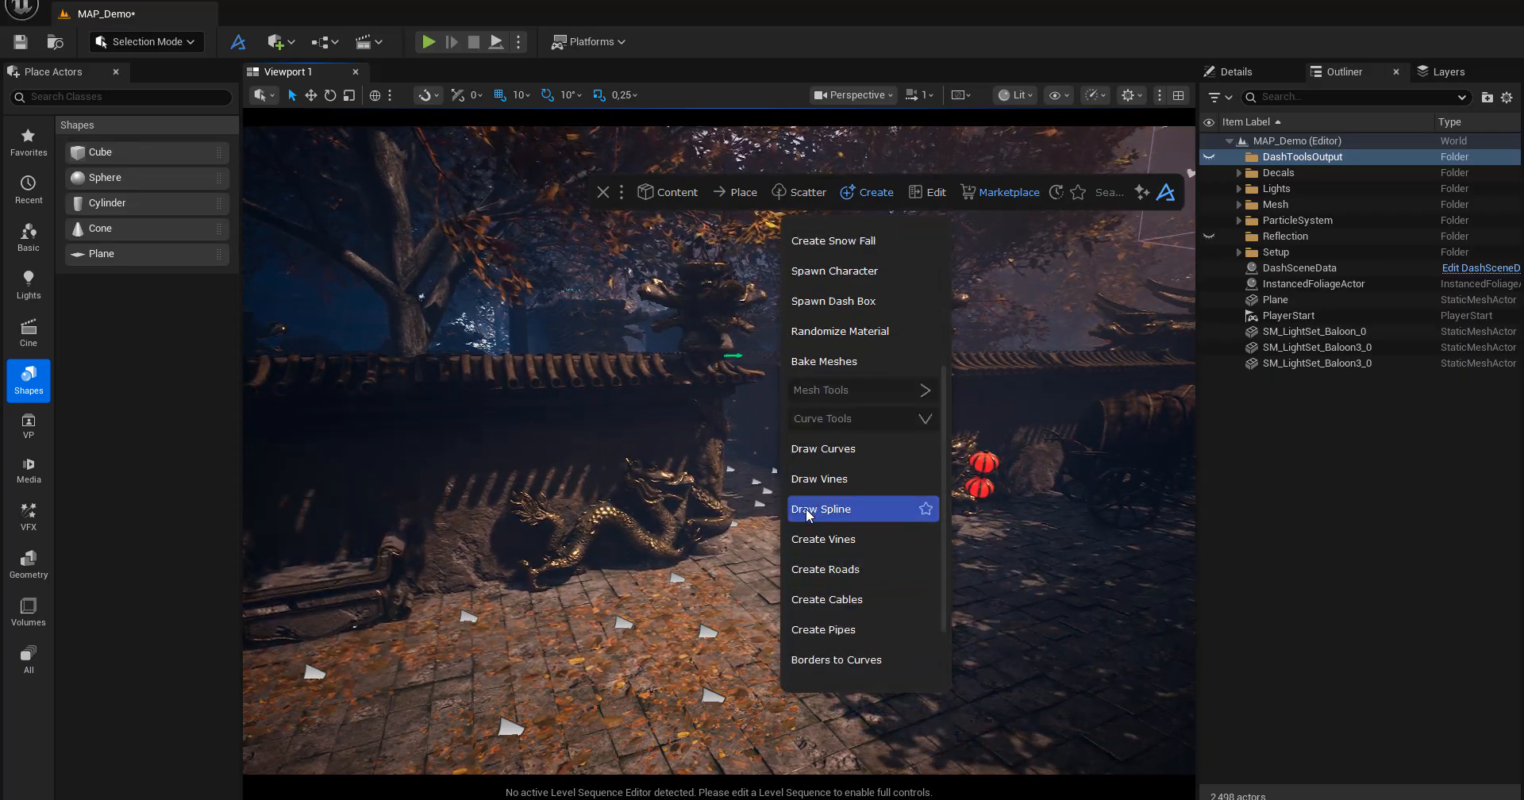
{"action": "left_click", "coordinate": [808, 512]}
{"action": "left_click", "coordinate": [507, 675]}
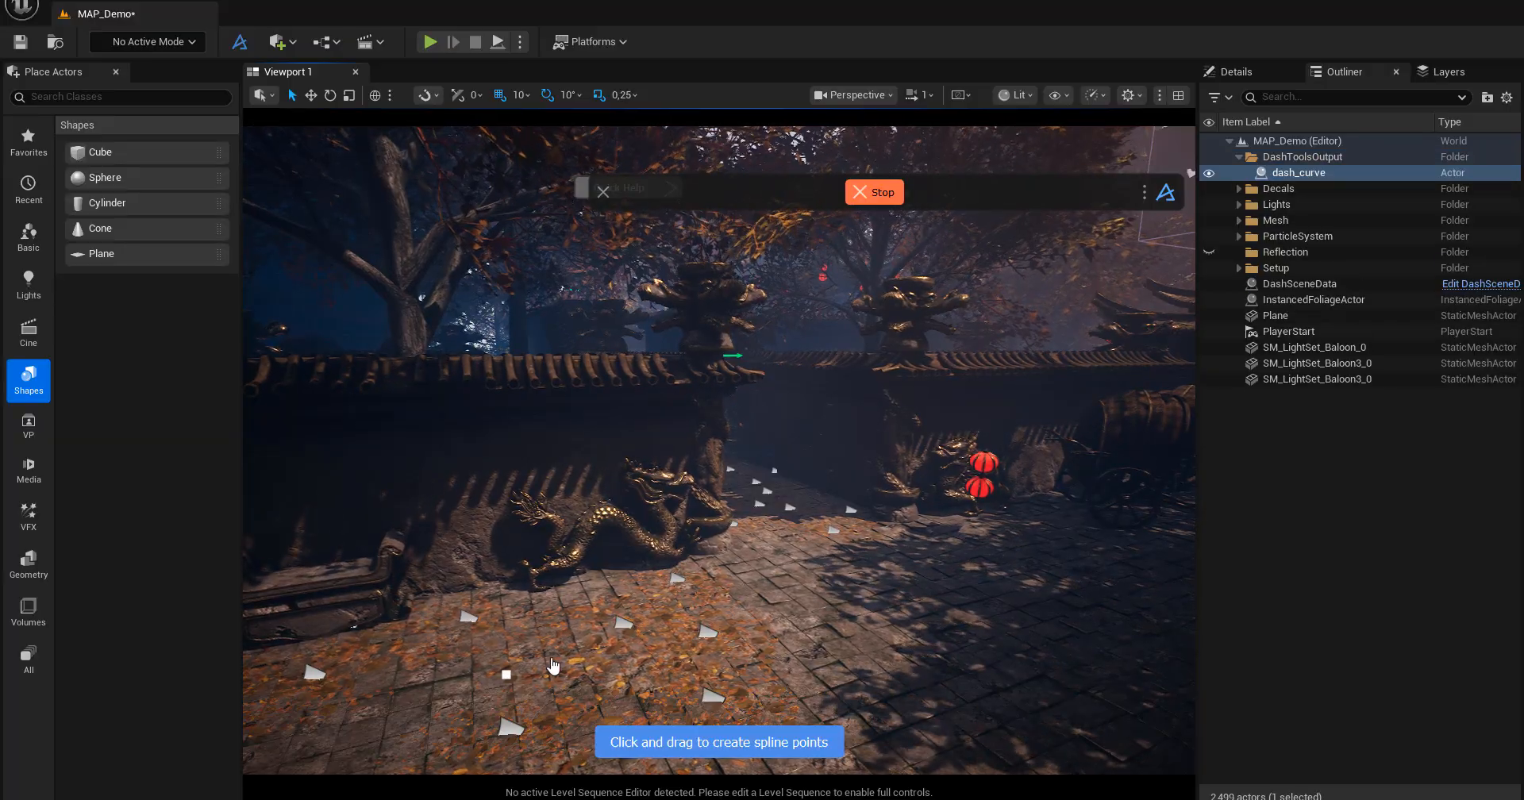
{"action": "left_click_drag", "start_coordinate": [717, 614], "coordinate": [742, 595]}
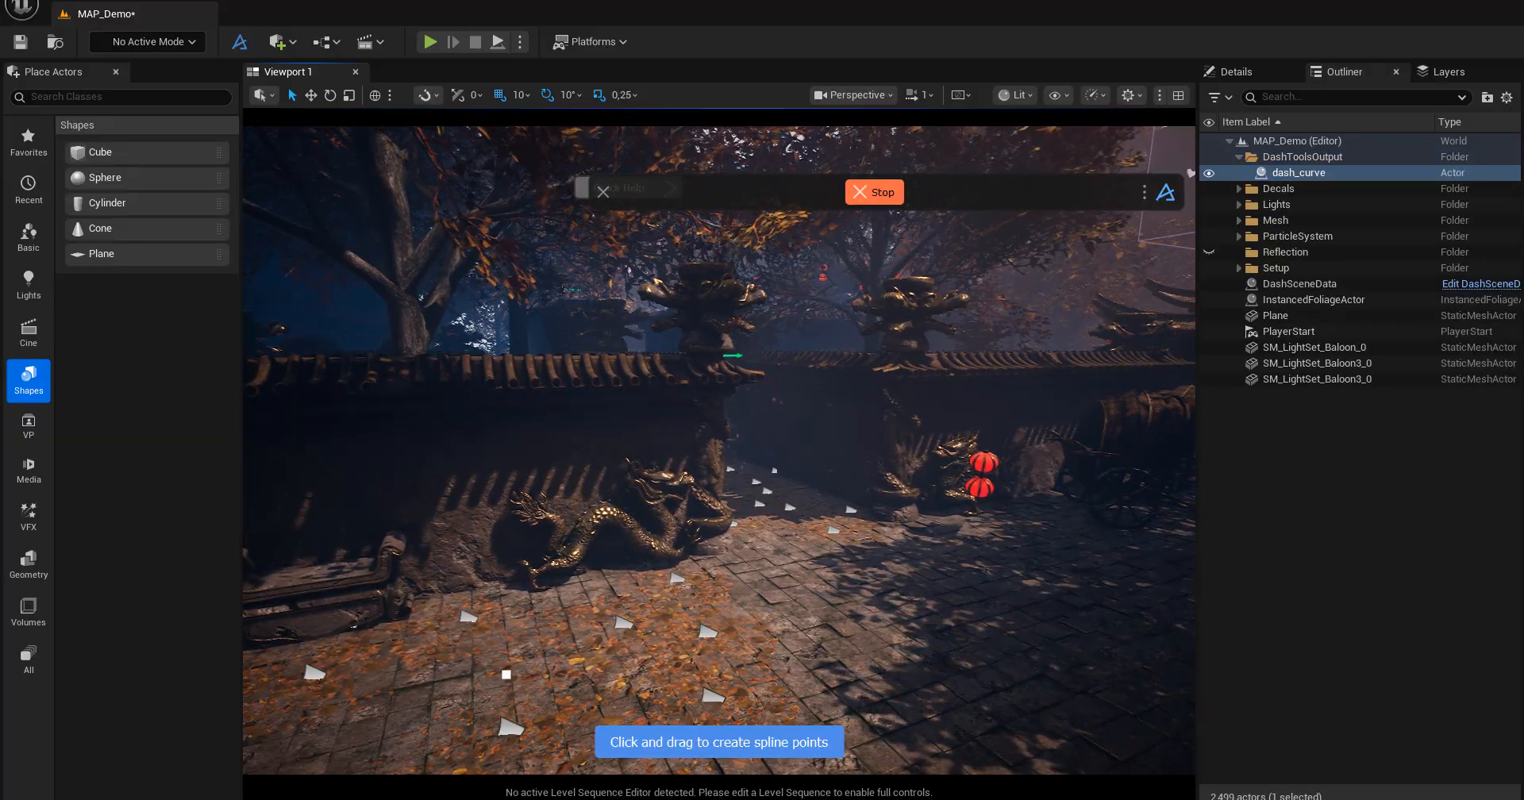
{"action": "left_click_drag", "start_coordinate": [929, 628], "coordinate": [1104, 550]}
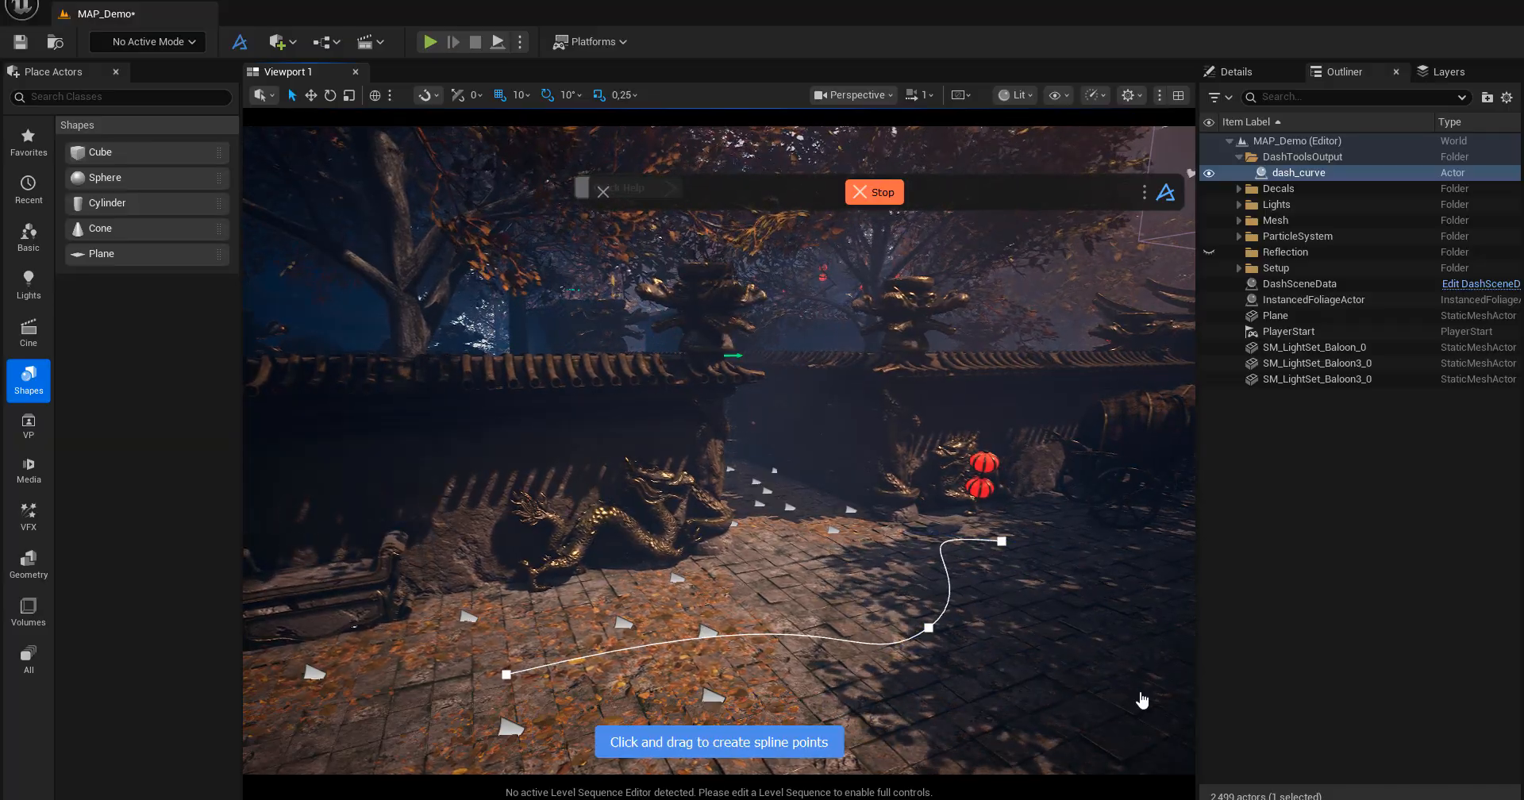
{"action": "left_click_drag", "start_coordinate": [943, 728], "coordinate": [943, 728]}
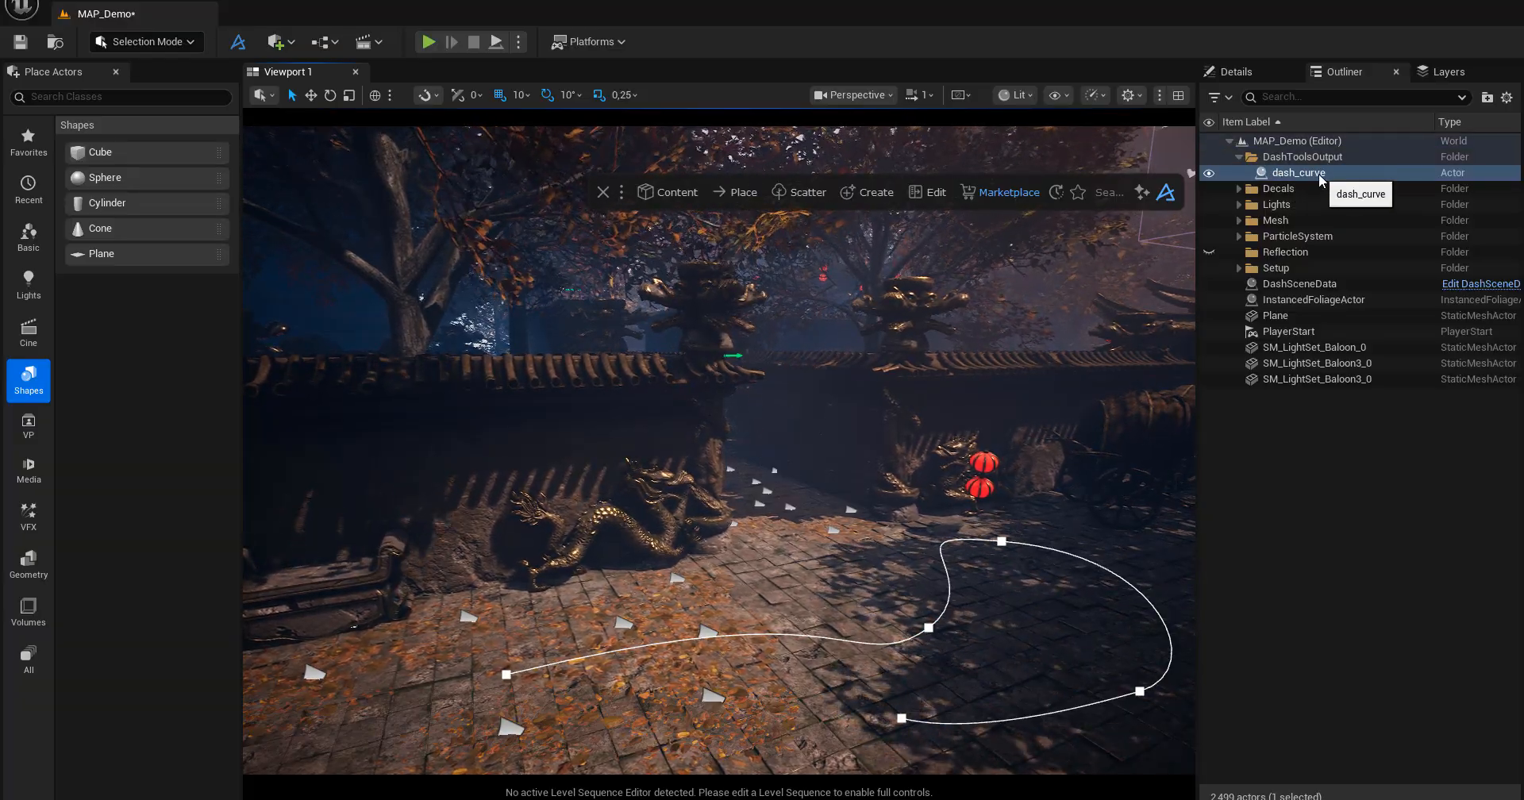
Create a Path Scatter without preset objects and assign the courtyard spline dash_curve as its curve.
{"action": "left_click_drag", "start_coordinate": [830, 601], "coordinate": [876, 554], "text": "alt"}
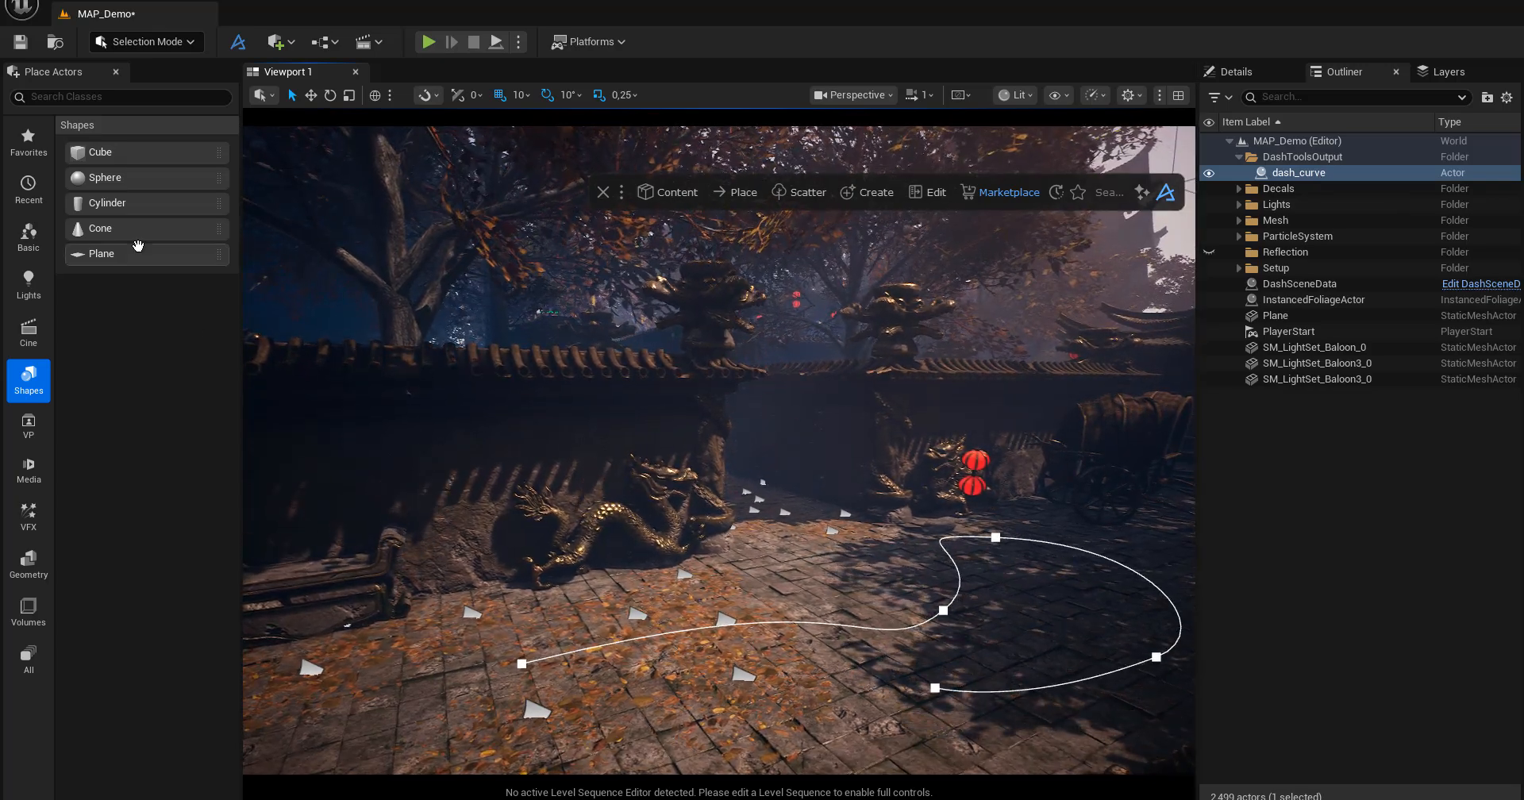
{"action": "left_click", "coordinate": [981, 513]}
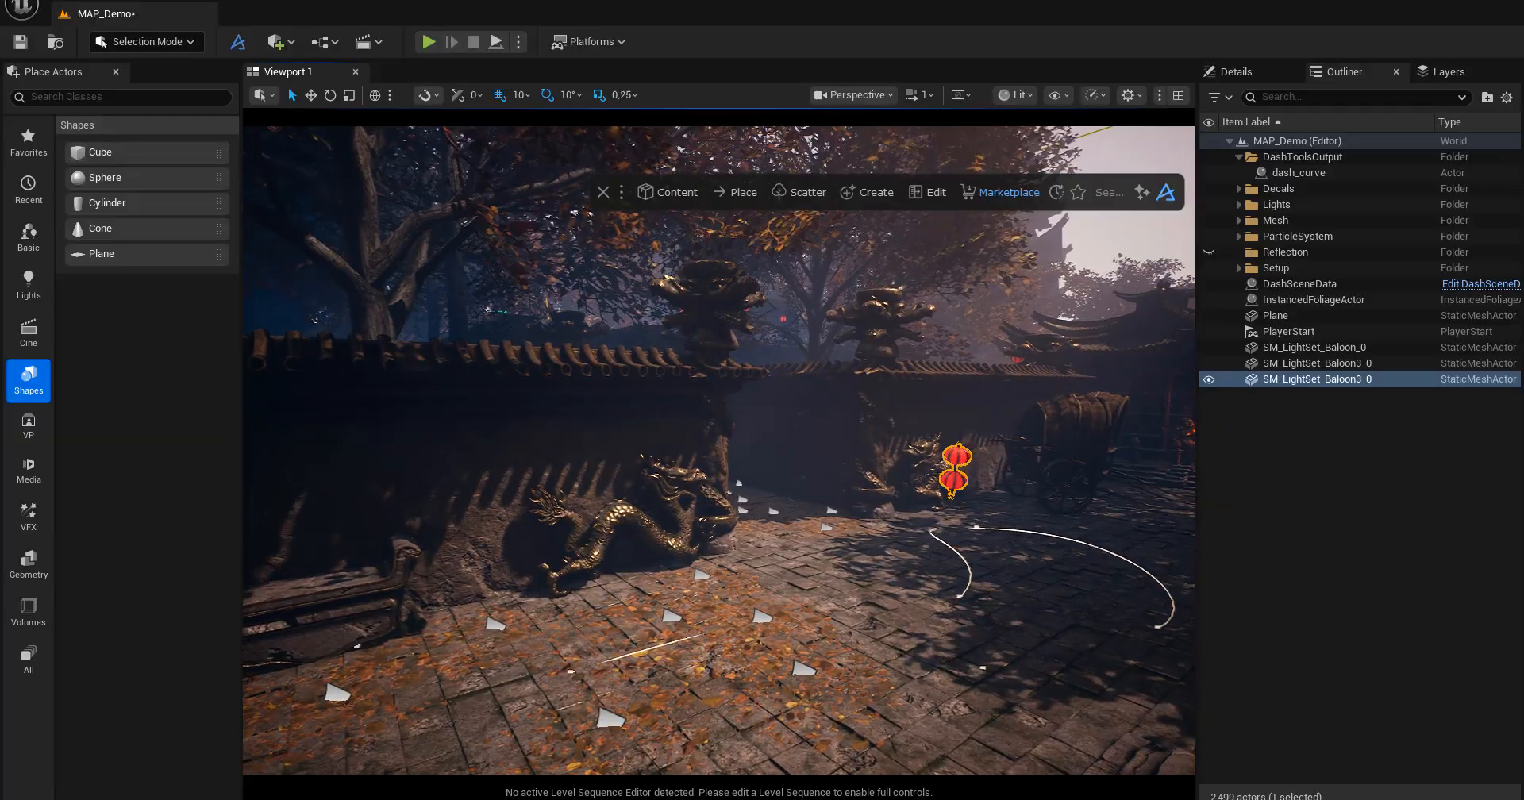
{"action": "left_click", "coordinate": [848, 194]}
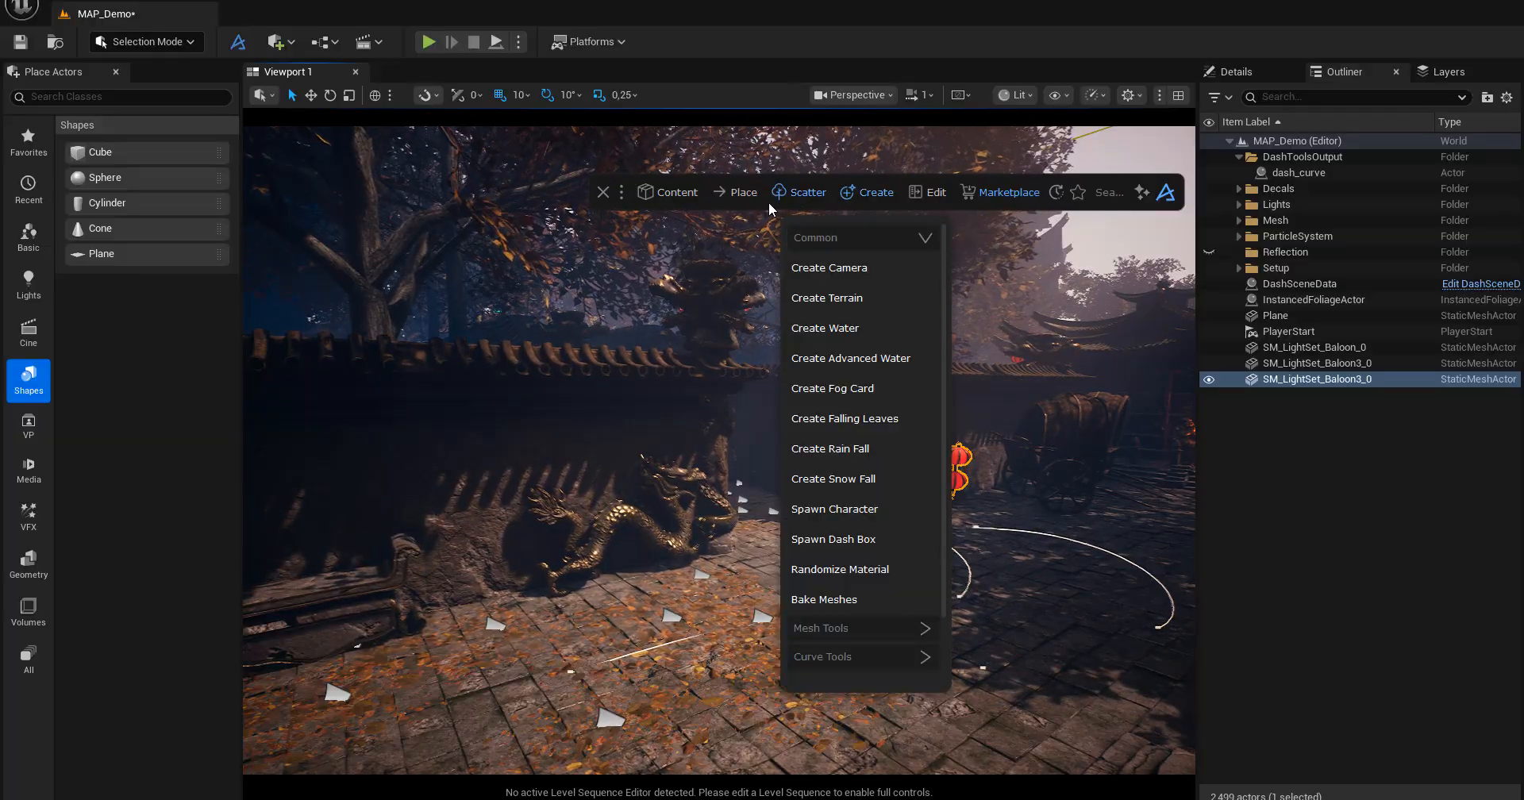
{"action": "left_click", "coordinate": [807, 191]}
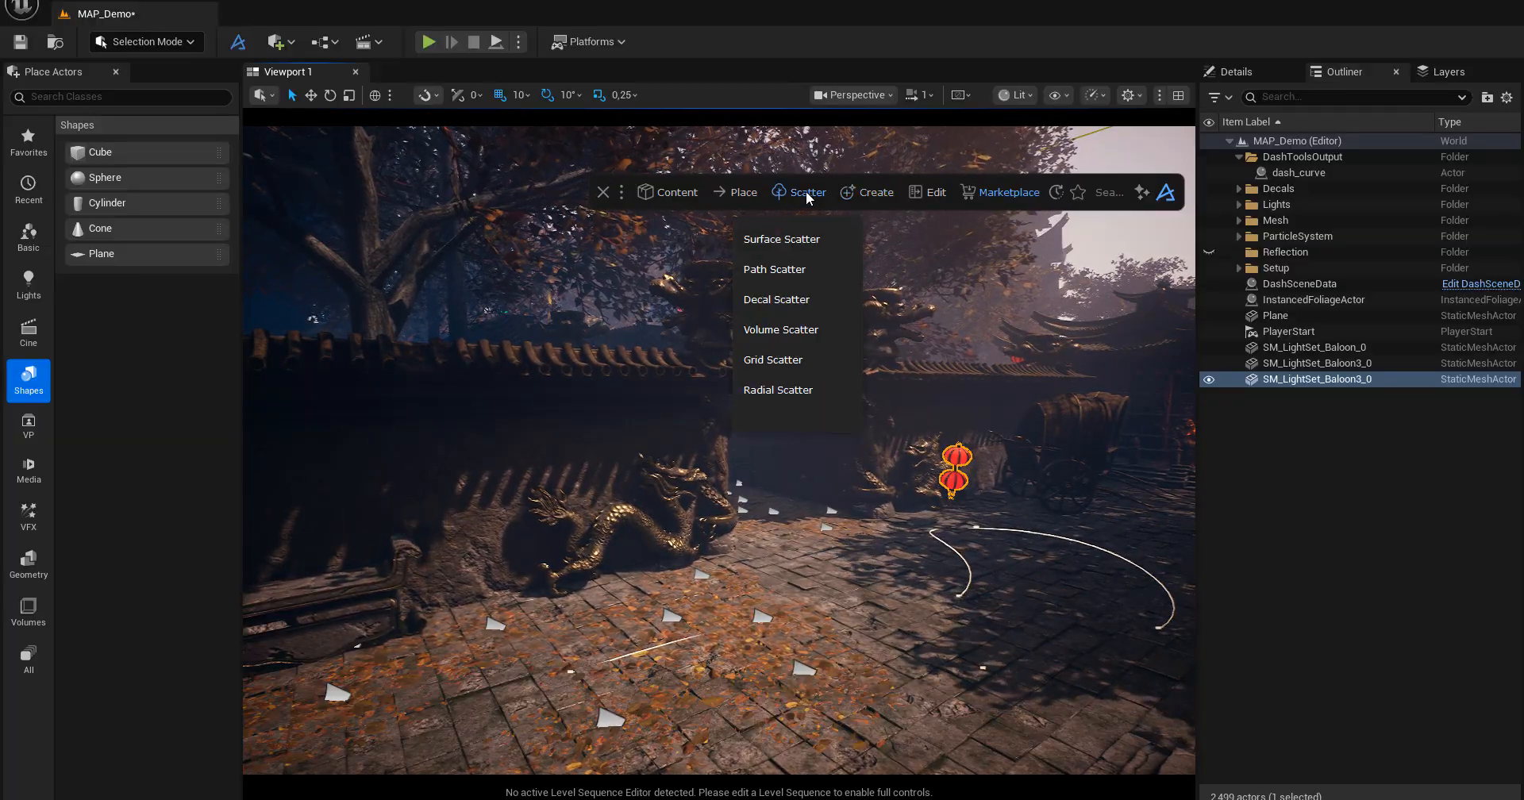
{"action": "left_click", "coordinate": [786, 269]}
{"action": "left_click_drag", "start_coordinate": [1067, 314], "coordinate": [1102, 282]}
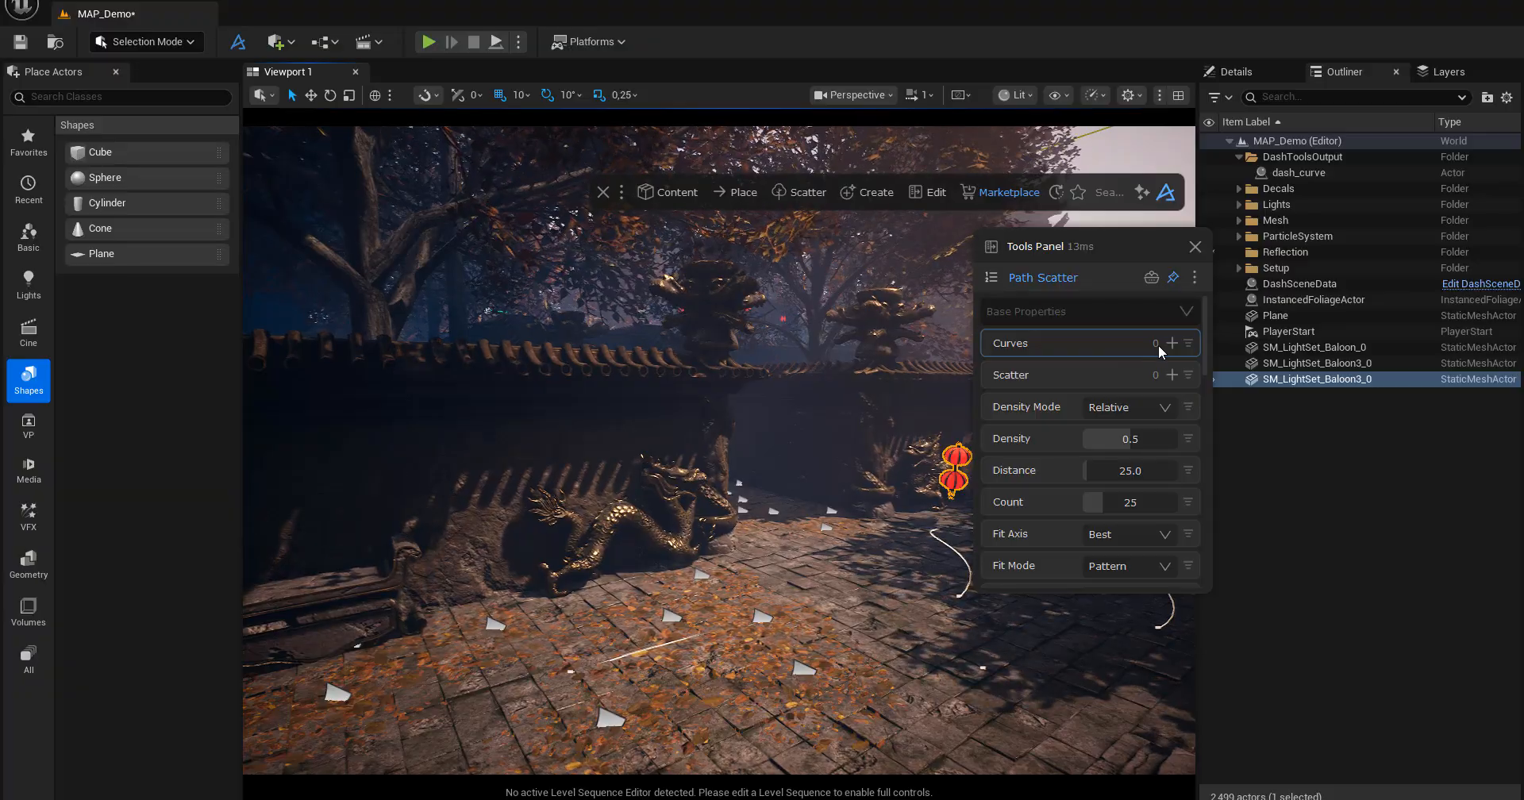
{"action": "left_click", "coordinate": [1295, 173]}
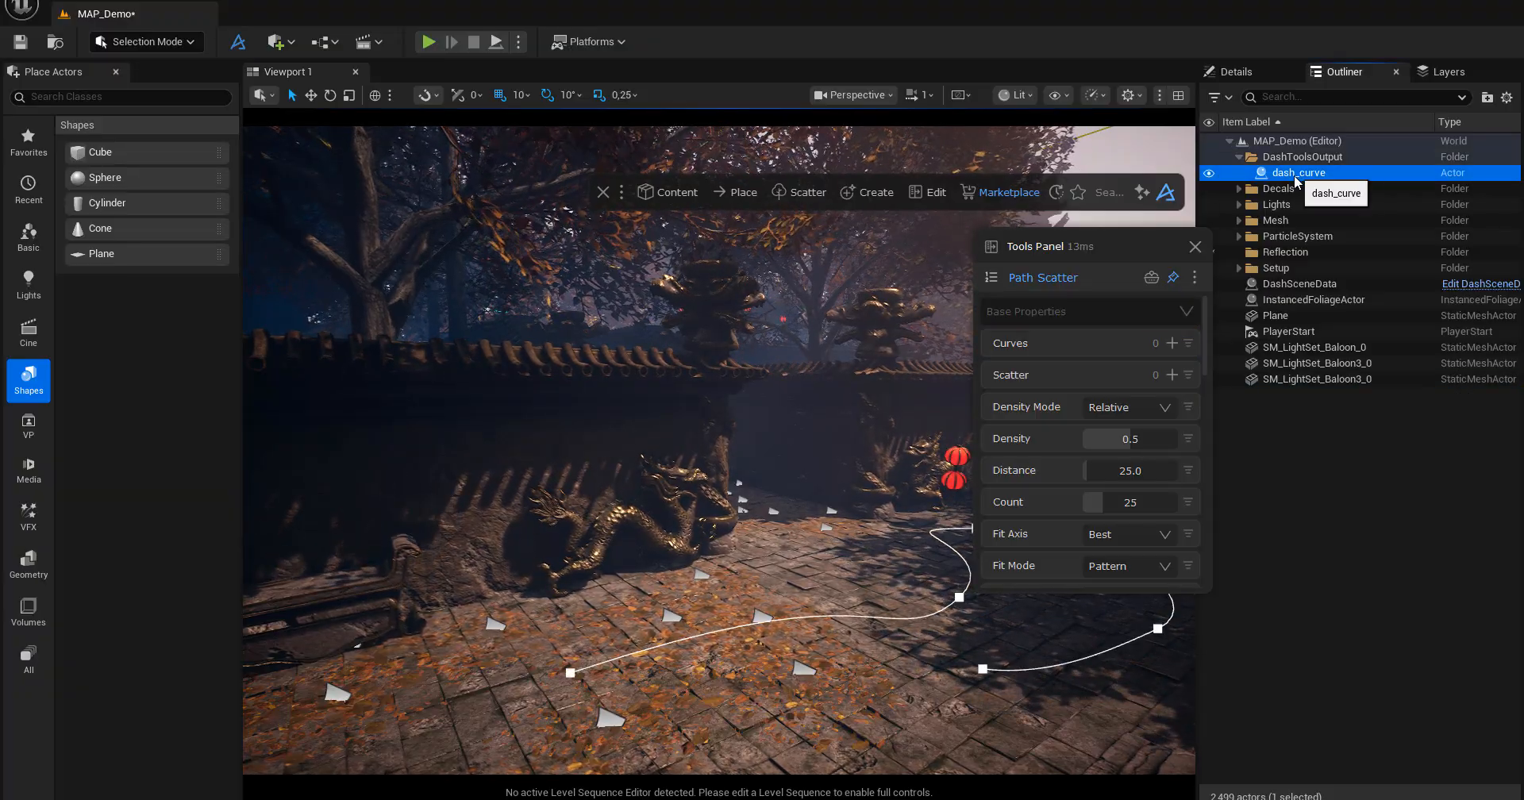
{"action": "left_click", "coordinate": [1172, 342]}
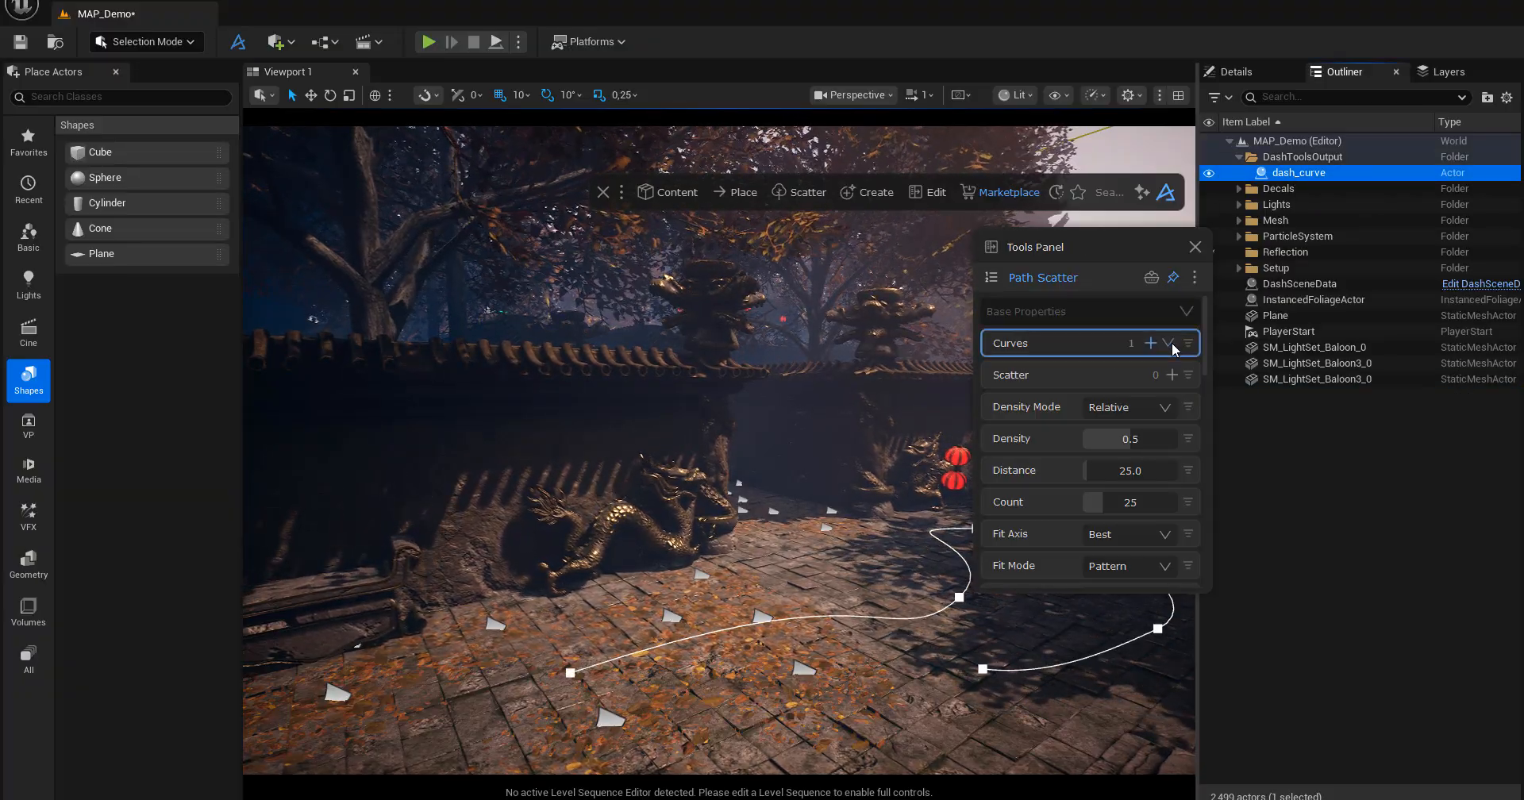
{"action": "left_click", "coordinate": [1166, 343]}
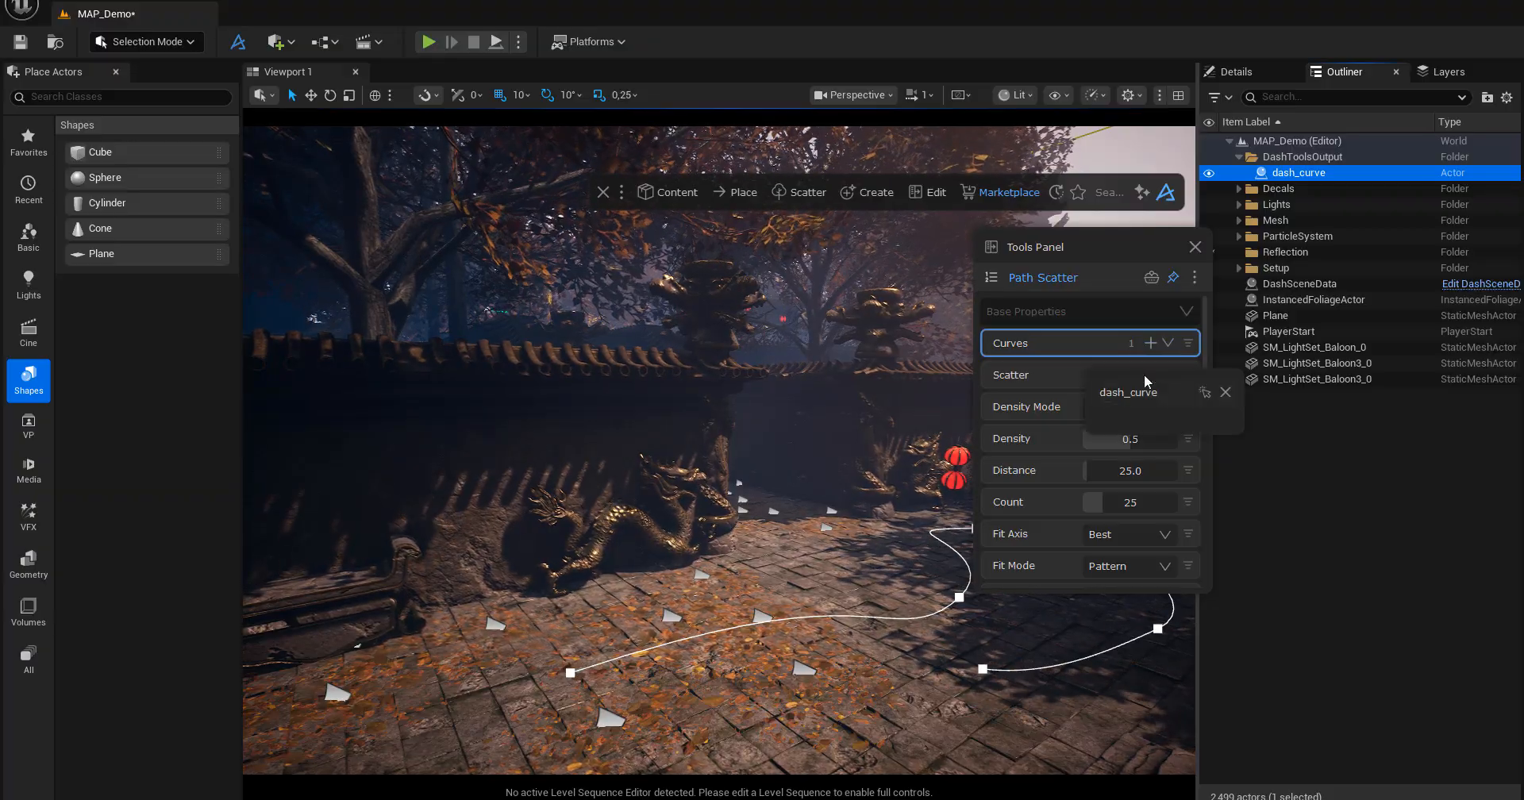
{"action": "left_click", "coordinate": [1078, 344]}
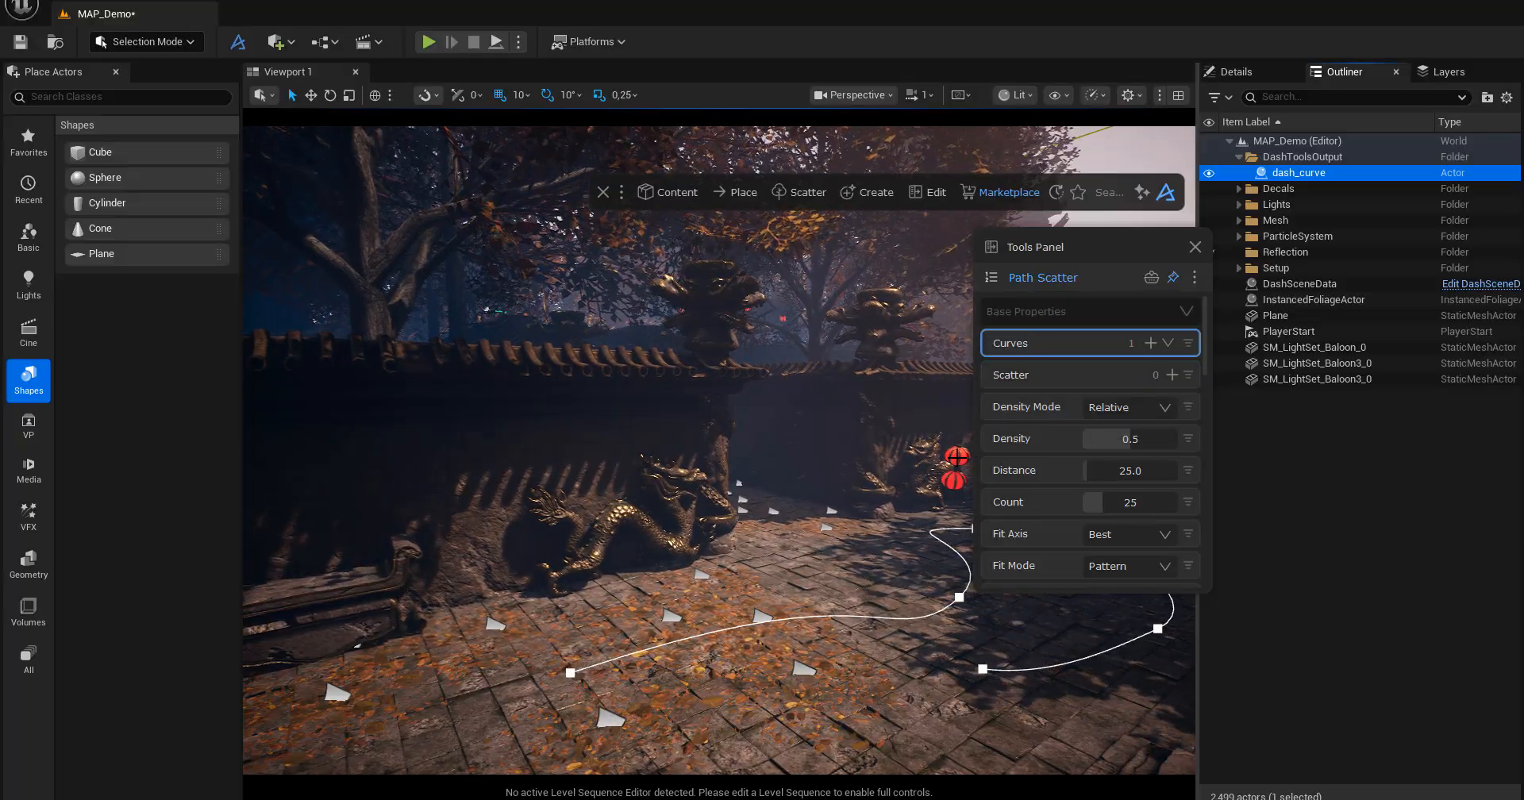
Reposition the Path Scatter settings clear of the lantern and assign the double round red lantern as the scatter object.
{"action": "left_click", "coordinate": [955, 477]}
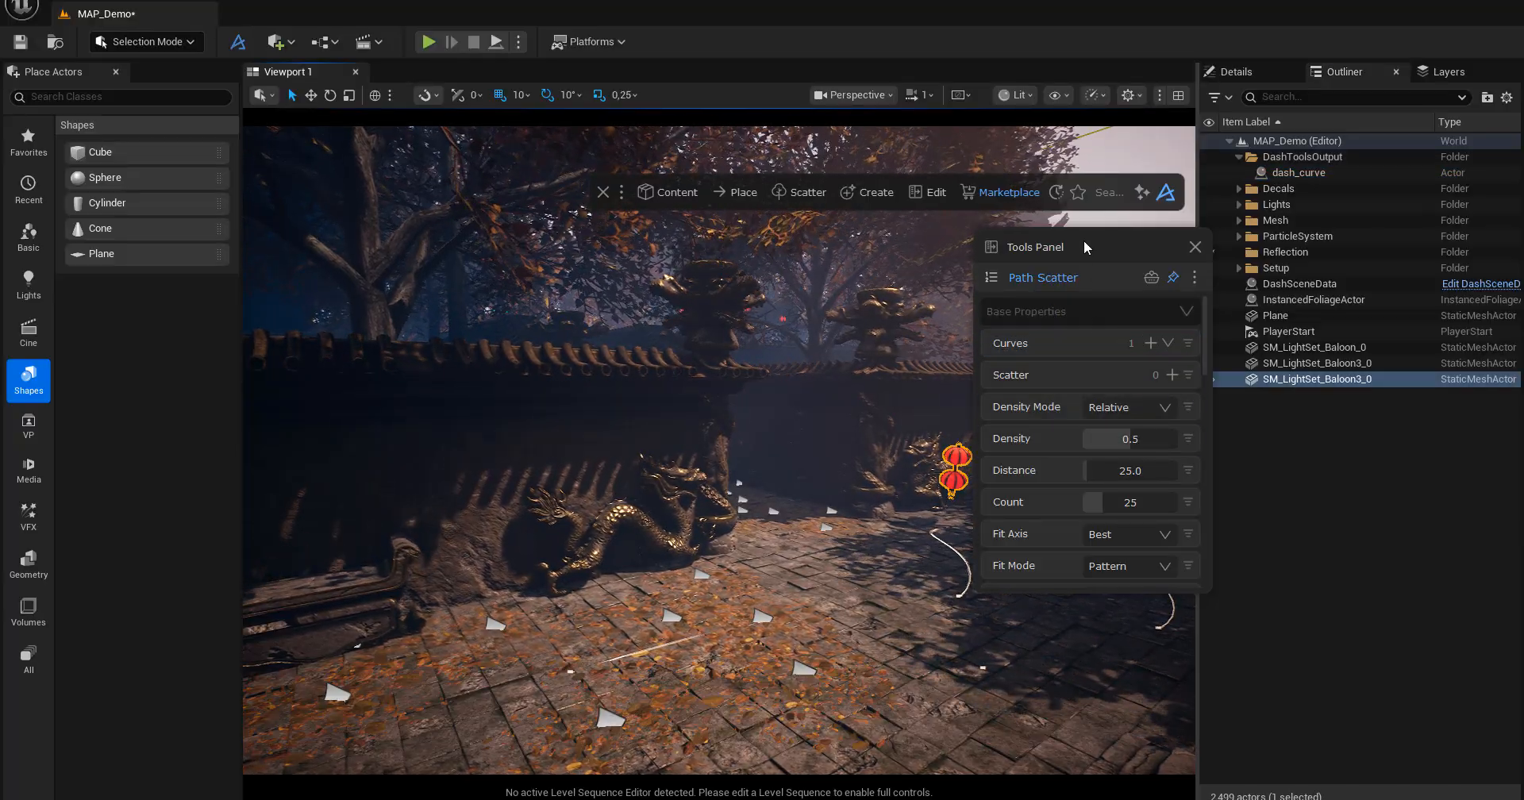
{"action": "left_click_drag", "start_coordinate": [995, 244], "coordinate": [570, 260]}
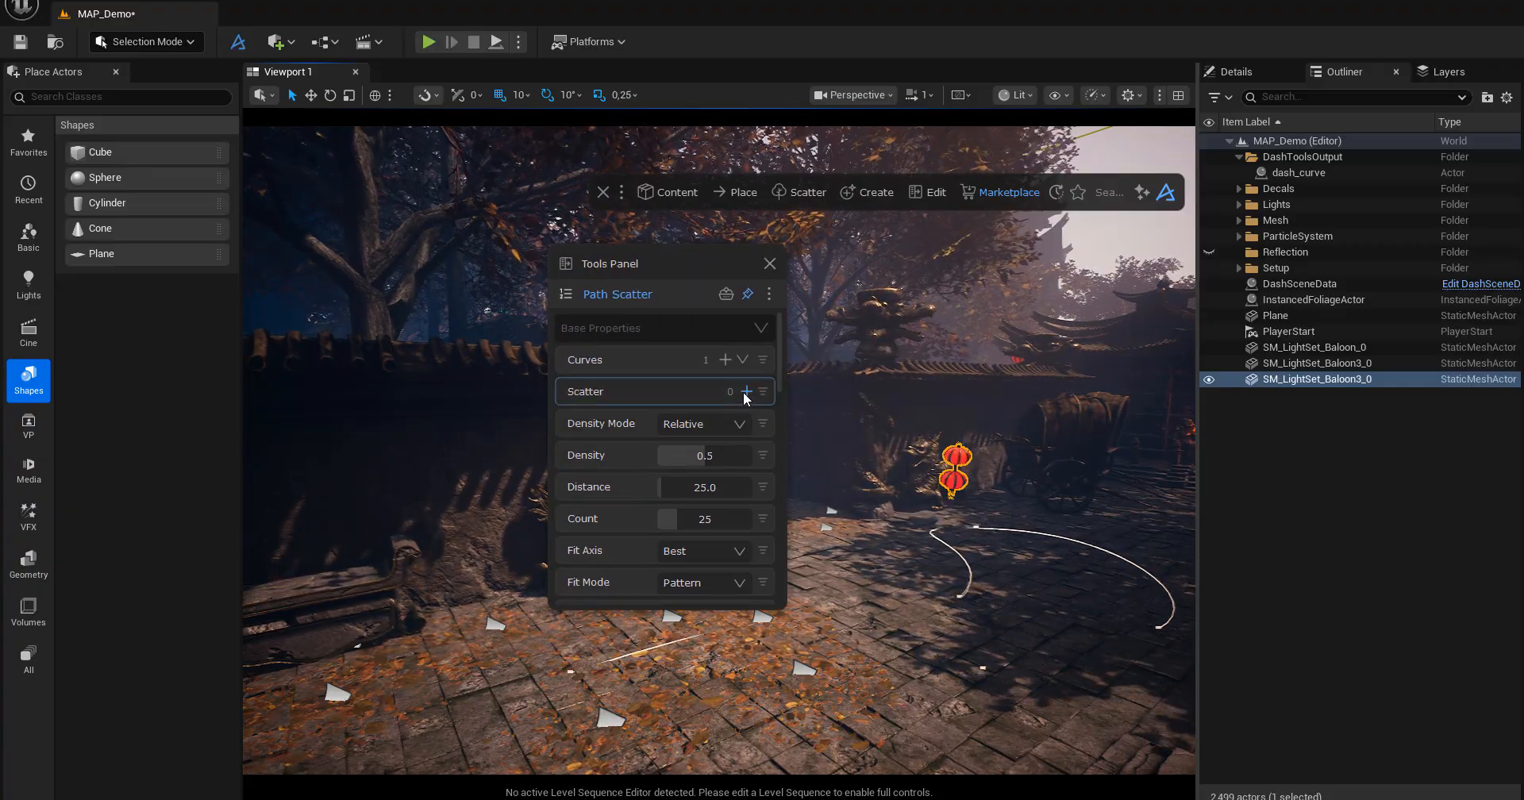
{"action": "left_click", "coordinate": [725, 392]}
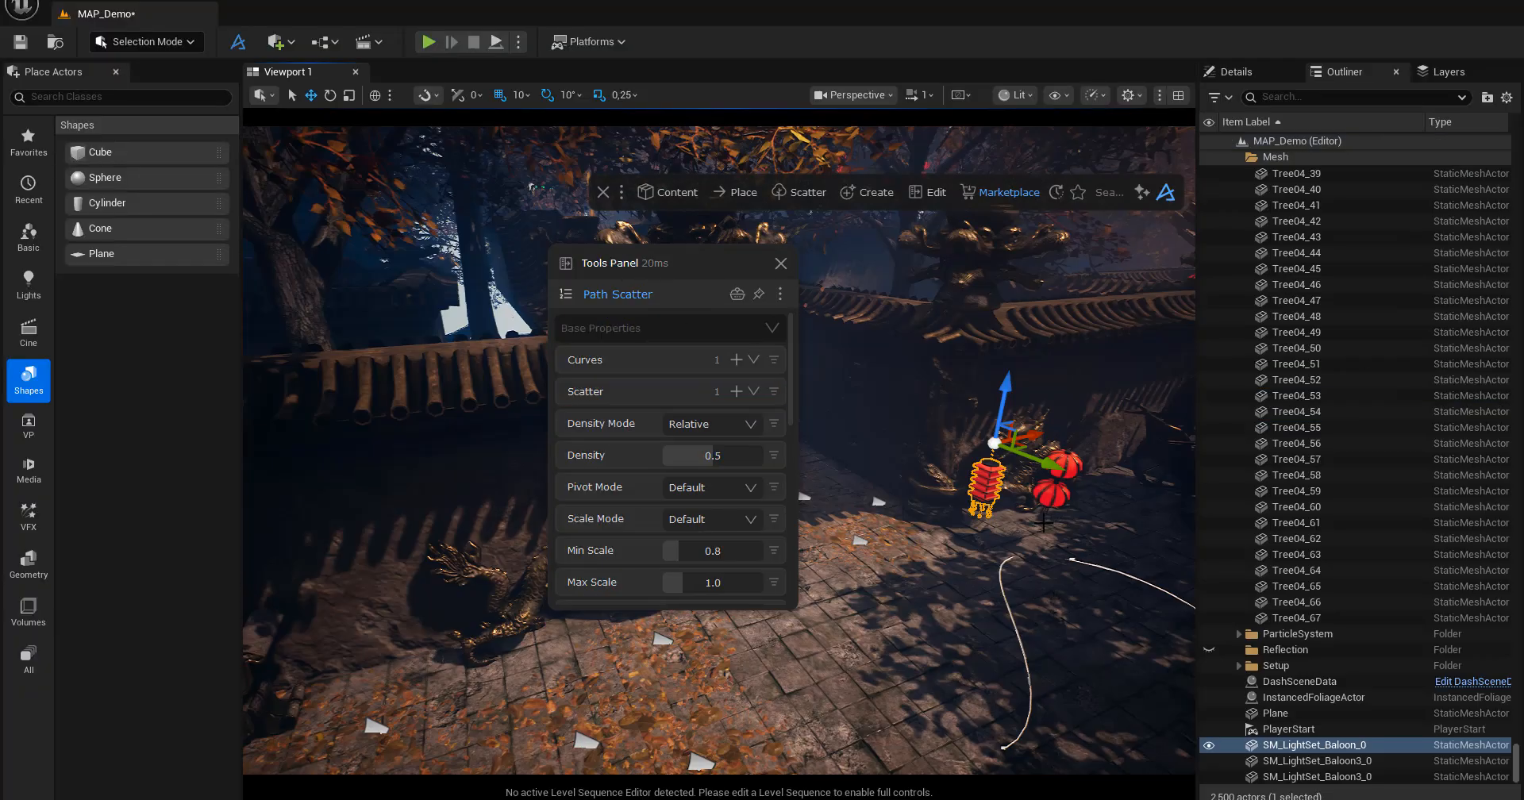
Raise the tall ribbed red lantern SM_LightSet_Baloon_0 slightly beside the double round lantern.
{"action": "right_click_drag", "start_coordinate": [1002, 461], "coordinate": [1006, 417]}
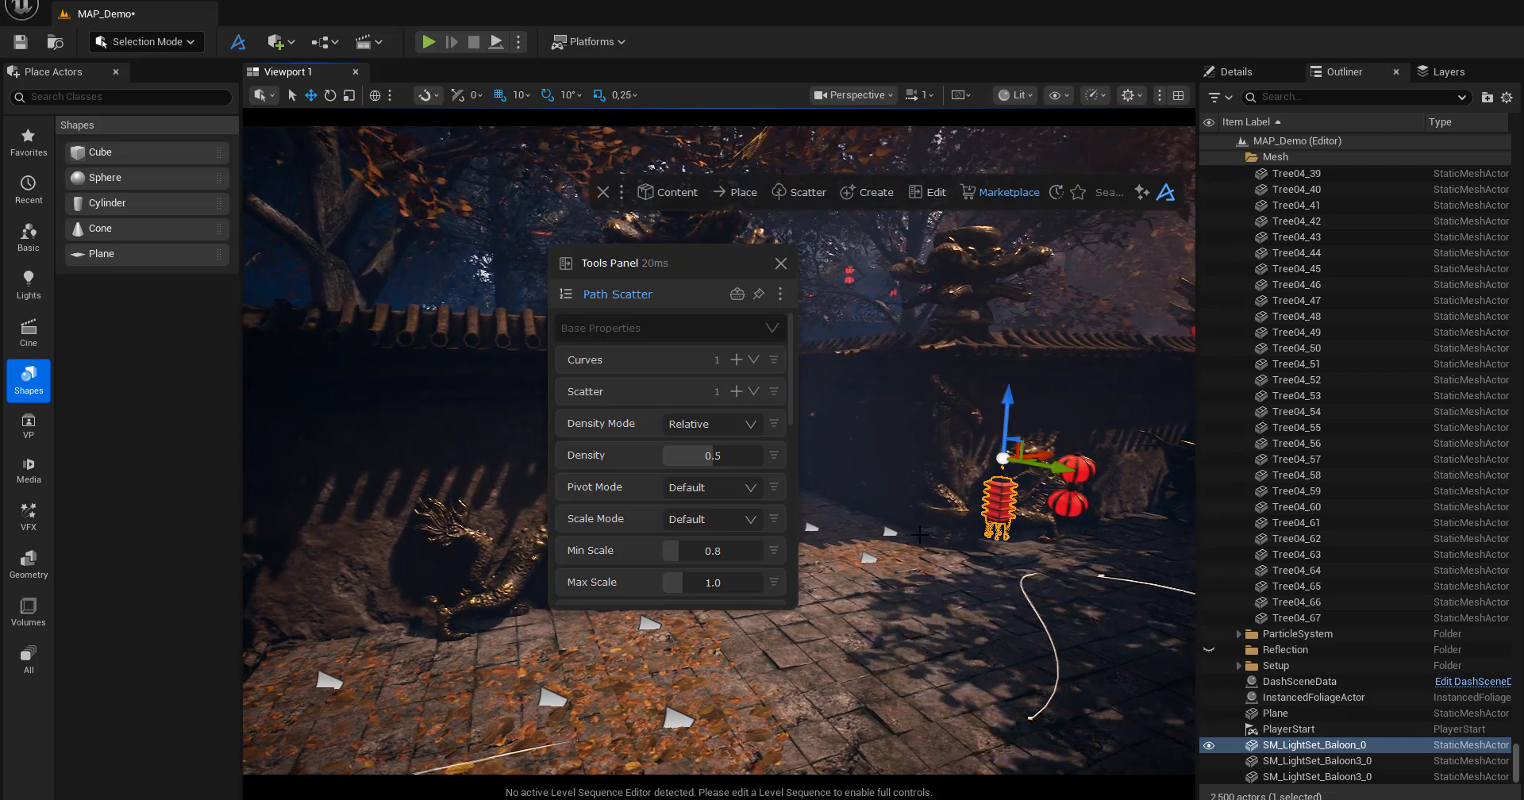
Add the selected tall ribbed red lantern as a second scatter object of the Path Scatter and check the scatter list.
{"action": "left_click", "coordinate": [736, 390]}
{"action": "left_click", "coordinate": [751, 390]}
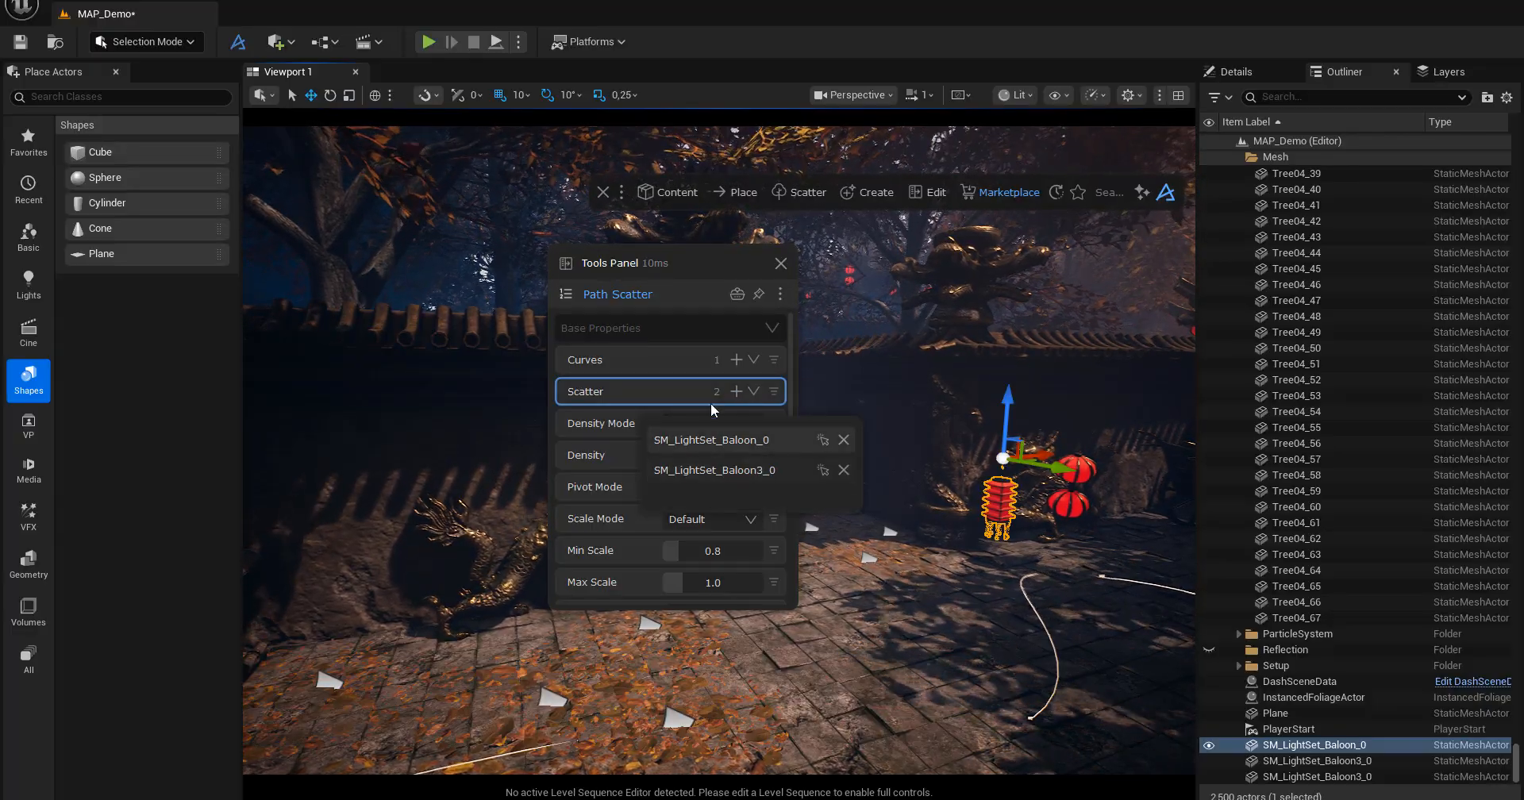
{"action": "left_click", "coordinate": [680, 262]}
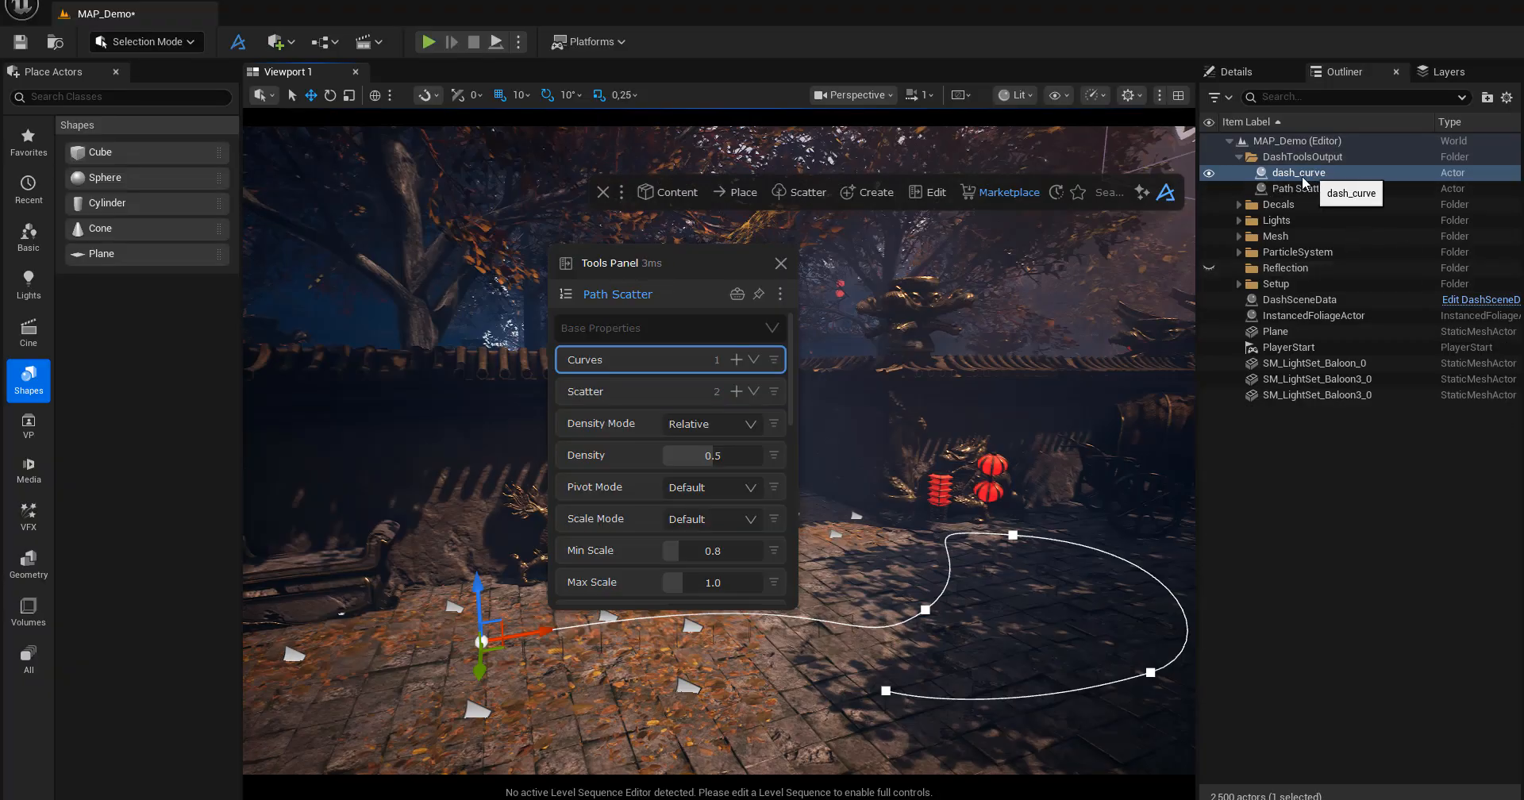
Raise dash_curve well above the courtyard paving and reposition the Path Scatter settings clear of the lantern row.
{"action": "left_click_drag", "start_coordinate": [478, 587], "coordinate": [467, 425]}
{"action": "left_click_drag", "start_coordinate": [685, 268], "coordinate": [231, 325]}
{"action": "left_click_drag", "start_coordinate": [619, 445], "coordinate": [675, 453], "text": "alt"}
{"action": "left_click_drag", "start_coordinate": [893, 511], "coordinate": [919, 485], "text": "alt"}
{"action": "scroll", "coordinate": [855, 503], "scroll_direction": "up", "scroll_amount": 4}
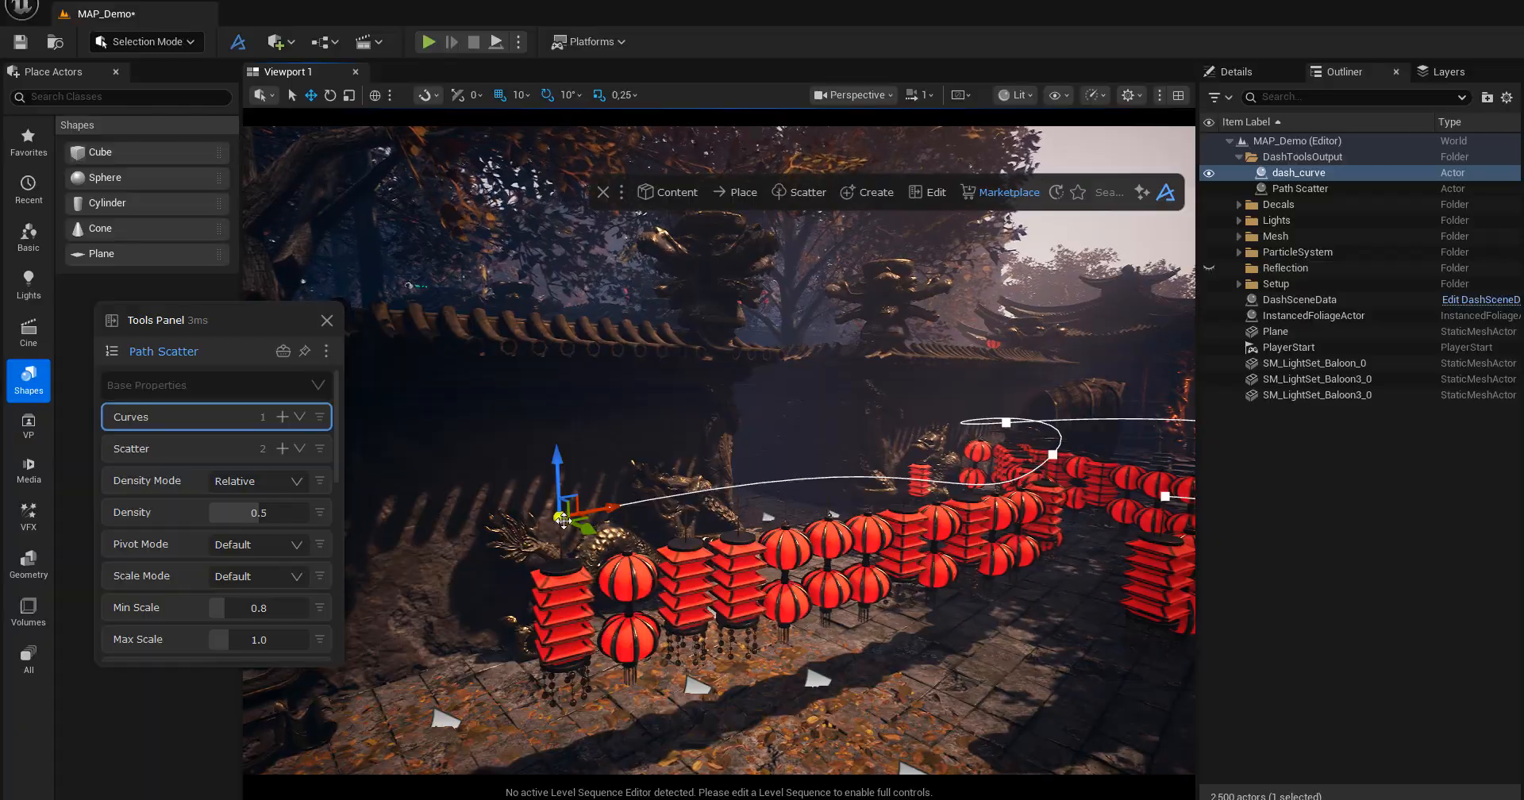
Reshape dash_curve by shifting its middle point away from the original lanterns and shortening that point's tangent handle.
{"action": "left_click_drag", "start_coordinate": [560, 590], "coordinate": [655, 547], "text": "alt"}
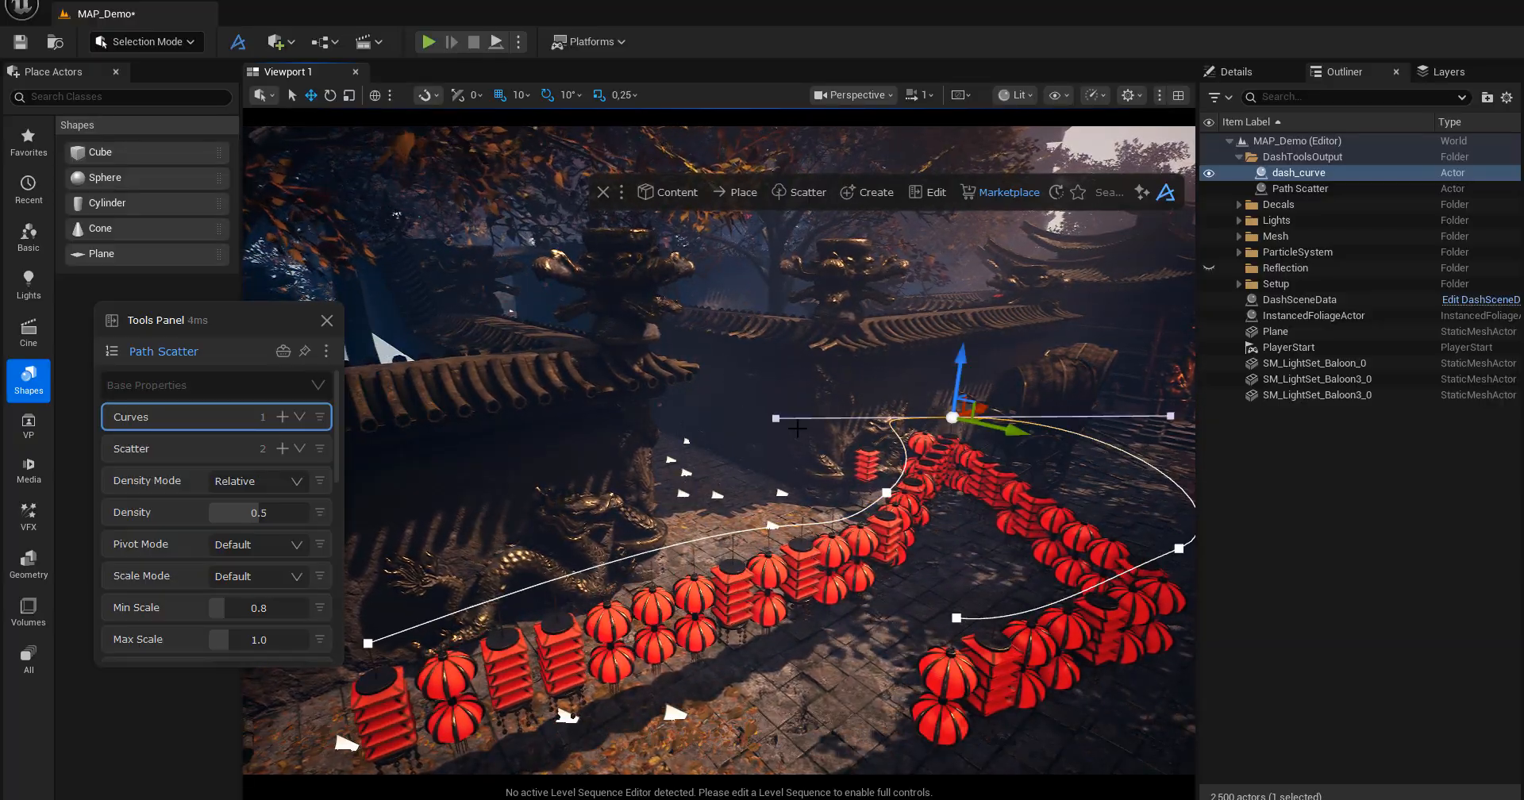
{"action": "right_click_drag", "start_coordinate": [776, 417], "coordinate": [887, 478]}
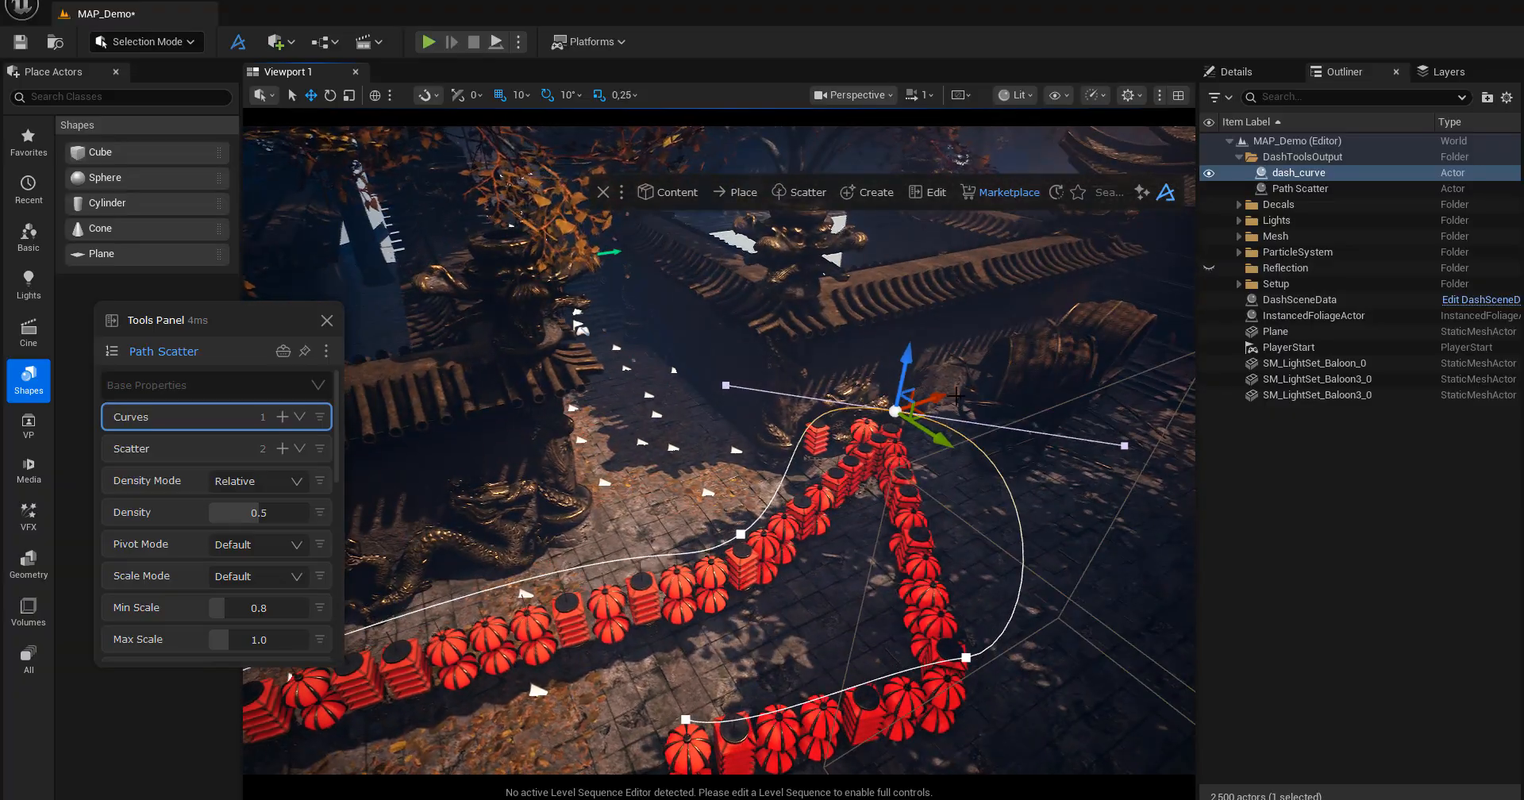
{"action": "left_click_drag", "start_coordinate": [931, 418], "coordinate": [1033, 467]}
{"action": "left_click", "coordinate": [792, 430]}
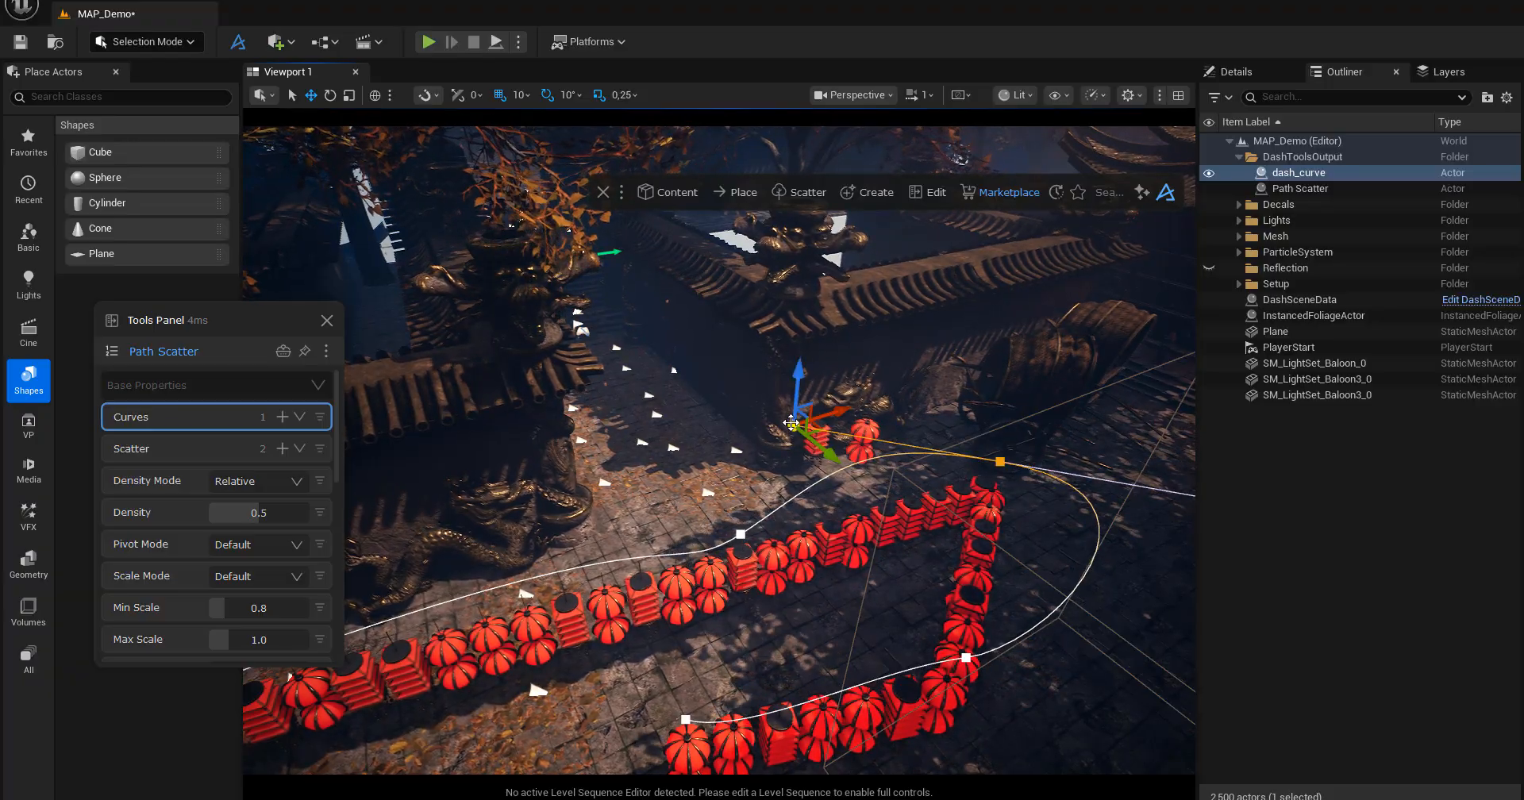
{"action": "left_click_drag", "start_coordinate": [836, 432], "coordinate": [945, 449]}
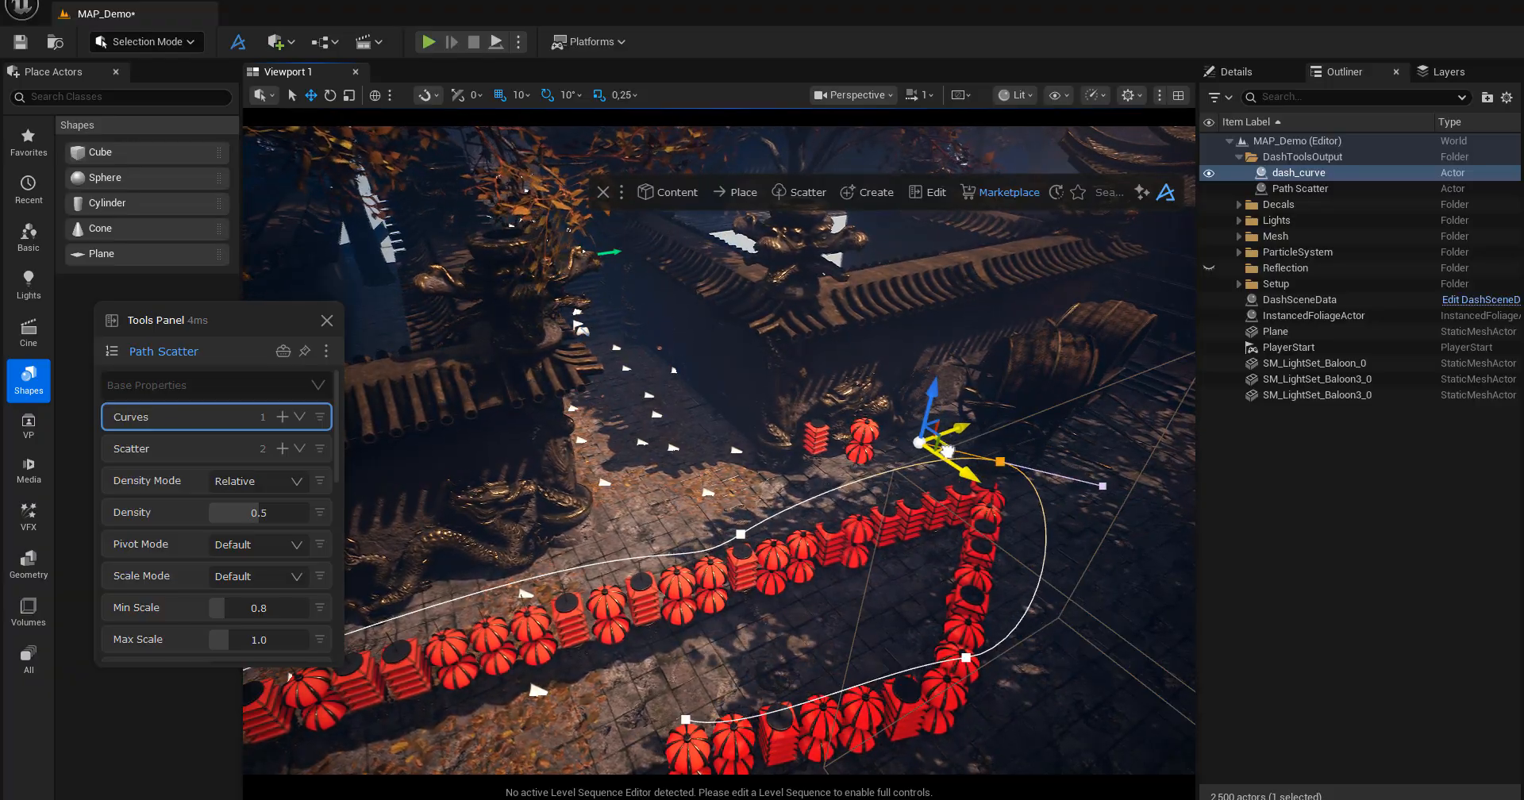
{"action": "left_click", "coordinate": [966, 657]}
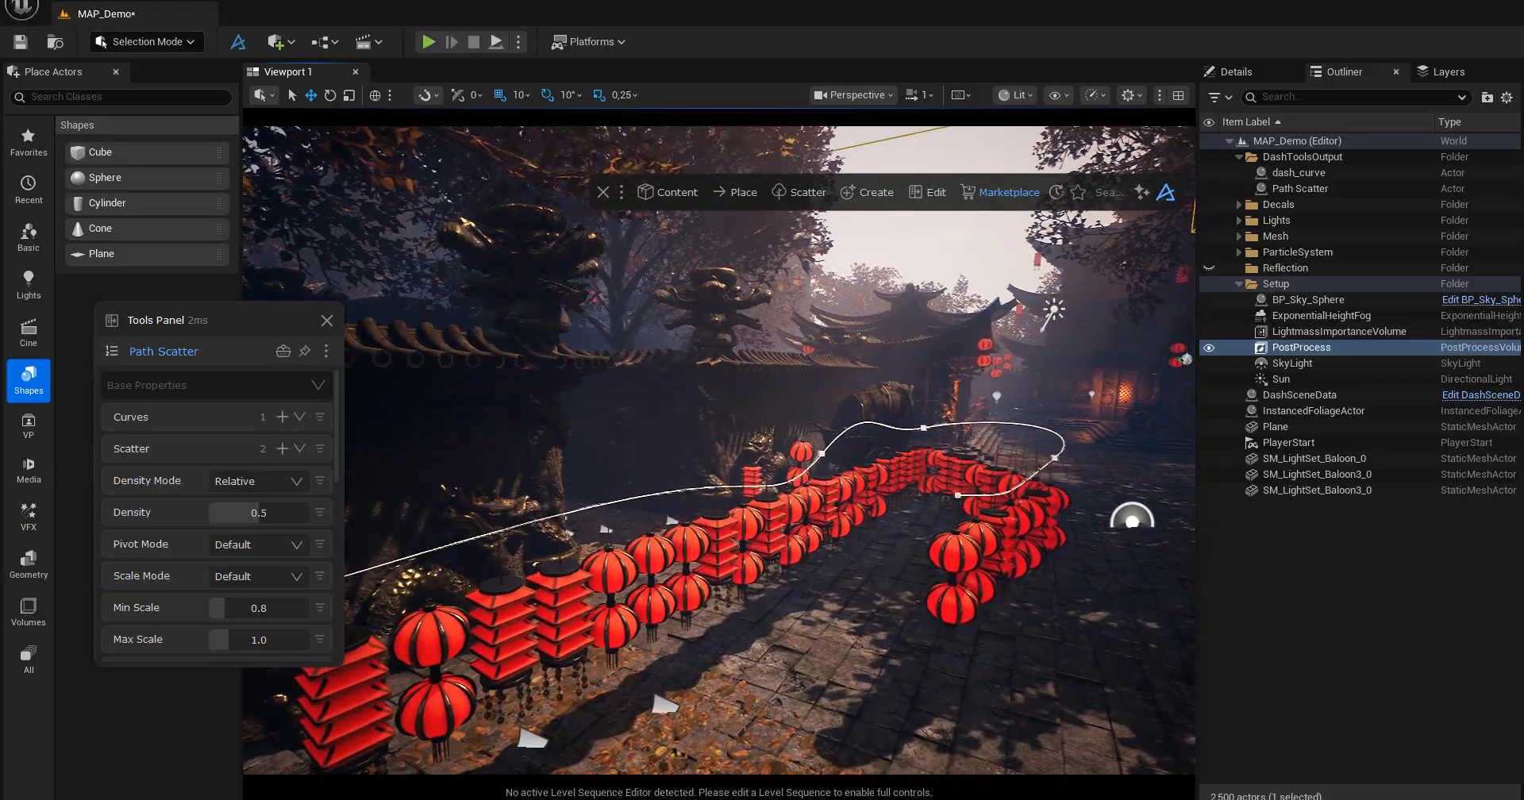
Set the Path Scatter's Density to 0.1 to spread the lanterns further apart along the curve.
{"action": "left_click_drag", "start_coordinate": [235, 321], "coordinate": [443, 198]}
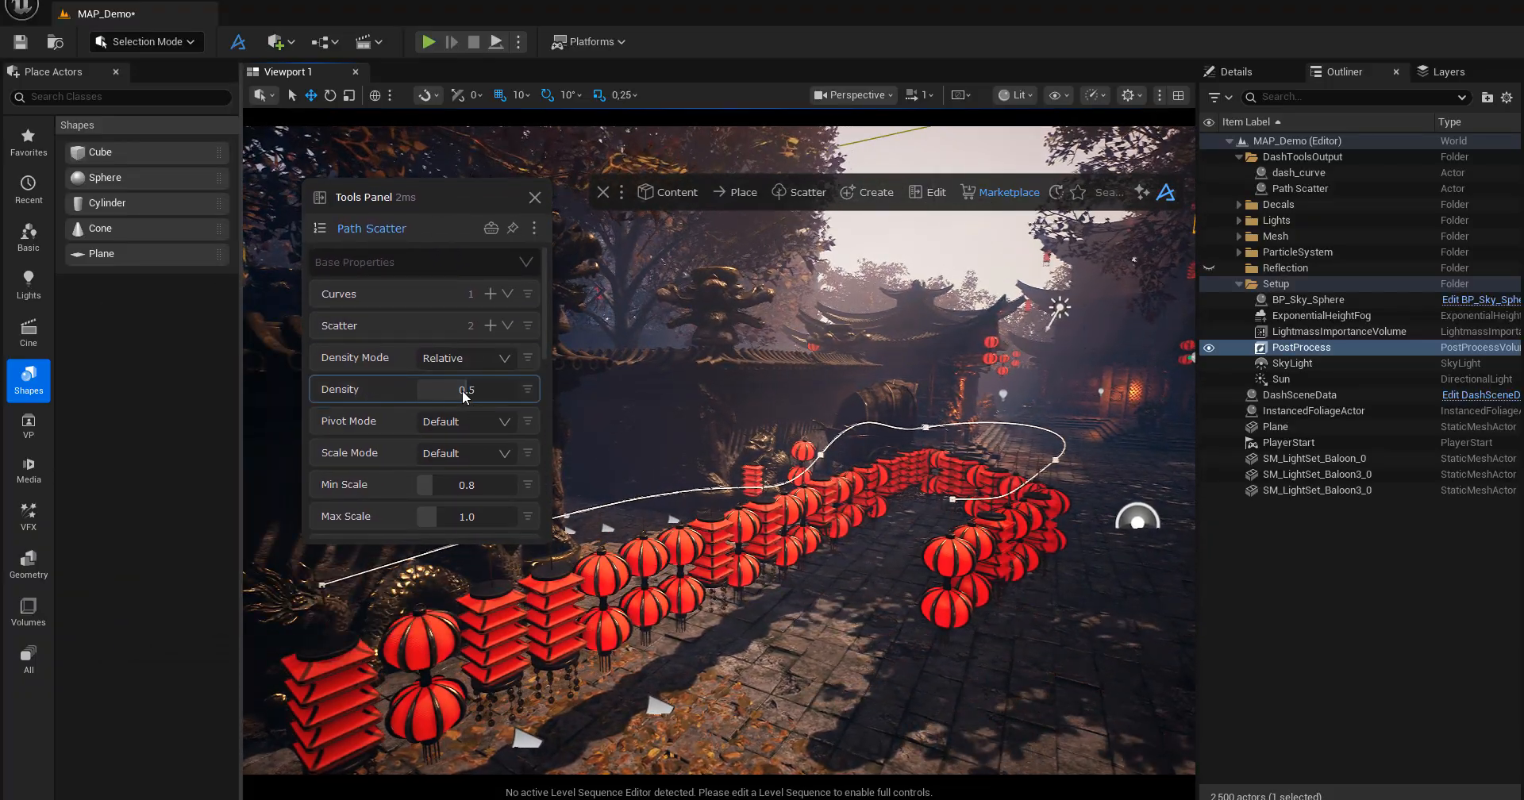
{"action": "left_click_drag", "start_coordinate": [465, 395], "coordinate": [427, 392]}
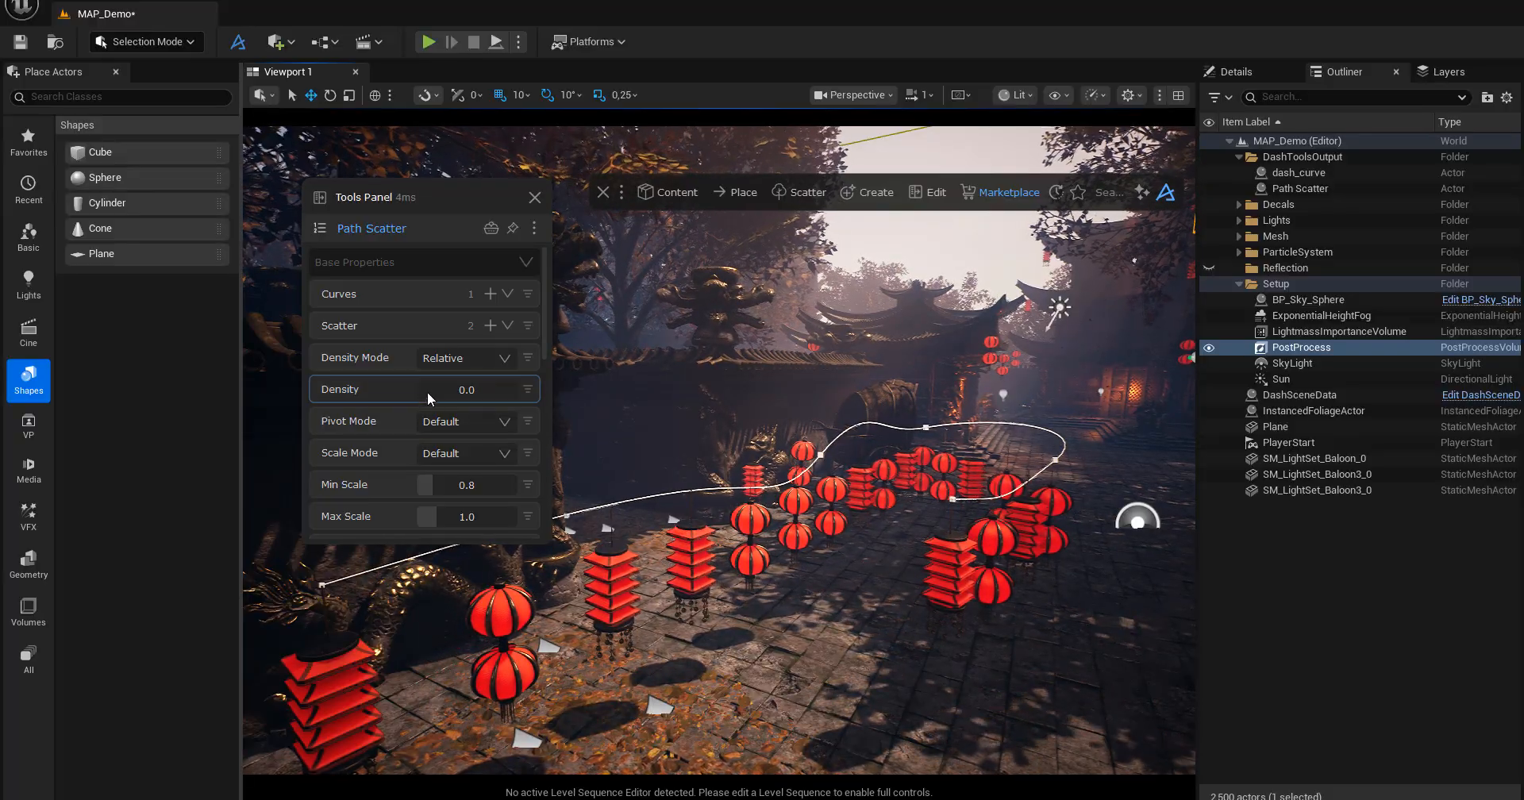
{"action": "left_click", "coordinate": [492, 396]}
{"action": "type", "text": "0"}
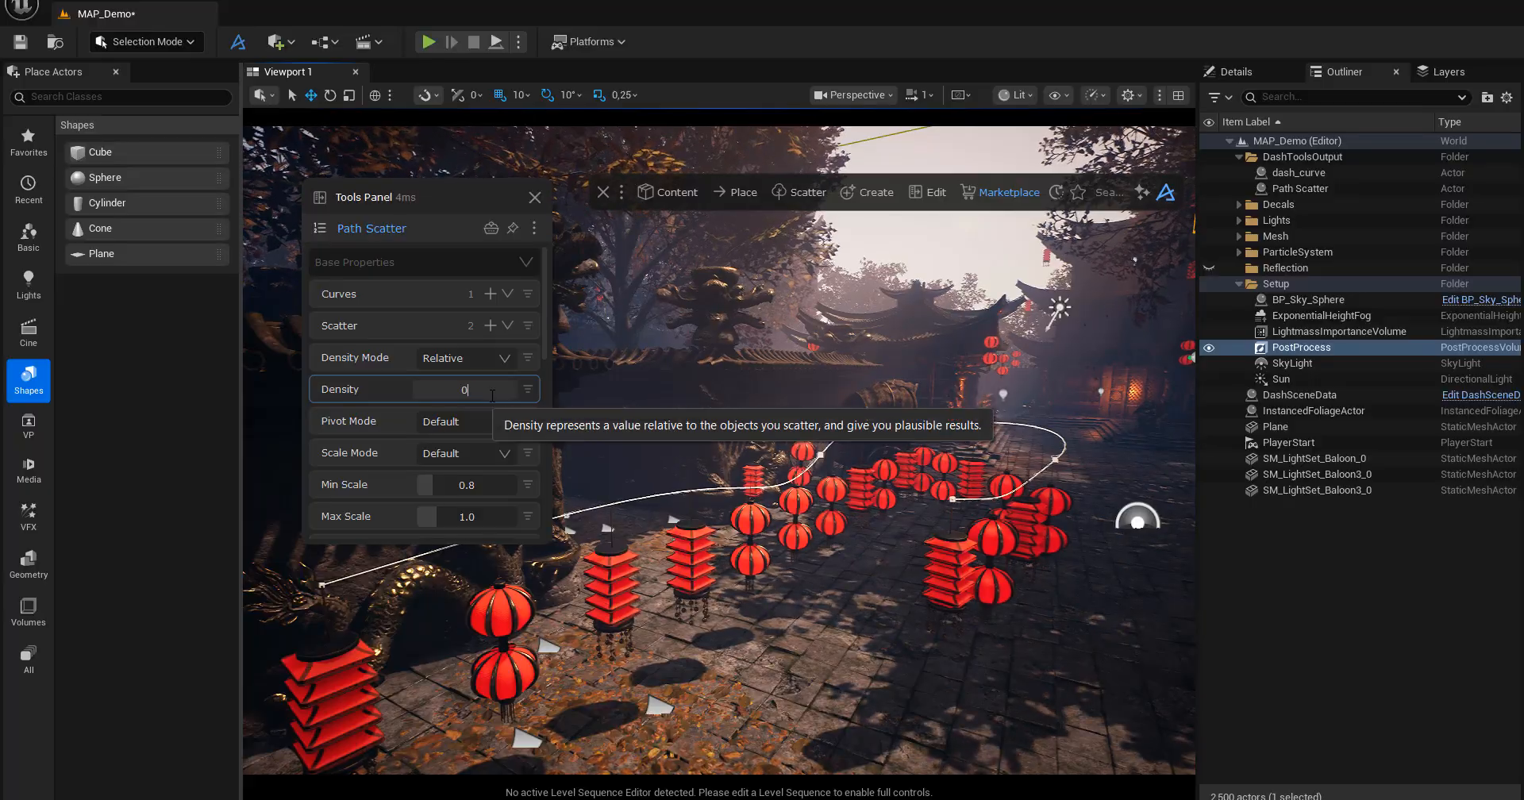
{"action": "type", "text": ".1"}
{"action": "key", "text": "Return"}
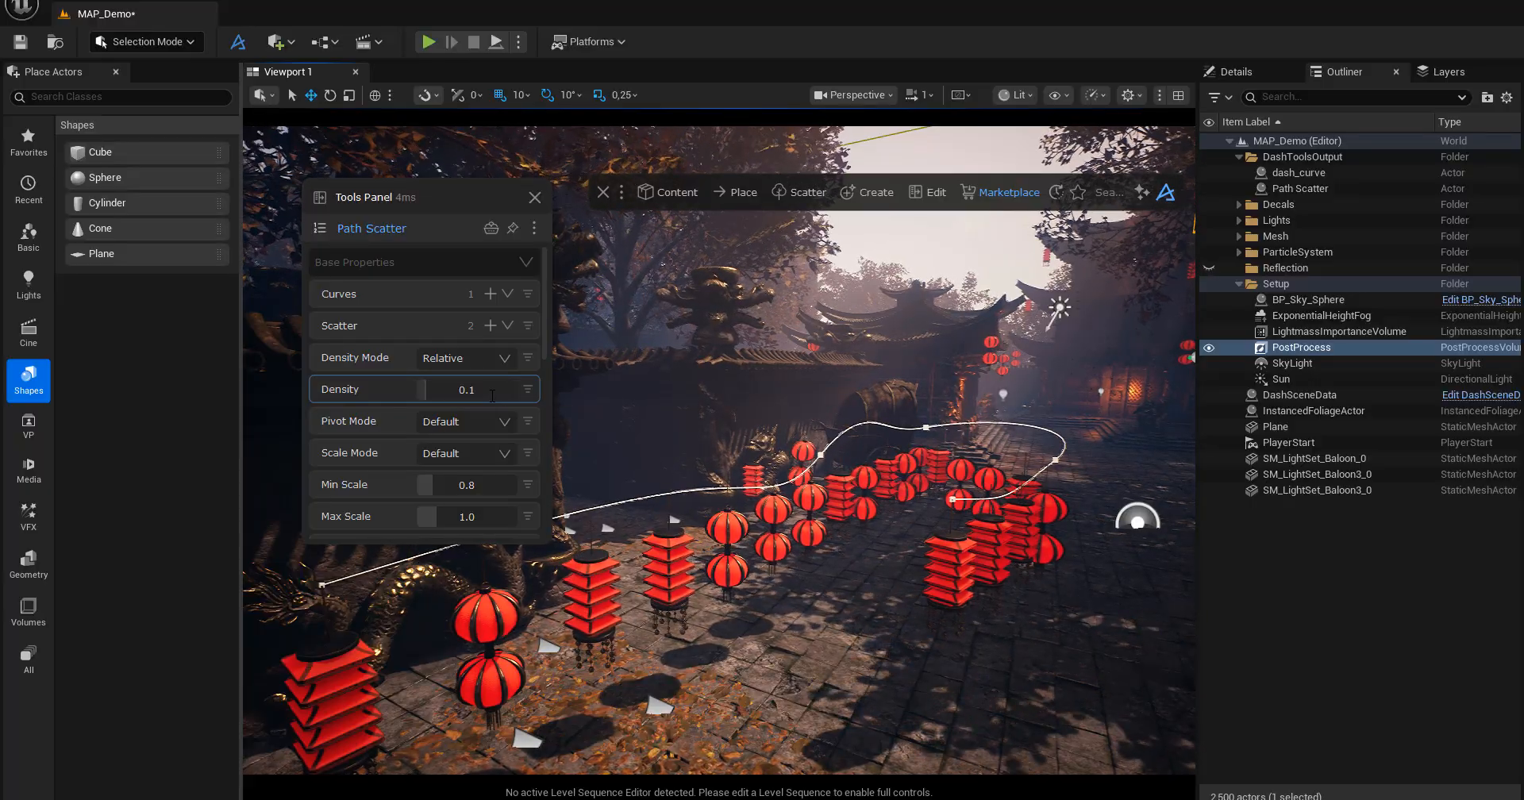
{"action": "left_click", "coordinate": [486, 421]}
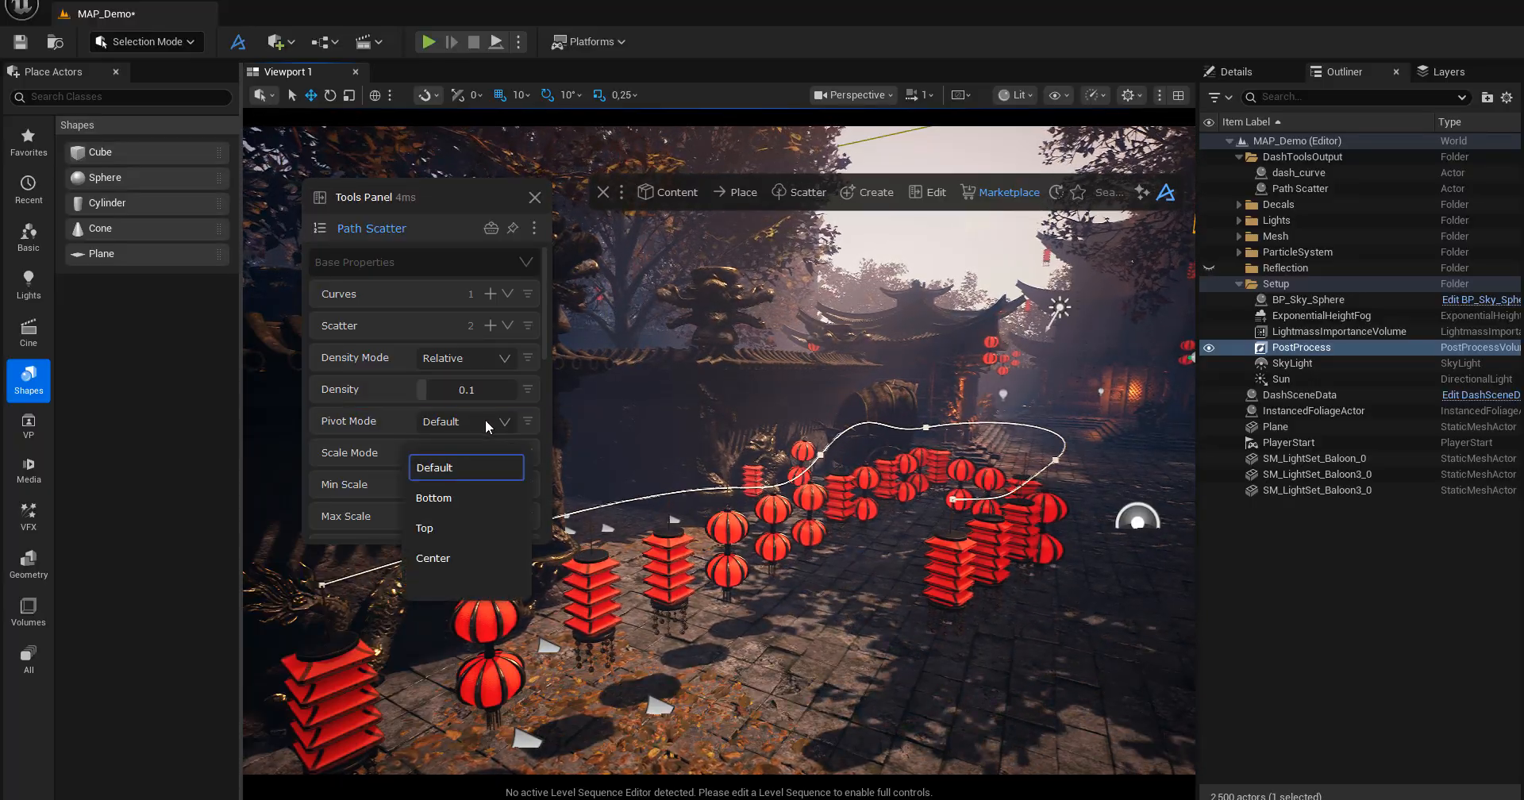
{"action": "left_click", "coordinate": [455, 470]}
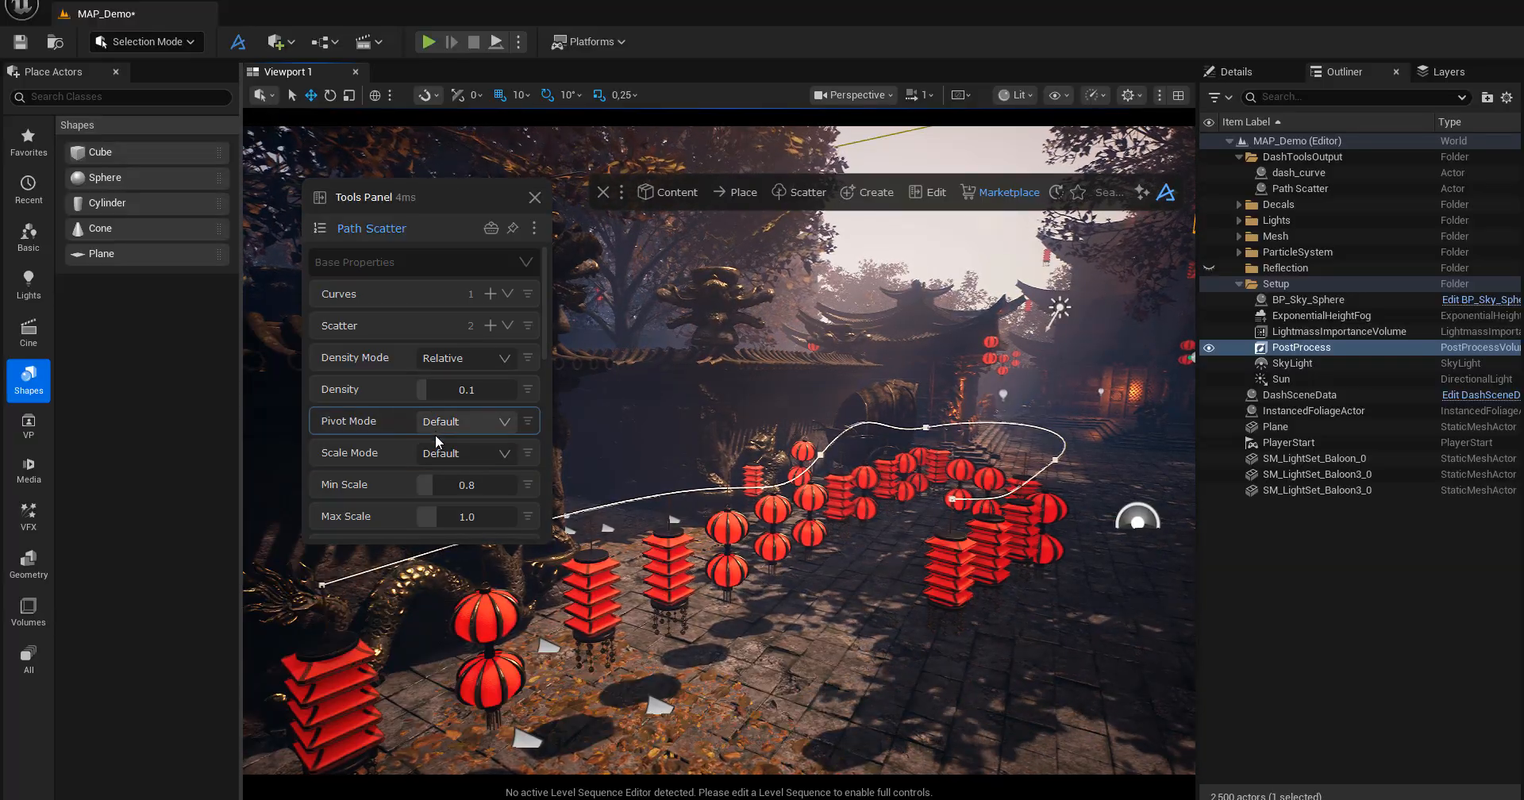
{"action": "left_click", "coordinate": [453, 455]}
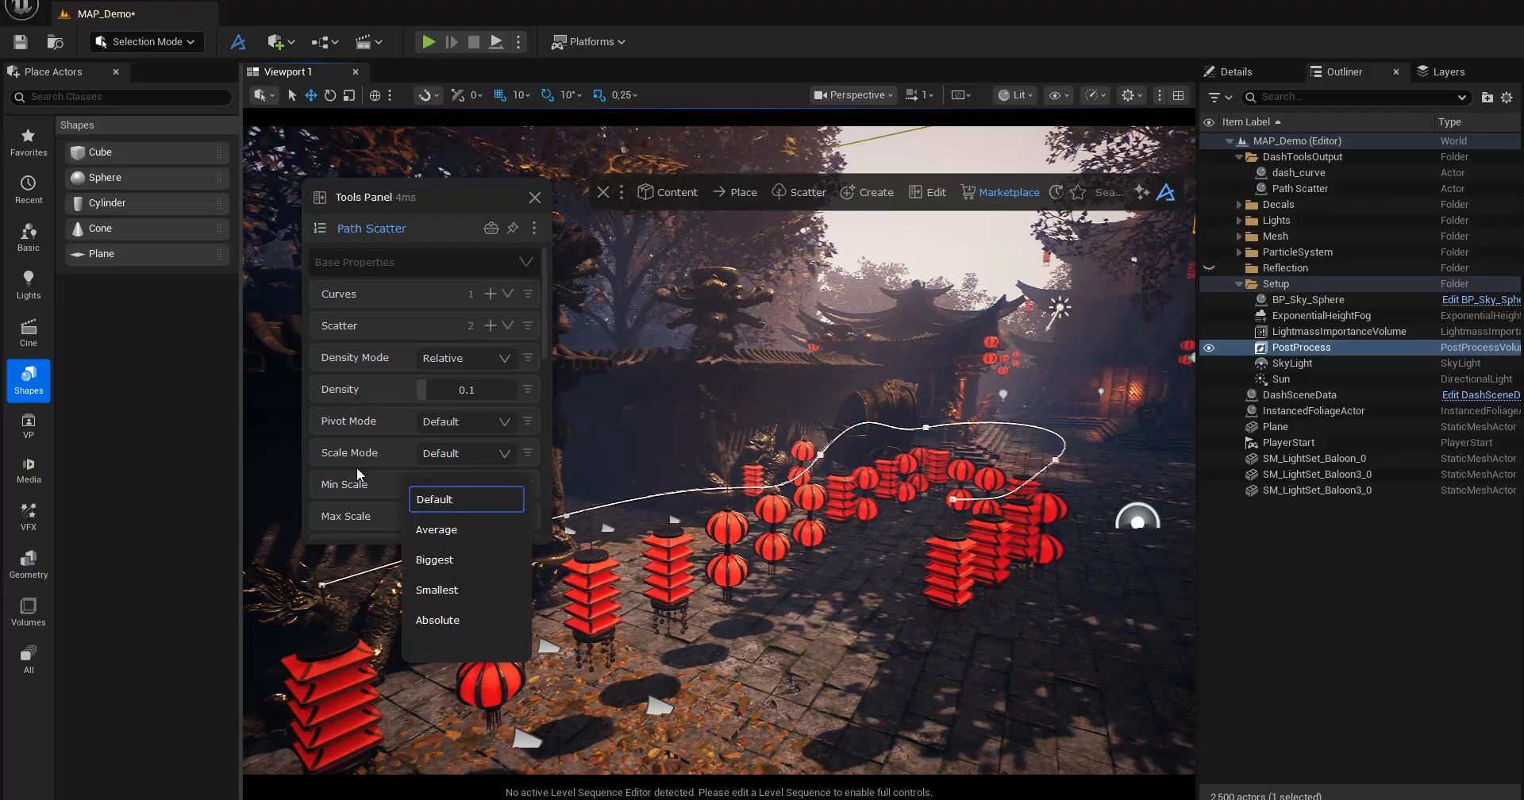
{"action": "left_click", "coordinate": [383, 486]}
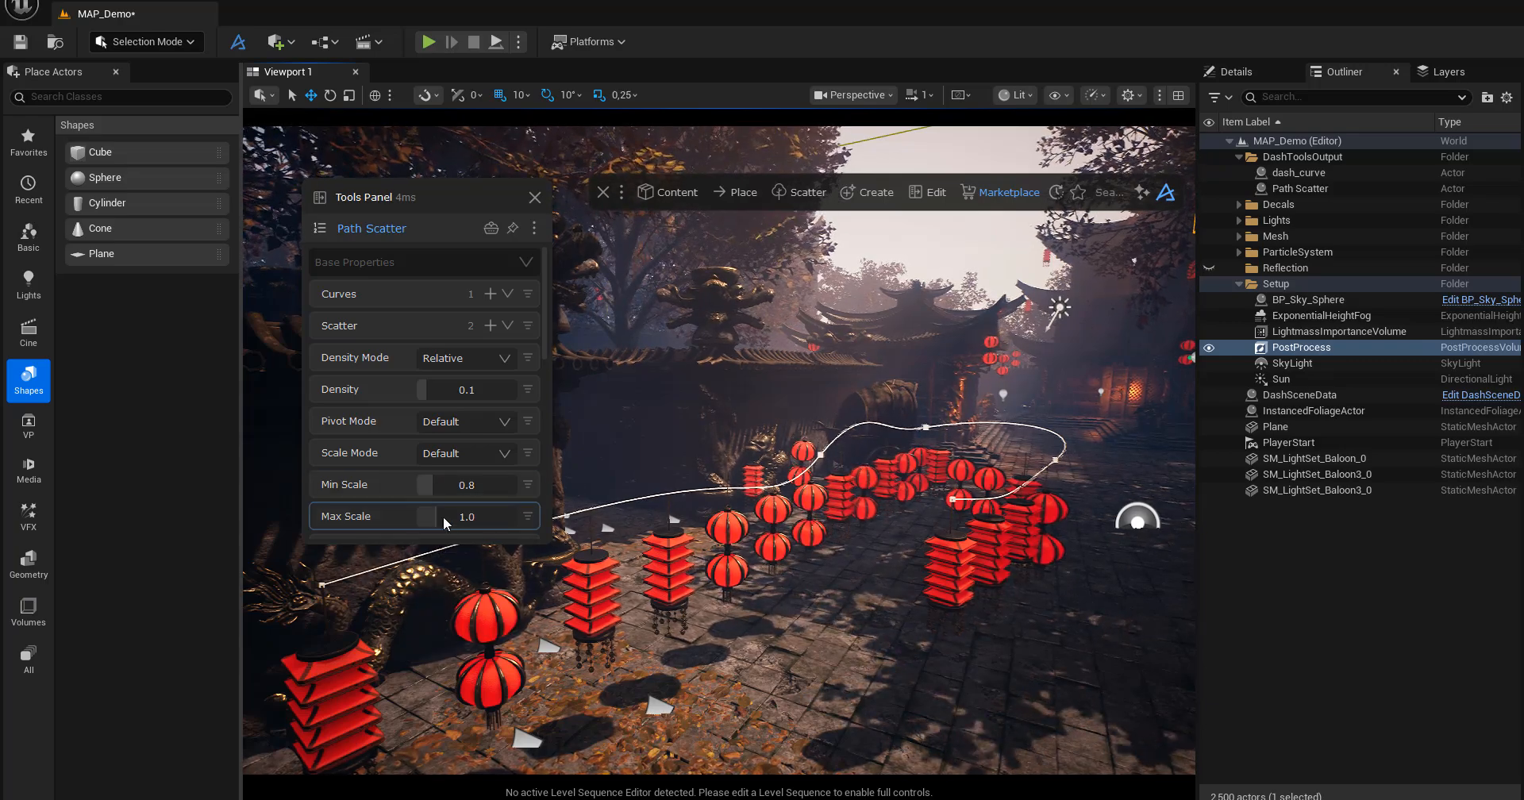
Try a Max Scale of 1.81 on the scattered lanterns and settle on 1.02.
{"action": "right_click_drag", "start_coordinate": [572, 612], "coordinate": [571, 623]}
{"action": "left_click_drag", "start_coordinate": [613, 554], "coordinate": [646, 544], "text": "alt"}
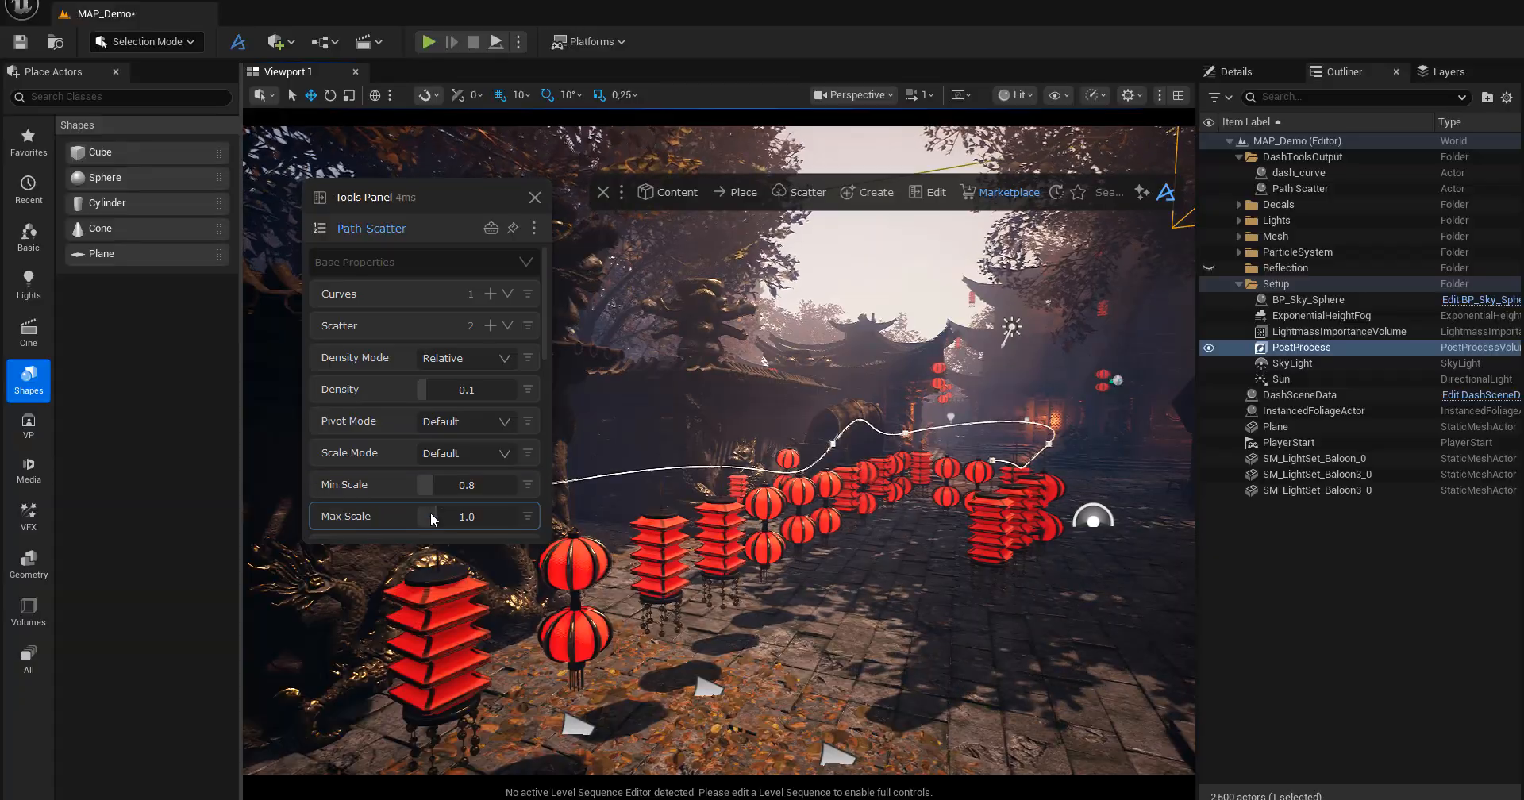
{"action": "left_click_drag", "start_coordinate": [434, 518], "coordinate": [454, 514]}
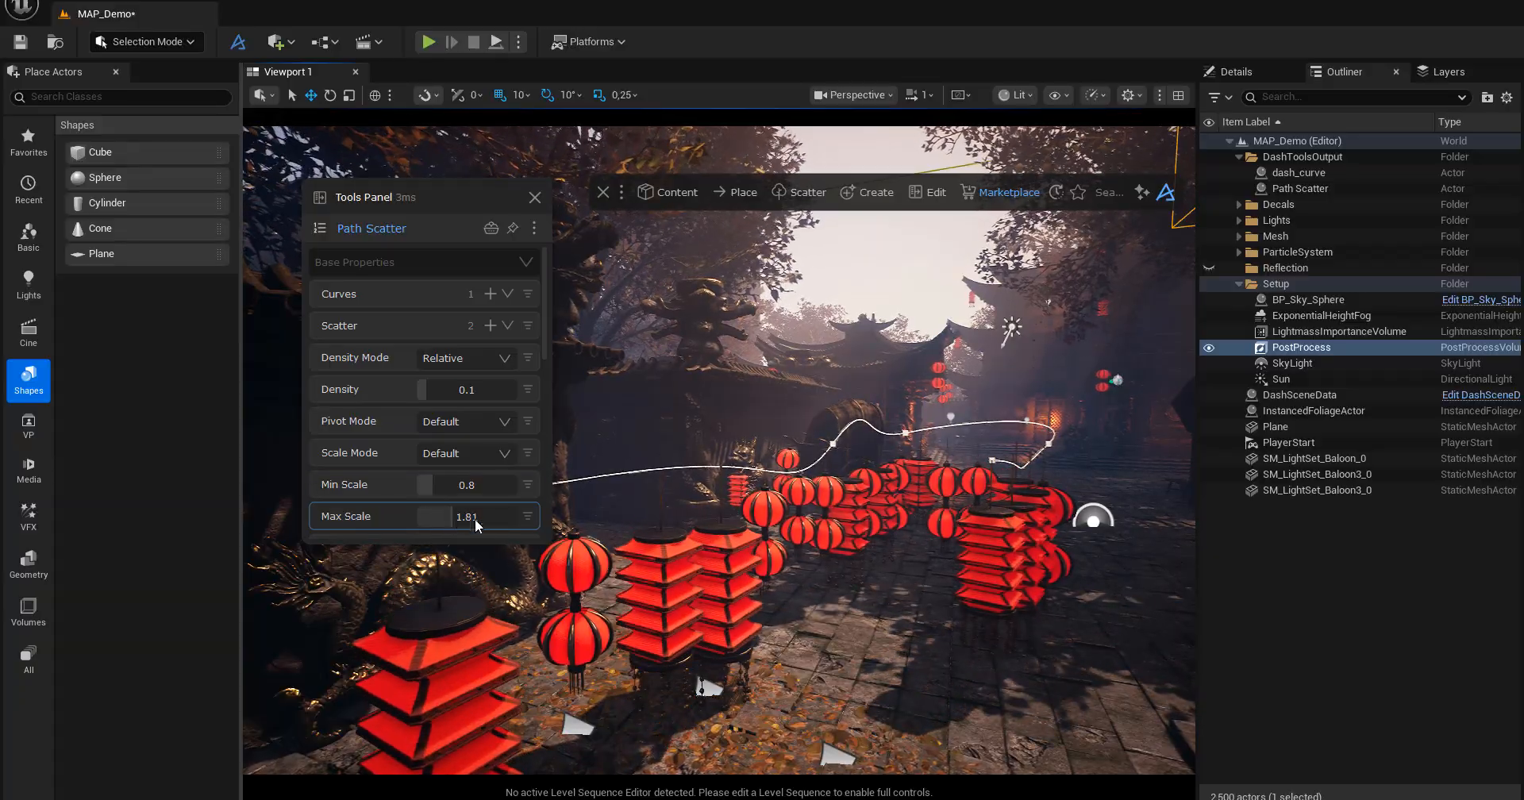
{"action": "right_click_drag", "start_coordinate": [572, 572], "coordinate": [516, 573]}
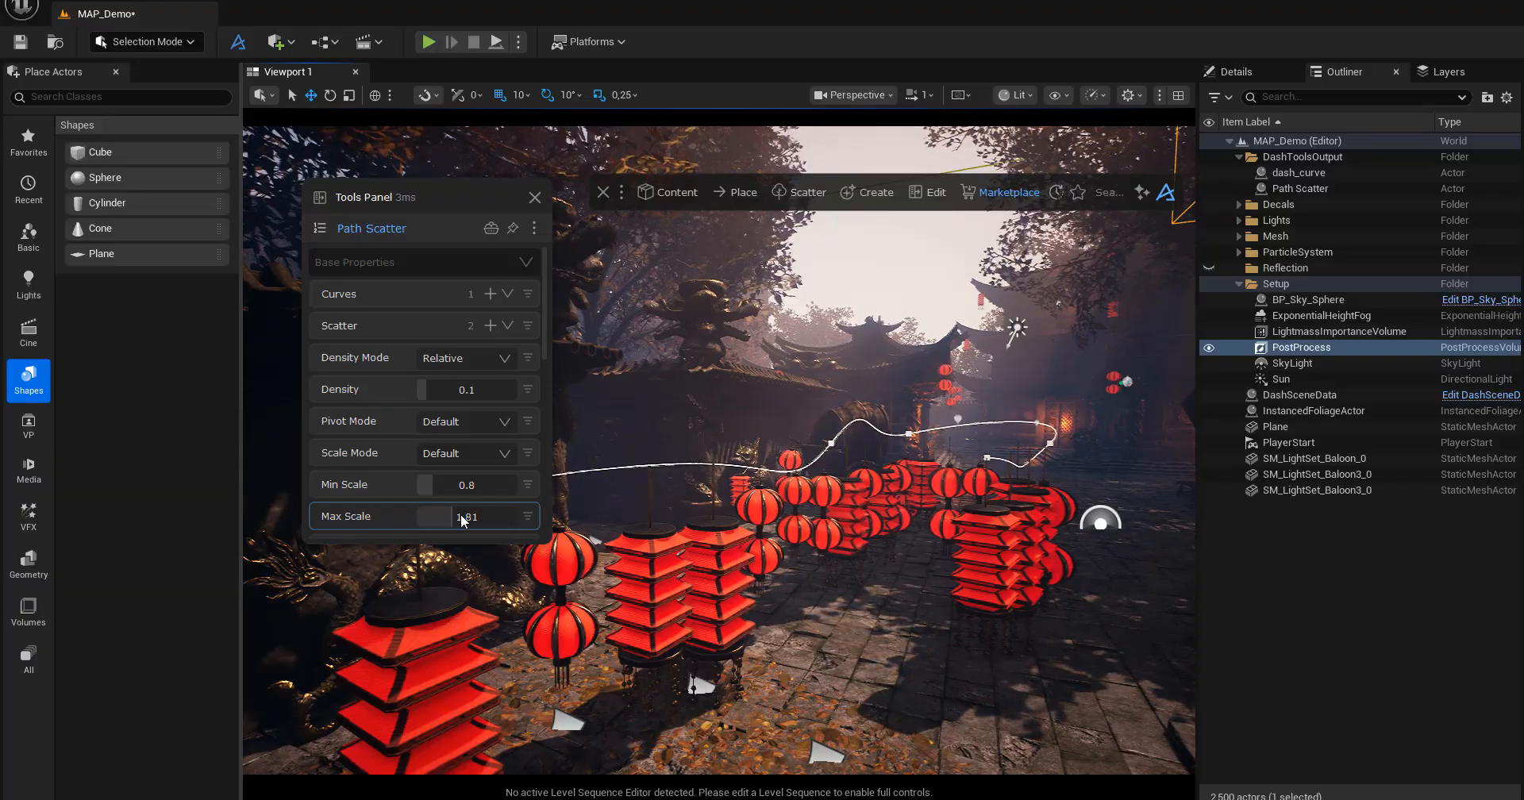
{"action": "left_click_drag", "start_coordinate": [449, 516], "coordinate": [437, 516]}
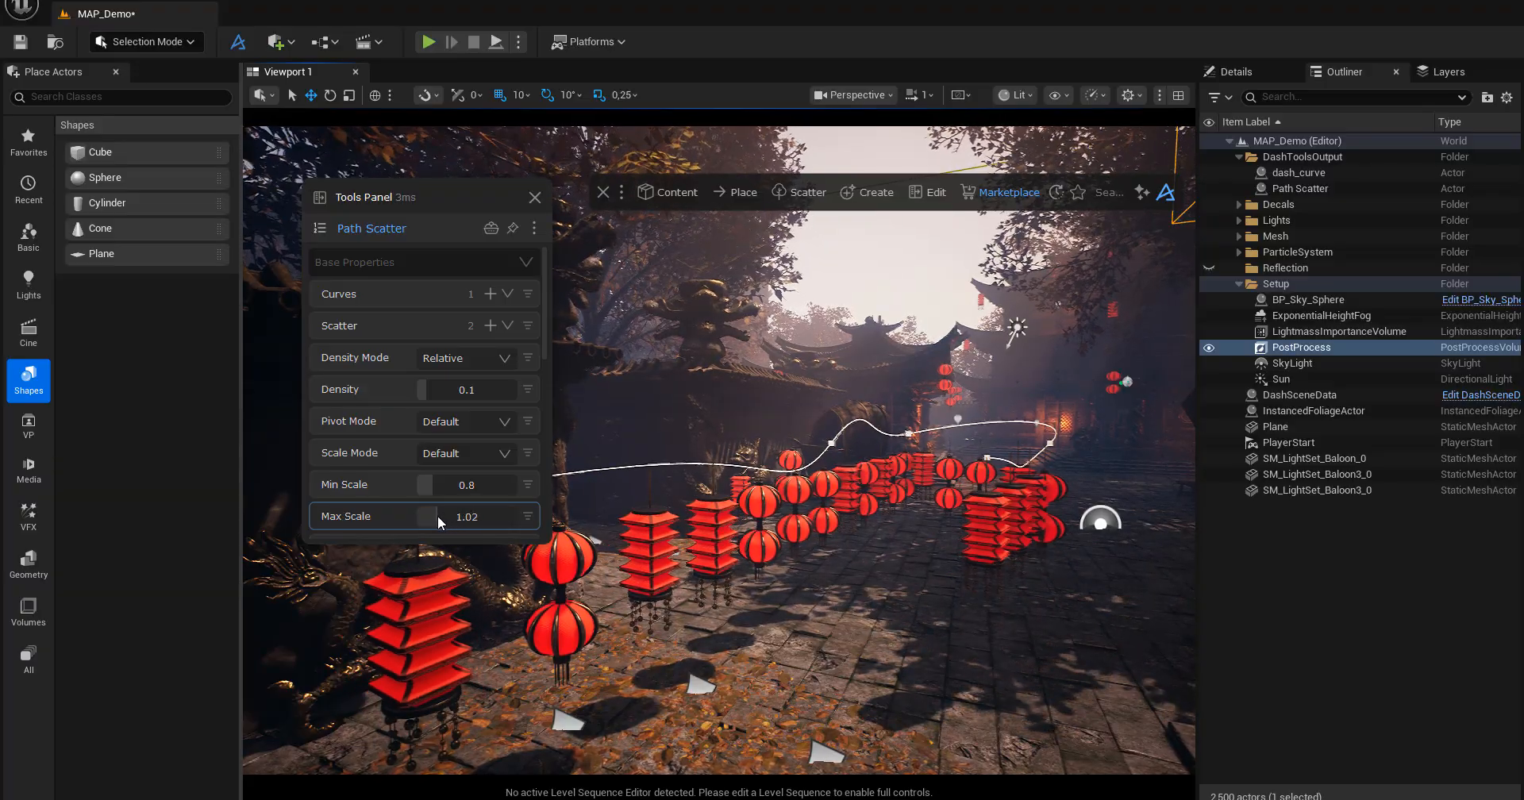
Try a Path Smooth of 33 on the lantern scatter and return it to 0.
{"action": "scroll", "coordinate": [461, 493], "scroll_direction": "down", "scroll_amount": 2}
{"action": "scroll", "coordinate": [460, 499], "scroll_direction": "down", "scroll_amount": 2}
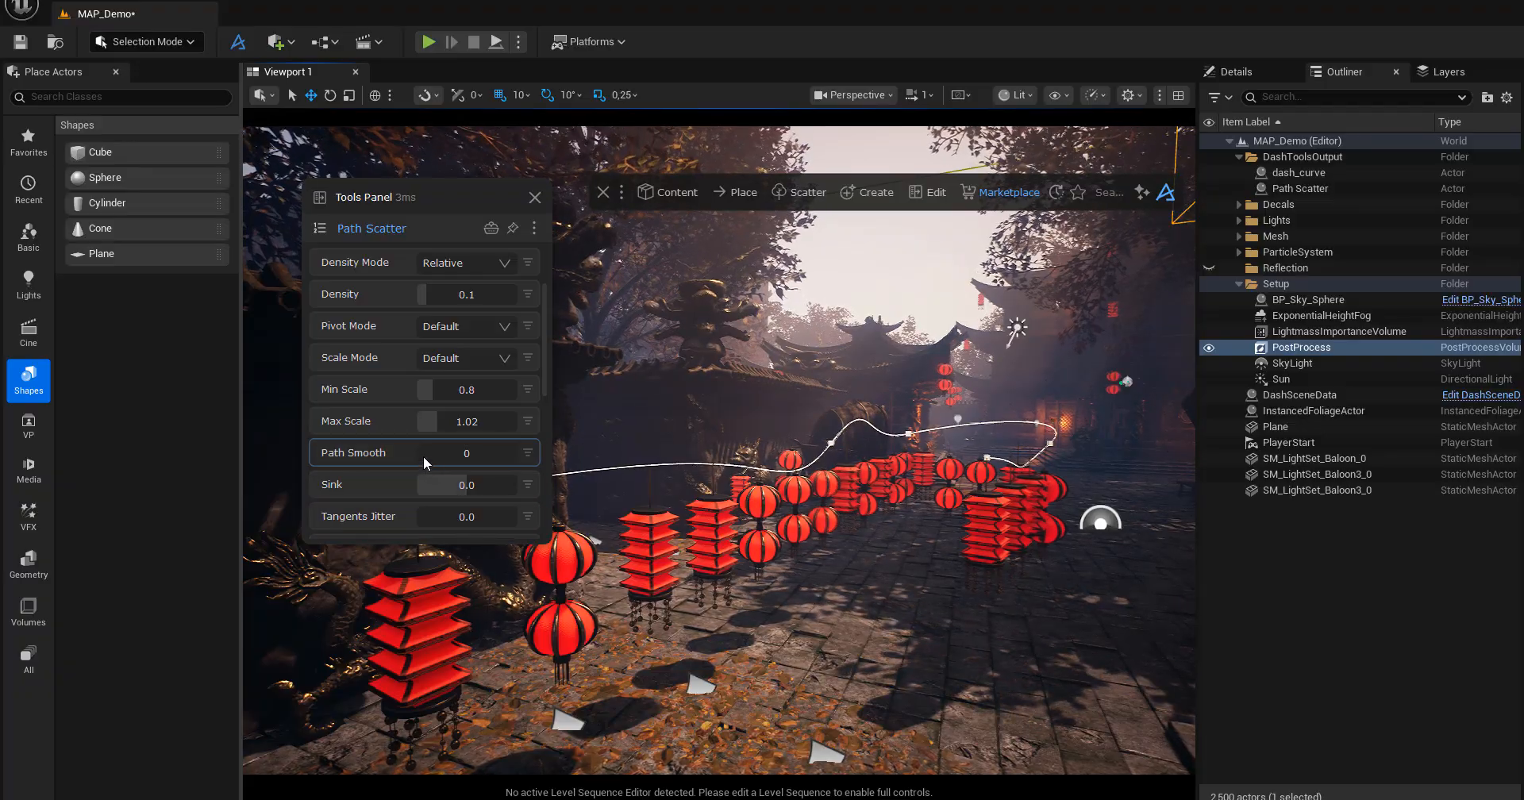
{"action": "left_click_drag", "start_coordinate": [422, 456], "coordinate": [456, 470]}
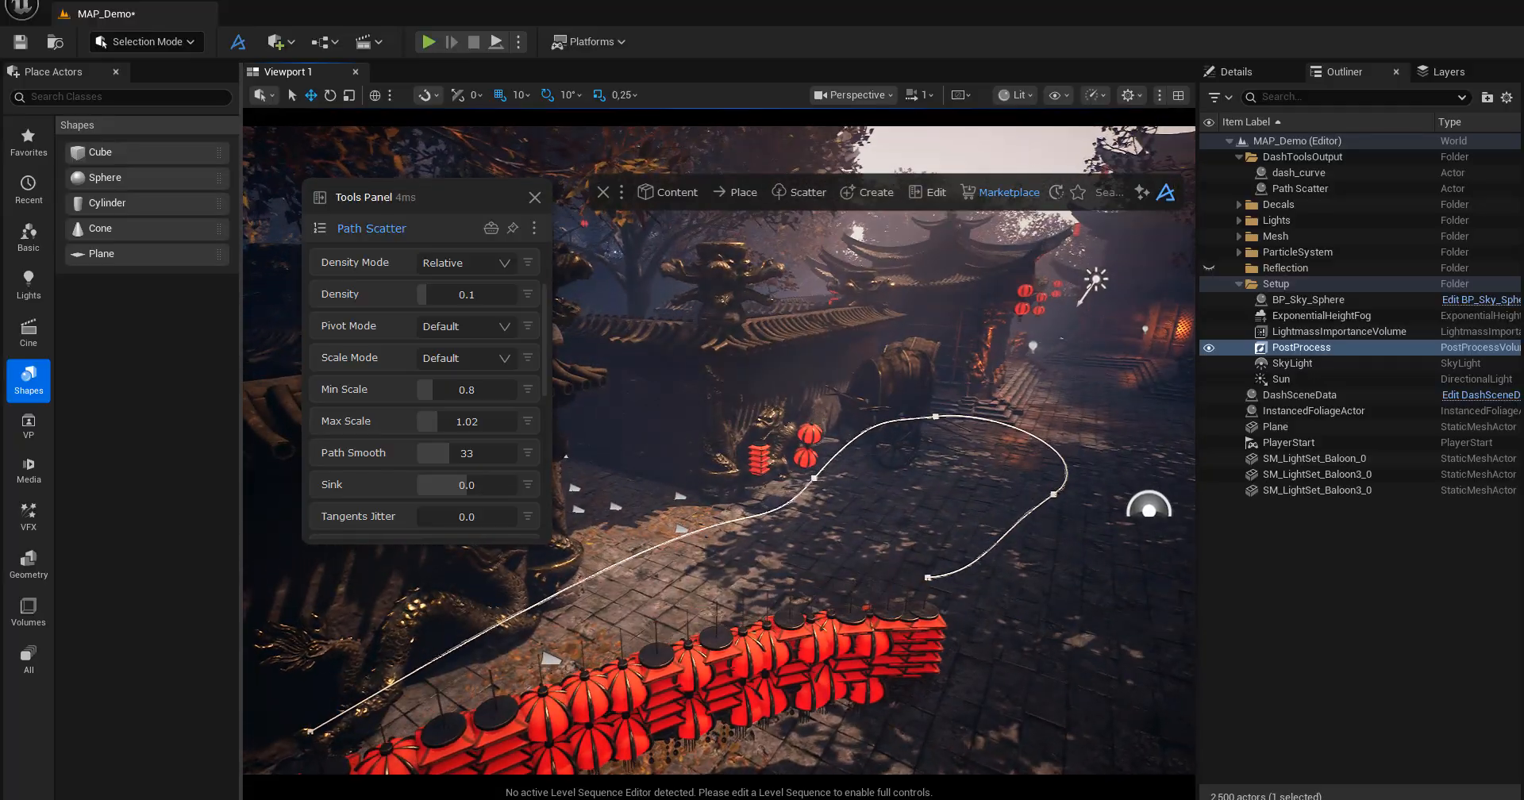
{"action": "middle_click_drag", "start_coordinate": [843, 586], "coordinate": [843, 585]}
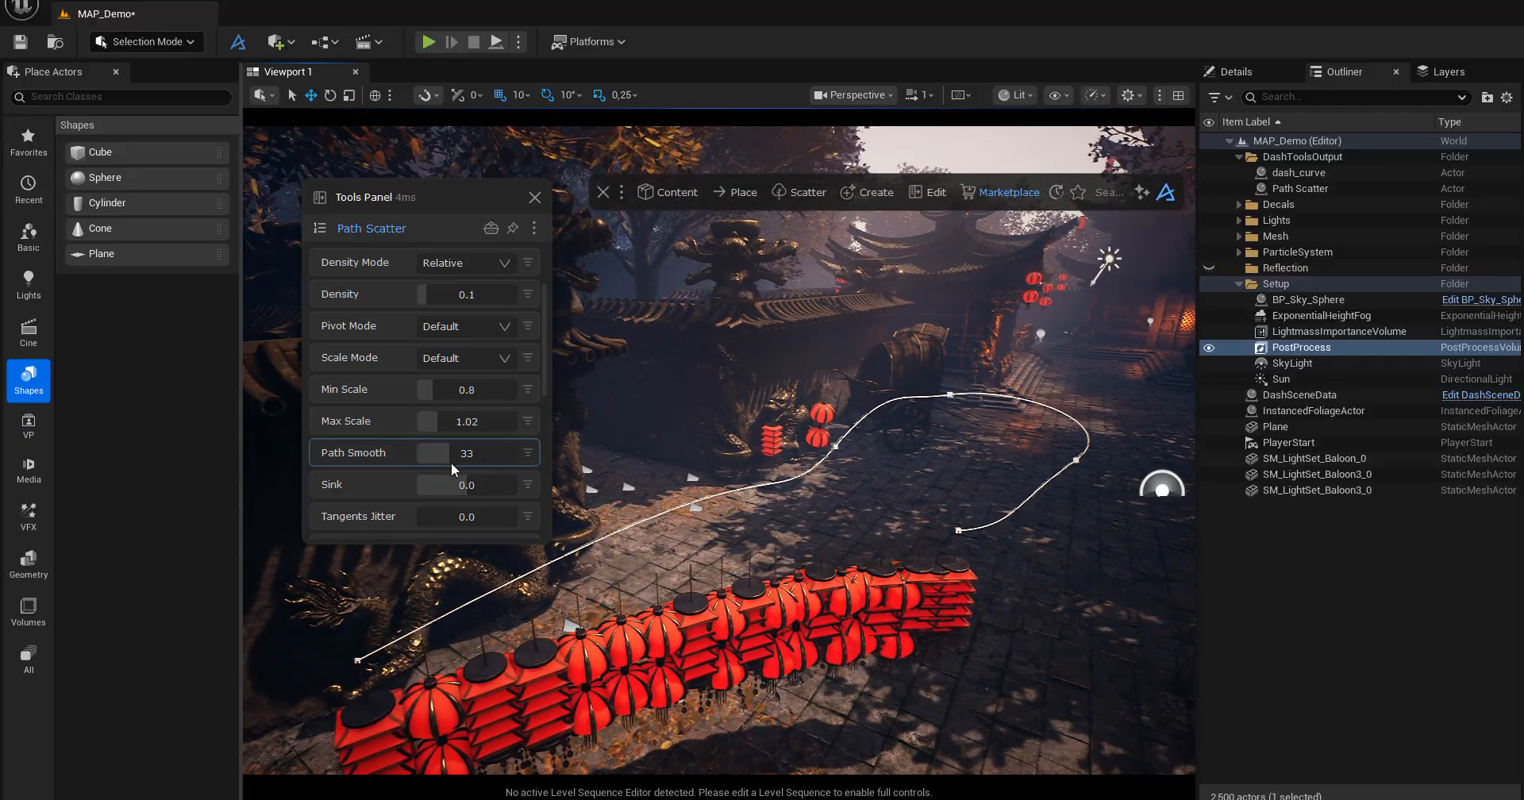
{"action": "left_click_drag", "start_coordinate": [445, 459], "coordinate": [401, 472]}
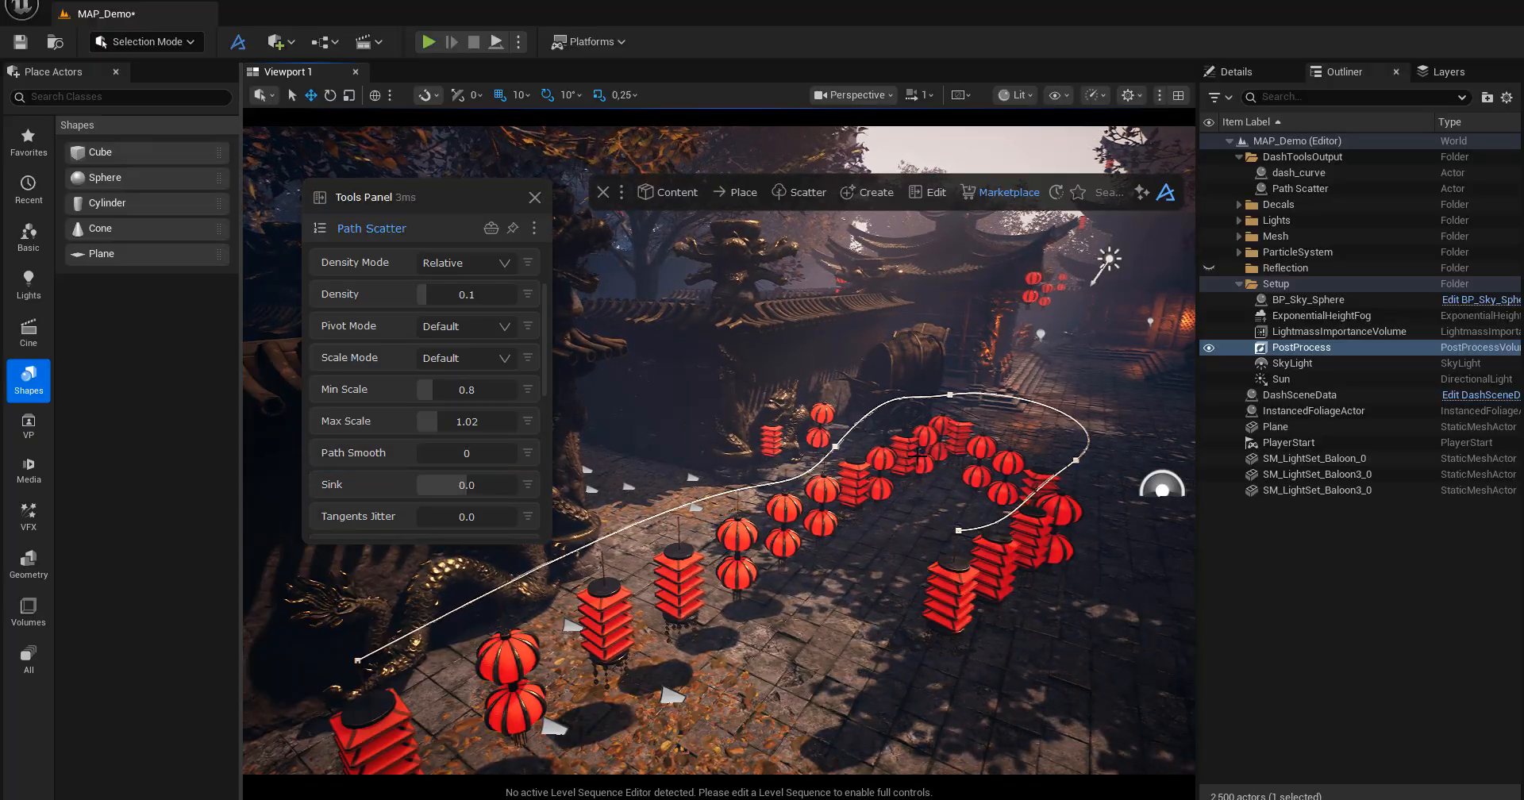
Try a Sink of 1.34 for the lanterns hanging along dash_curve and set it to -2.5.
{"action": "left_click", "coordinate": [954, 394]}
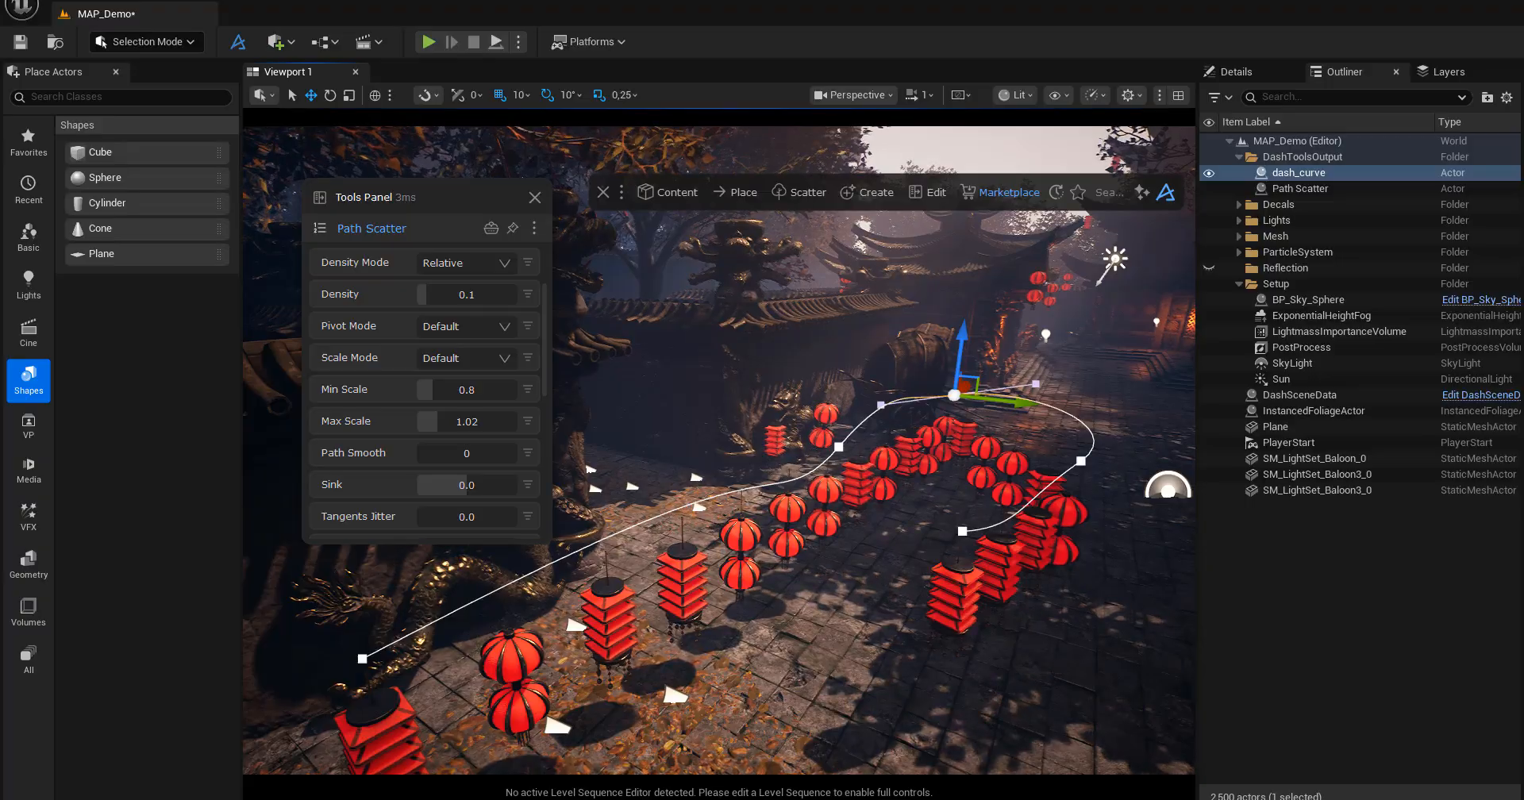
{"action": "mouse_move", "coordinate": [793, 630]}
{"action": "right_mouse_down"}
{"action": "mouse_move", "coordinate": [772, 617]}
{"action": "mouse_move", "coordinate": [802, 675]}
{"action": "mouse_move", "coordinate": [738, 659]}
{"action": "mouse_move", "coordinate": [794, 642]}
{"action": "right_mouse_up"}
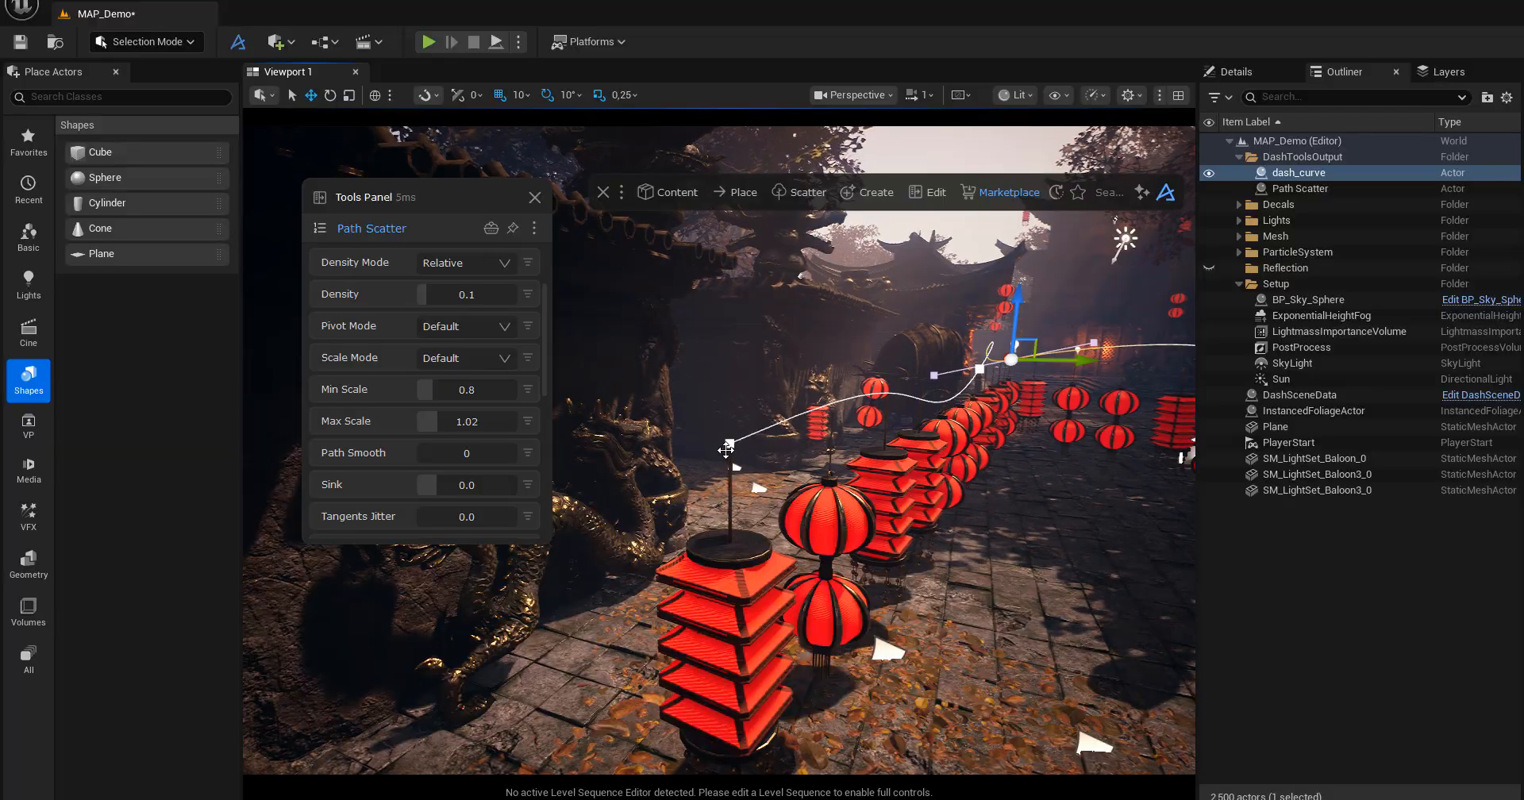
{"action": "left_click_drag", "start_coordinate": [431, 484], "coordinate": [452, 485]}
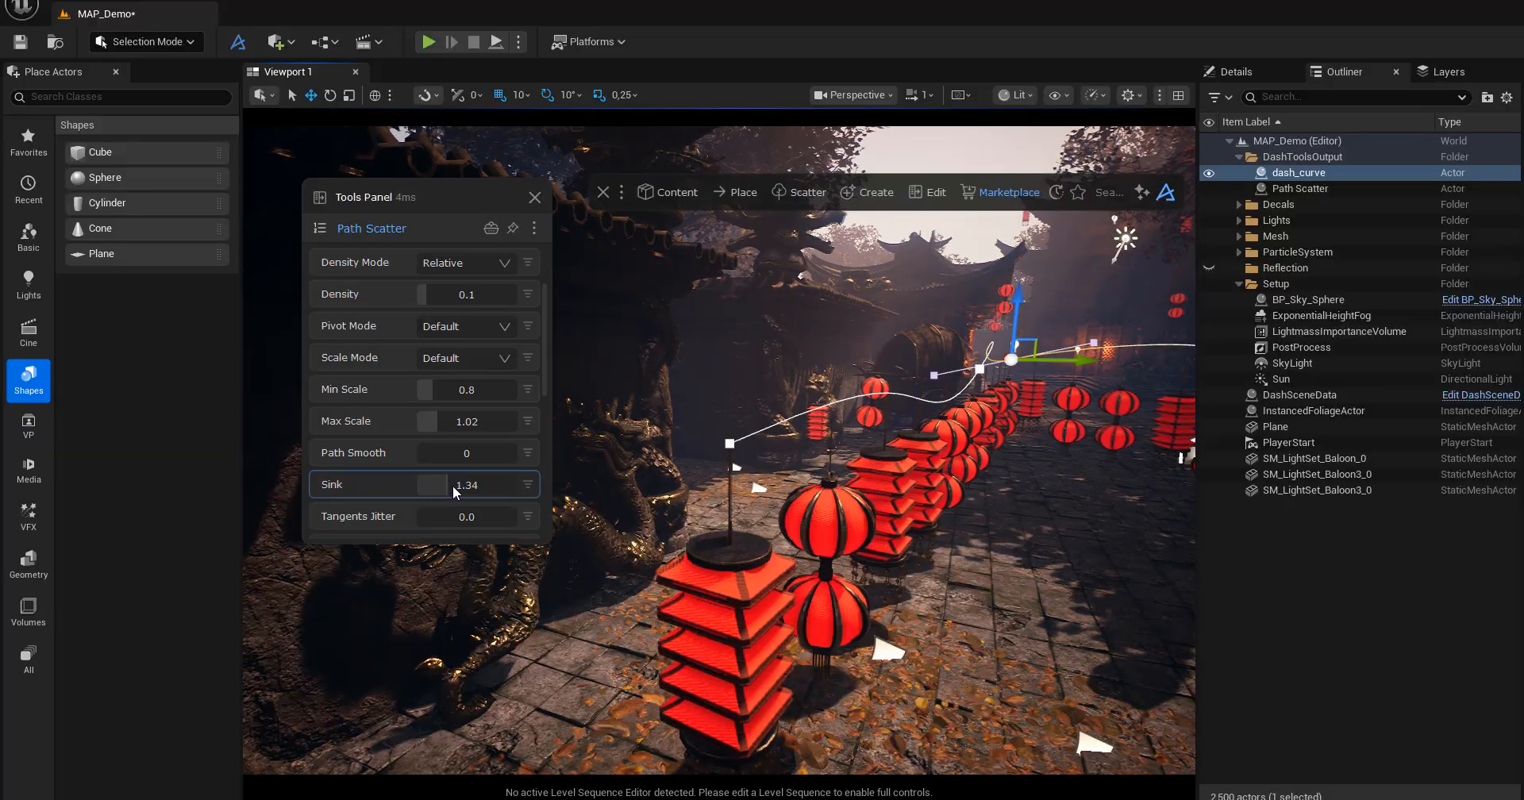
{"action": "left_click_drag", "start_coordinate": [561, 503], "coordinate": [347, 487]}
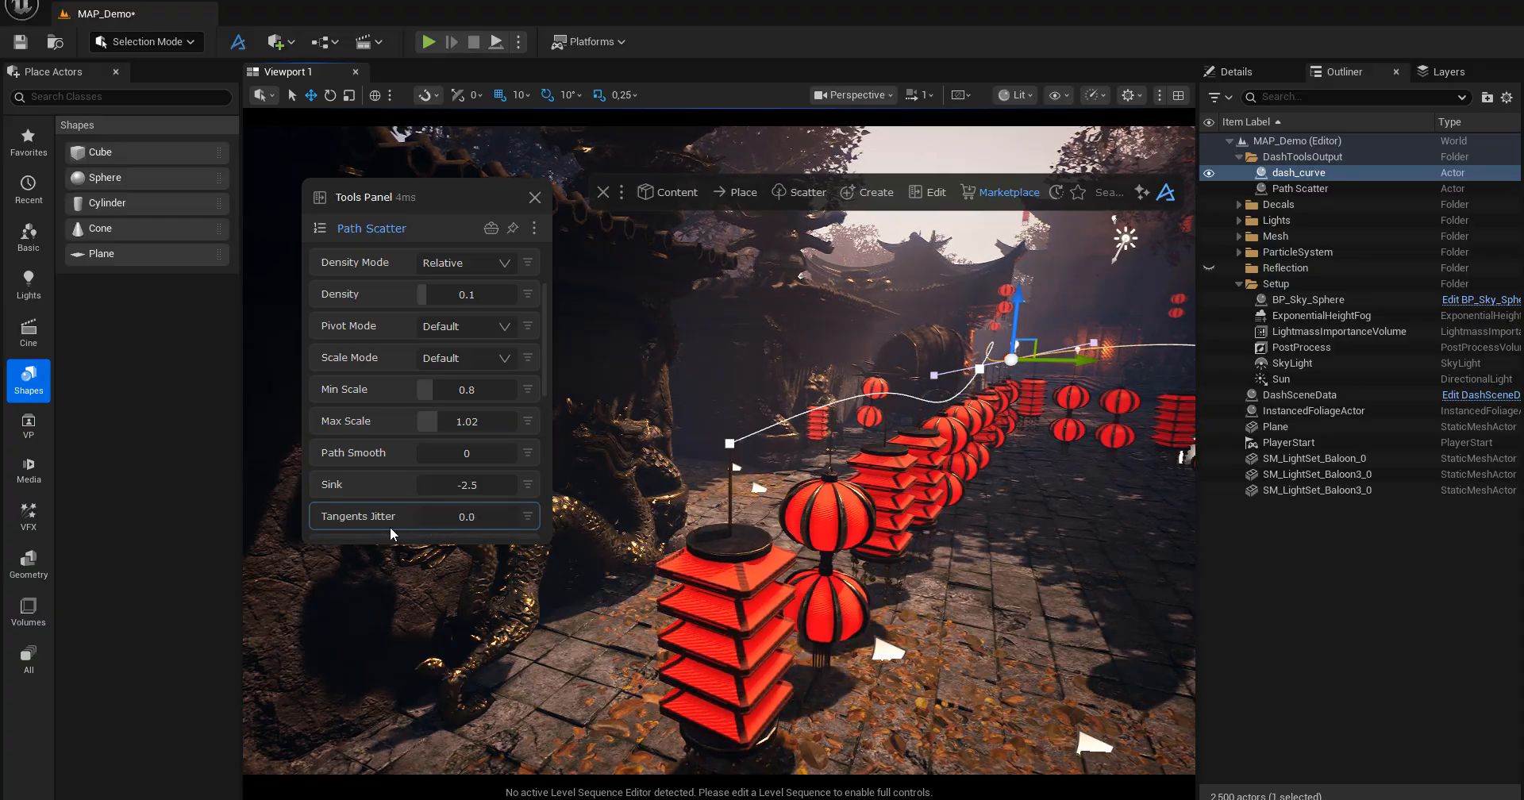
Set the Path Scatter's Resolution to 1.
{"action": "scroll", "coordinate": [476, 501], "scroll_direction": "down", "scroll_amount": 3}
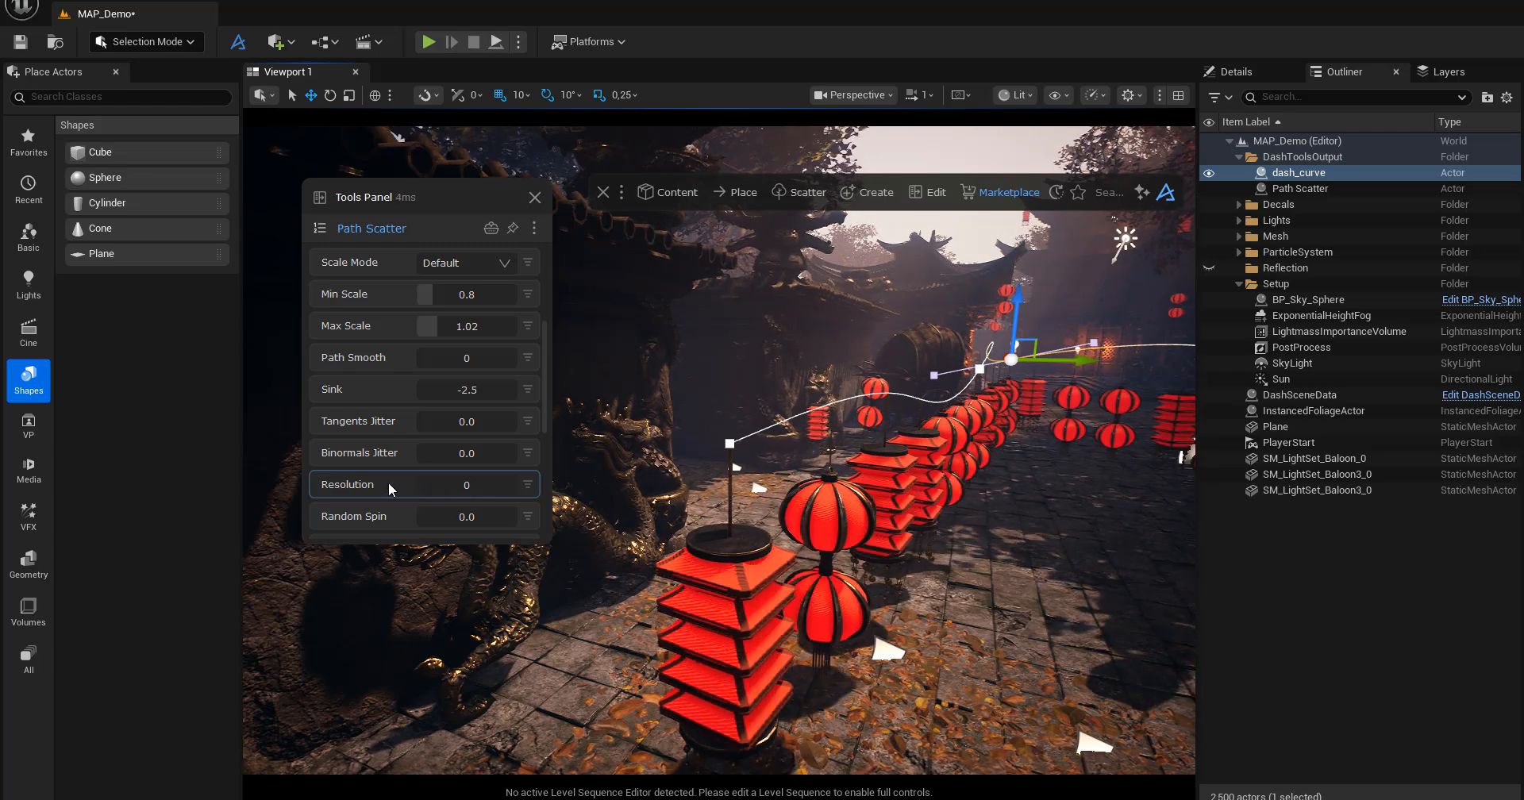
{"action": "left_click_drag", "start_coordinate": [426, 484], "coordinate": [435, 485]}
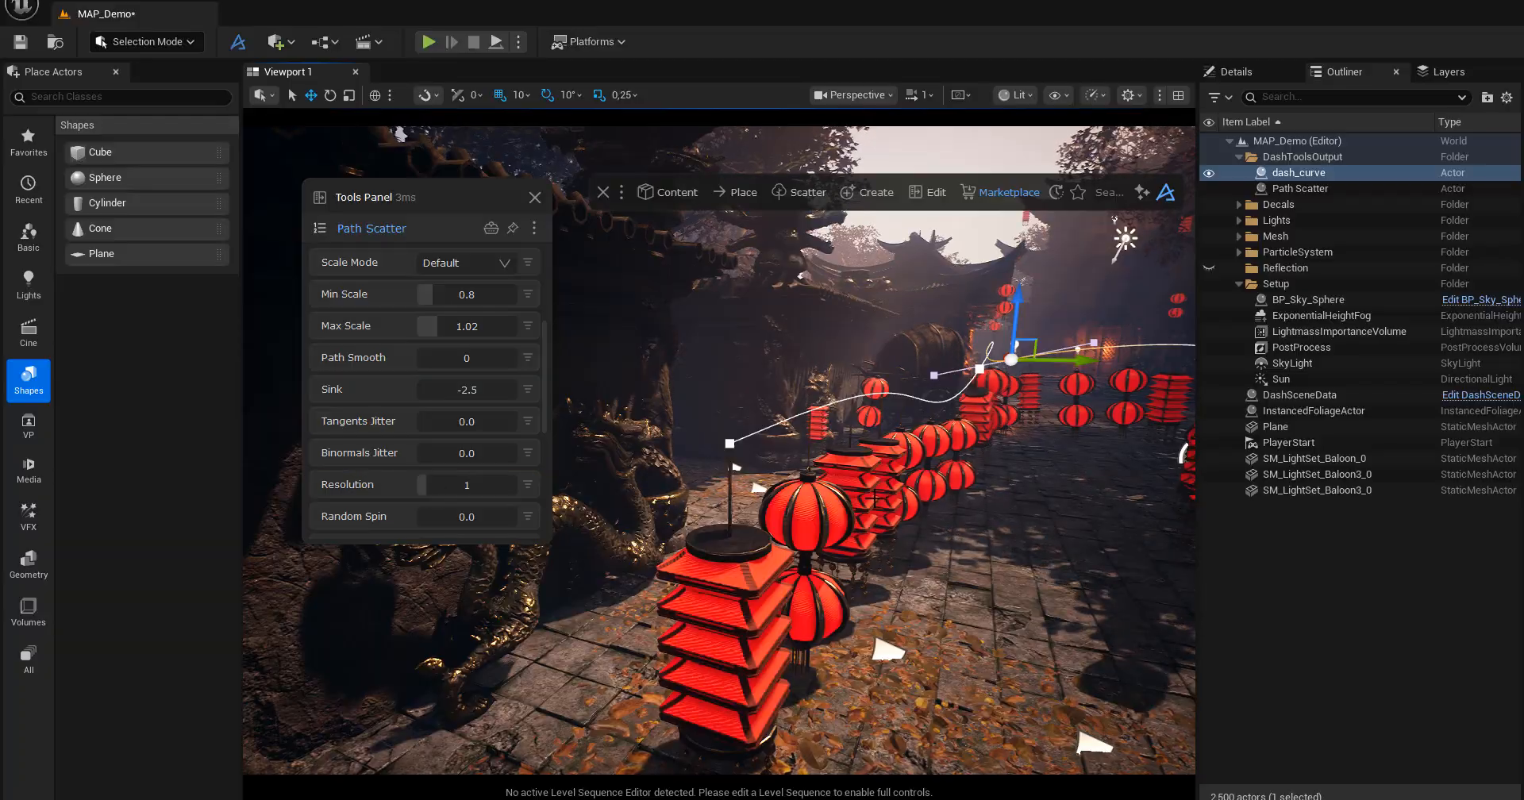
{"action": "right_click_drag", "start_coordinate": [682, 492], "coordinate": [584, 491]}
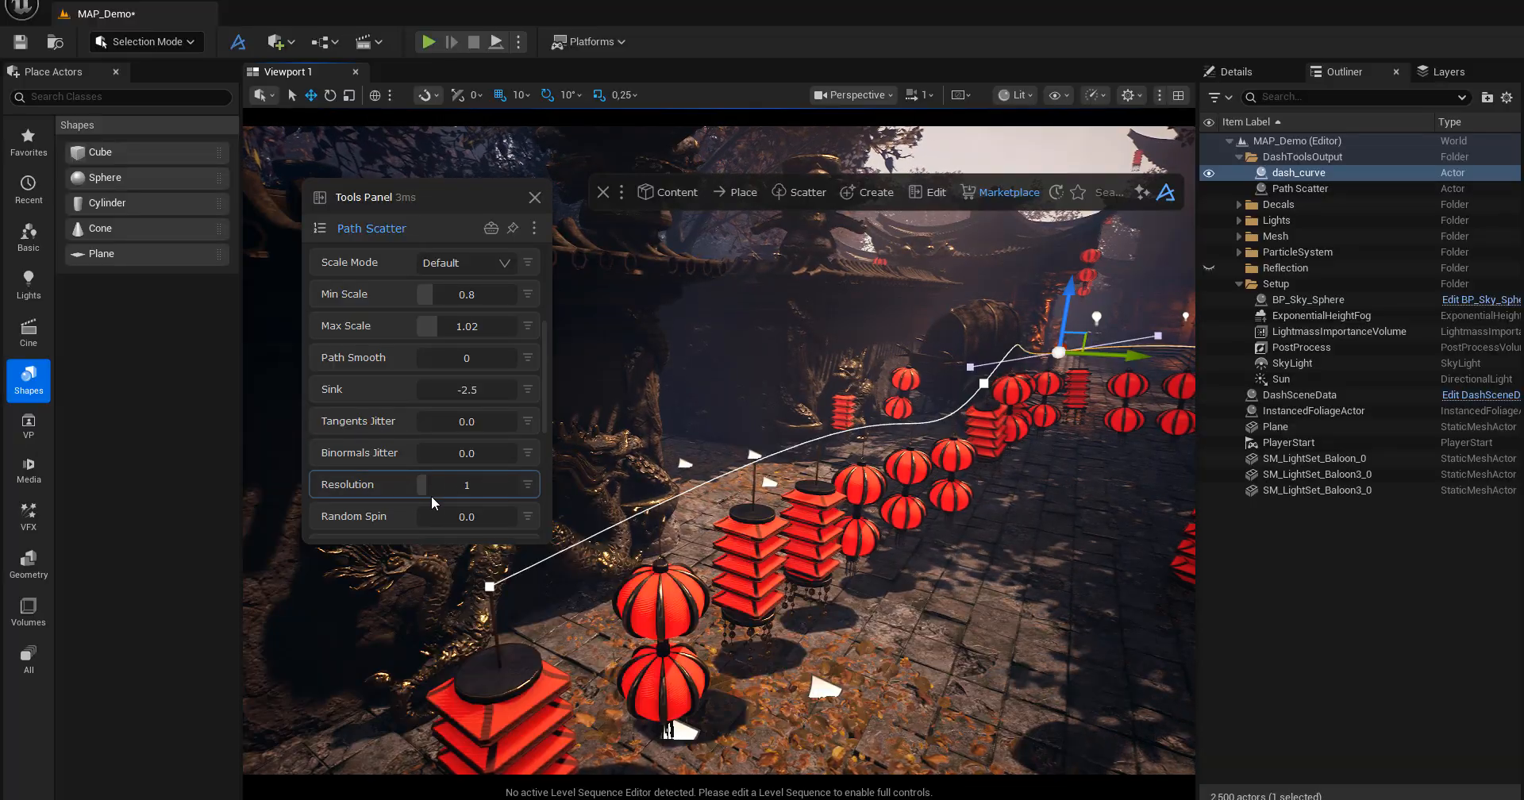
Try a Random Spin of 107.72 on the scattered lanterns and inspect them along the curve.
{"action": "left_click_drag", "start_coordinate": [439, 521], "coordinate": [436, 518]}
{"action": "mouse_move", "coordinate": [425, 516]}
{"action": "left_mouse_down"}
{"action": "mouse_move", "coordinate": [402, 516]}
{"action": "mouse_move", "coordinate": [448, 522]}
{"action": "left_mouse_up"}
{"action": "right_click_drag", "start_coordinate": [442, 553], "coordinate": [556, 553]}
{"action": "key", "text": "a"}
{"action": "key", "text": "d"}
{"action": "mouse_move", "coordinate": [782, 551]}
{"action": "right_mouse_down"}
{"action": "mouse_move", "coordinate": [703, 551]}
{"action": "mouse_move", "coordinate": [782, 551]}
{"action": "right_mouse_up"}
{"action": "key", "text": "a"}
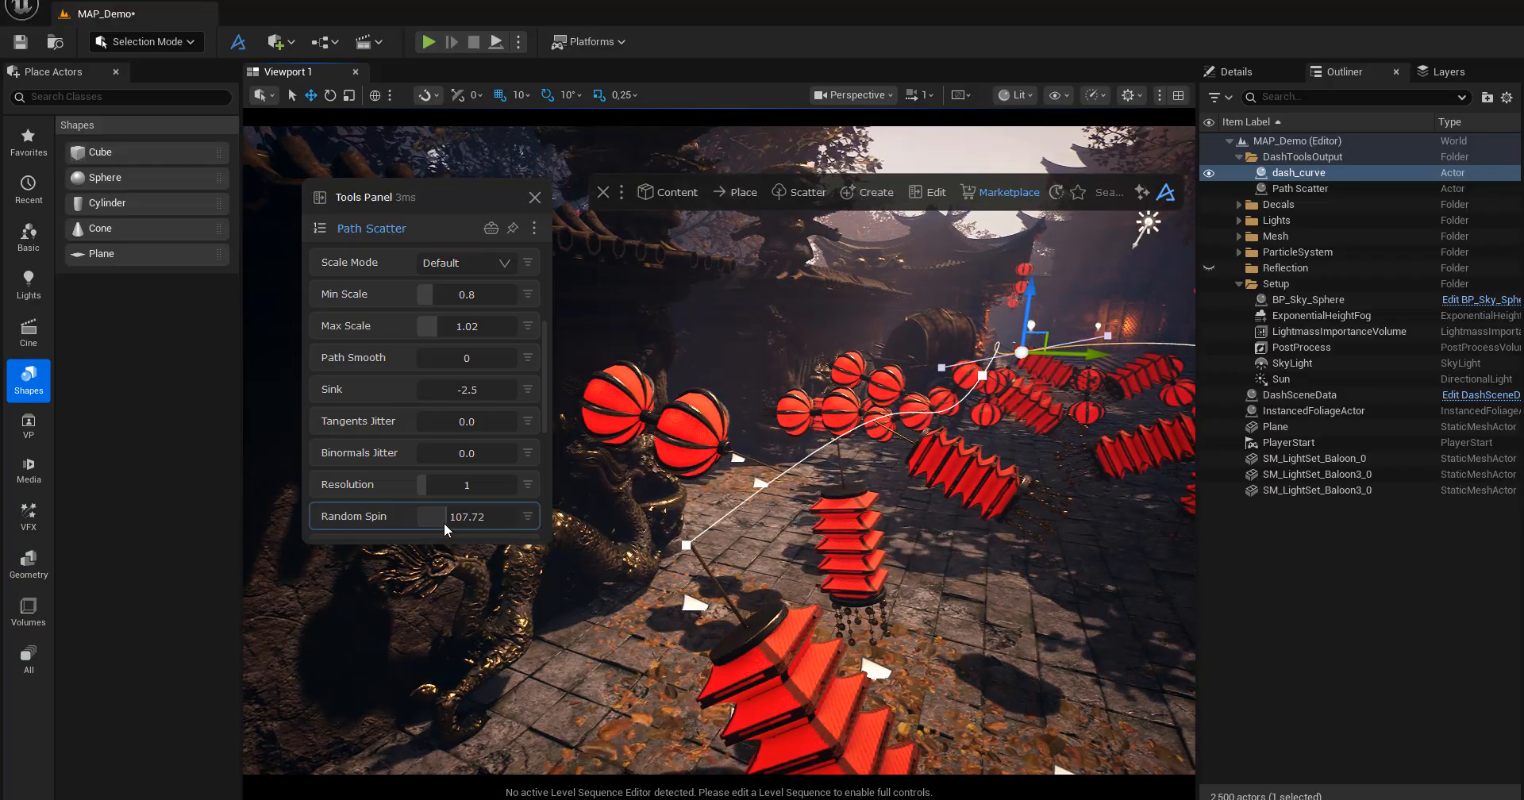
Reduce the lanterns' Random Spin to 14.17 for a subtle tilt.
{"action": "left_click_drag", "start_coordinate": [445, 522], "coordinate": [421, 527]}
{"action": "key", "text": "d"}
{"action": "right_click_drag", "start_coordinate": [715, 547], "coordinate": [595, 544]}
{"action": "key", "text": "a"}
{"action": "scroll", "coordinate": [465, 488], "scroll_direction": "down", "scroll_amount": 3}
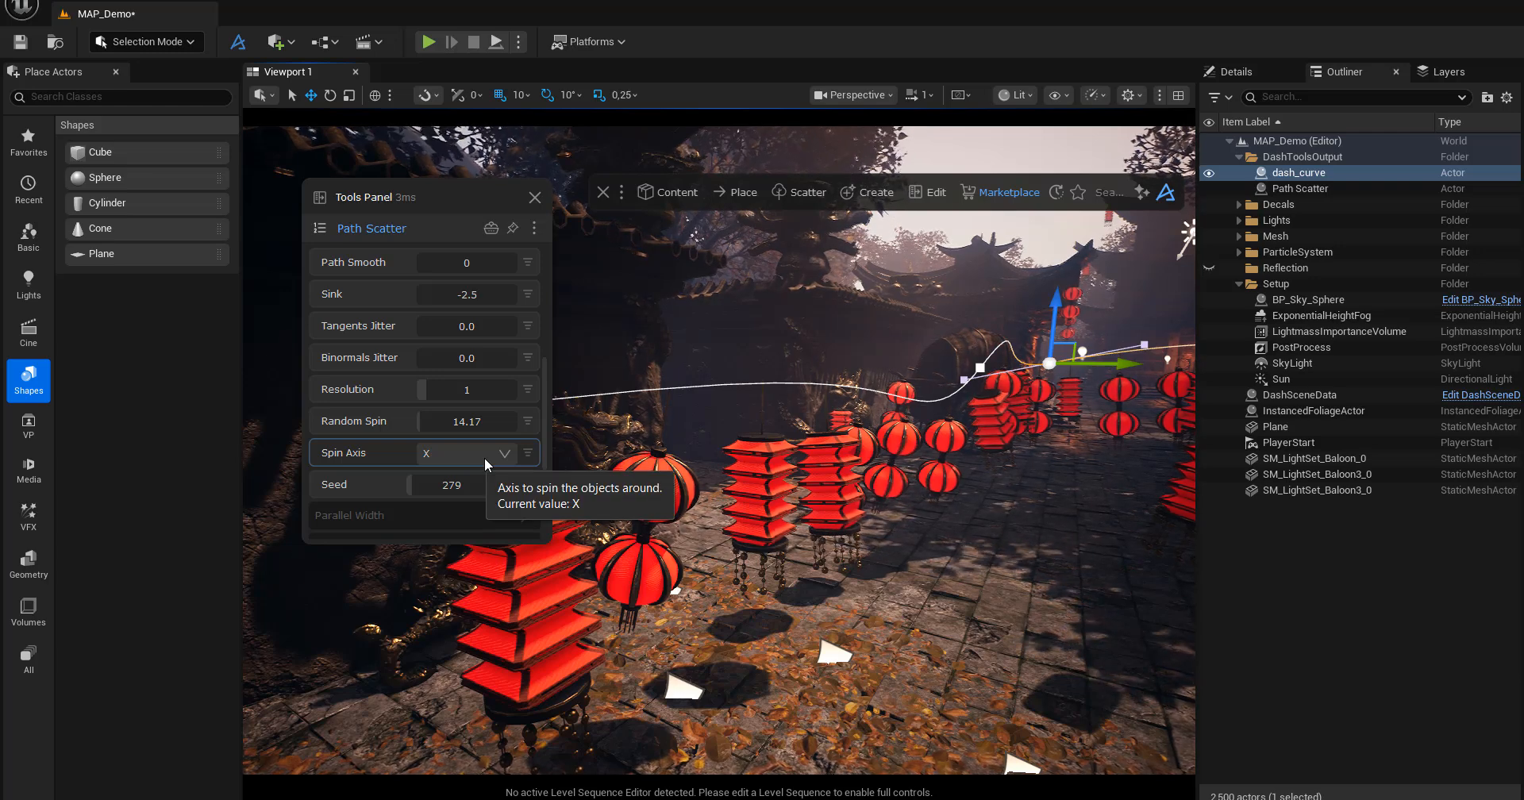
{"action": "left_click", "coordinate": [458, 464]}
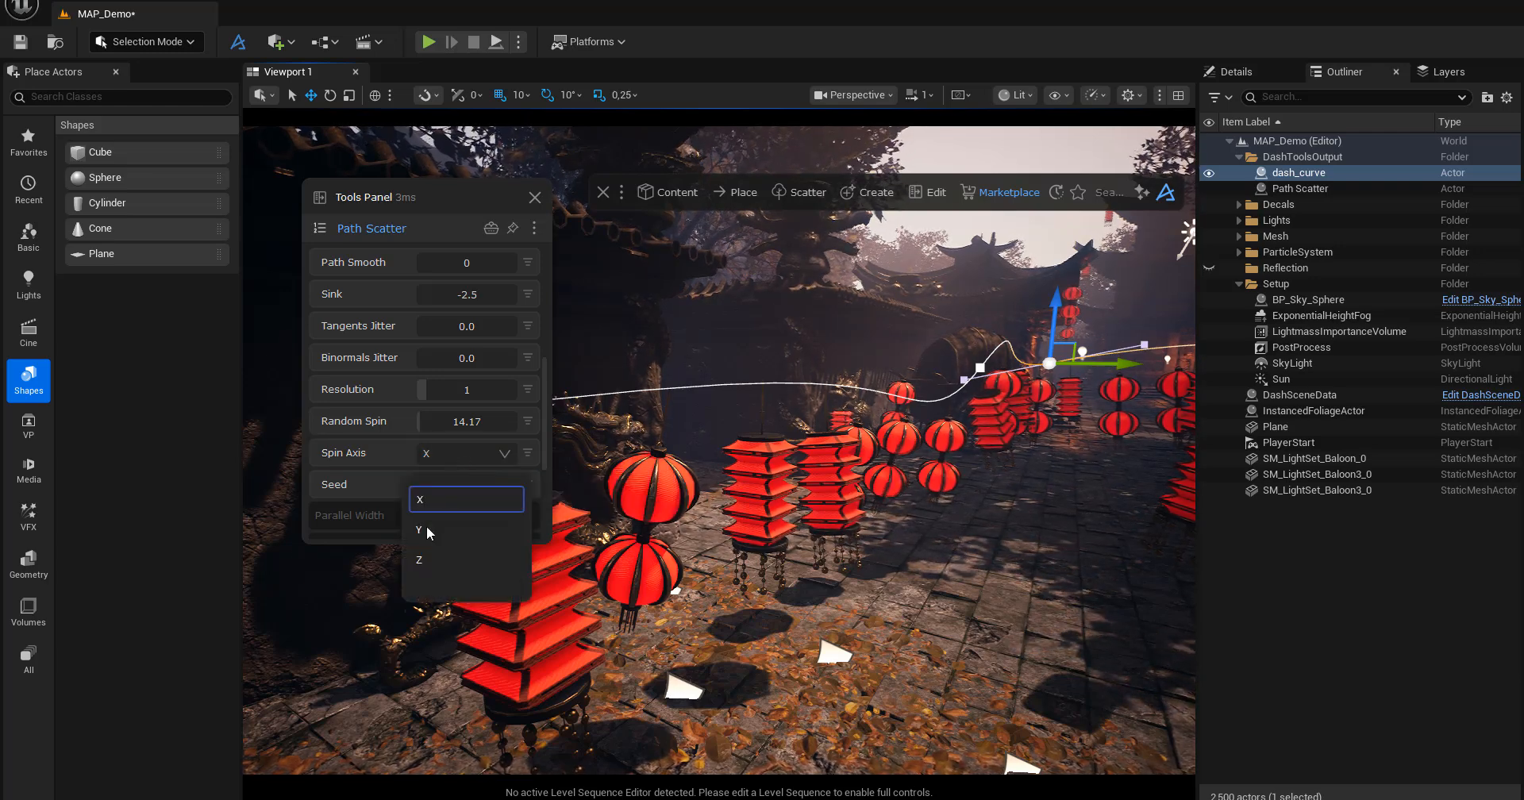
{"action": "left_click", "coordinate": [364, 492]}
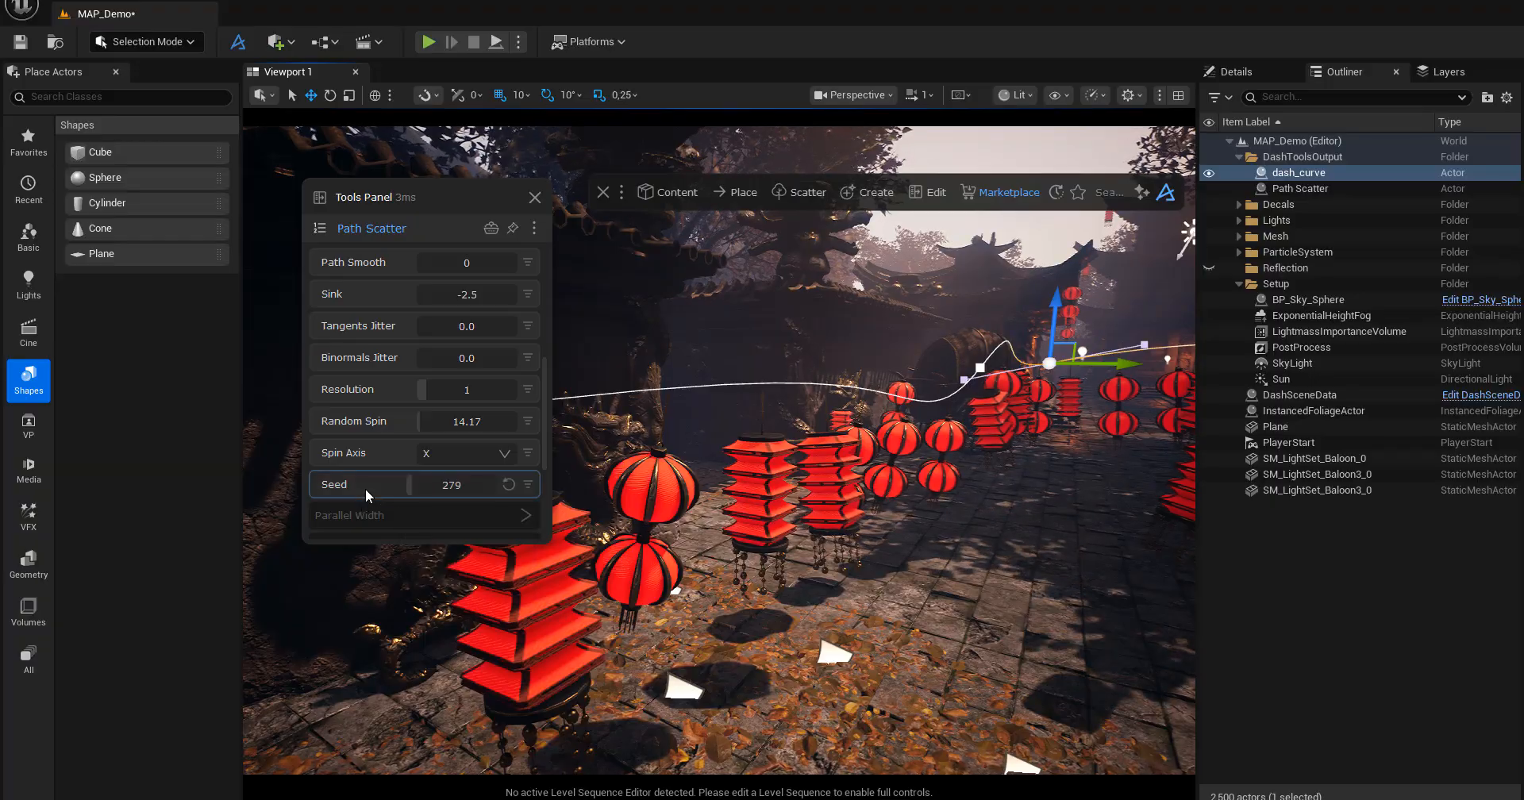
Set the Path Scatter's Seed to 754 and inspect the new lantern arrangement up close.
{"action": "mouse_move", "coordinate": [407, 486]}
{"action": "left_mouse_down"}
{"action": "mouse_move", "coordinate": [436, 486]}
{"action": "mouse_move", "coordinate": [423, 488]}
{"action": "left_mouse_up"}
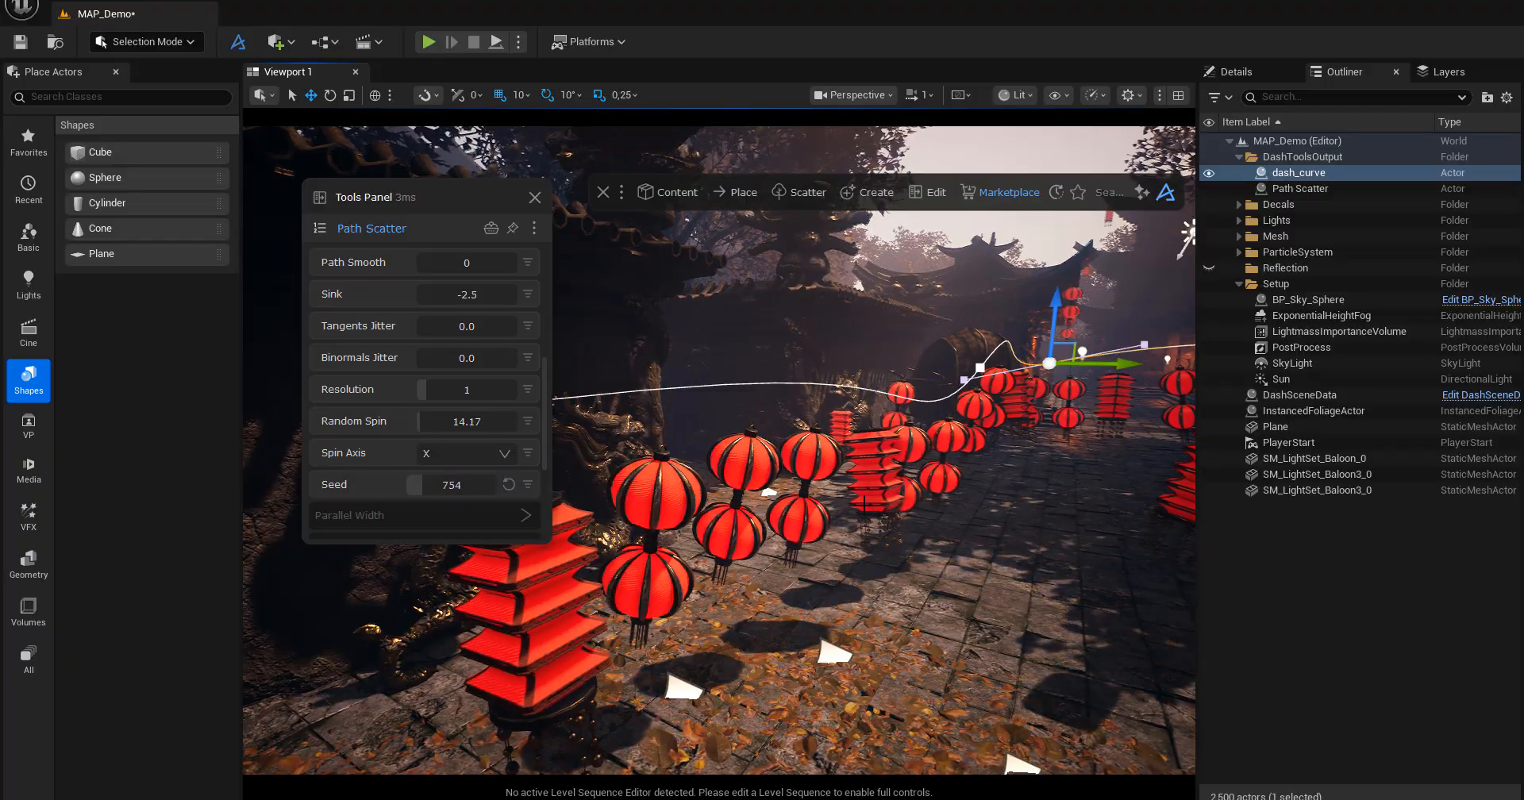
{"action": "right_click_drag", "start_coordinate": [675, 456], "coordinate": [904, 508]}
{"action": "key", "text": "w"}
{"action": "right_click_drag", "start_coordinate": [495, 578], "coordinate": [496, 578]}
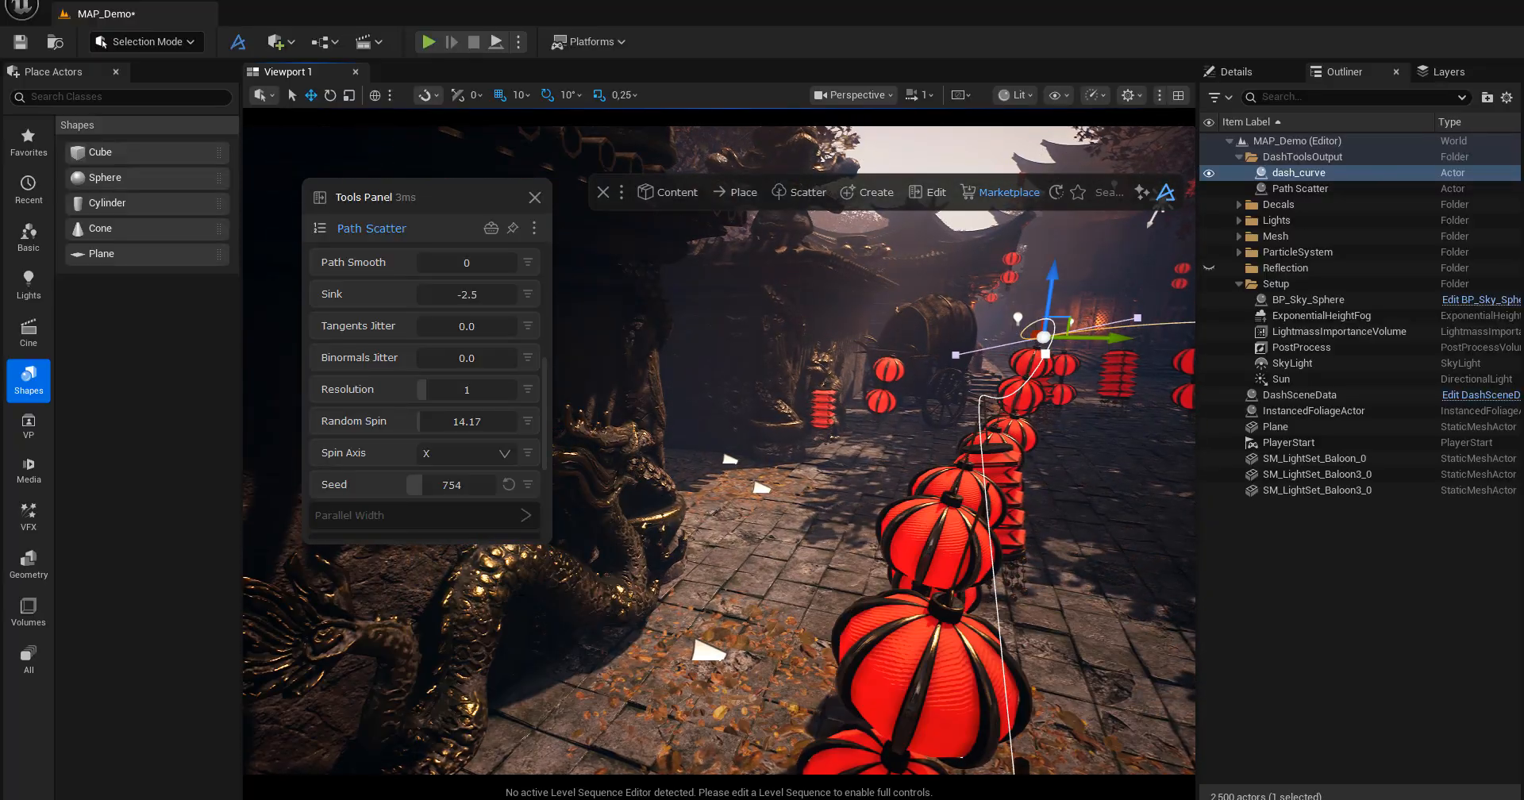
Set the Parallel Width Distance to 133.86 with the Section on Both and inspect the lantern rows beside the curve.
{"action": "left_click", "coordinate": [424, 516]}
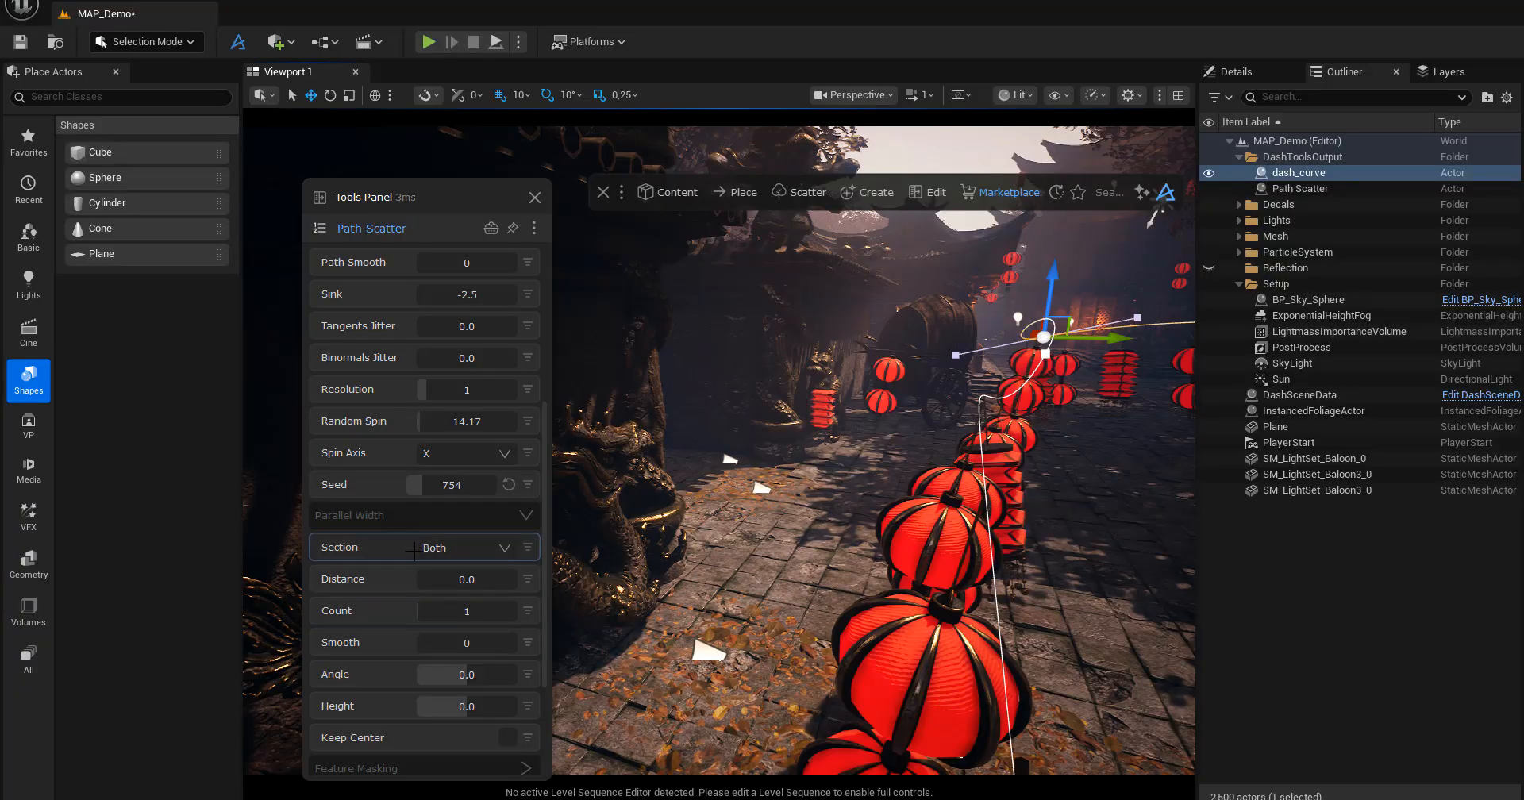
{"action": "right_click_drag", "start_coordinate": [987, 547], "coordinate": [953, 558]}
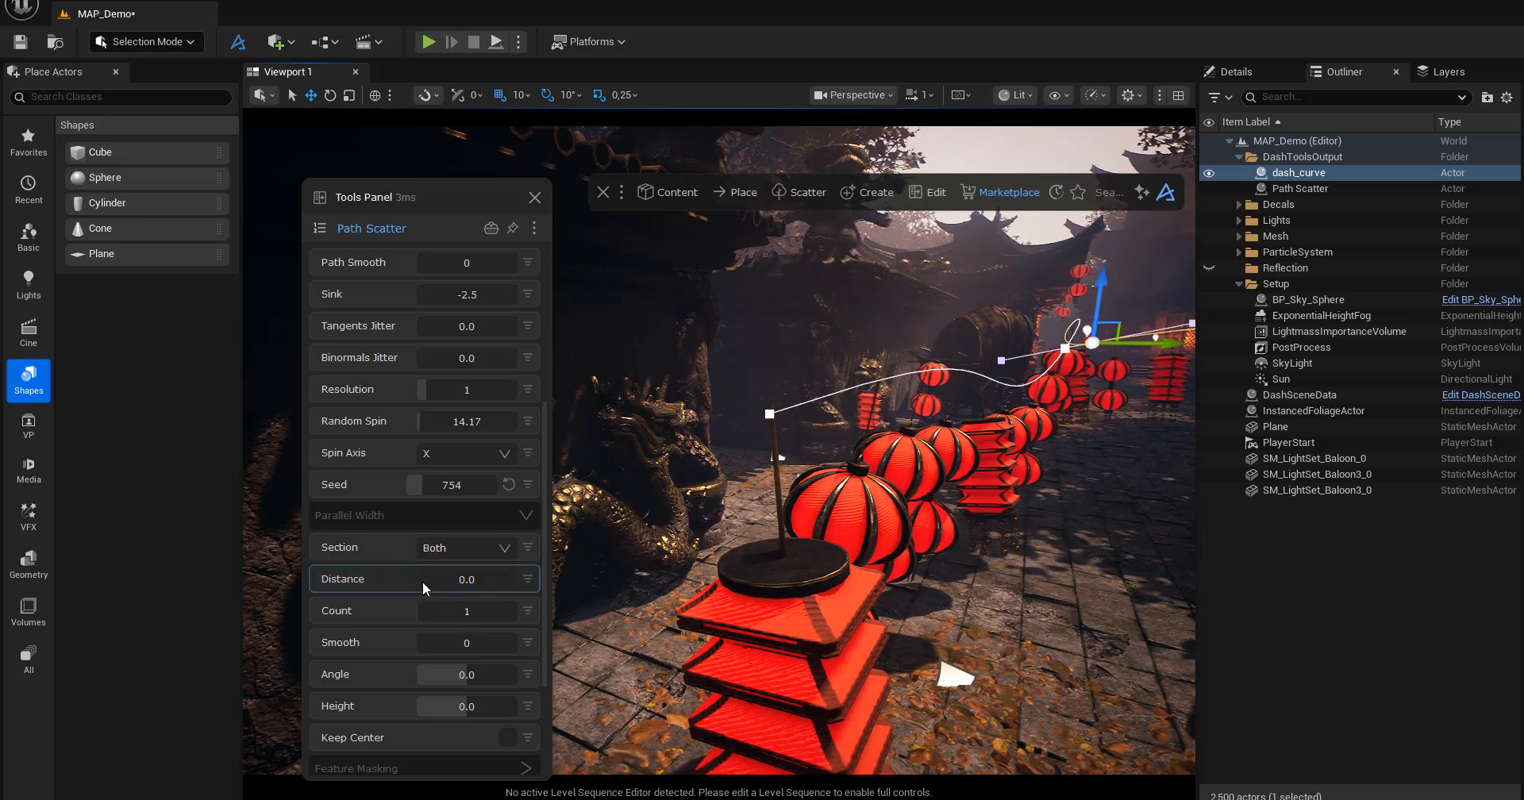
{"action": "left_click_drag", "start_coordinate": [422, 581], "coordinate": [430, 580]}
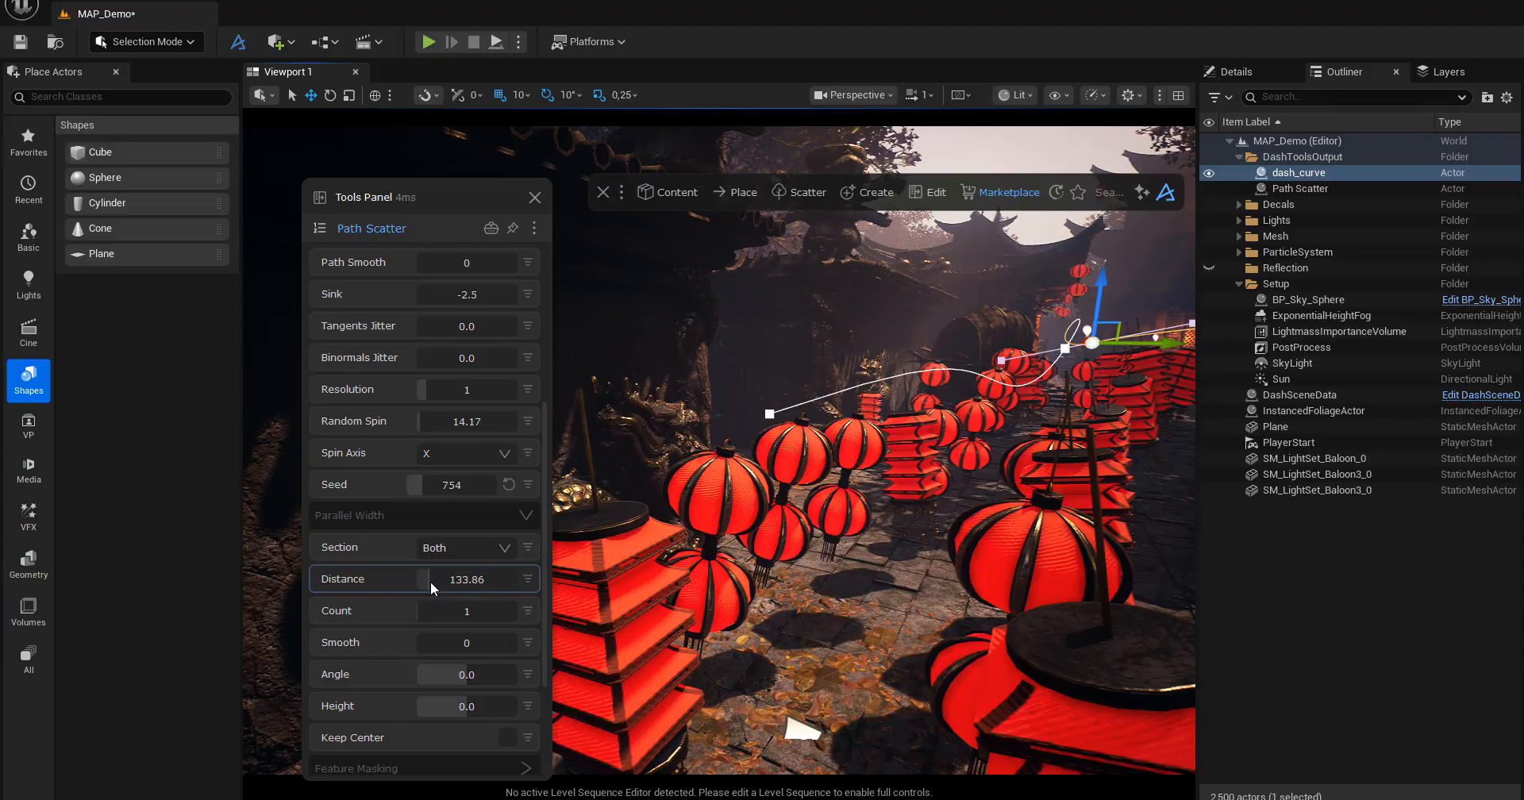
{"action": "right_click_drag", "start_coordinate": [806, 580], "coordinate": [805, 580]}
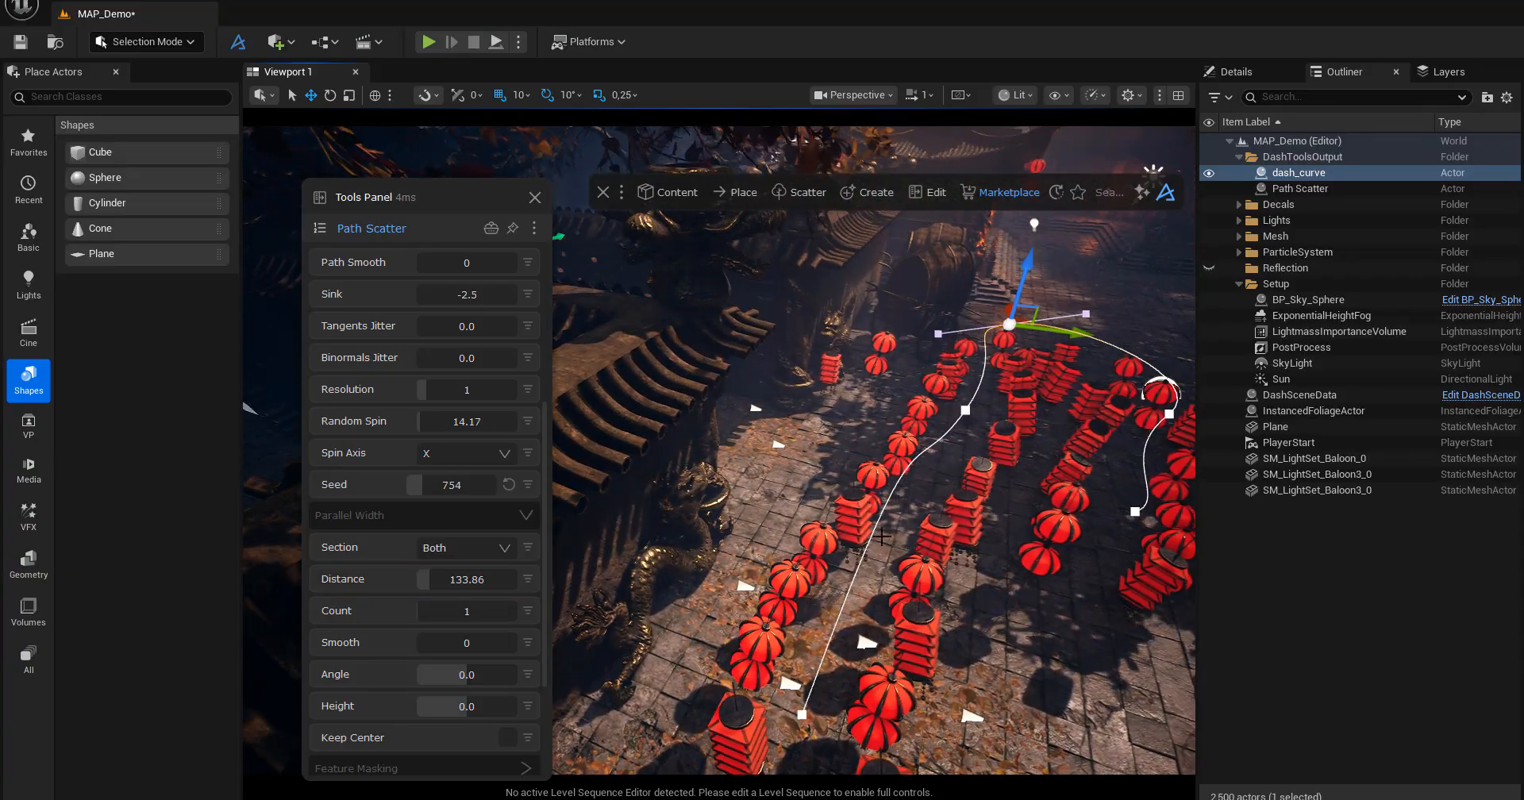
{"action": "right_click_drag", "start_coordinate": [833, 486], "coordinate": [833, 485]}
{"action": "right_click_drag", "start_coordinate": [871, 584], "coordinate": [871, 584]}
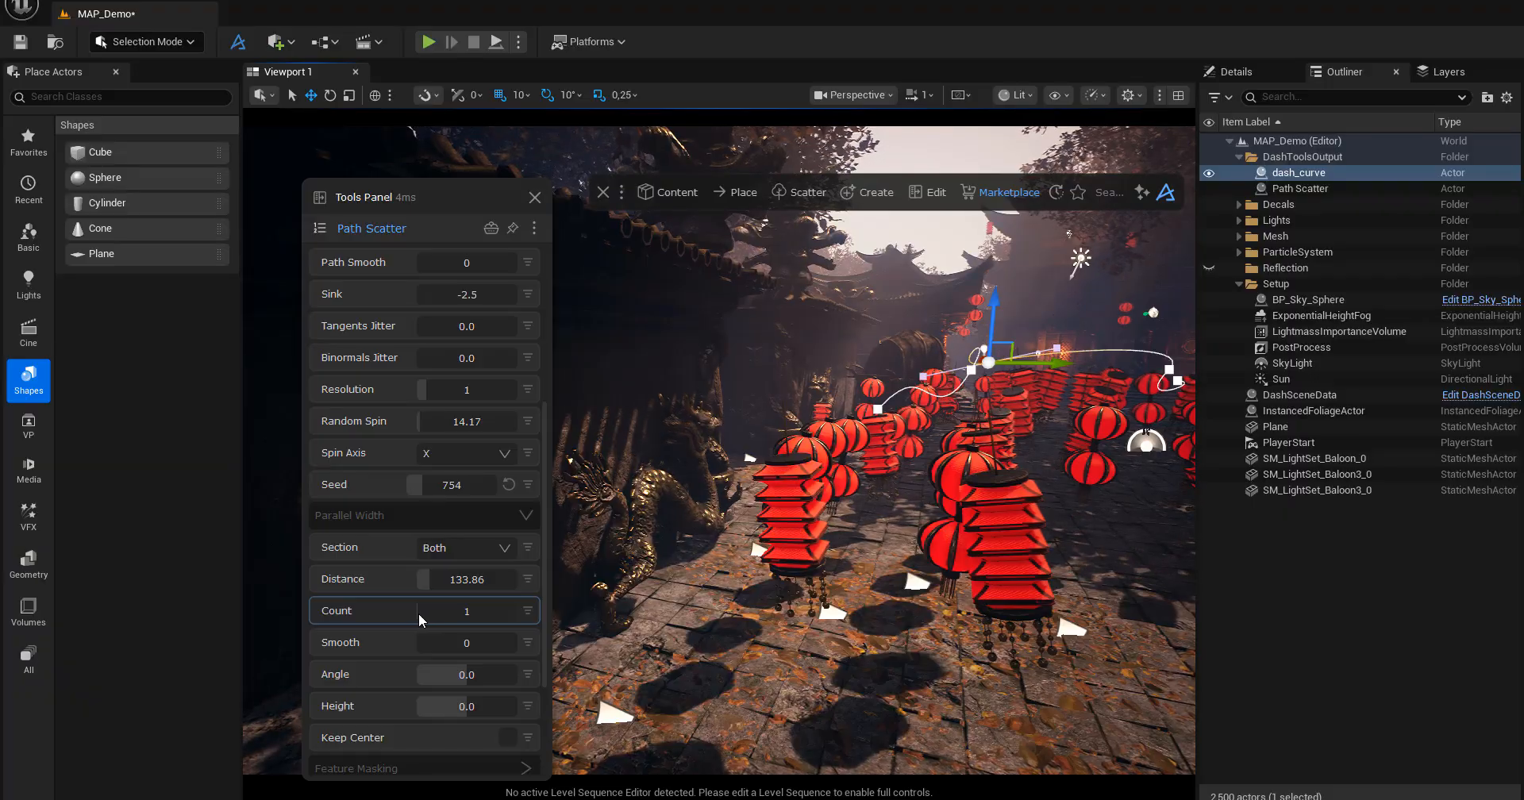
Set the Parallel Width to a Count of 2, a Distance of 149.61, an Angle of -32.6 and a Height of 7.87.
{"action": "left_click_drag", "start_coordinate": [422, 613], "coordinate": [420, 617]}
{"action": "mouse_move", "coordinate": [683, 508]}
{"action": "right_mouse_down"}
{"action": "mouse_move", "coordinate": [663, 579]}
{"action": "mouse_move", "coordinate": [655, 540]}
{"action": "right_mouse_up"}
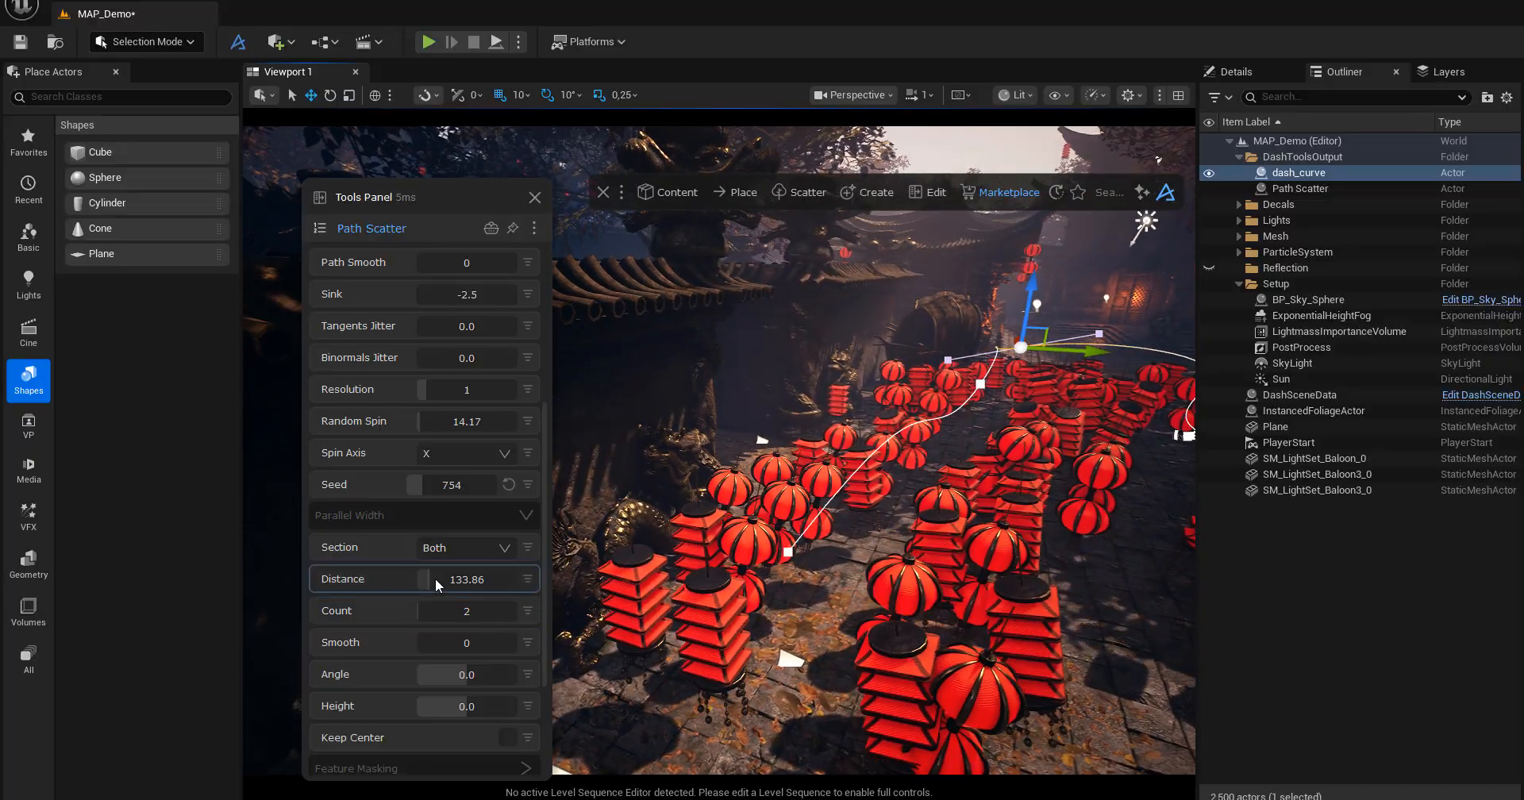
{"action": "mouse_move", "coordinate": [436, 578]}
{"action": "left_mouse_down"}
{"action": "mouse_move", "coordinate": [452, 579]}
{"action": "mouse_move", "coordinate": [432, 586]}
{"action": "left_mouse_up"}
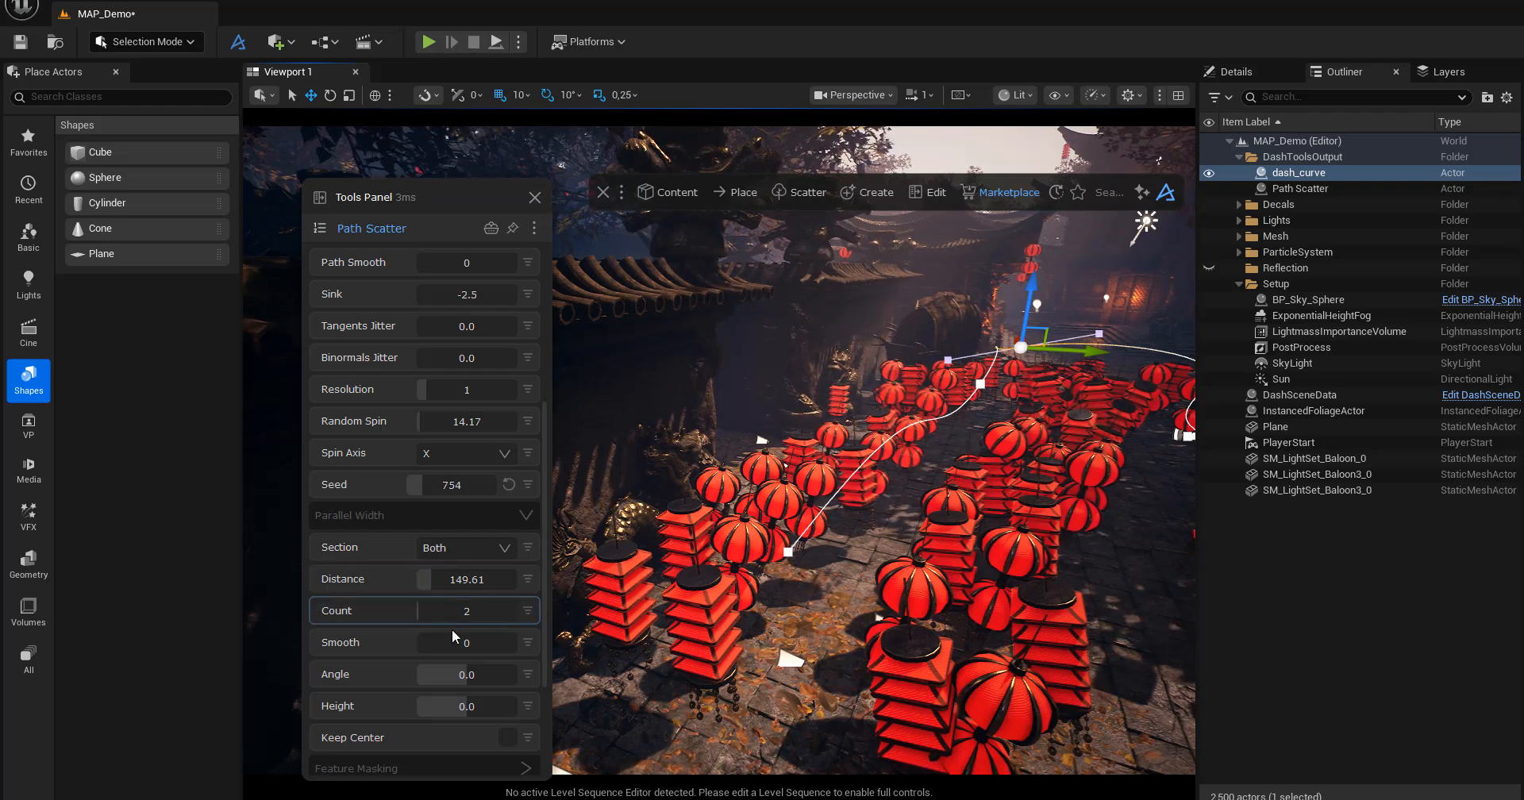
{"action": "left_click_drag", "start_coordinate": [429, 641], "coordinate": [469, 712]}
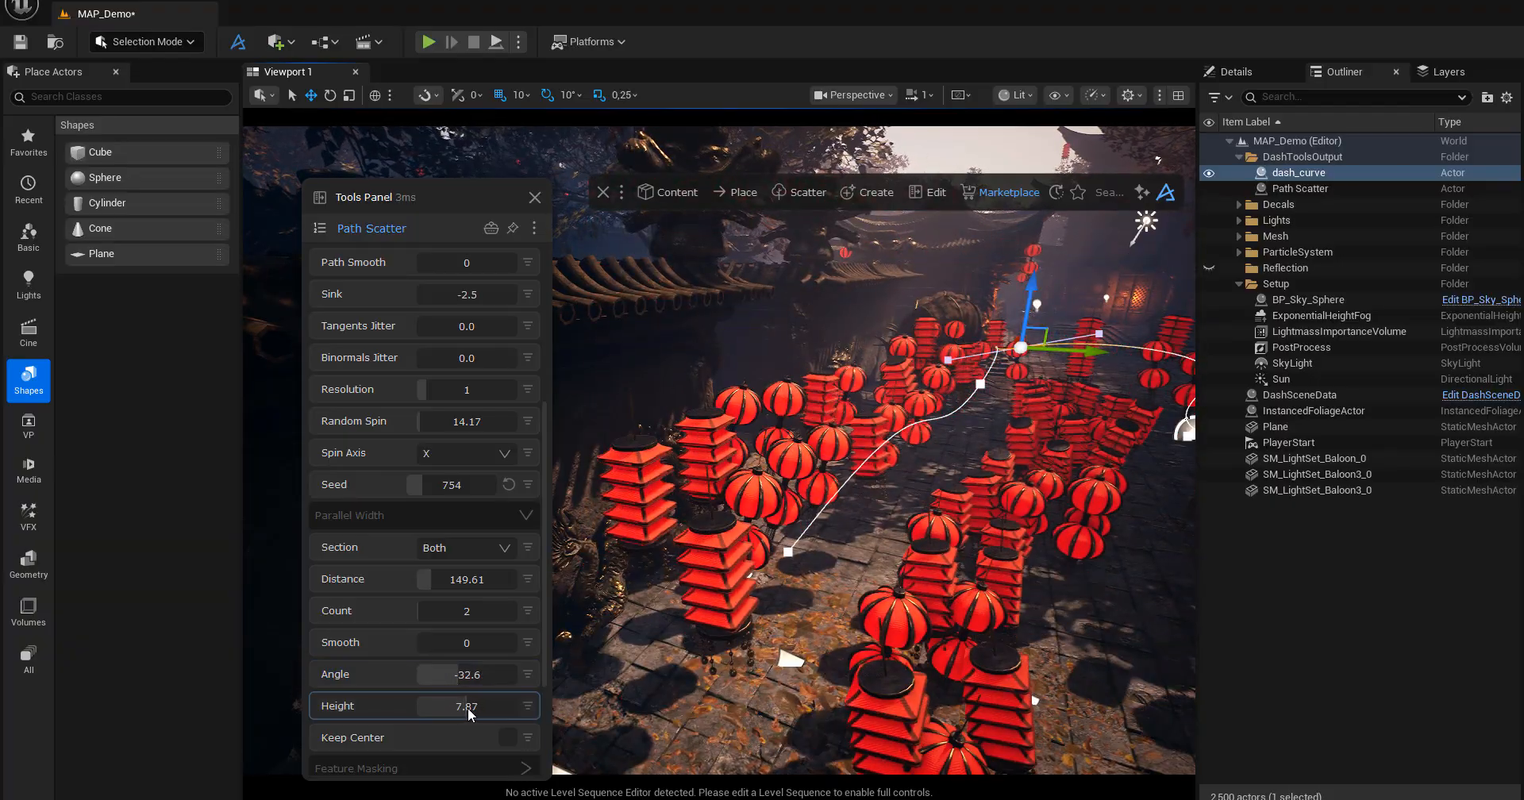
Try a Slice End of 0.39 and a Slice Start of 0.43 separately, restoring each to its full-curve value.
{"action": "scroll", "coordinate": [455, 707], "scroll_direction": "down", "scroll_amount": 2}
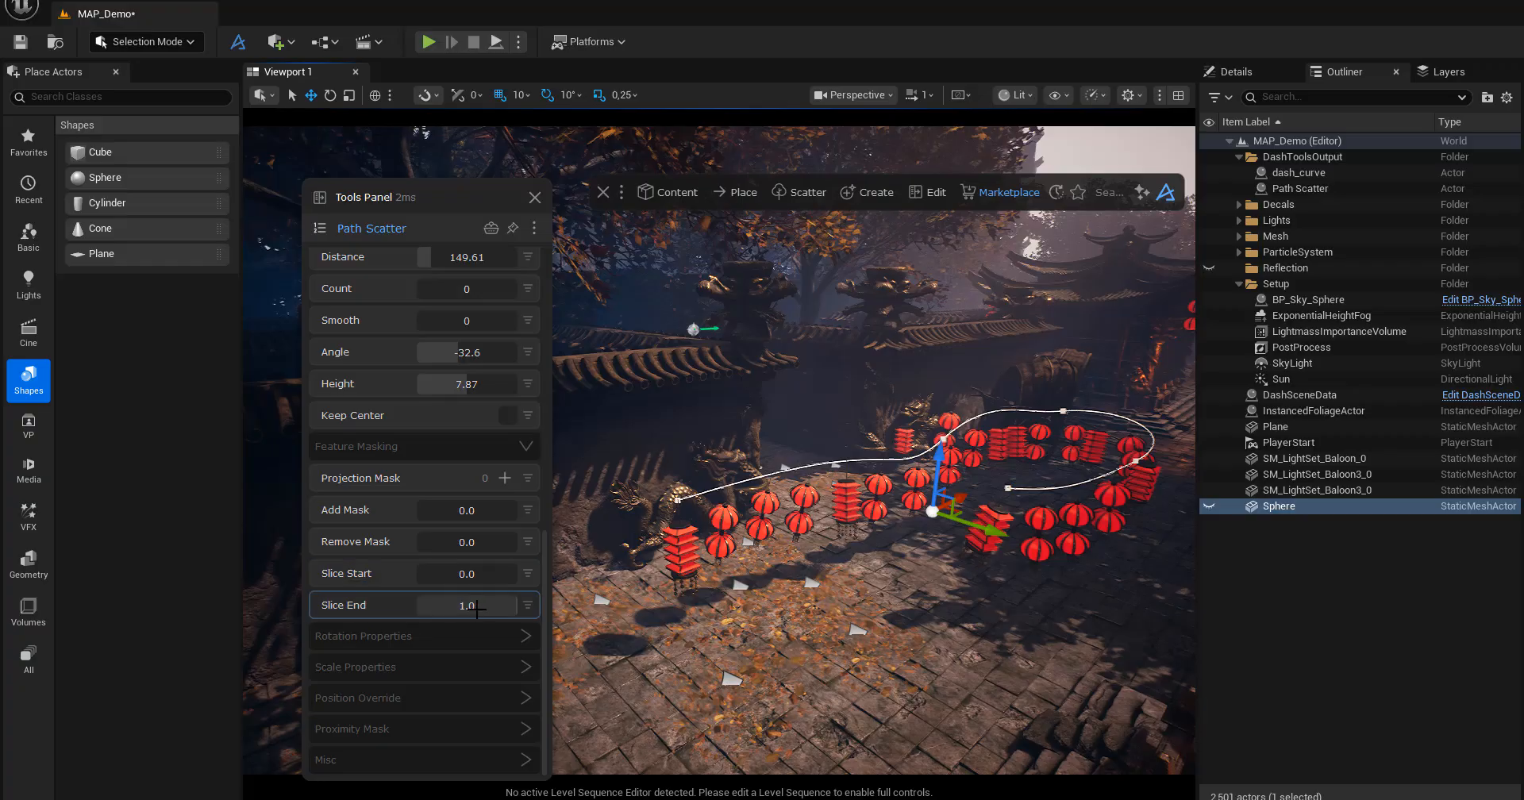
{"action": "mouse_move", "coordinate": [459, 610]}
{"action": "left_mouse_down"}
{"action": "mouse_move", "coordinate": [421, 613]}
{"action": "mouse_move", "coordinate": [439, 612]}
{"action": "left_mouse_up"}
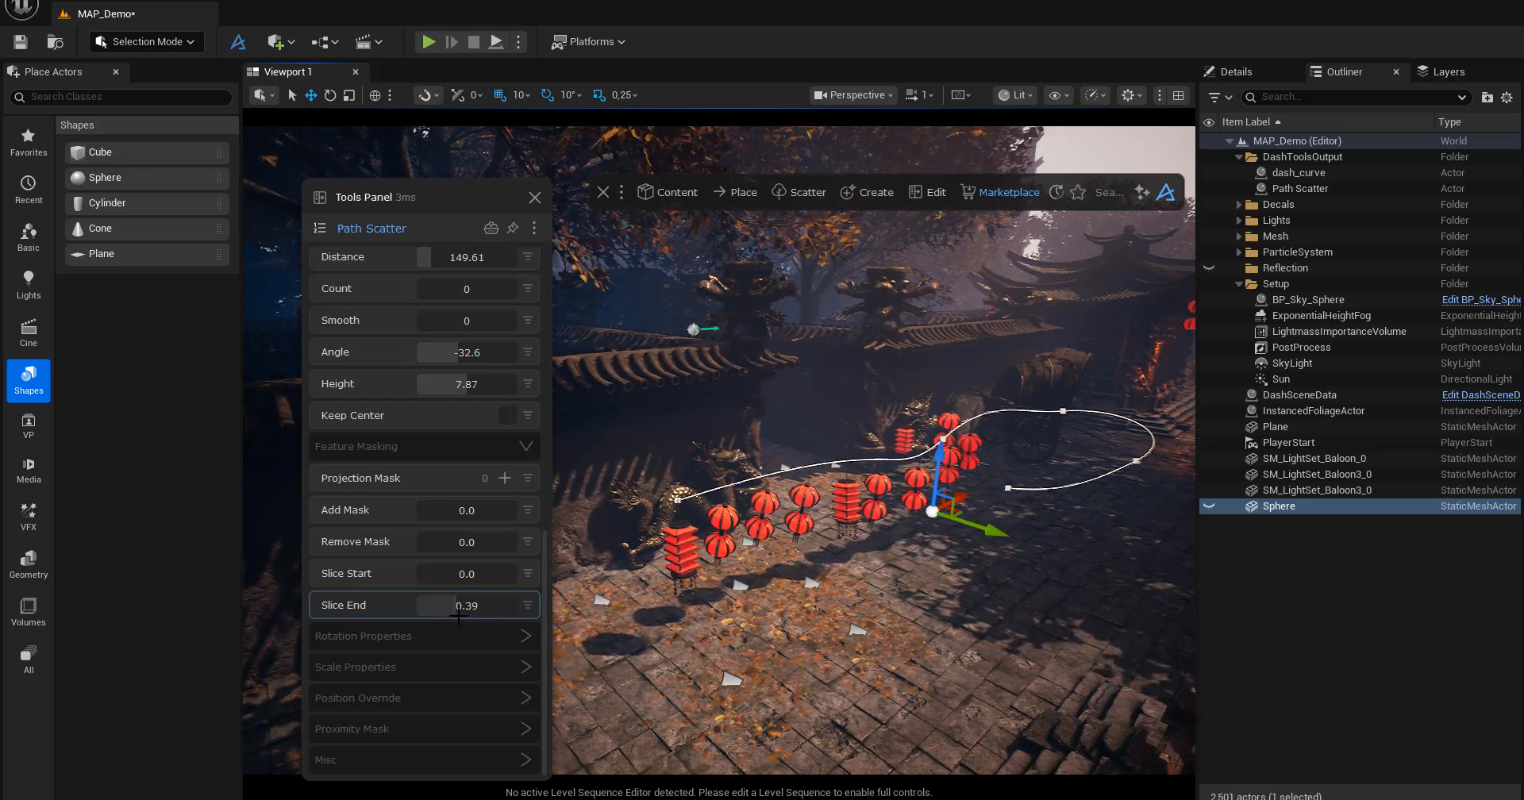
{"action": "left_click_drag", "start_coordinate": [459, 616], "coordinate": [523, 612]}
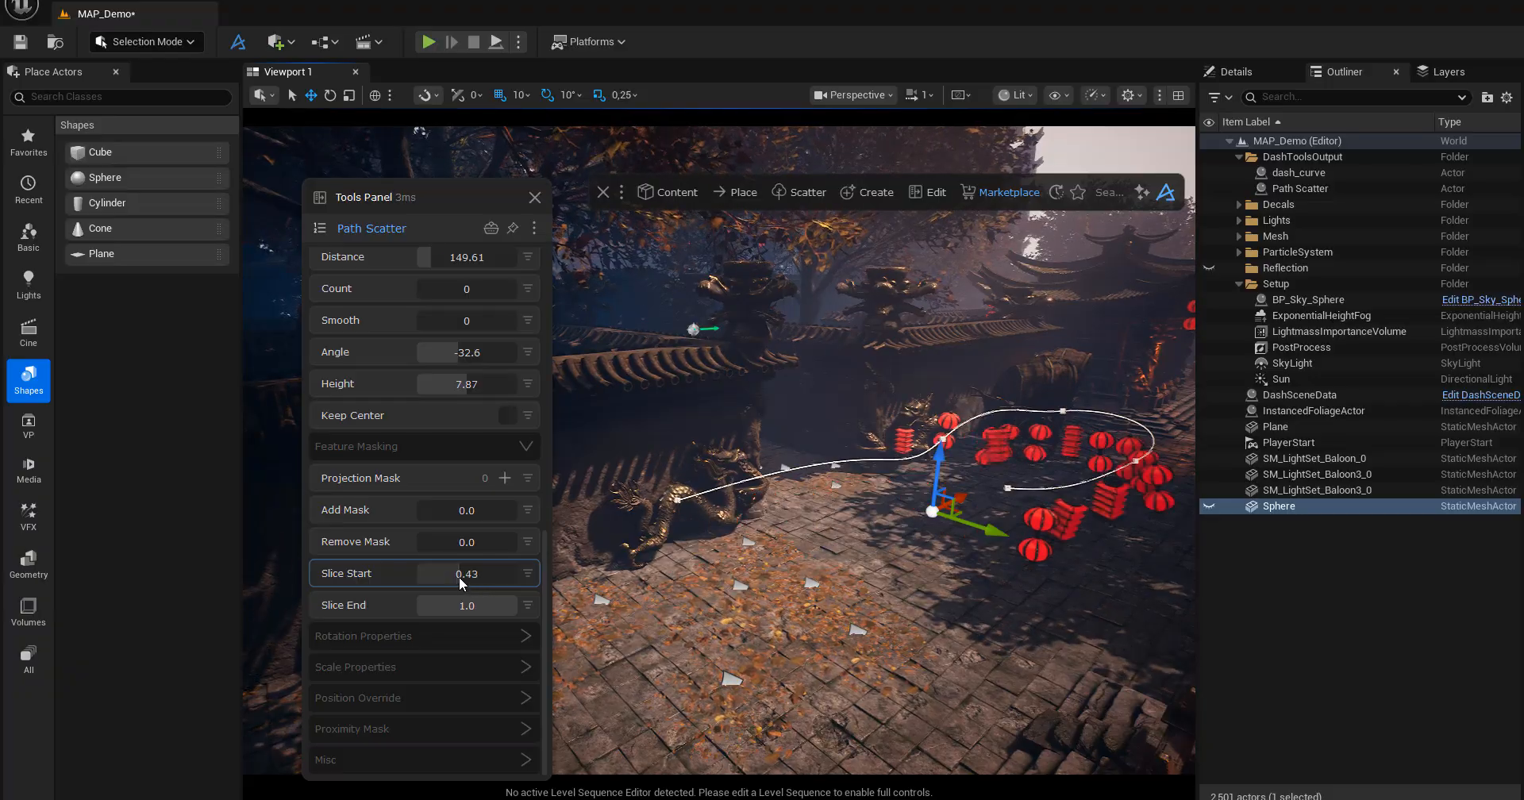
{"action": "left_click_drag", "start_coordinate": [459, 577], "coordinate": [359, 586]}
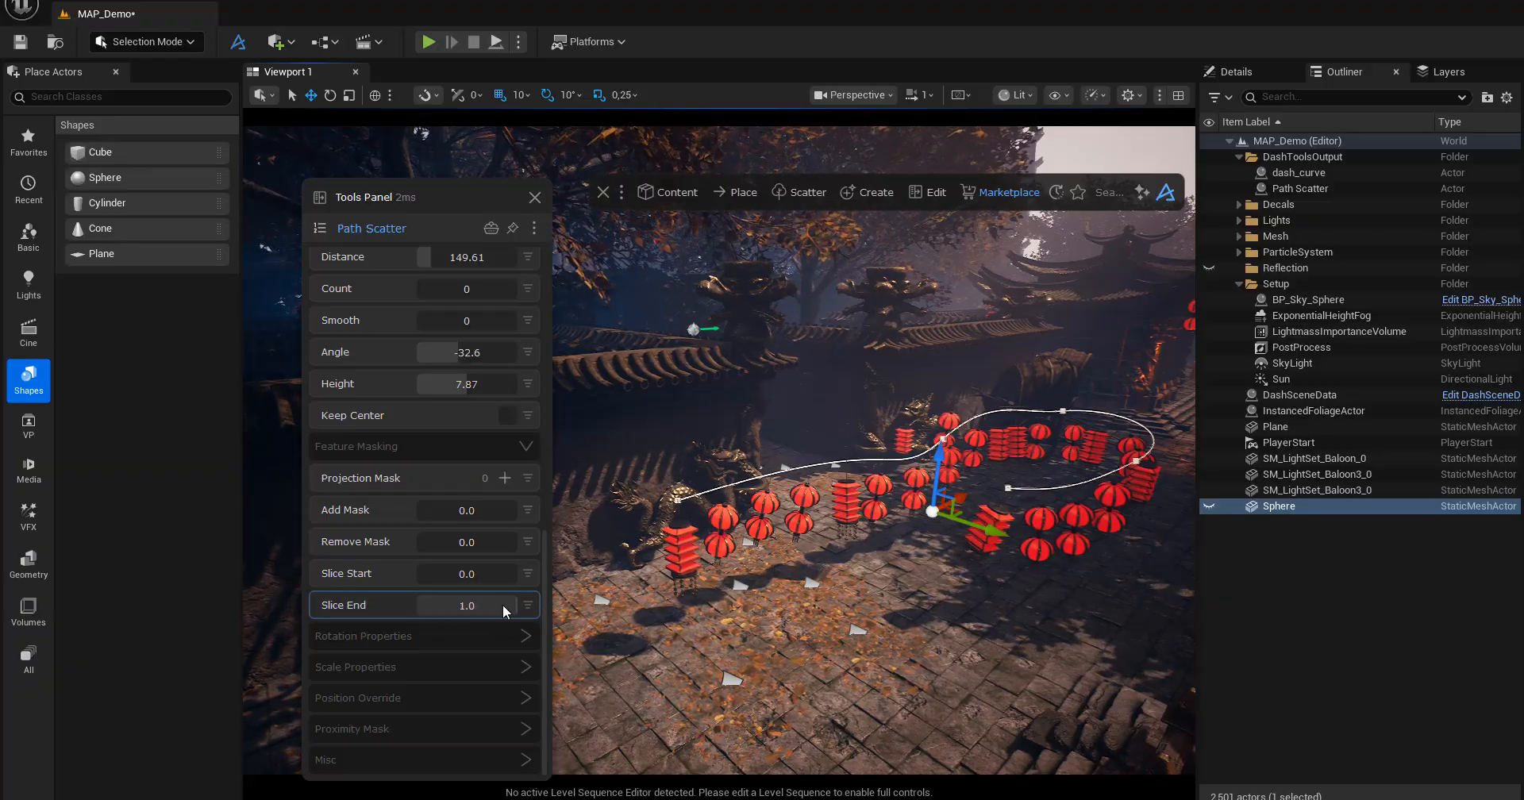
Try limiting the lanterns to the curve section between Slice Start 0.32 and Slice End 0.49, and restore 0.0 and 1.0.
{"action": "left_click_drag", "start_coordinate": [504, 603], "coordinate": [453, 608]}
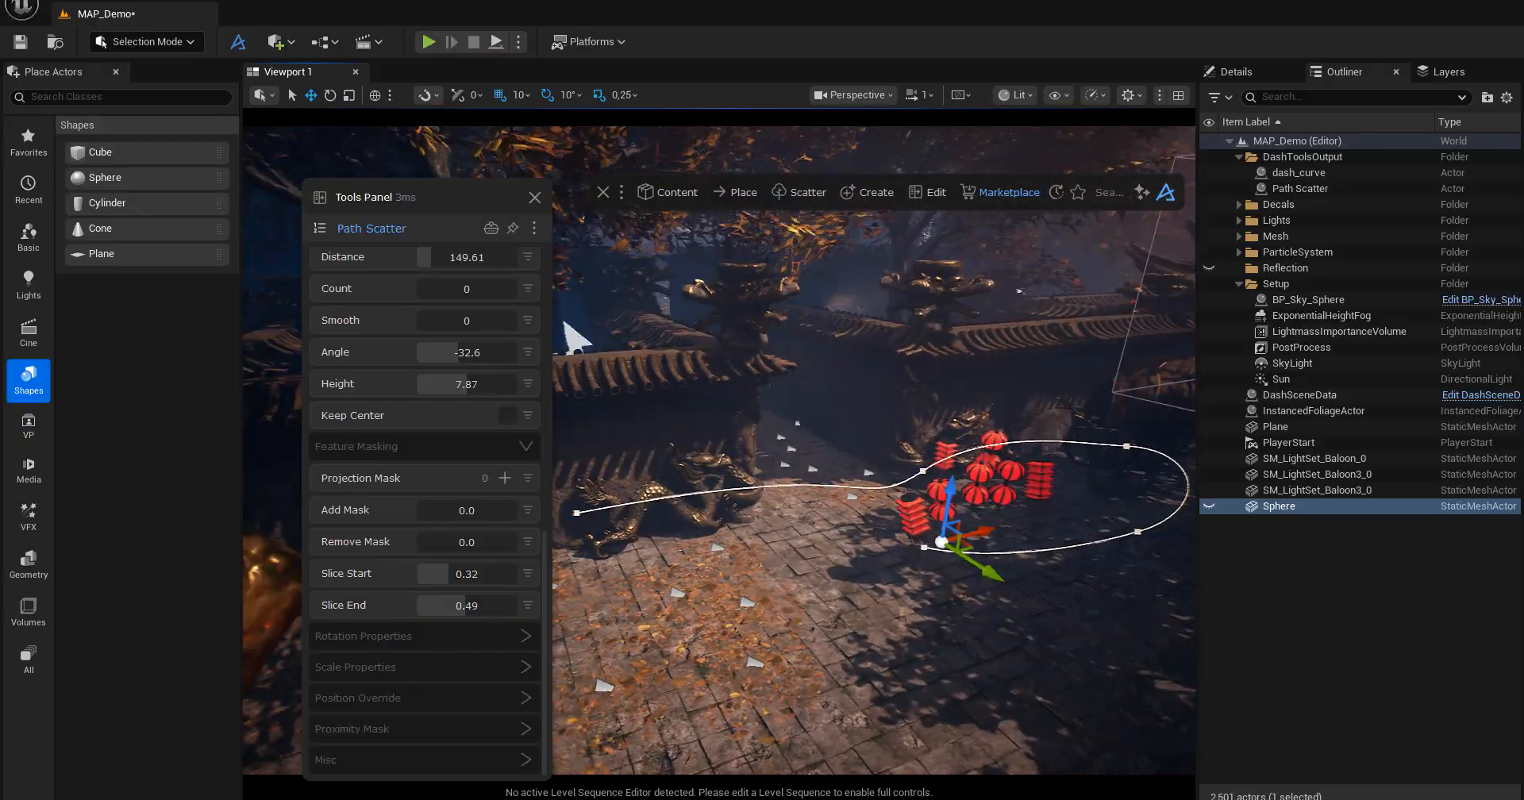
{"action": "mouse_move", "coordinate": [754, 445]}
{"action": "left_mouse_down", "text": "alt"}
{"action": "mouse_move", "coordinate": [683, 436]}
{"action": "mouse_move", "coordinate": [857, 421]}
{"action": "mouse_move", "coordinate": [786, 449]}
{"action": "mouse_move", "coordinate": [734, 433]}
{"action": "left_mouse_up", "text": "alt"}
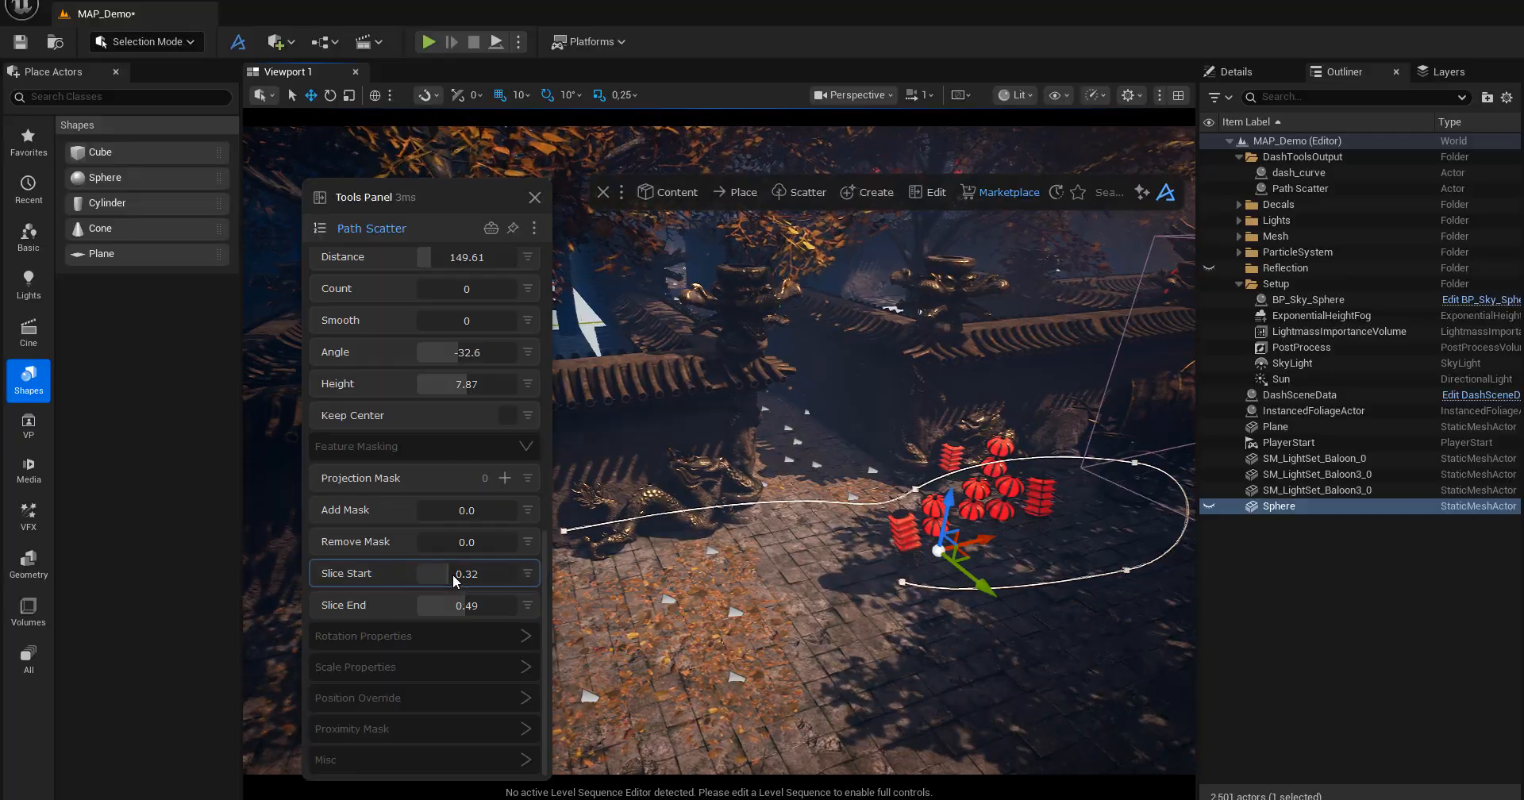
{"action": "left_click_drag", "start_coordinate": [456, 582], "coordinate": [546, 572]}
{"action": "left_click_drag", "start_coordinate": [469, 607], "coordinate": [541, 617]}
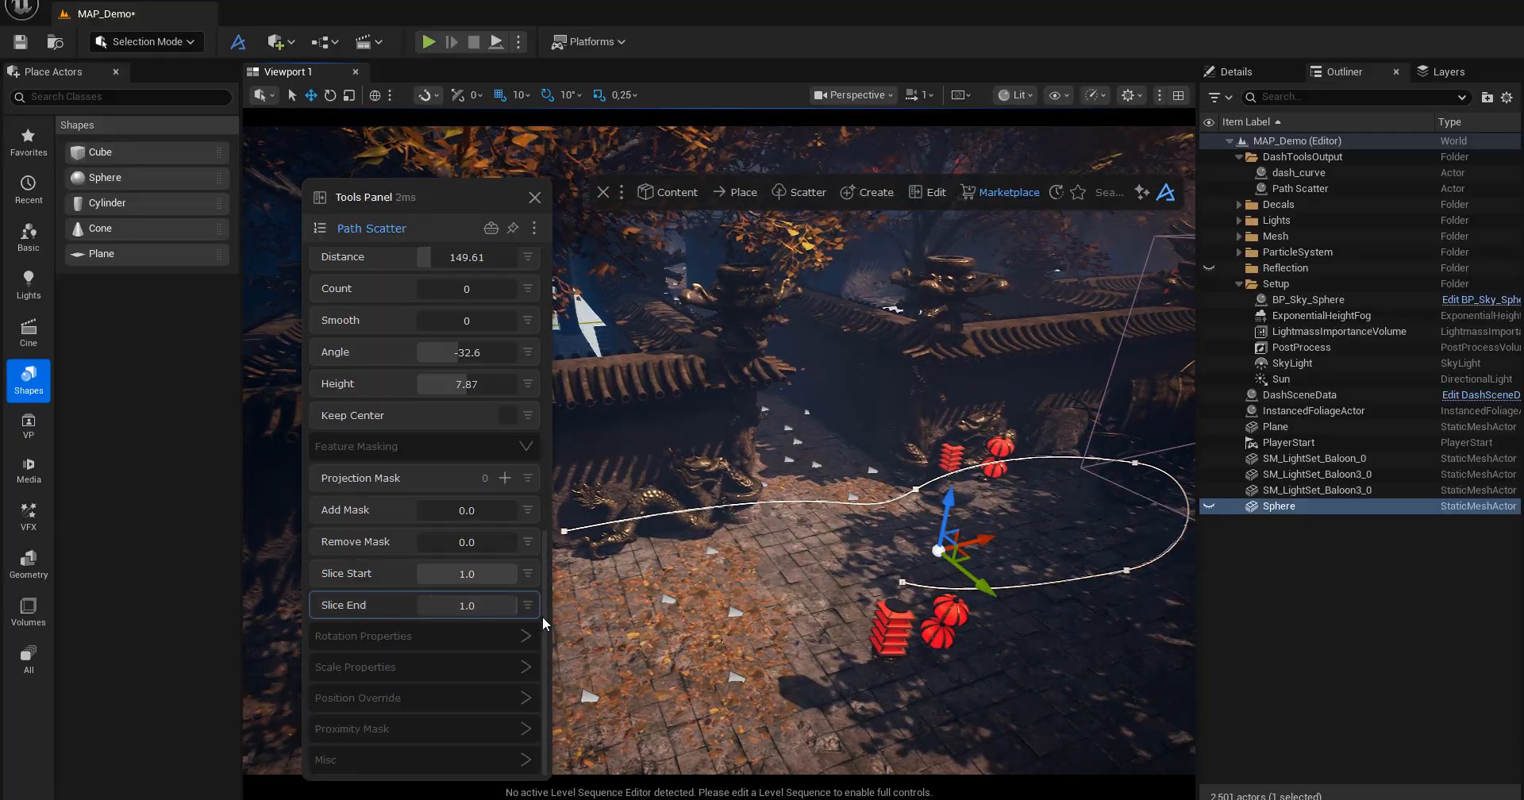
{"action": "left_click_drag", "start_coordinate": [479, 575], "coordinate": [374, 578]}
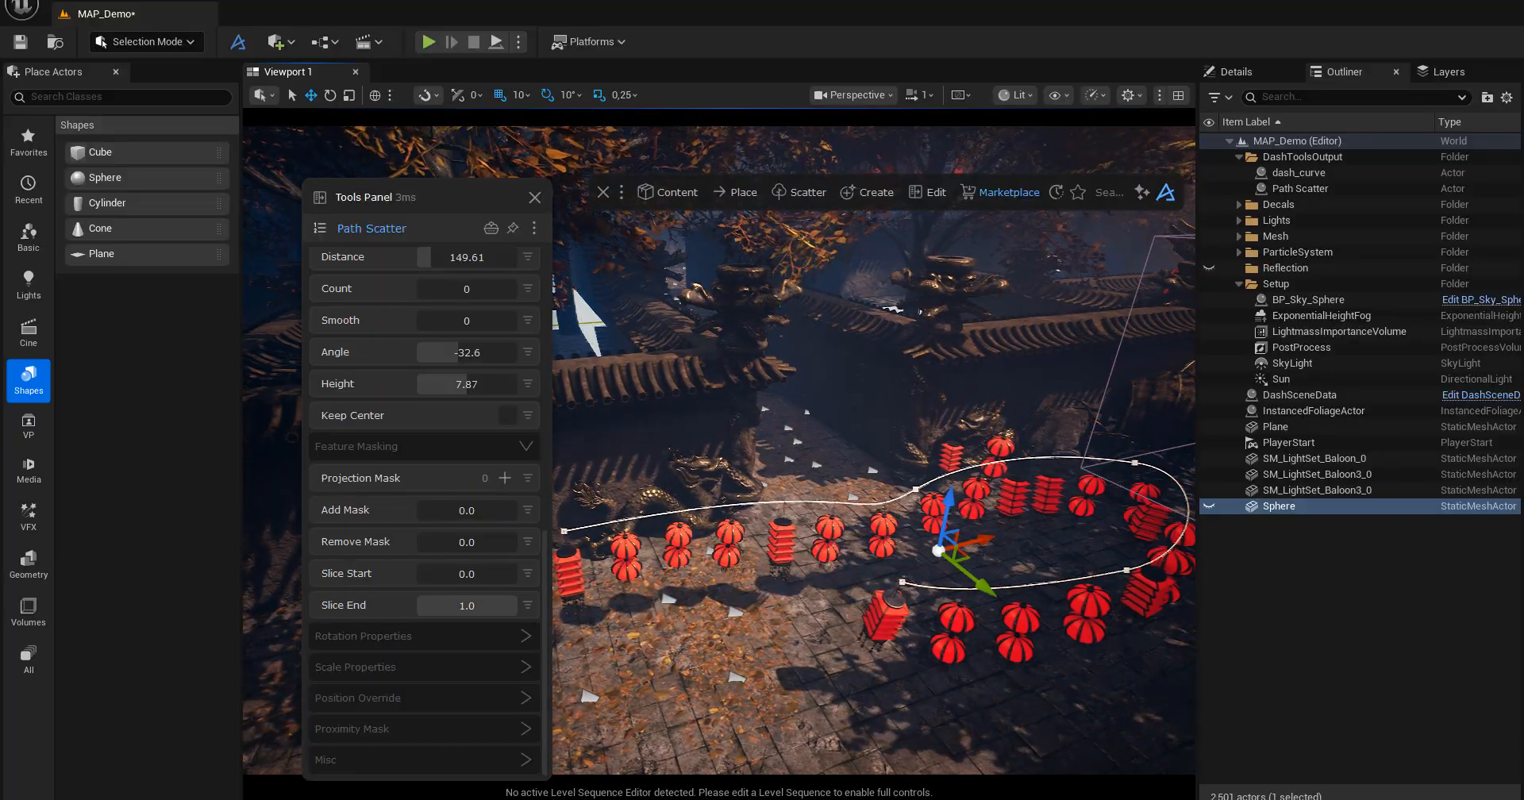
Try a Rotation Jitter of 22.68 on the scattered lanterns and lower it to 11.34 for a subtler variation.
{"action": "left_click", "coordinate": [378, 636]}
{"action": "scroll", "coordinate": [378, 637], "scroll_direction": "down", "scroll_amount": 3}
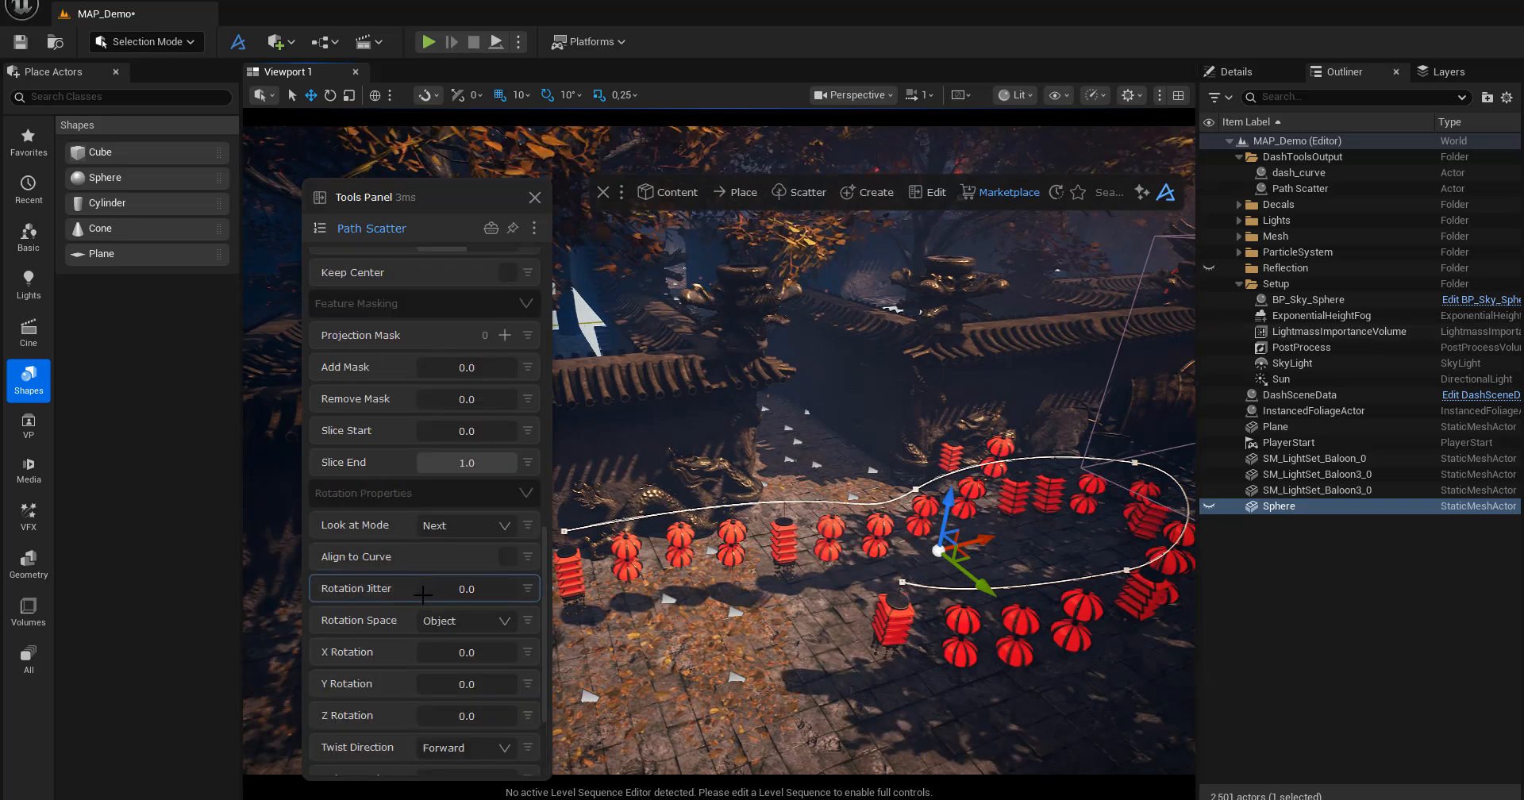
{"action": "scroll", "coordinate": [424, 594], "scroll_direction": "down", "scroll_amount": 1}
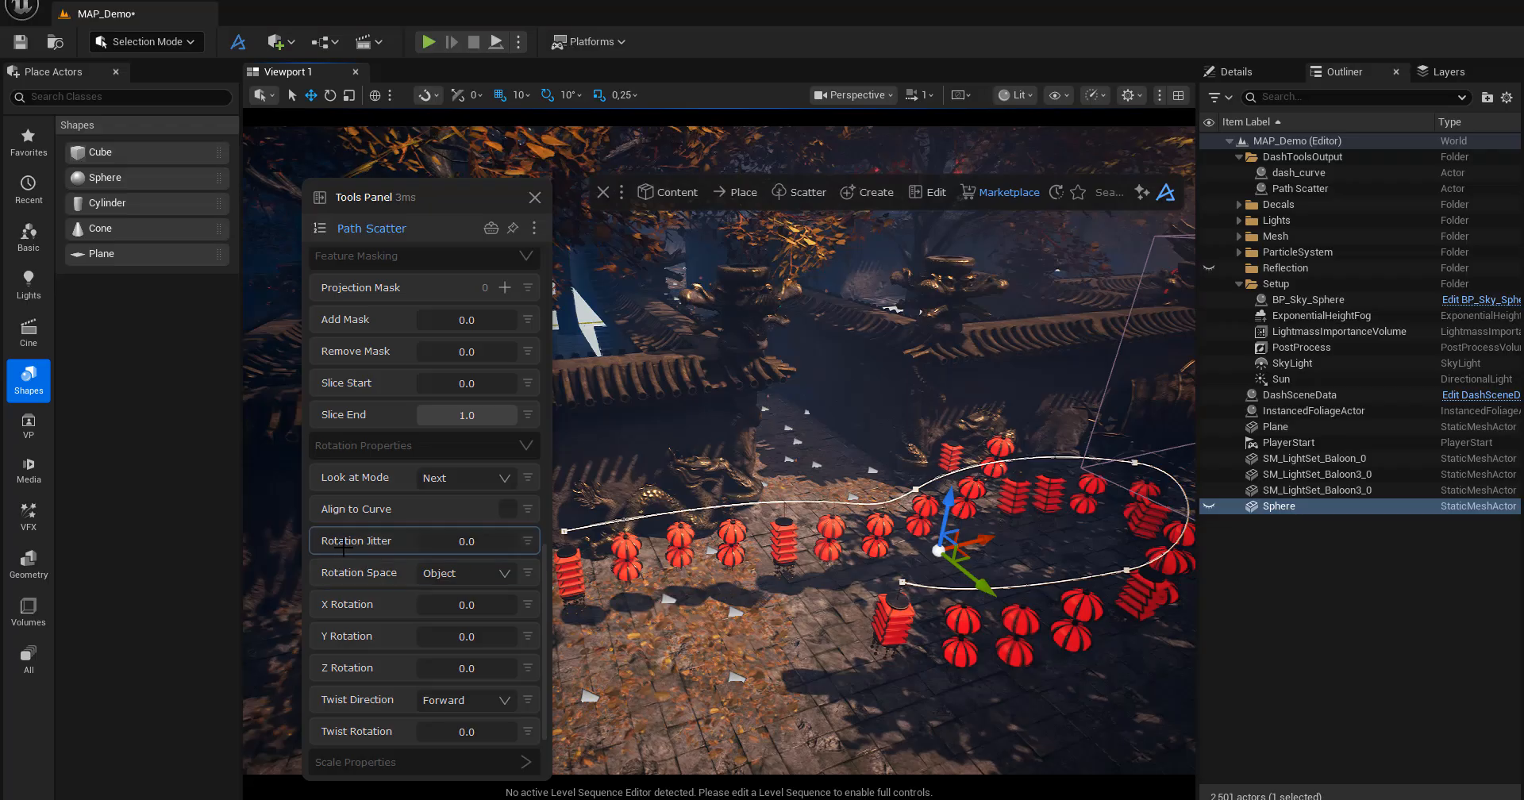
{"action": "mouse_move", "coordinate": [438, 548]}
{"action": "left_mouse_down"}
{"action": "mouse_move", "coordinate": [545, 547]}
{"action": "mouse_move", "coordinate": [430, 547]}
{"action": "left_mouse_up"}
{"action": "left_click_drag", "start_coordinate": [699, 595], "coordinate": [750, 559], "text": "alt"}
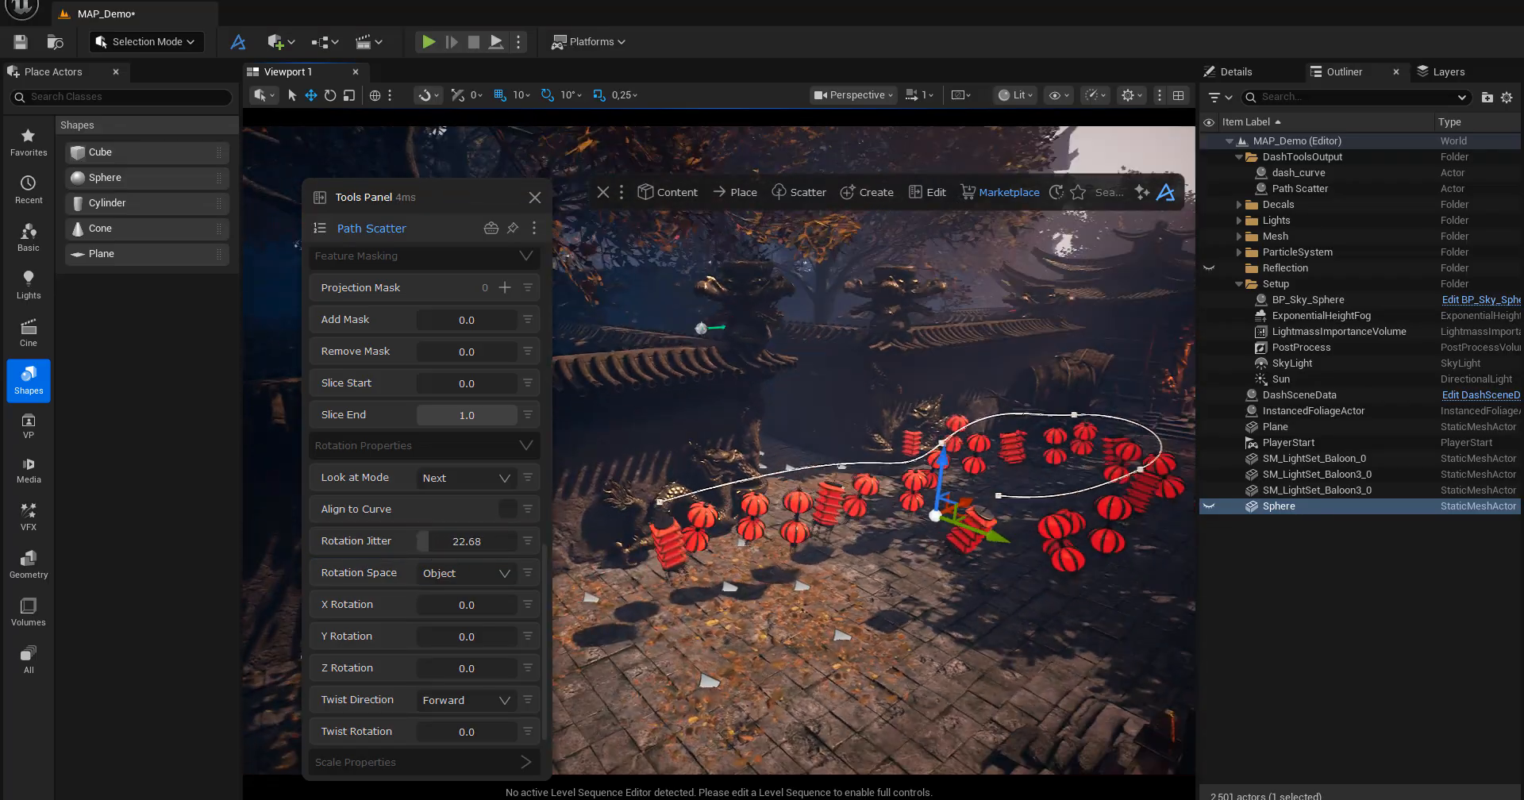
{"action": "mouse_move", "coordinate": [651, 600]}
{"action": "left_mouse_down", "text": "alt"}
{"action": "mouse_move", "coordinate": [671, 579]}
{"action": "mouse_move", "coordinate": [683, 605]}
{"action": "mouse_move", "coordinate": [635, 643]}
{"action": "mouse_move", "coordinate": [620, 583]}
{"action": "mouse_move", "coordinate": [639, 588]}
{"action": "mouse_move", "coordinate": [635, 608]}
{"action": "left_mouse_up", "text": "alt"}
{"action": "scroll", "coordinate": [651, 600], "scroll_direction": "up", "scroll_amount": 6}
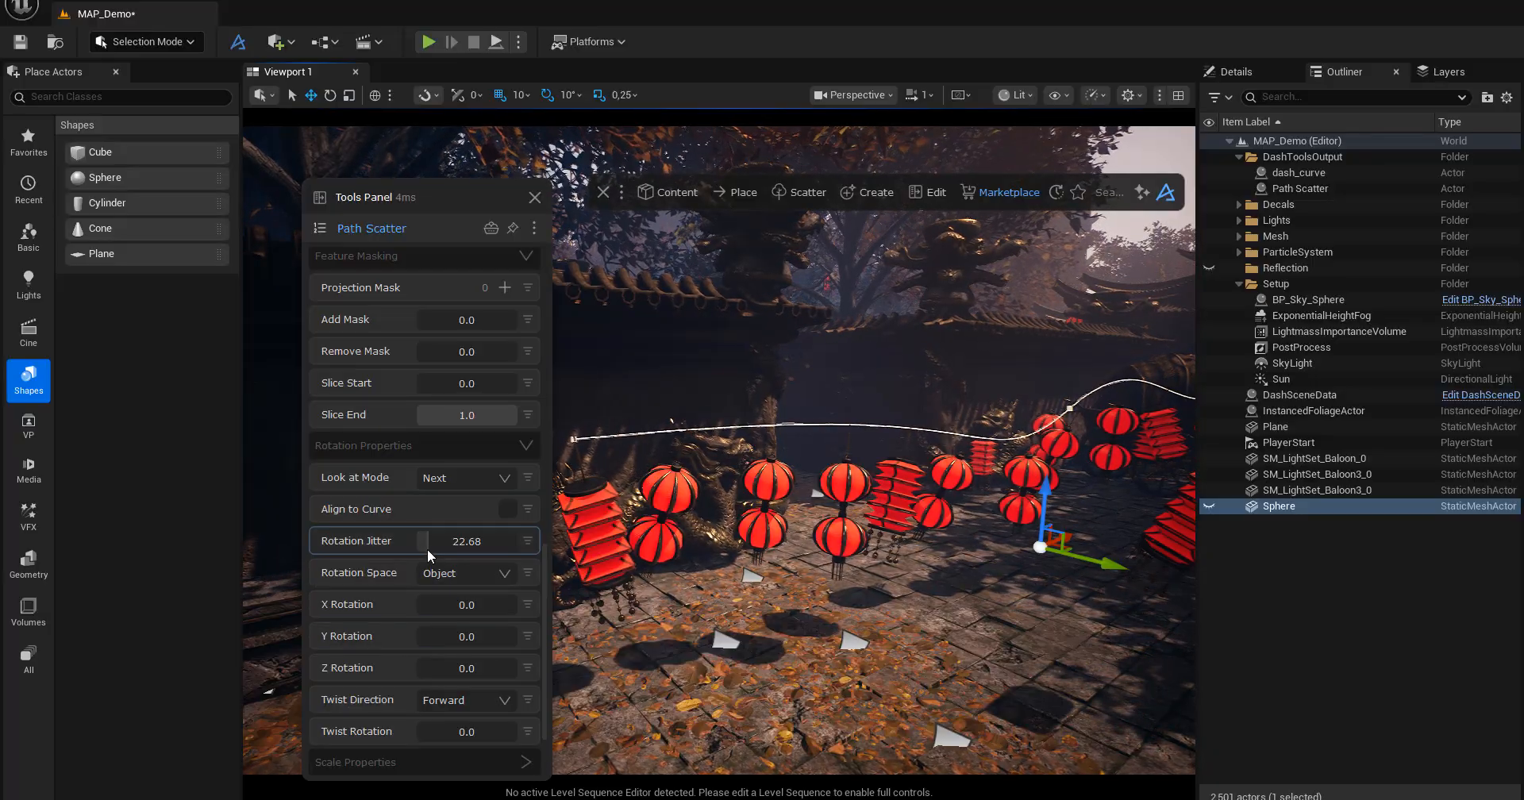
{"action": "left_click_drag", "start_coordinate": [427, 549], "coordinate": [423, 549]}
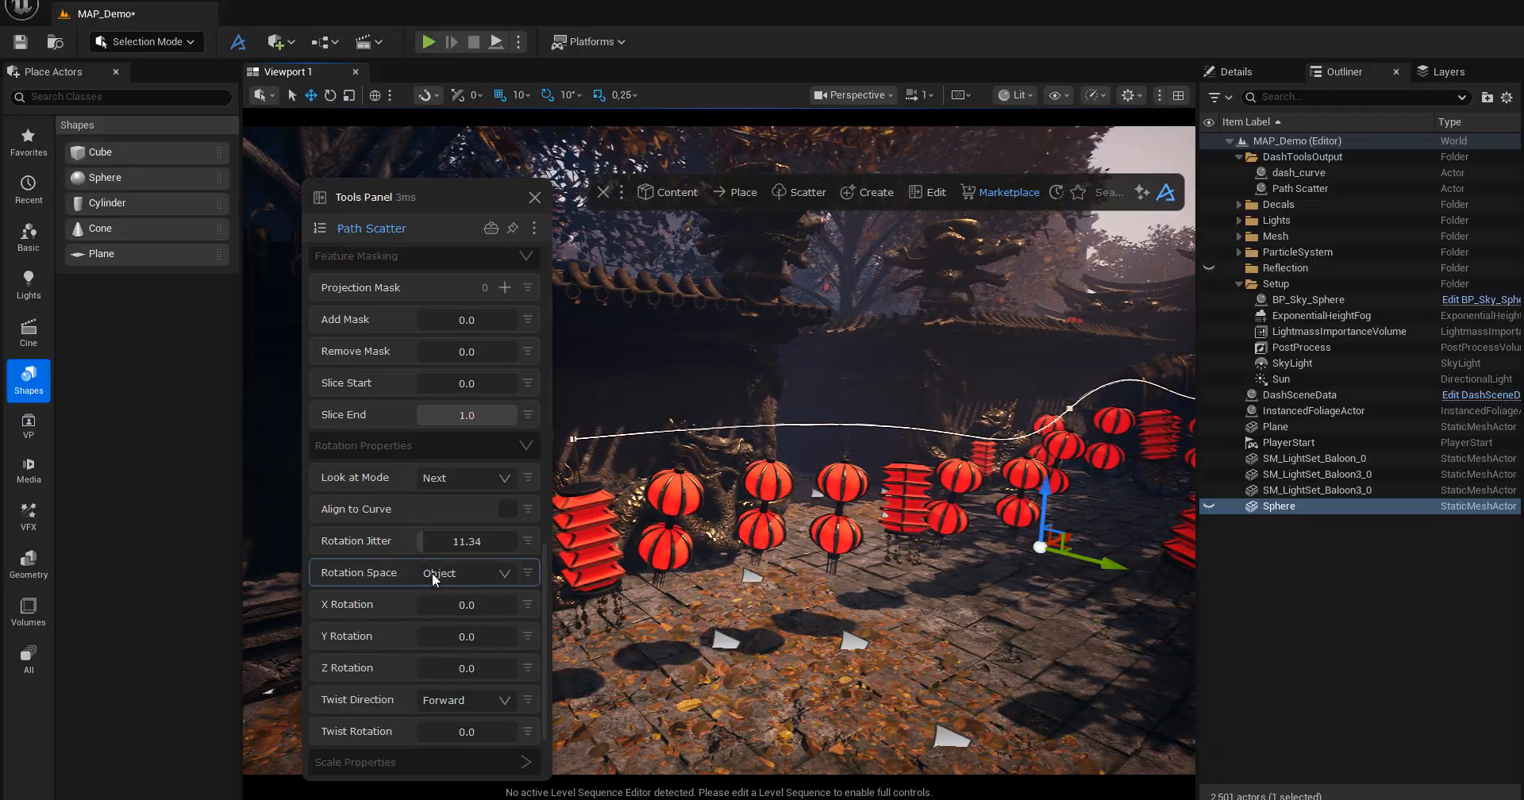
{"action": "left_click_drag", "start_coordinate": [682, 588], "coordinate": [714, 592], "text": "alt"}
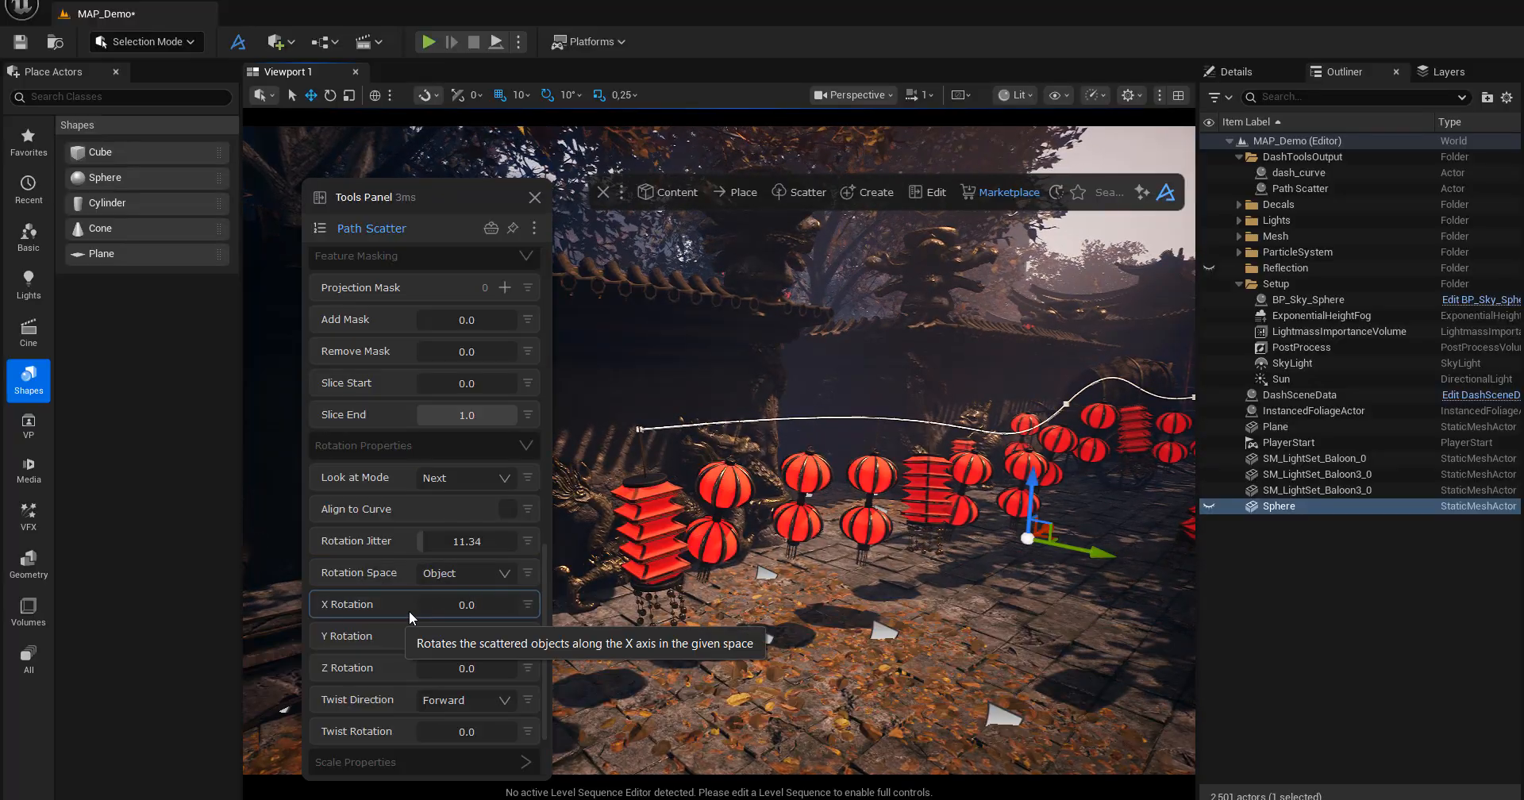
Try the axis rotations and the Twist Rotation on the lanterns and return them to 0.0.
{"action": "left_click_drag", "start_coordinate": [426, 608], "coordinate": [399, 672]}
{"action": "scroll", "coordinate": [429, 686], "scroll_direction": "down", "scroll_amount": 3}
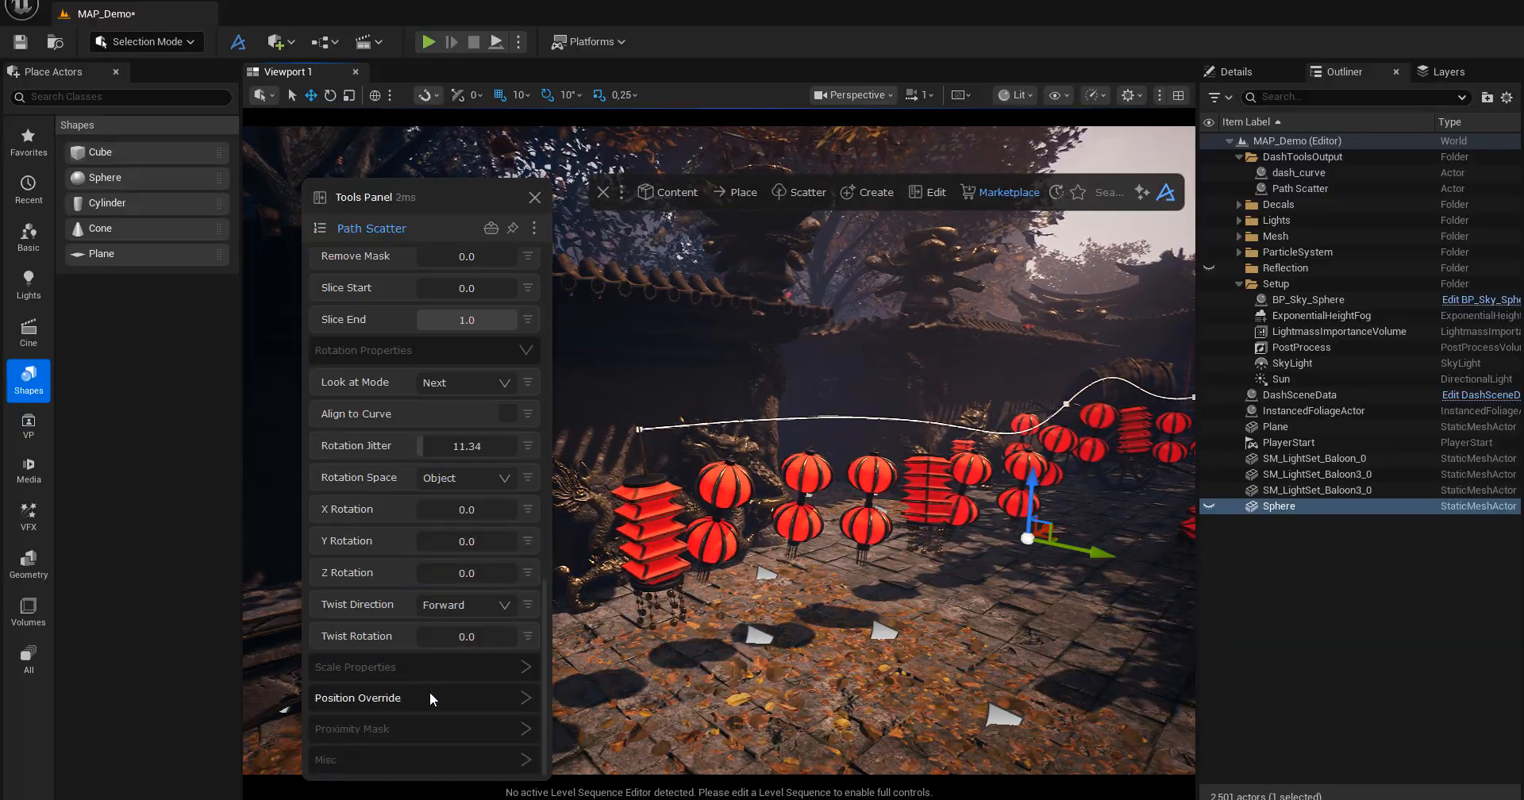
{"action": "mouse_move", "coordinate": [431, 640]}
{"action": "left_mouse_down"}
{"action": "mouse_move", "coordinate": [459, 648]}
{"action": "mouse_move", "coordinate": [417, 649]}
{"action": "left_mouse_up"}
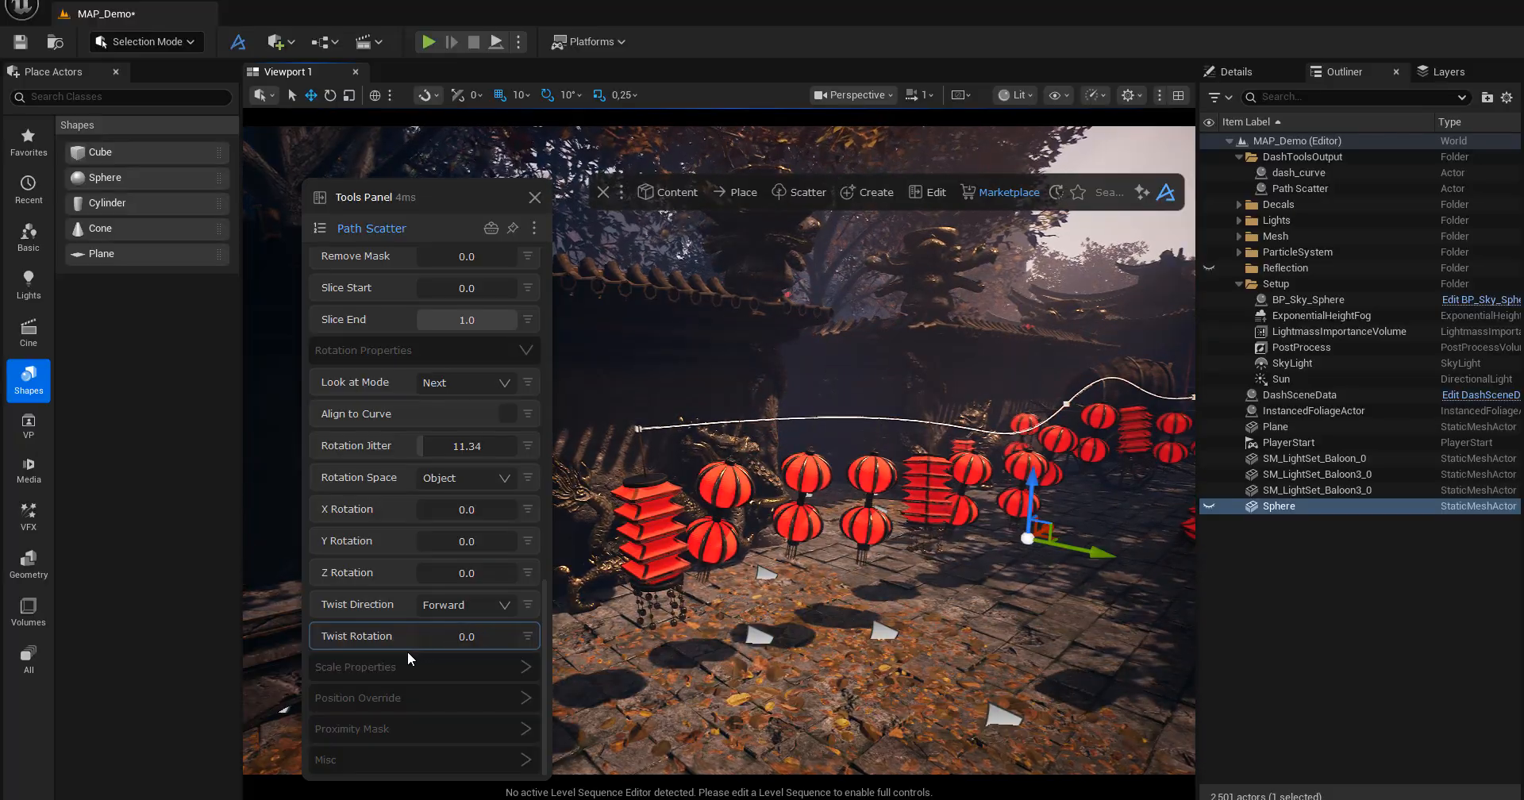
Review the Path Scatter's Scale Properties and collapse them again.
{"action": "left_click", "coordinate": [416, 666]}
{"action": "scroll", "coordinate": [412, 654], "scroll_direction": "down", "scroll_amount": 4}
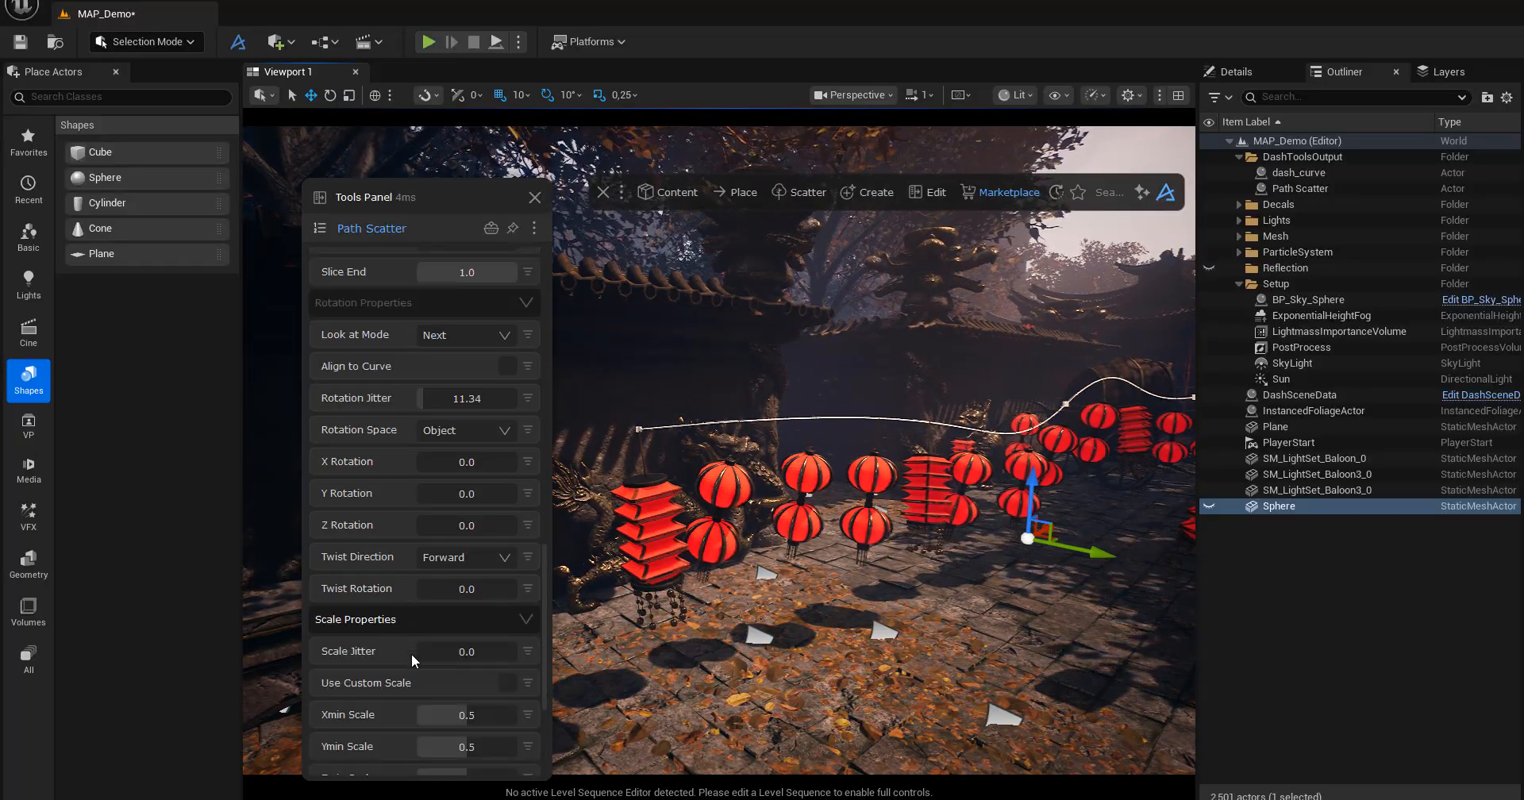
{"action": "left_click", "coordinate": [417, 525]}
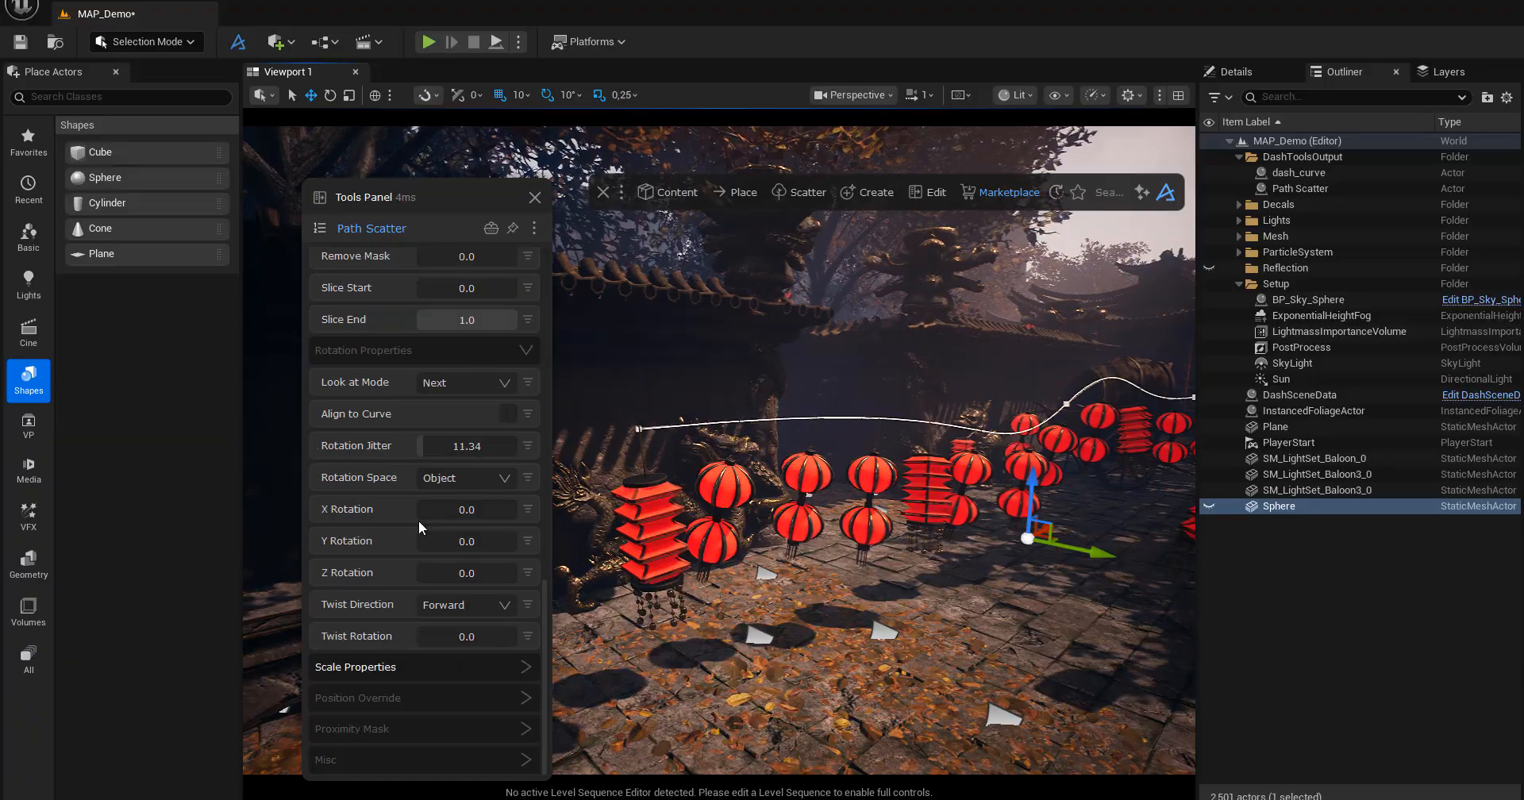
Set the Position Override to X -5.51, Y -7.09 and Z -5.51, and try Randomize Override before leaving it off.
{"action": "left_click", "coordinate": [404, 697]}
{"action": "scroll", "coordinate": [403, 696], "scroll_direction": "down", "scroll_amount": 4}
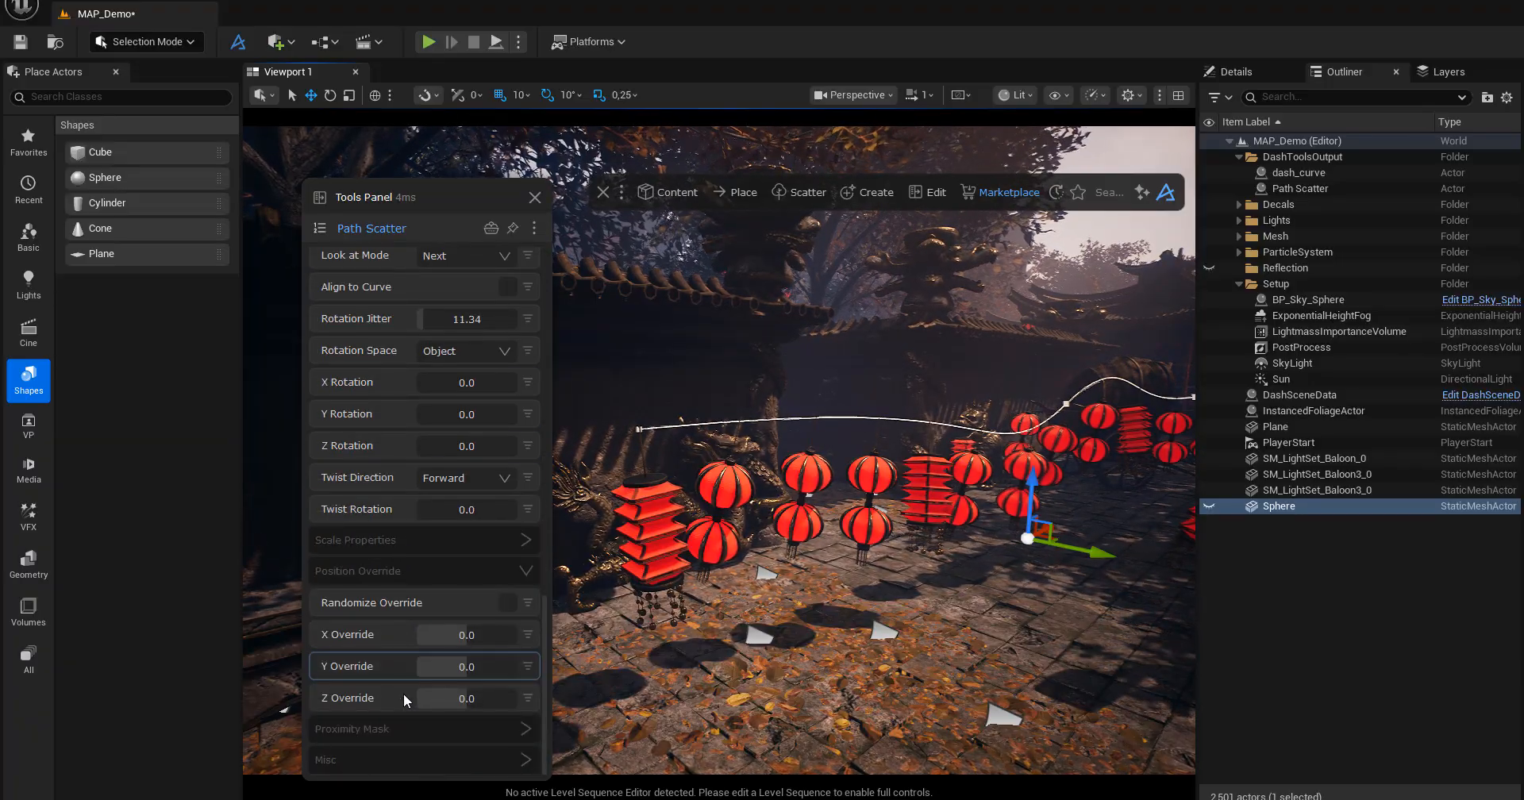
{"action": "left_click_drag", "start_coordinate": [471, 637], "coordinate": [464, 699]}
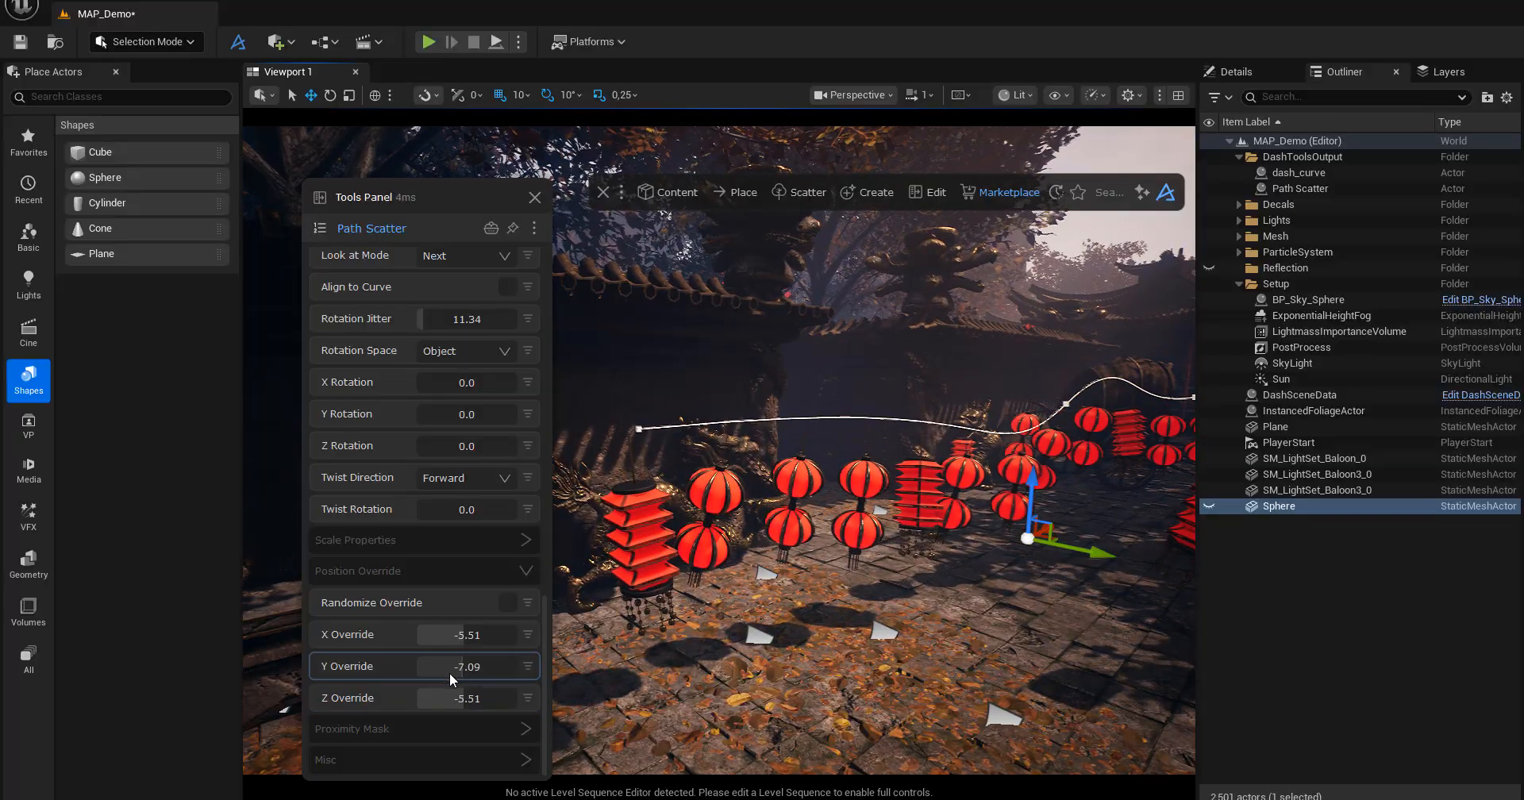
{"action": "left_click", "coordinate": [508, 604]}
{"action": "left_click", "coordinate": [507, 604]}
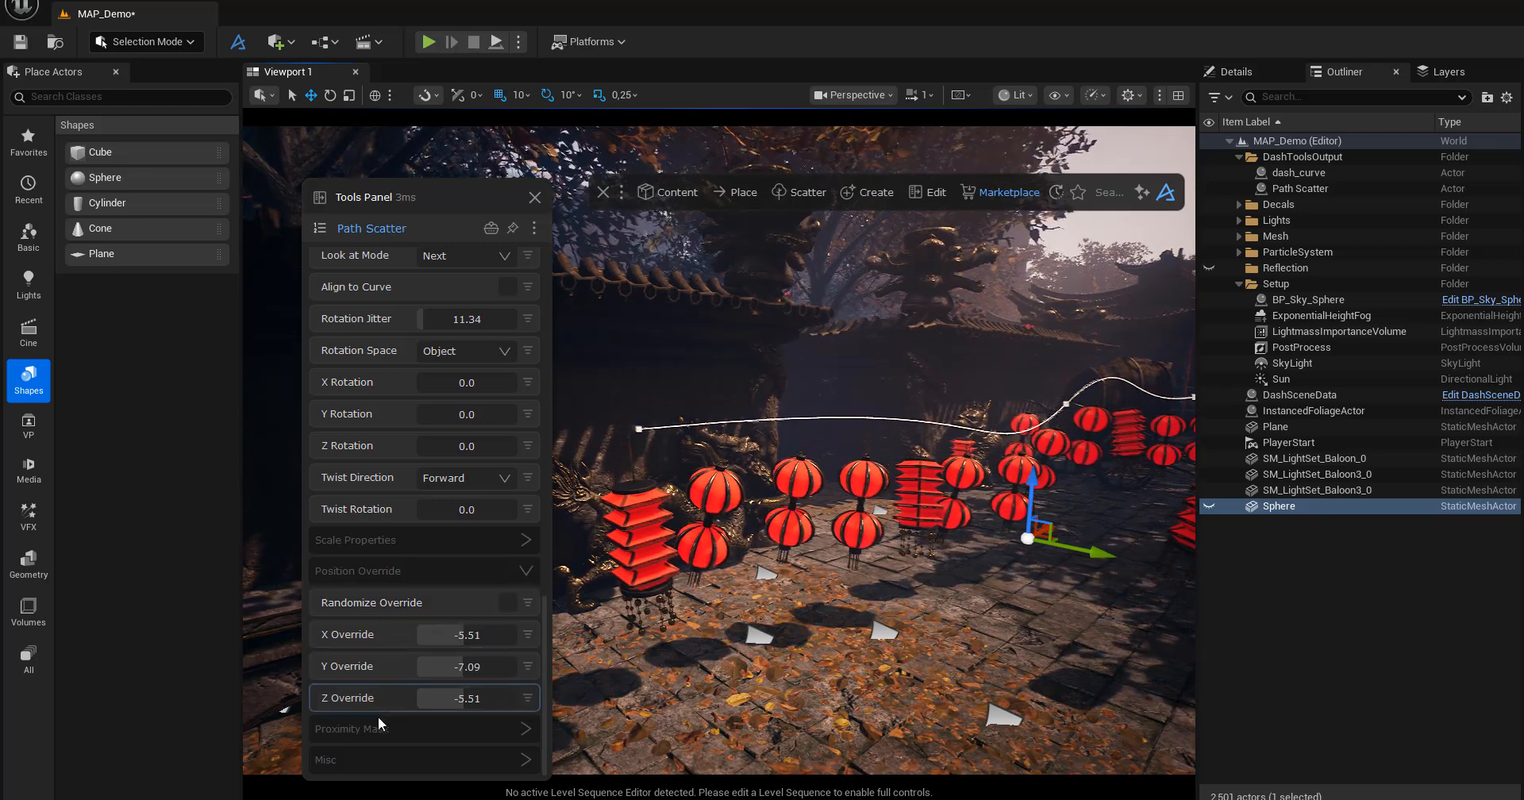
Set the Proximity Mask's Distance to 629.92, expand the Misc settings and make the hidden Sphere actor visible.
{"action": "scroll", "coordinate": [373, 724], "scroll_direction": "down", "scroll_amount": 3}
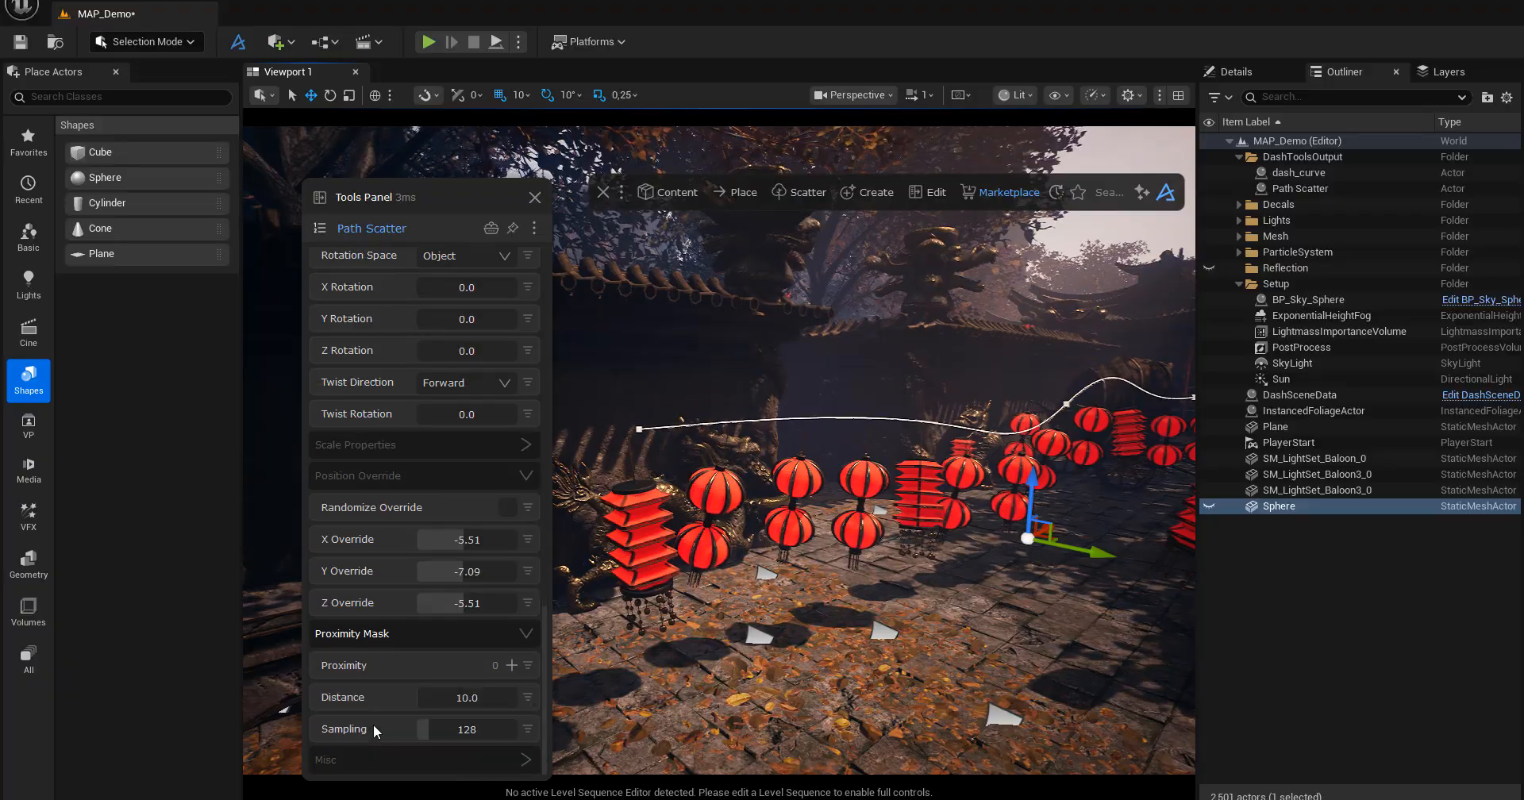
{"action": "left_click", "coordinate": [341, 761]}
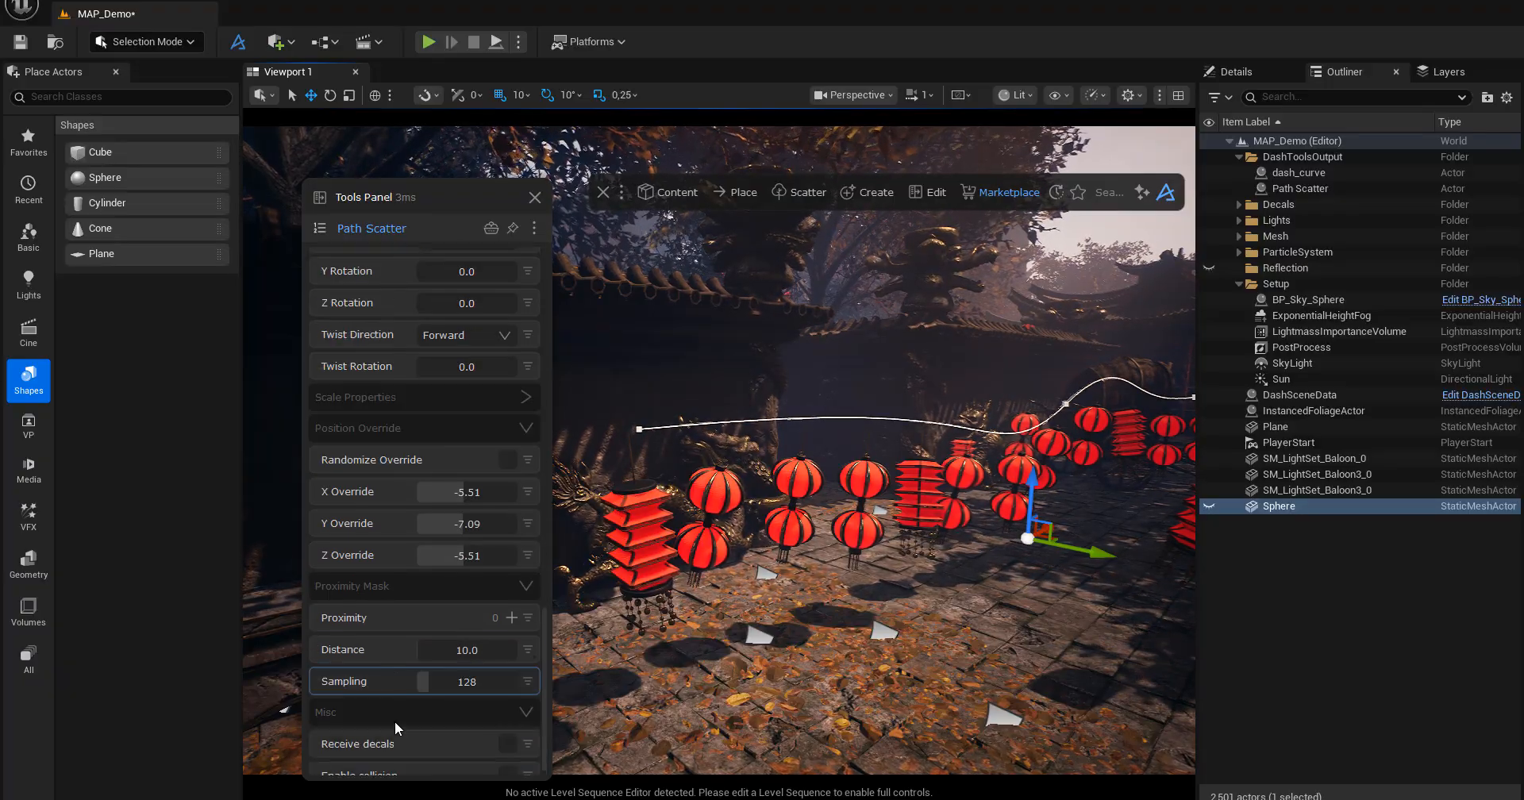
{"action": "scroll", "coordinate": [394, 721], "scroll_direction": "down", "scroll_amount": 2}
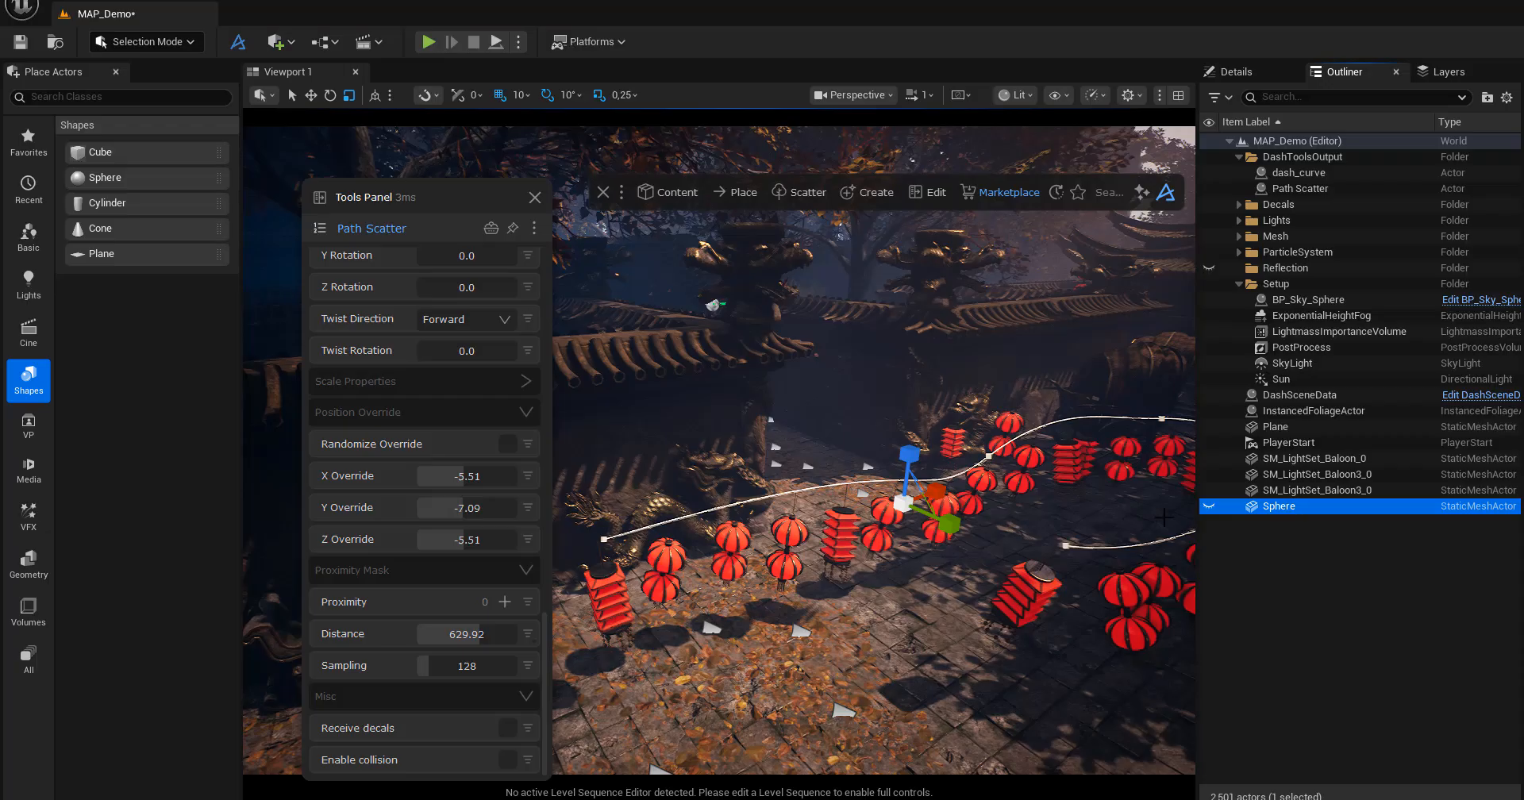
{"action": "left_click", "coordinate": [1210, 508]}
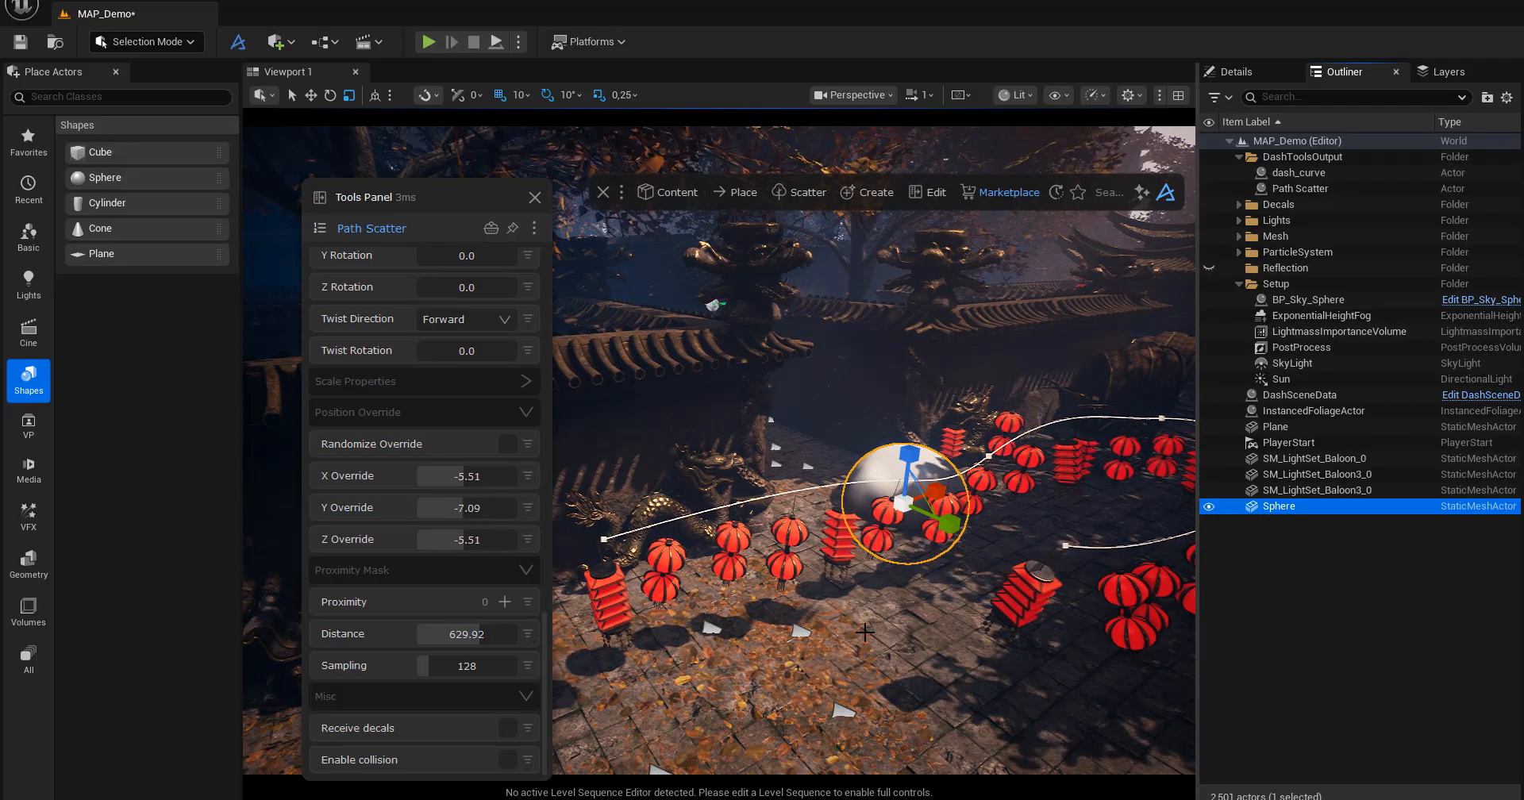
Move the Sphere over the lanterns beside the first stretch of the spline and hide it.
{"action": "mouse_move", "coordinate": [866, 632]}
{"action": "left_mouse_down", "text": "alt"}
{"action": "mouse_move", "coordinate": [913, 642]}
{"action": "mouse_move", "coordinate": [886, 644]}
{"action": "left_mouse_up", "text": "alt"}
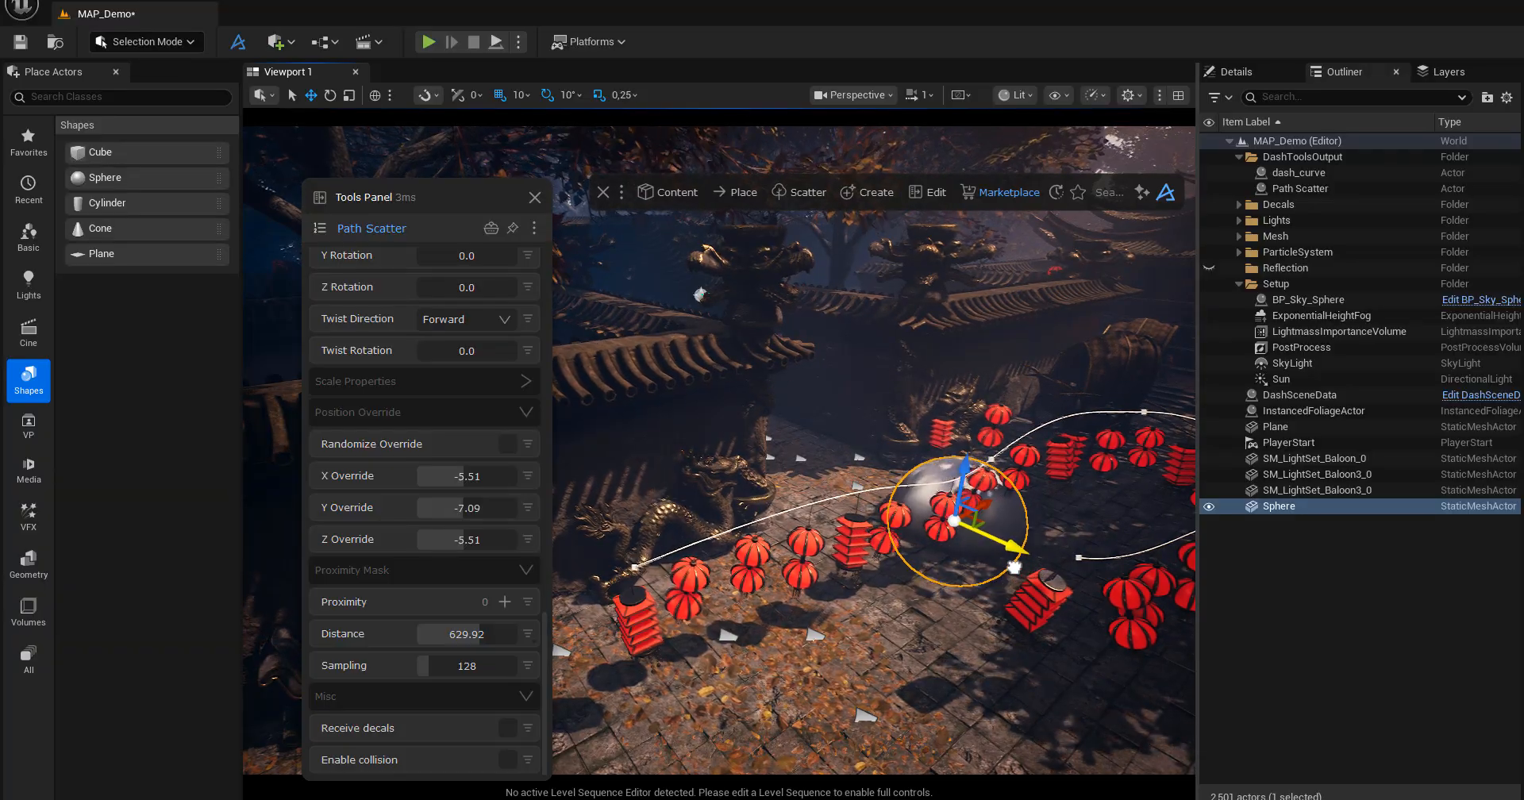
{"action": "left_click_drag", "start_coordinate": [1015, 567], "coordinate": [996, 552], "text": "alt"}
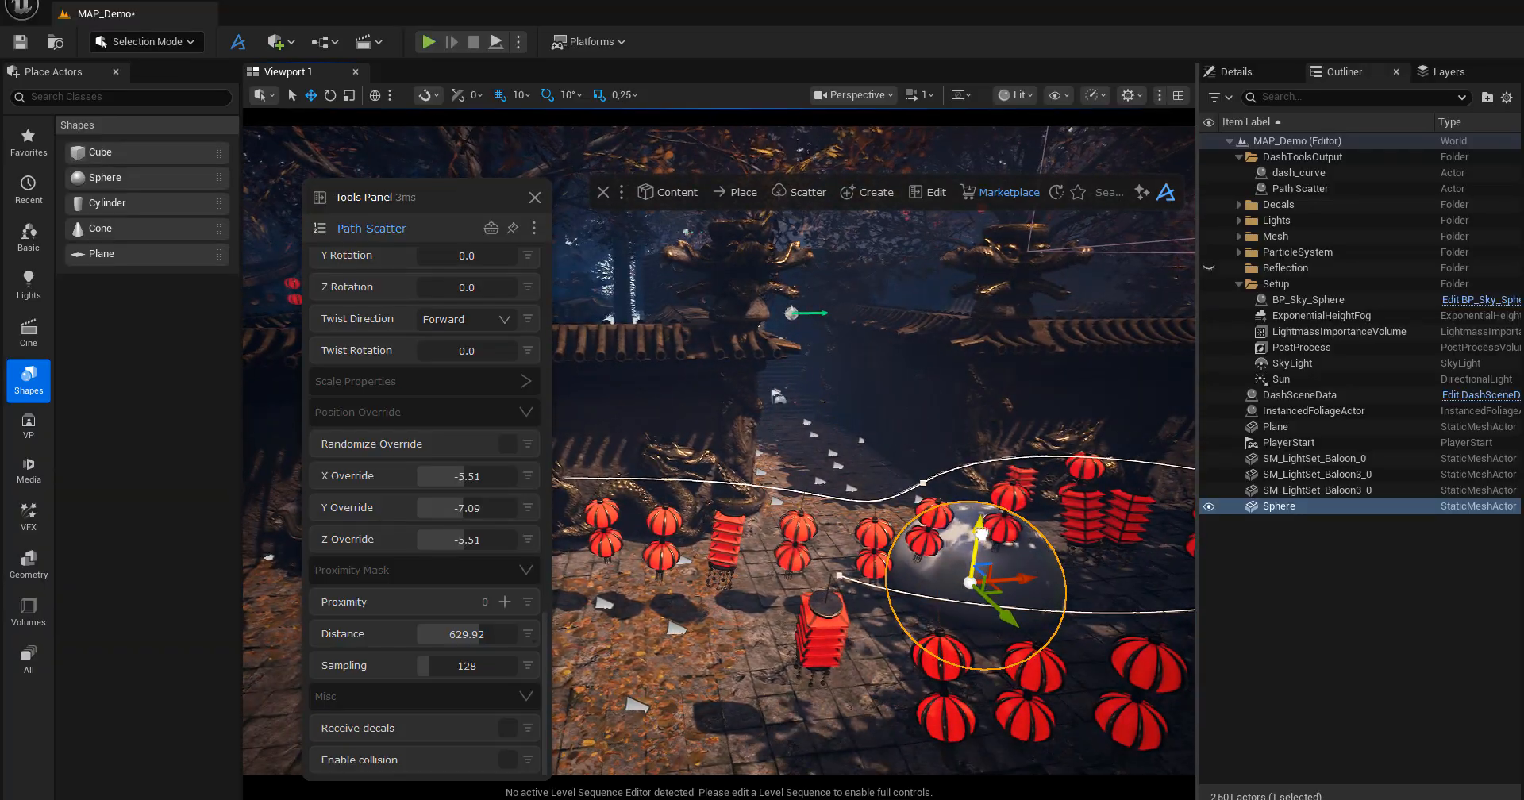
{"action": "left_click_drag", "start_coordinate": [987, 530], "coordinate": [953, 533]}
{"action": "left_click_drag", "start_coordinate": [848, 478], "coordinate": [929, 461], "text": "alt"}
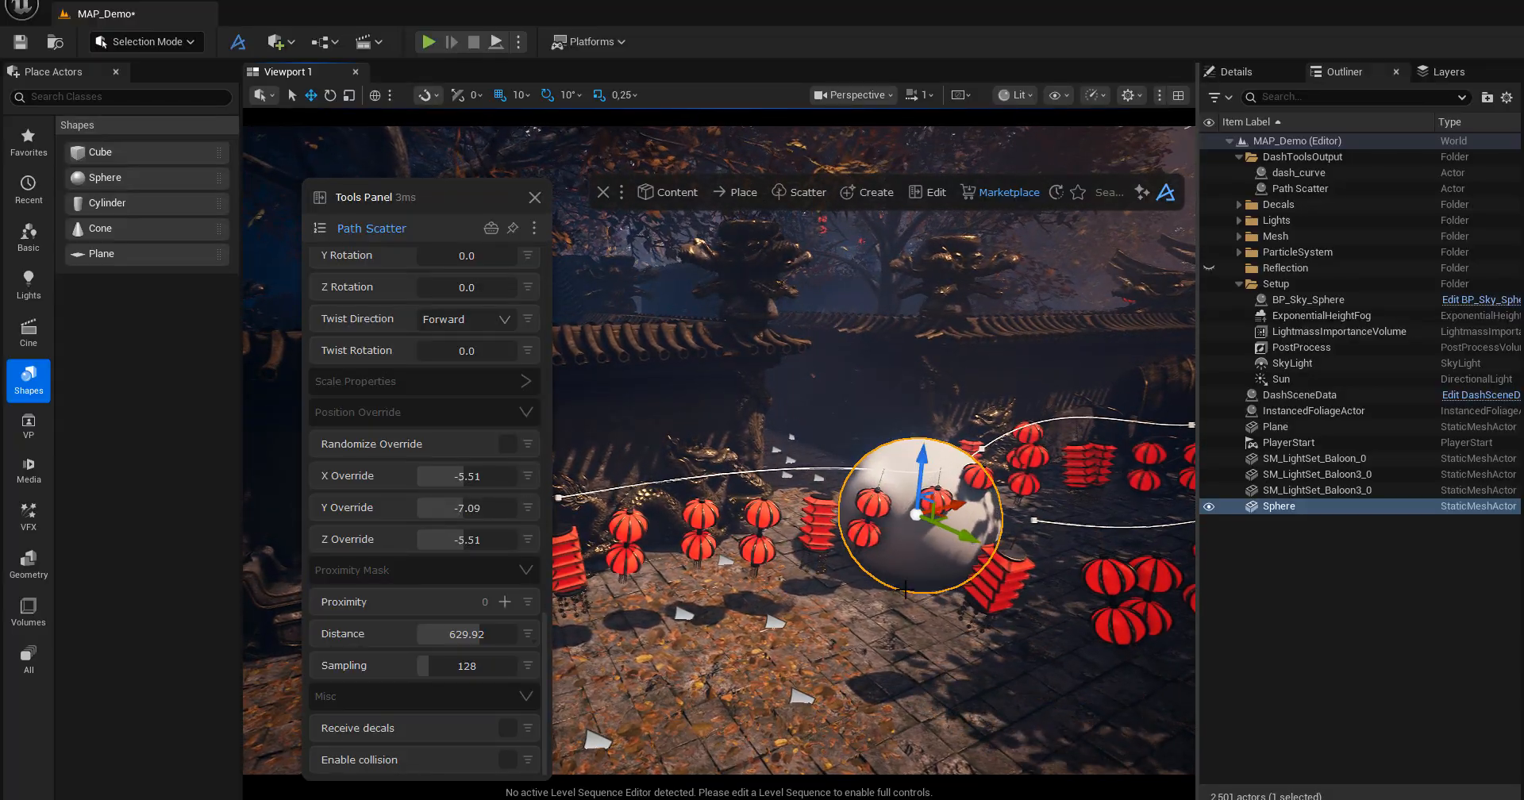
{"action": "left_click", "coordinate": [1209, 508]}
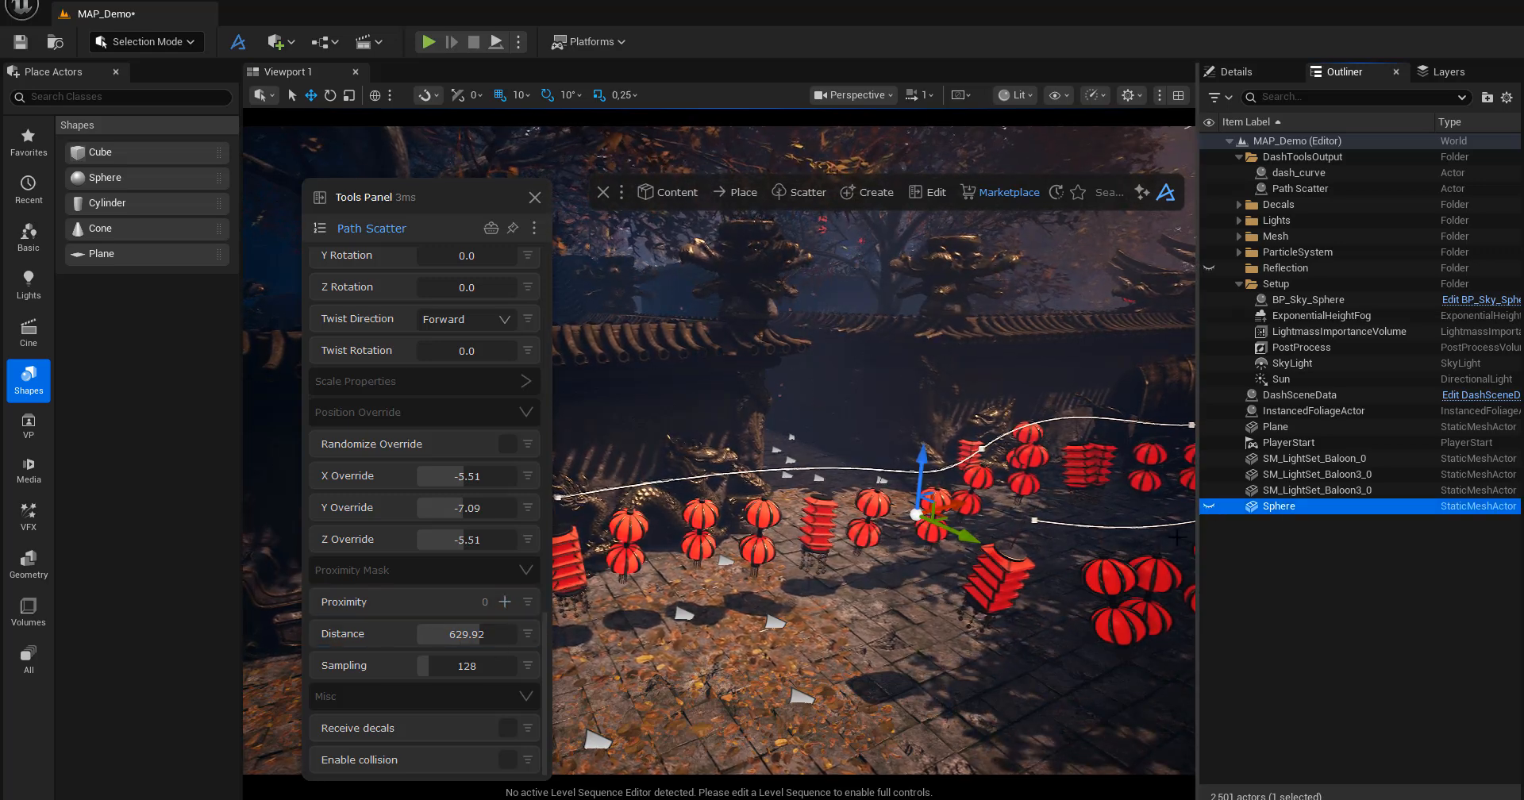
Add the hidden Sphere as the Path Scatter's Proximity mask object and set the mask Distance to 157.48.
{"action": "left_click", "coordinate": [505, 602]}
{"action": "left_click_drag", "start_coordinate": [931, 559], "coordinate": [993, 575], "text": "alt"}
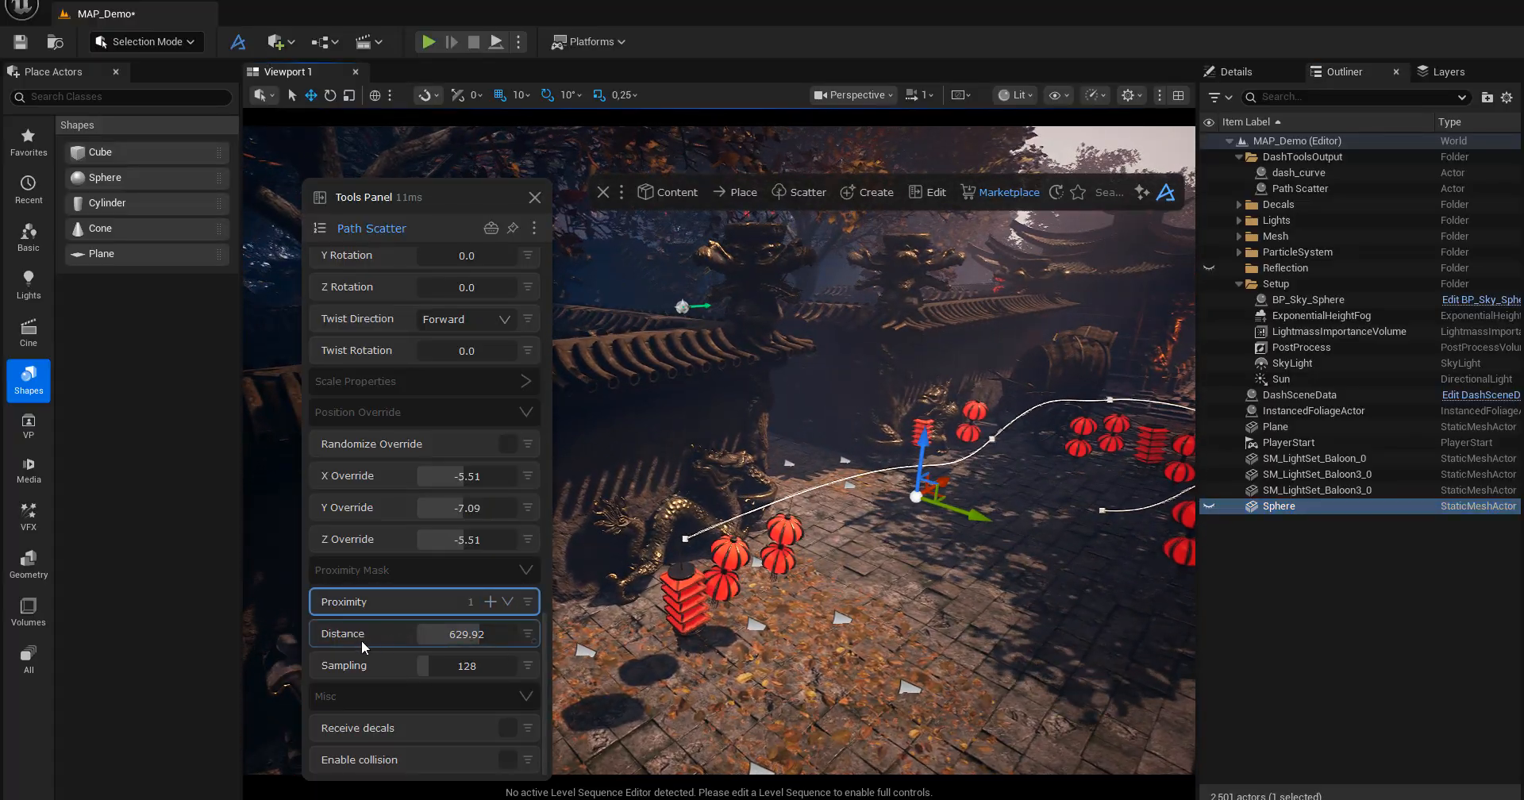
{"action": "left_click_drag", "start_coordinate": [465, 636], "coordinate": [431, 646]}
Shift the hidden Sphere along the spline and inspect the lantern gap it masks out from several angles.
{"action": "left_click_drag", "start_coordinate": [857, 572], "coordinate": [746, 583], "text": "alt"}
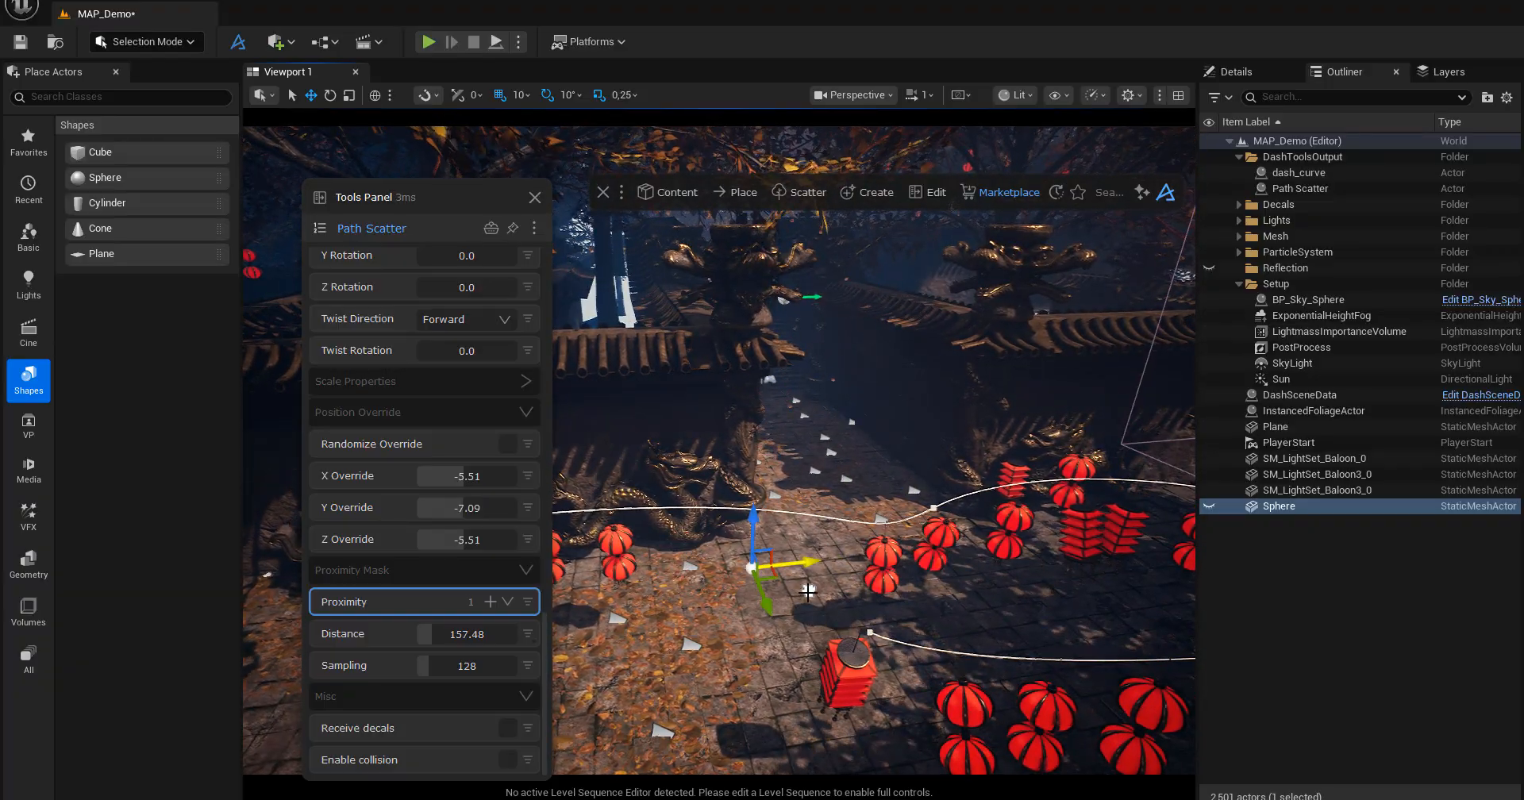
{"action": "left_click_drag", "start_coordinate": [809, 680], "coordinate": [829, 618], "text": "alt"}
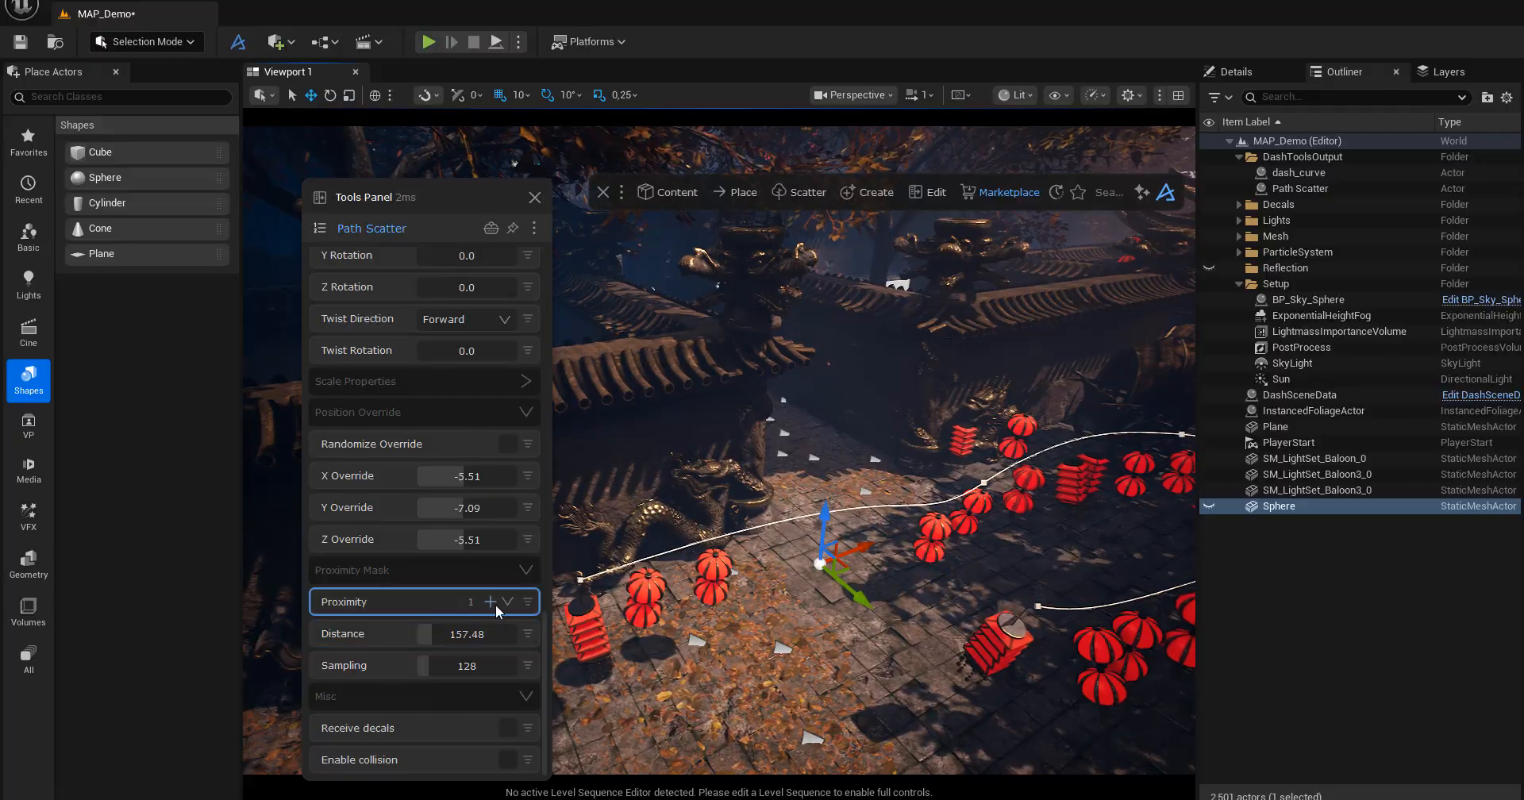
{"action": "left_click_drag", "start_coordinate": [682, 680], "coordinate": [858, 629], "text": "alt"}
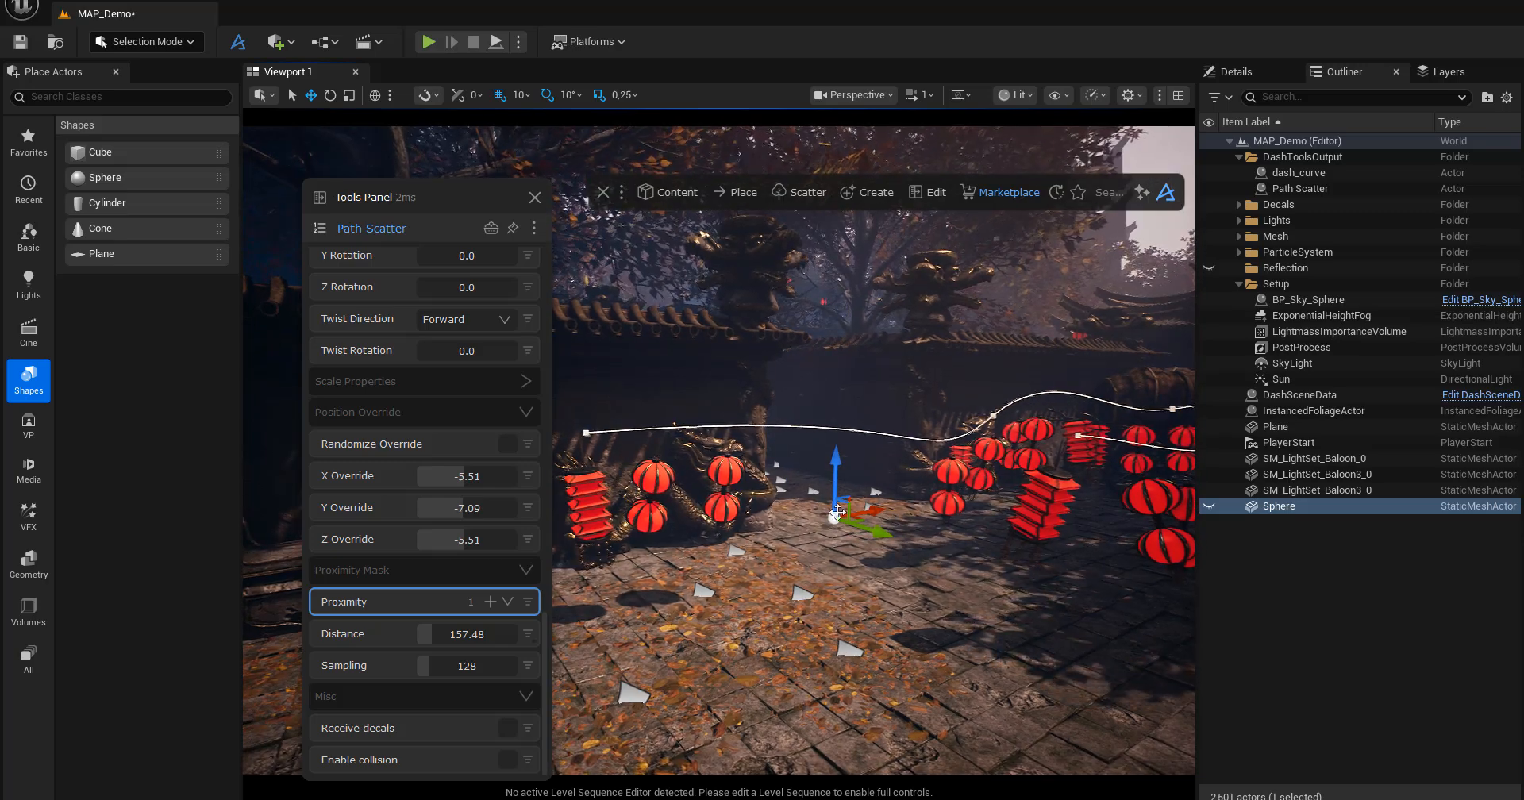
{"action": "left_click_drag", "start_coordinate": [881, 507], "coordinate": [924, 570], "text": "alt"}
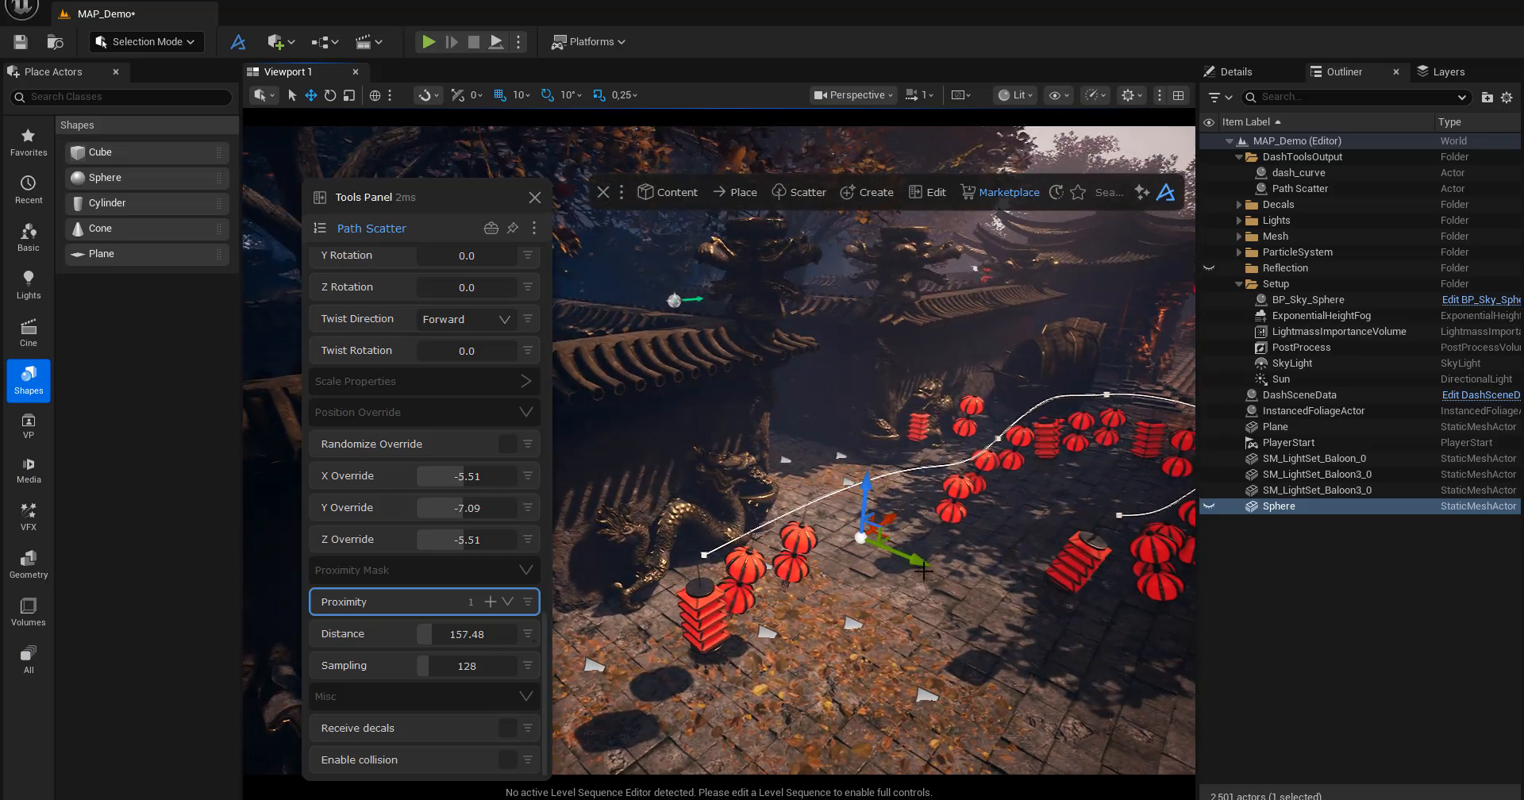
{"action": "left_click_drag", "start_coordinate": [1009, 536], "coordinate": [949, 472], "text": "alt"}
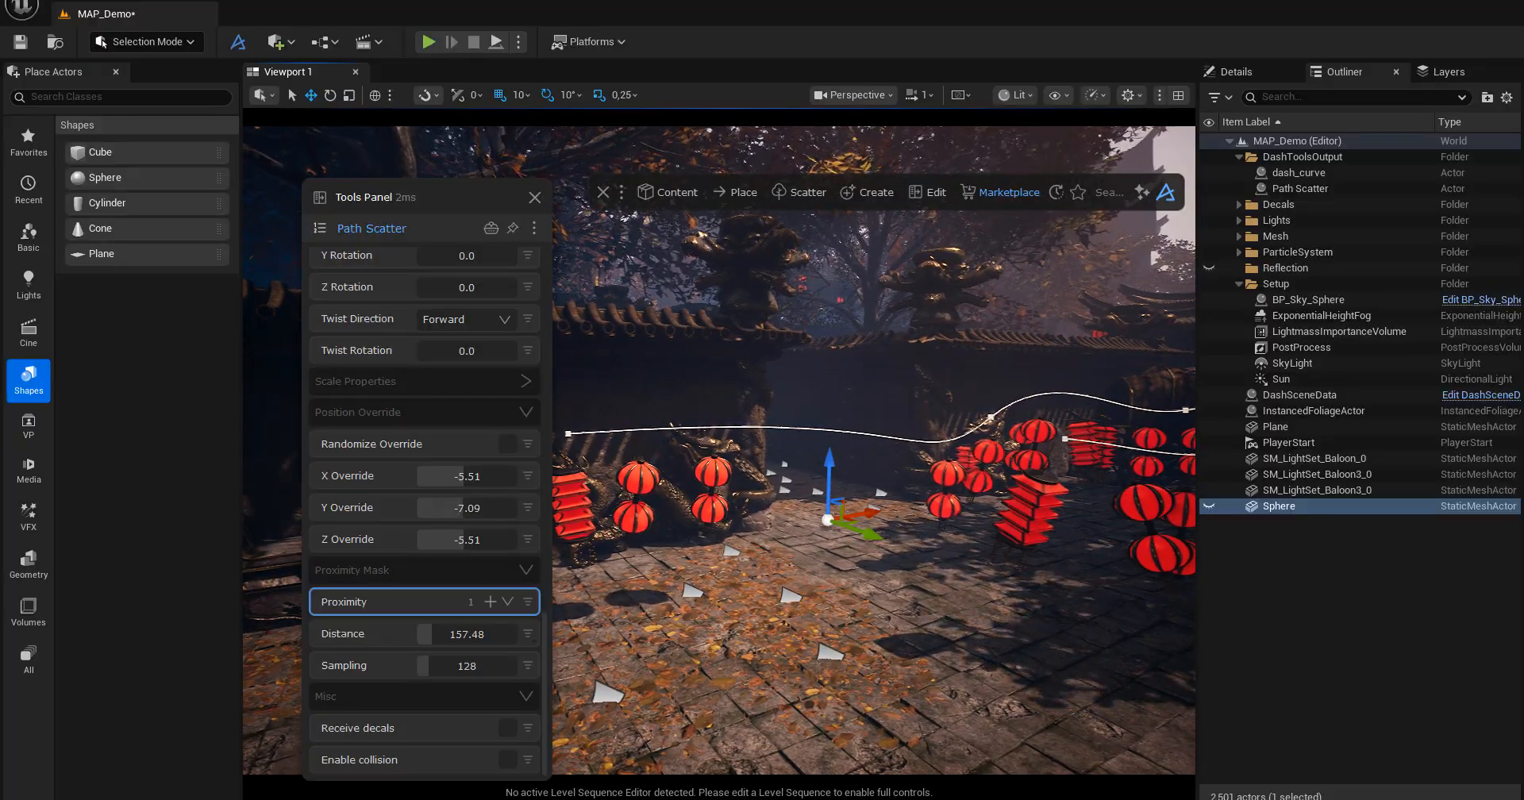
{"action": "left_click_drag", "start_coordinate": [782, 560], "coordinate": [810, 594], "text": "alt"}
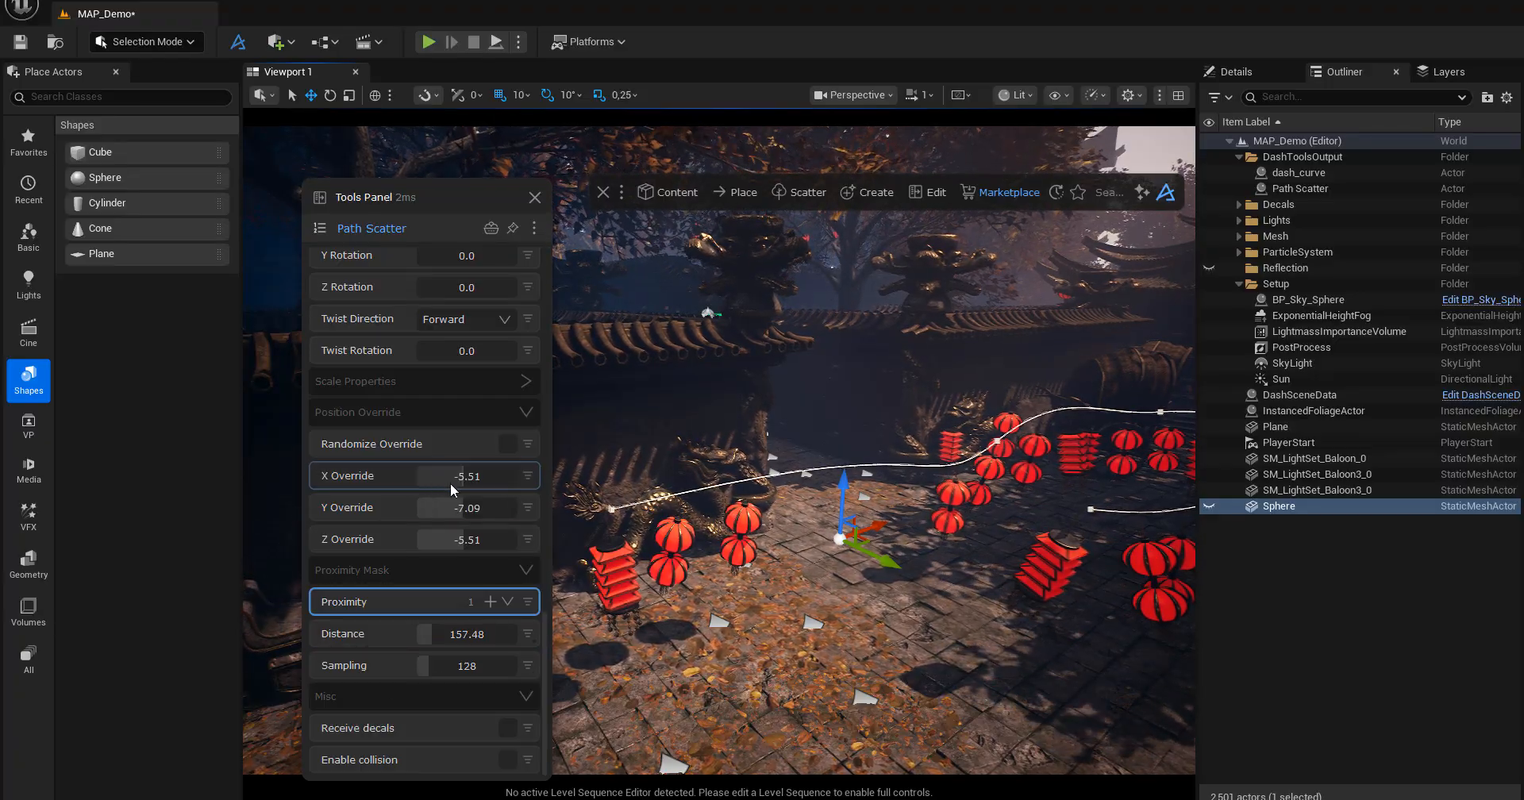
Collapse the Proximity Mask, Rotation Properties, Feature Masking and Base Properties sections, and move the Tools Panel away from the lanterns.
{"action": "left_click", "coordinate": [357, 569]}
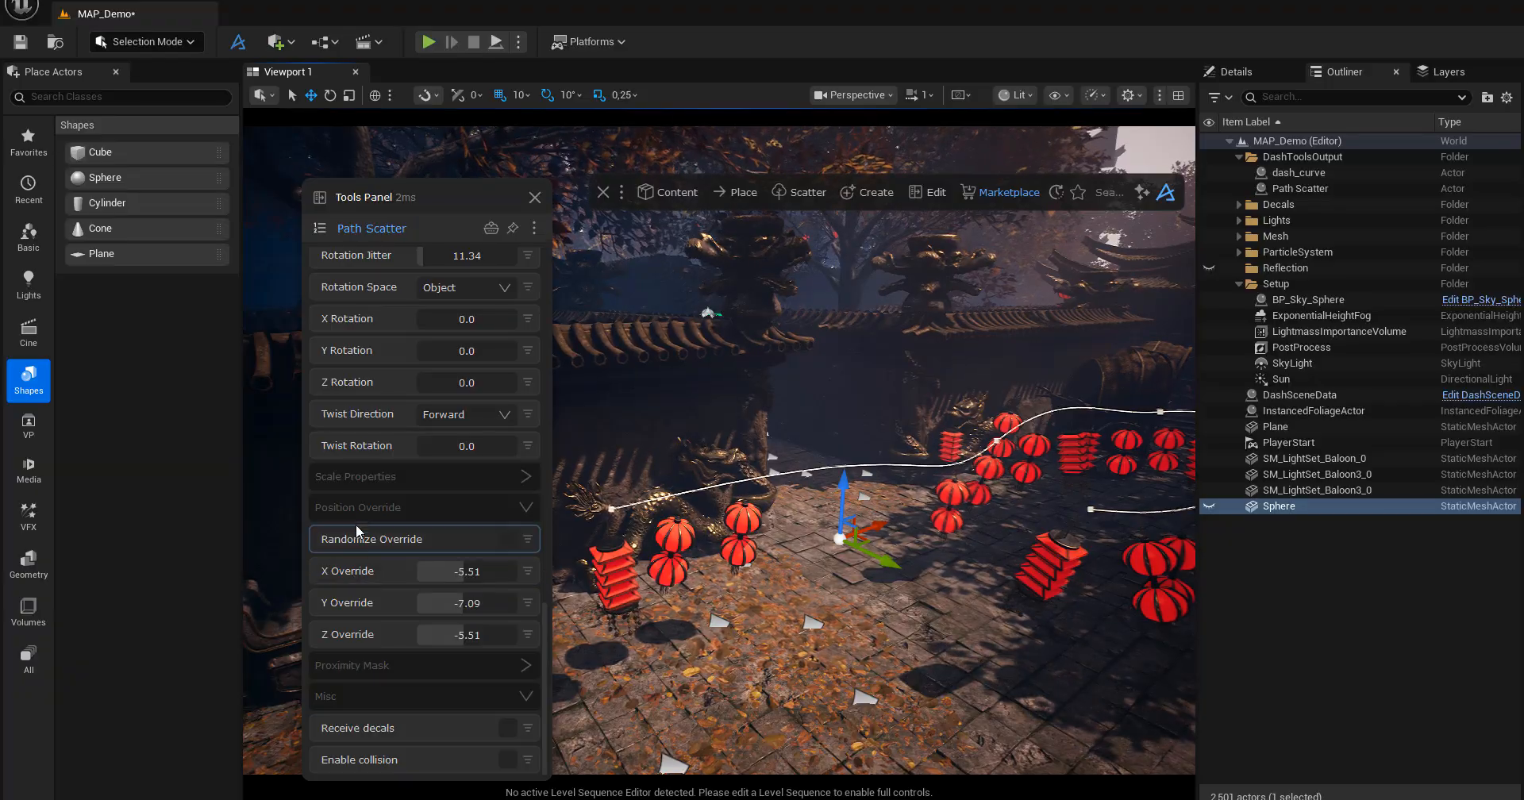
{"action": "scroll", "coordinate": [411, 441], "scroll_direction": "up", "scroll_amount": 5}
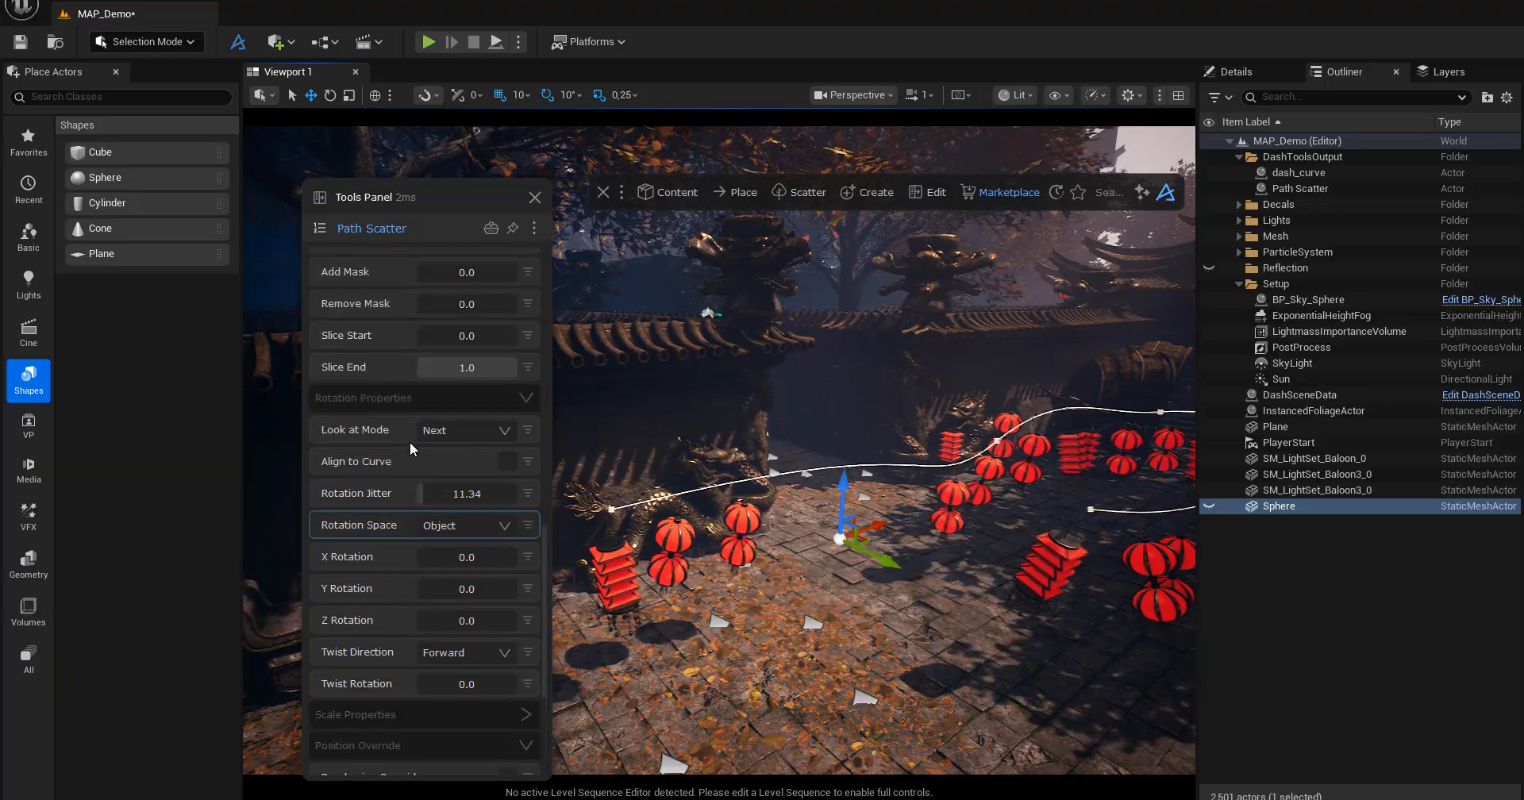
{"action": "scroll", "coordinate": [409, 442], "scroll_direction": "up", "scroll_amount": 1}
{"action": "left_click", "coordinate": [406, 446]}
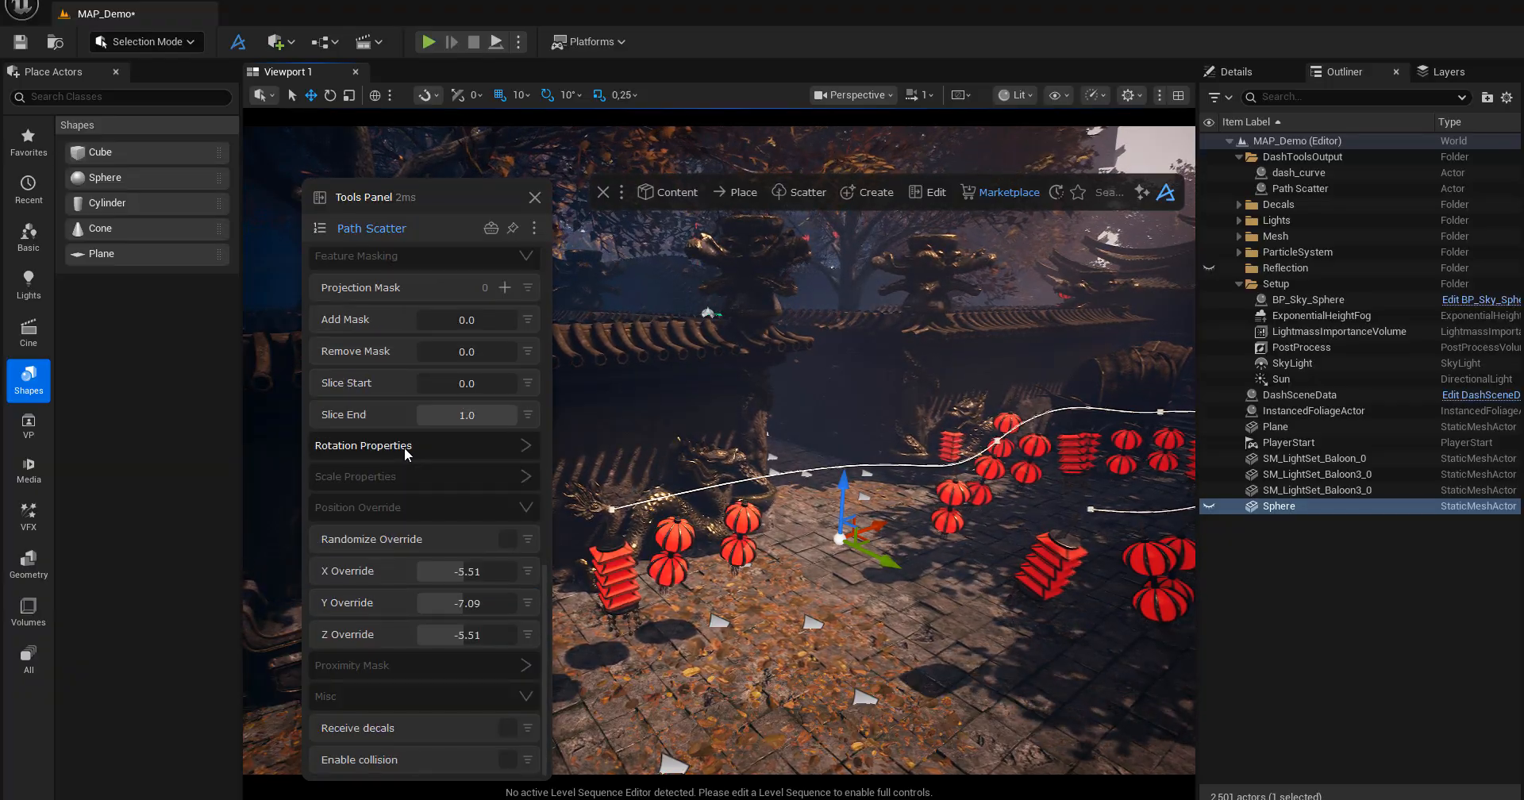
{"action": "left_click", "coordinate": [388, 257]}
{"action": "scroll", "coordinate": [388, 413], "scroll_direction": "up", "scroll_amount": 10}
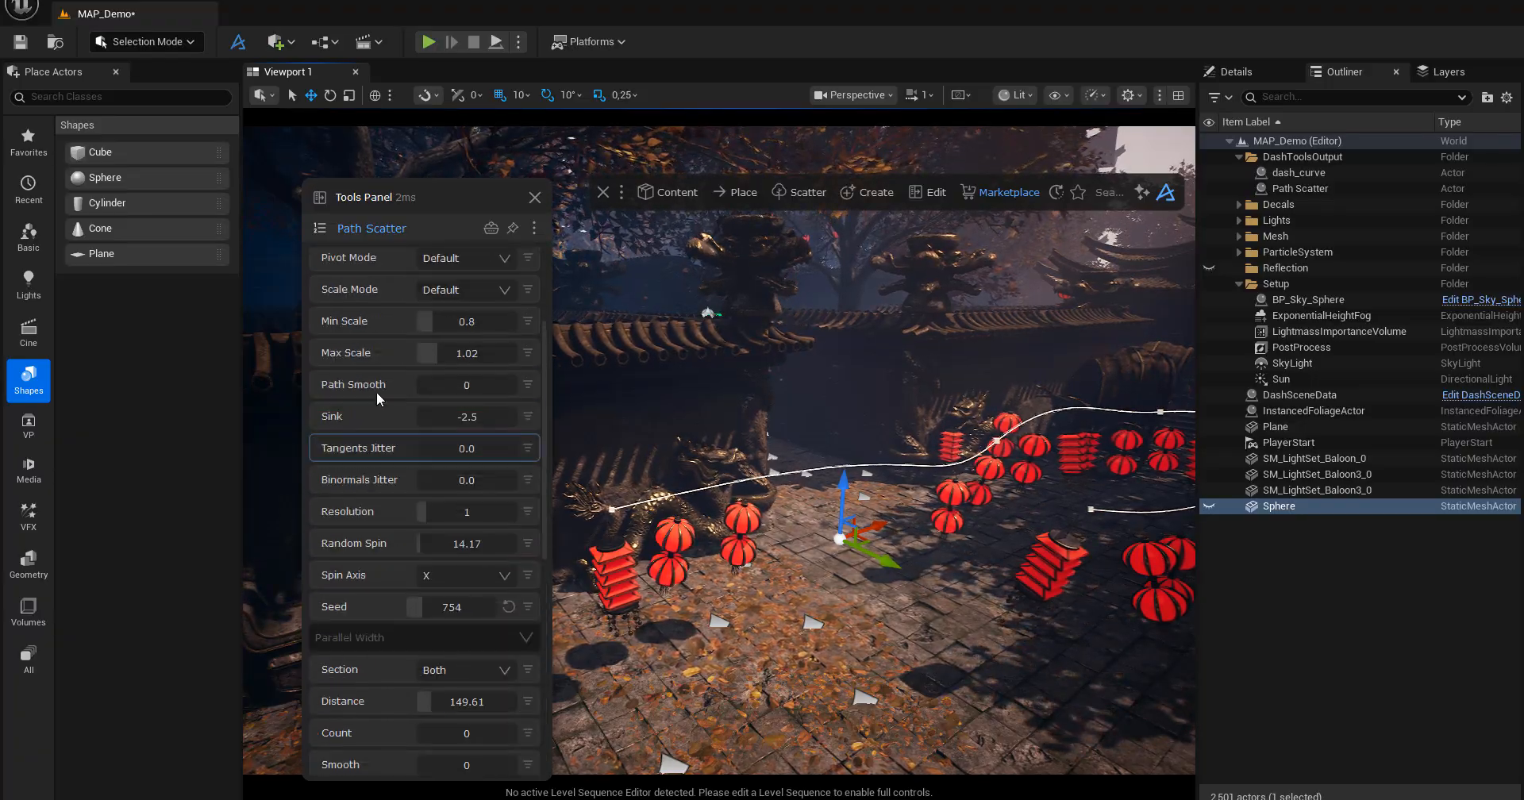
{"action": "scroll", "coordinate": [375, 393], "scroll_direction": "up", "scroll_amount": 5}
{"action": "left_click", "coordinate": [383, 262]}
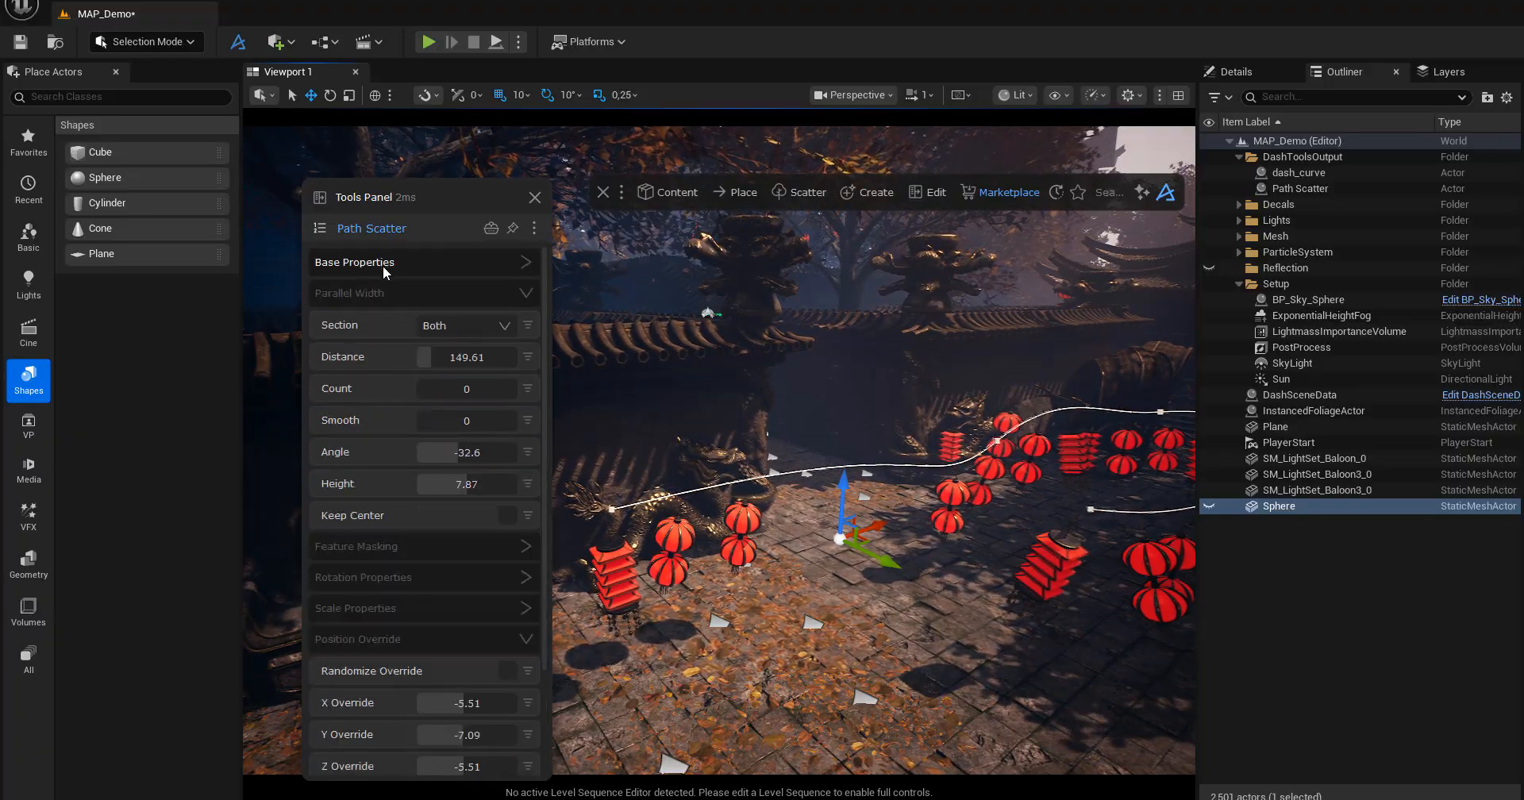
{"action": "left_click_drag", "start_coordinate": [424, 189], "coordinate": [318, 241]}
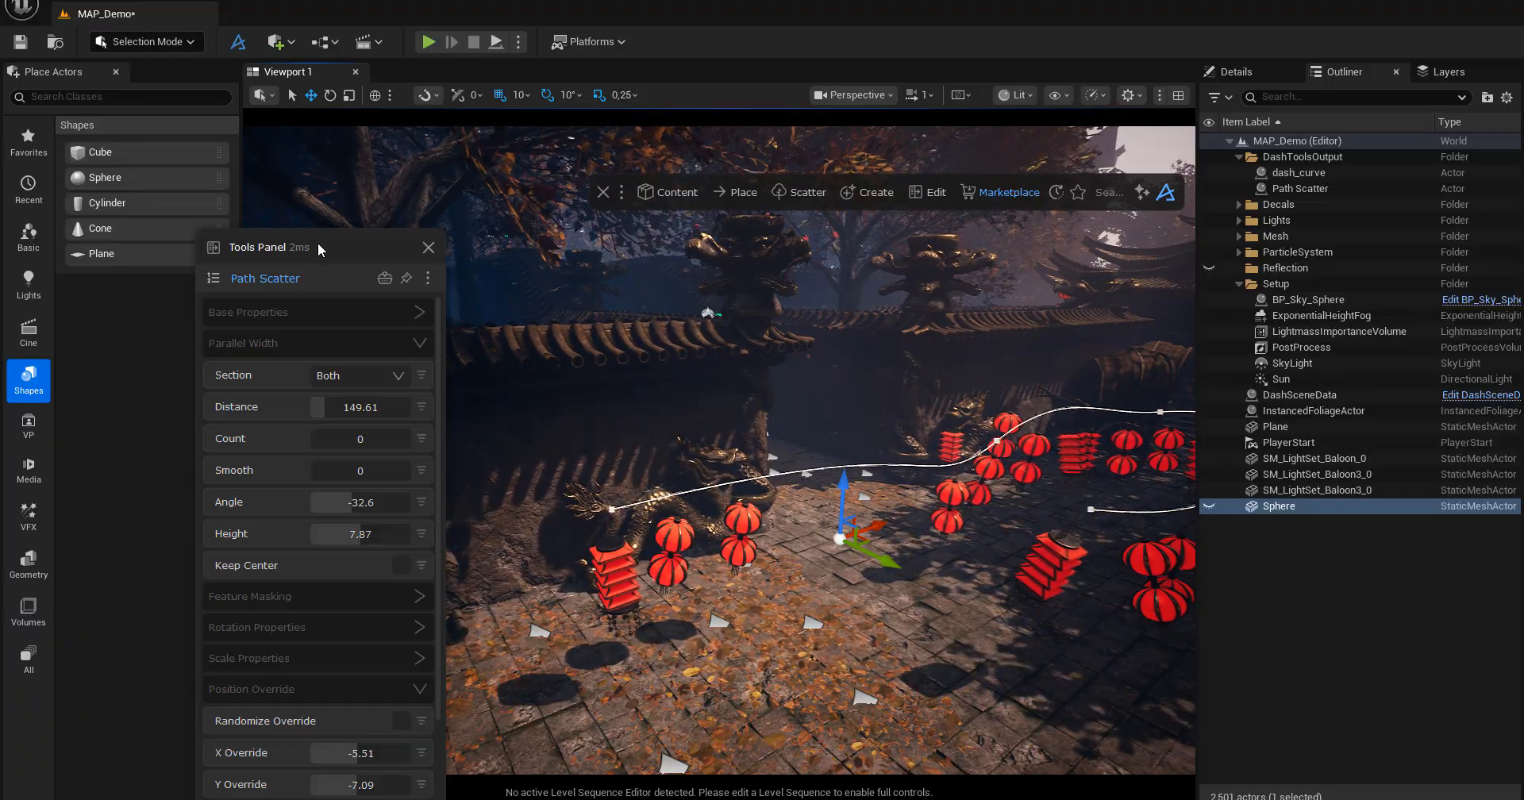
{"action": "left_click_drag", "start_coordinate": [763, 524], "coordinate": [814, 469], "text": "alt"}
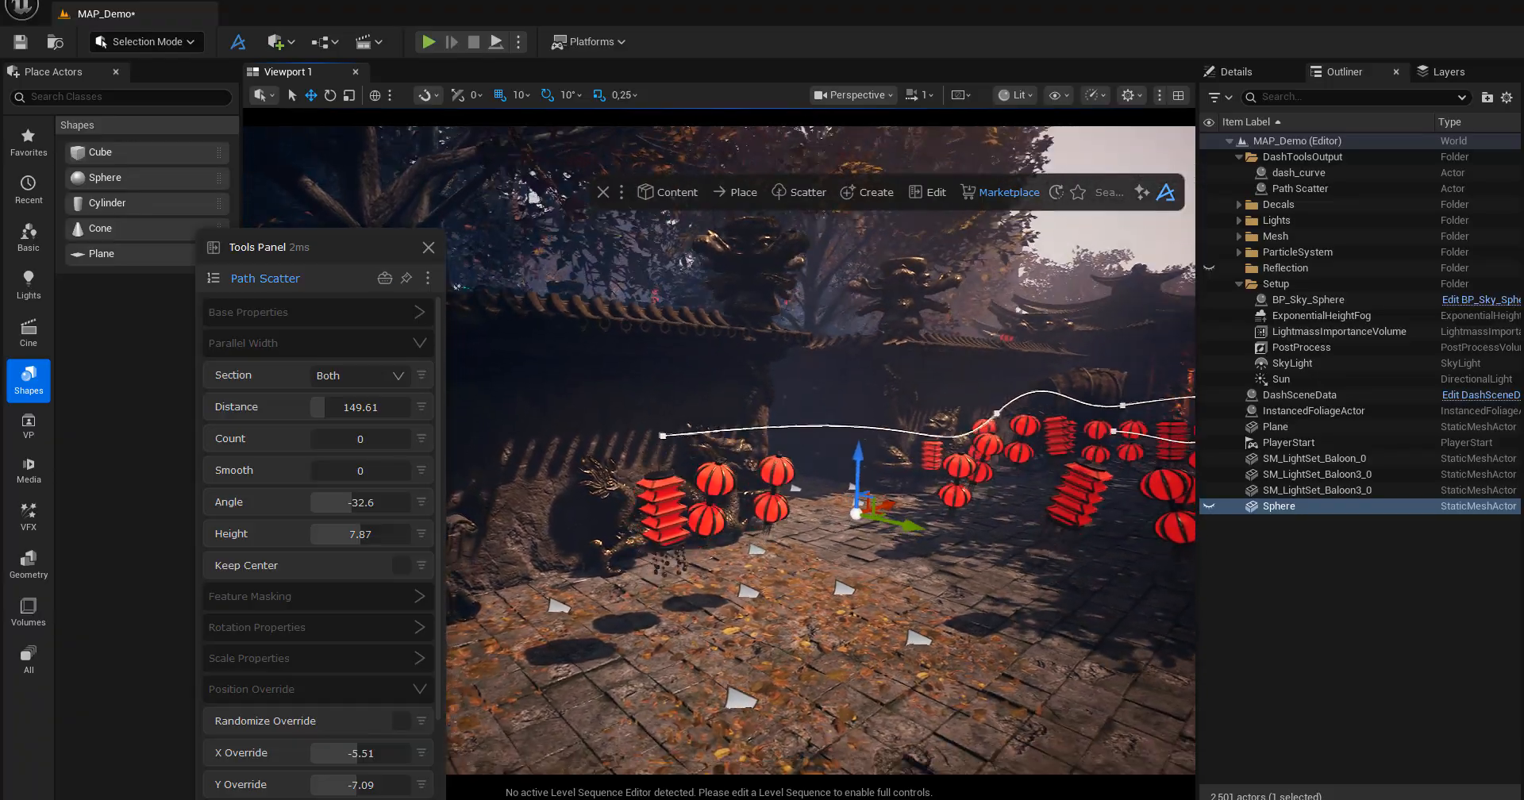
{"action": "key", "text": "w"}
{"action": "right_click_drag", "start_coordinate": [814, 469], "coordinate": [759, 480]}
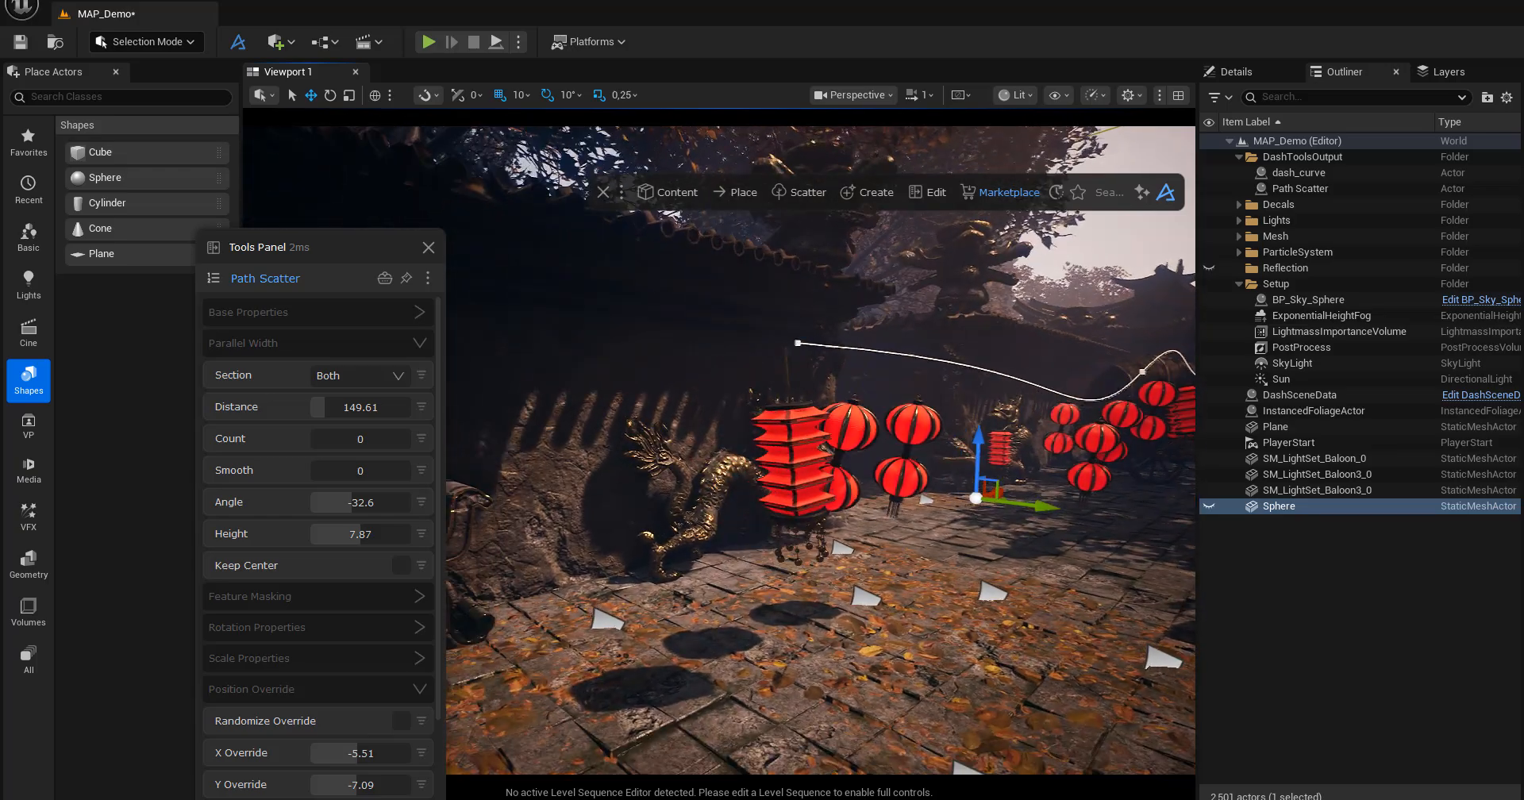
{"action": "right_click_drag", "start_coordinate": [992, 484], "coordinate": [1067, 501]}
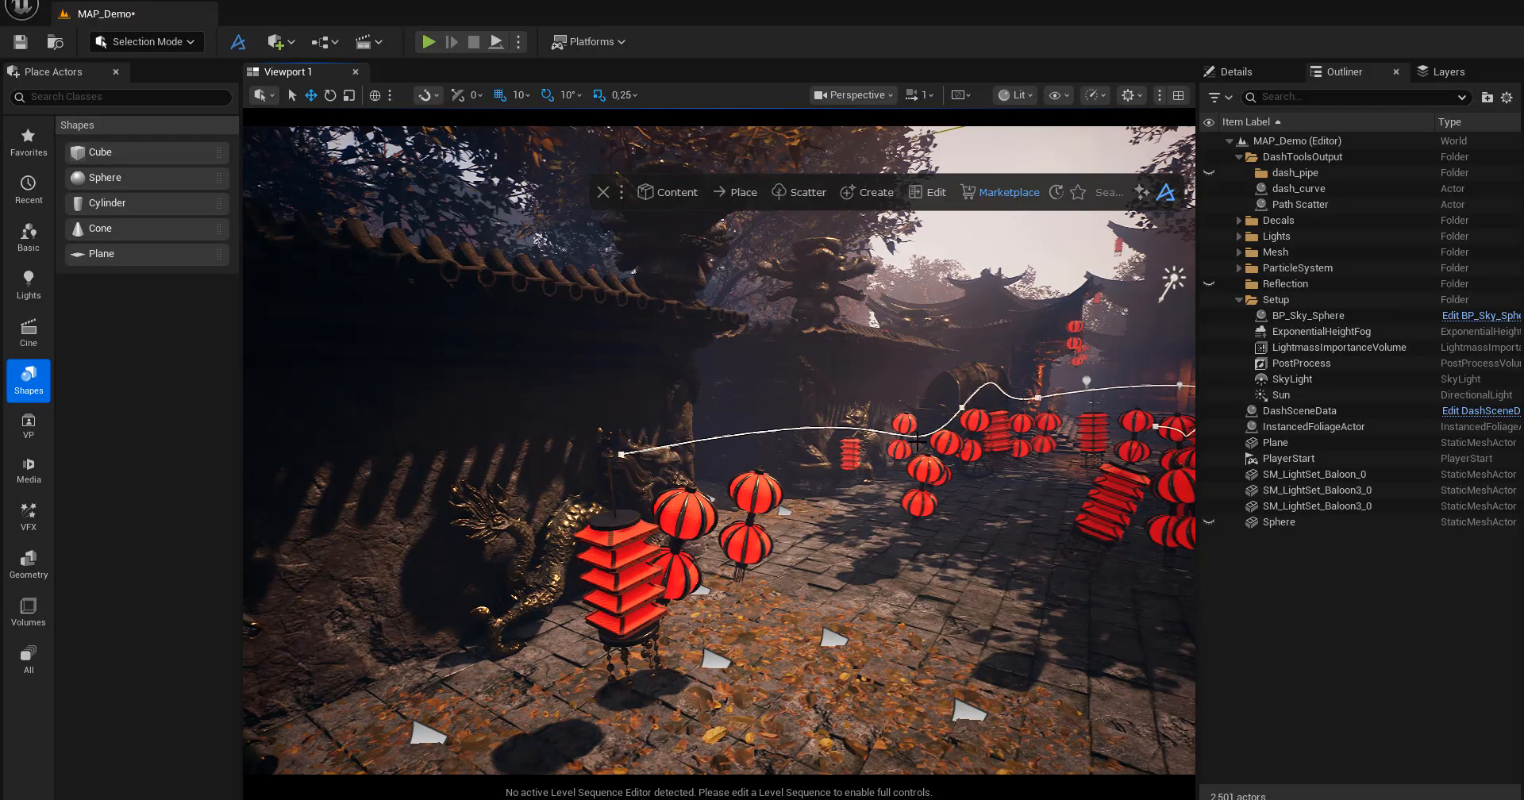
{"action": "left_click_drag", "start_coordinate": [932, 494], "coordinate": [897, 491], "text": "alt"}
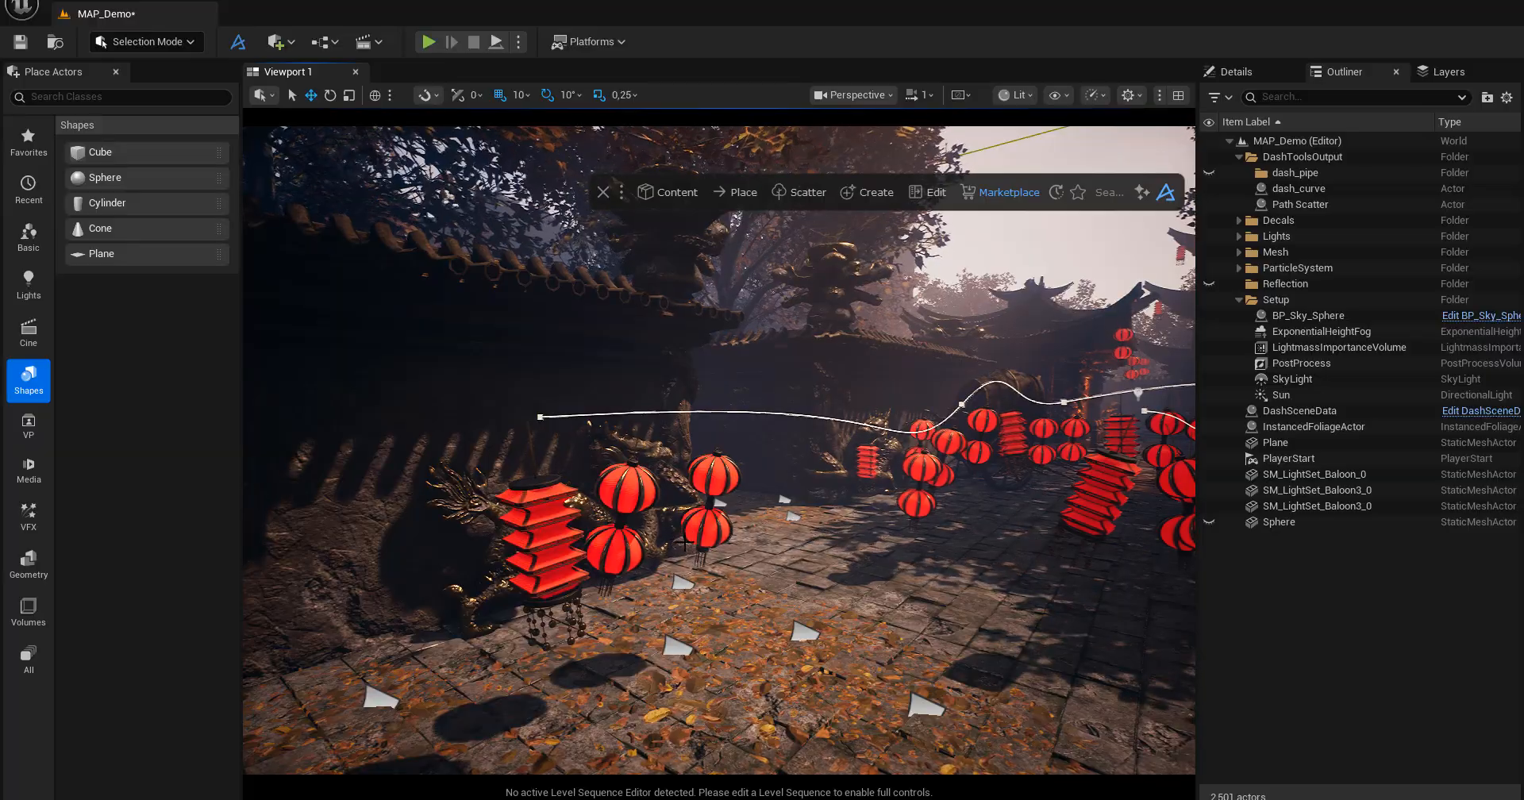
Run the Create Pipes curve tool and assign dash_curve as its curve to build a pipe along the spline.
{"action": "left_click", "coordinate": [873, 194]}
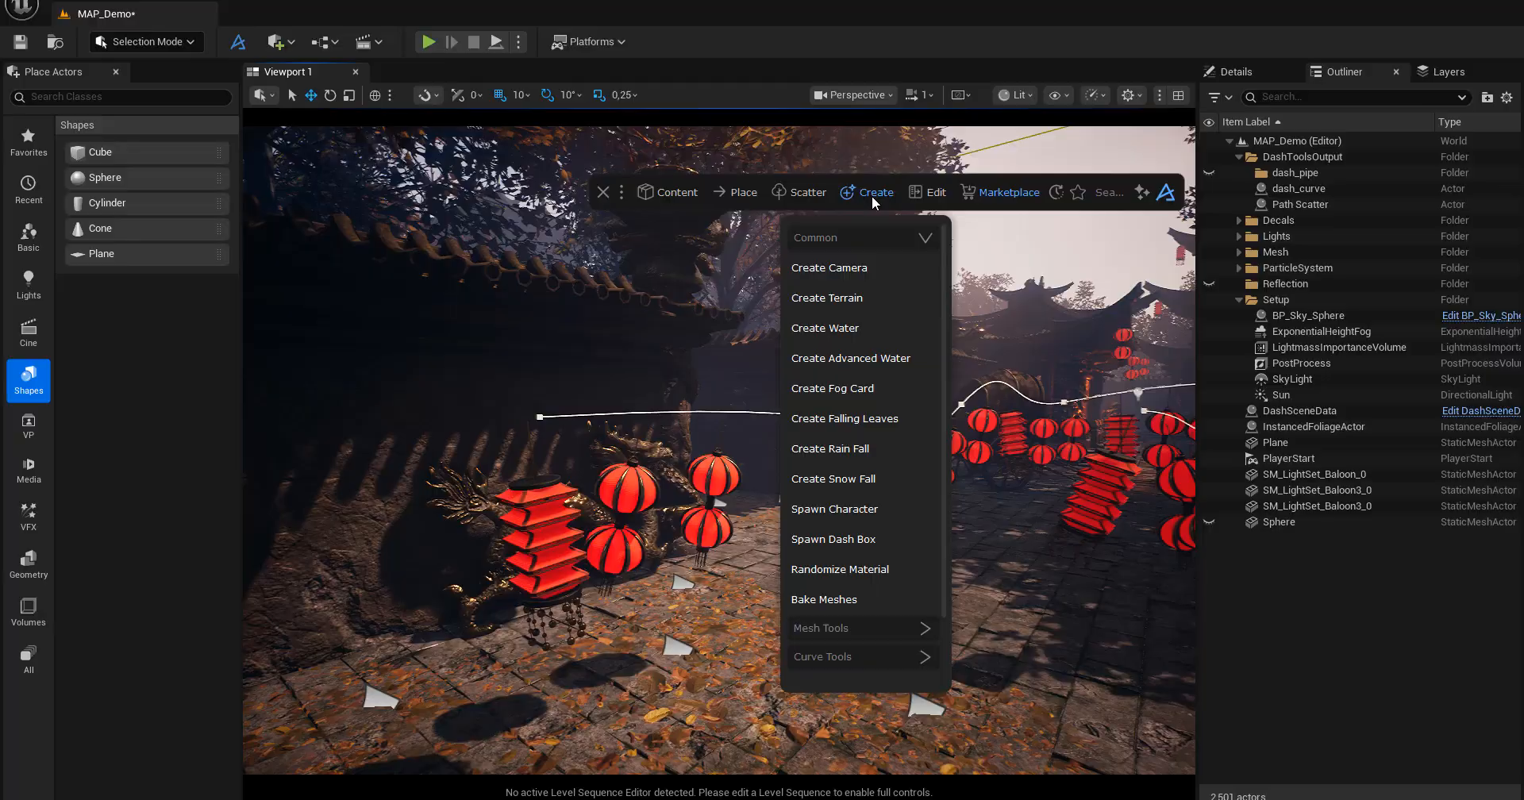
{"action": "left_click", "coordinate": [842, 656]}
{"action": "scroll", "coordinate": [854, 583], "scroll_direction": "down", "scroll_amount": 8}
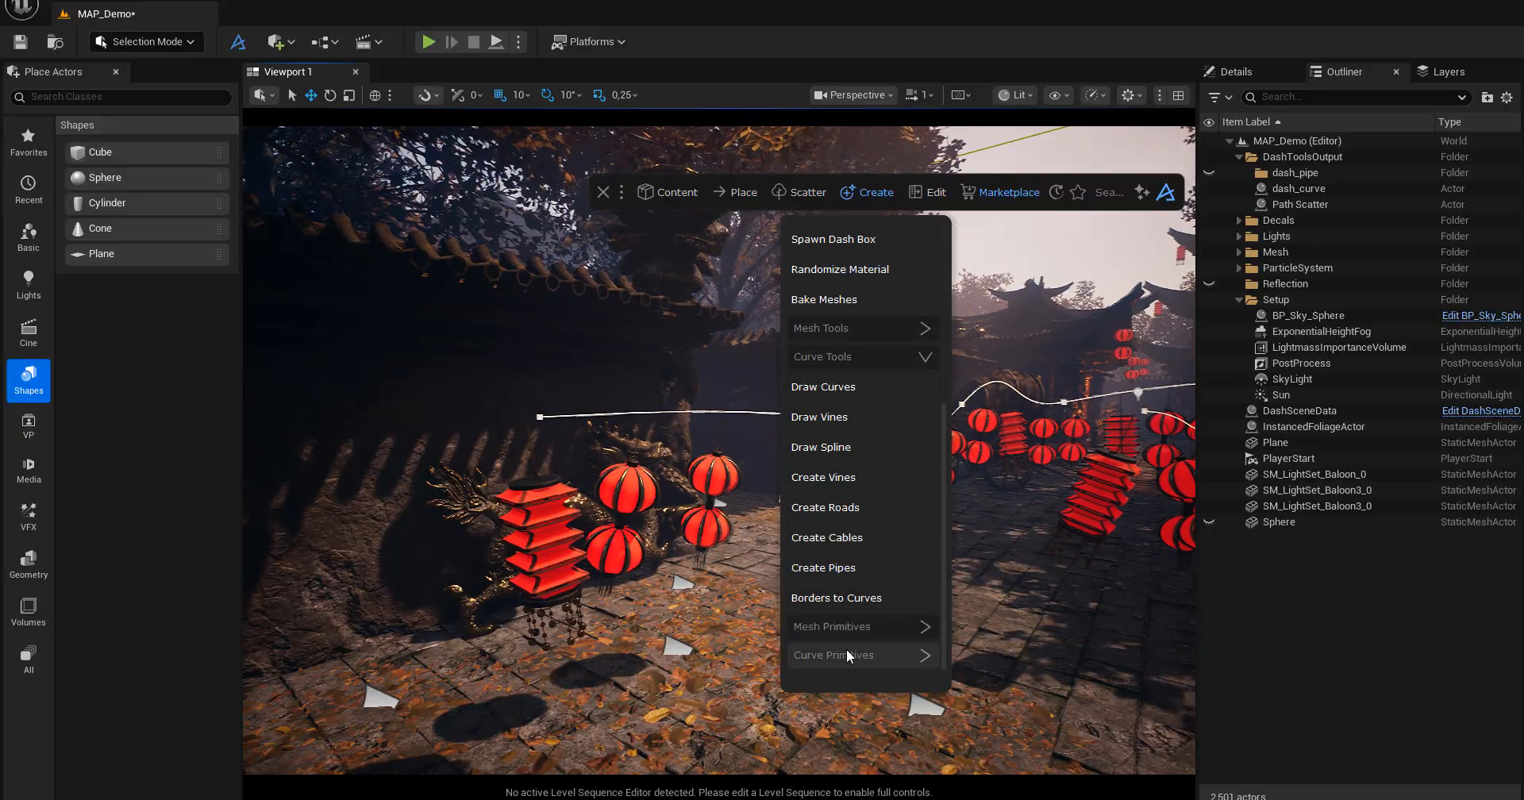
{"action": "left_click", "coordinate": [846, 568]}
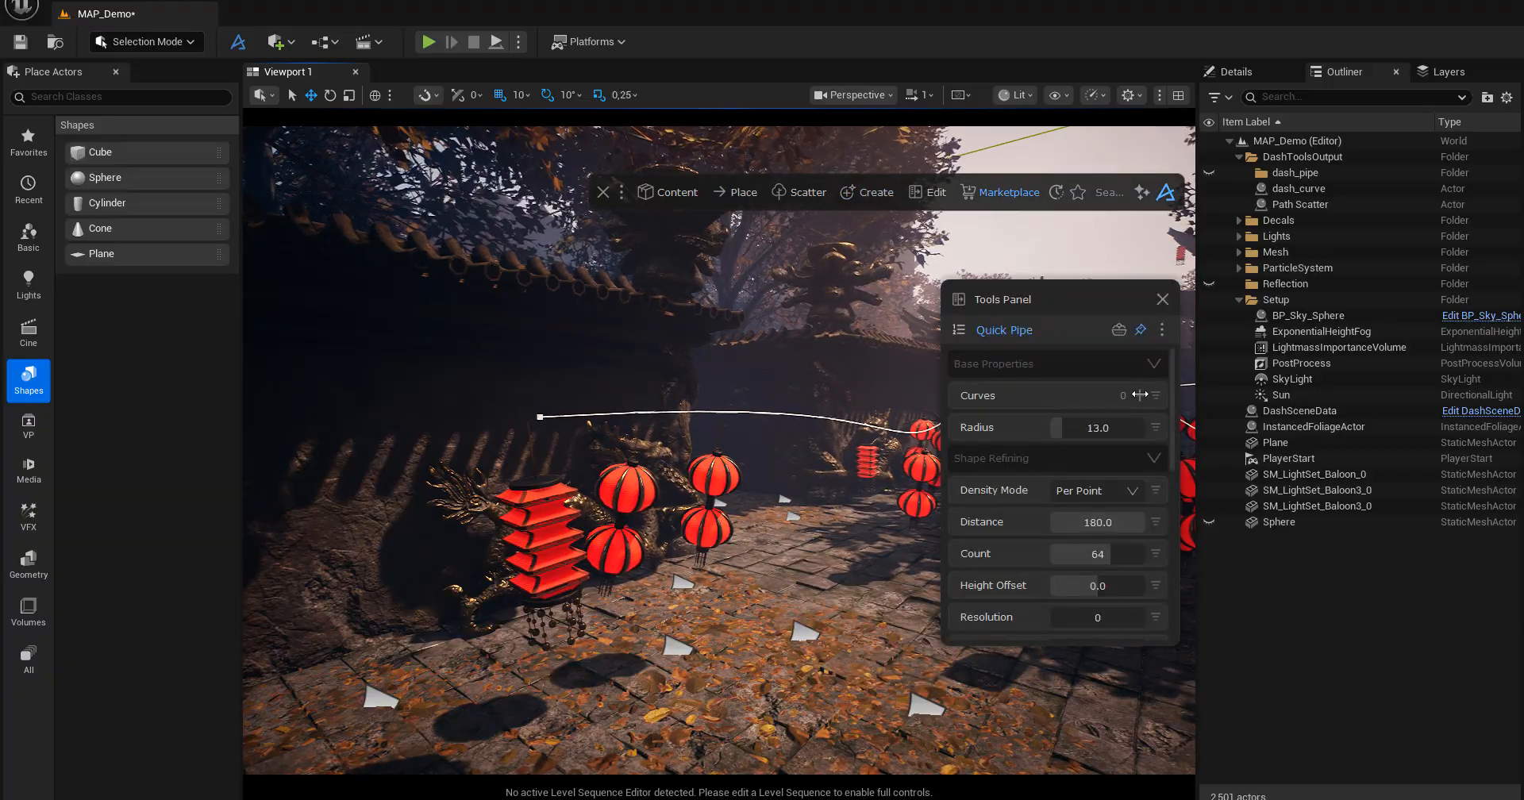
{"action": "left_click", "coordinate": [1295, 189]}
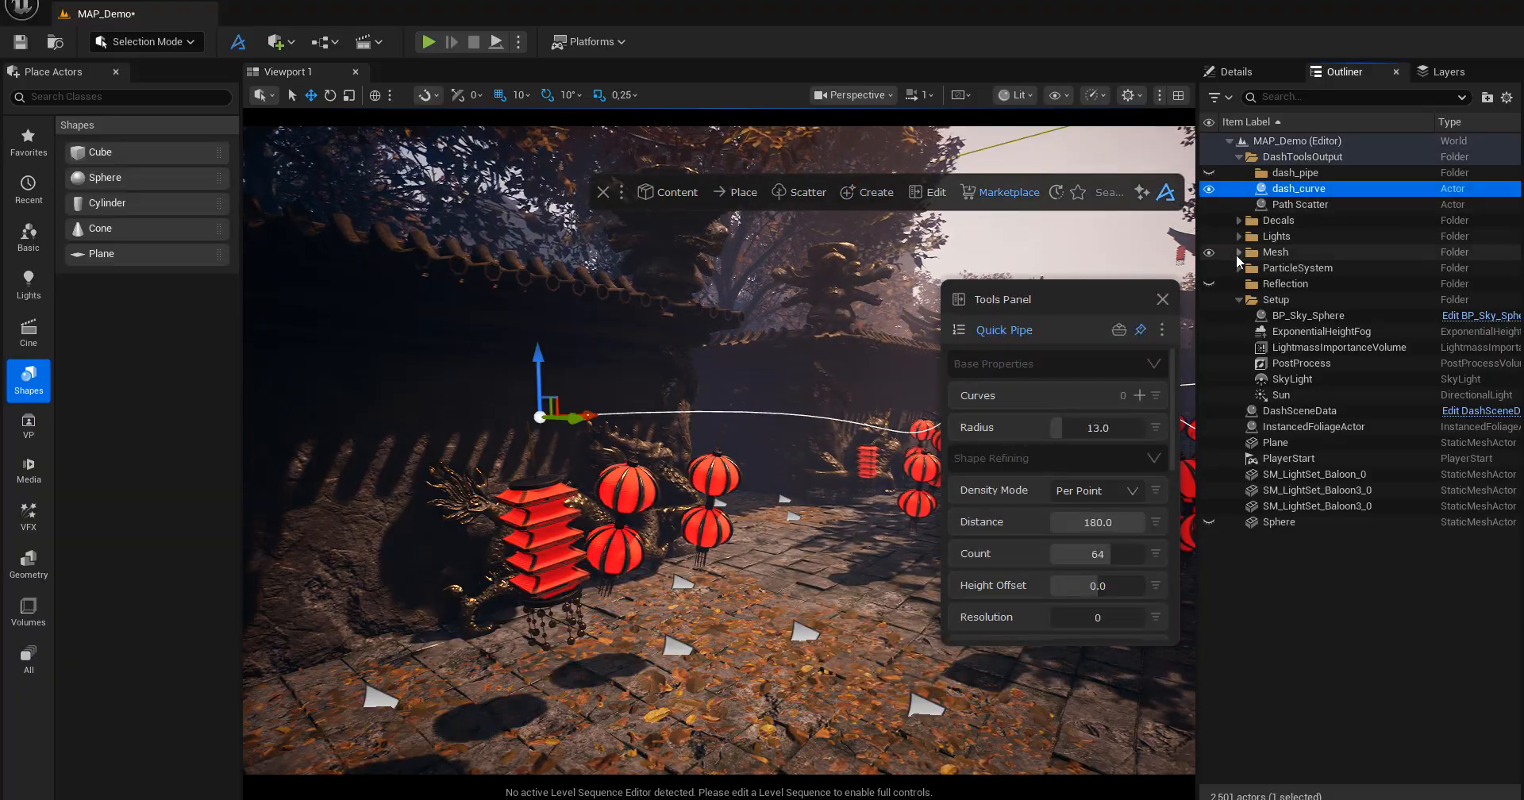
{"action": "left_click", "coordinate": [1140, 395]}
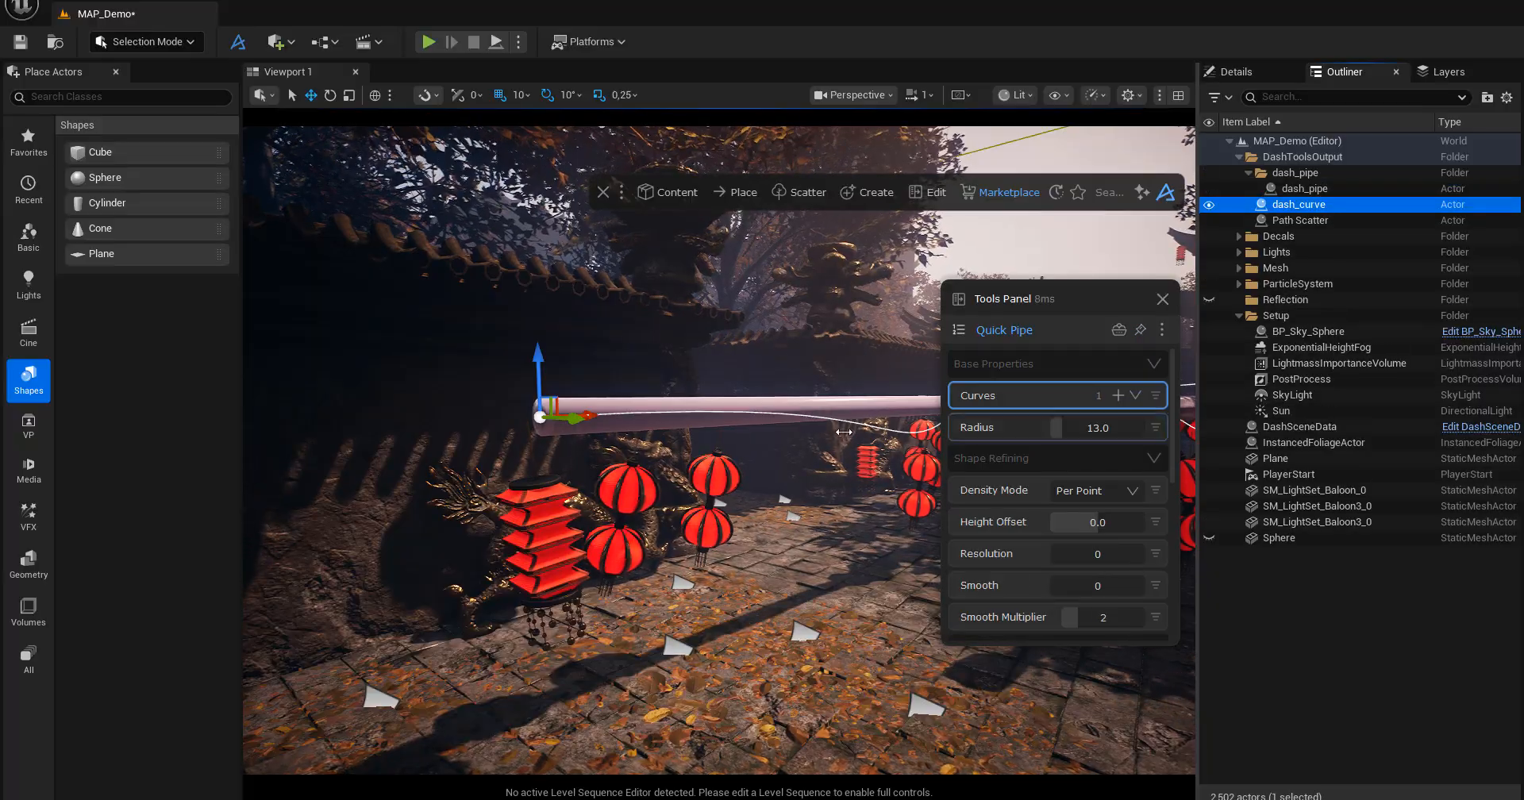
Smooth and thin the pipe by setting its Resolution to 8 and its Radius to 4.26.
{"action": "right_click_drag", "start_coordinate": [719, 484], "coordinate": [810, 524]}
{"action": "key", "text": "e"}
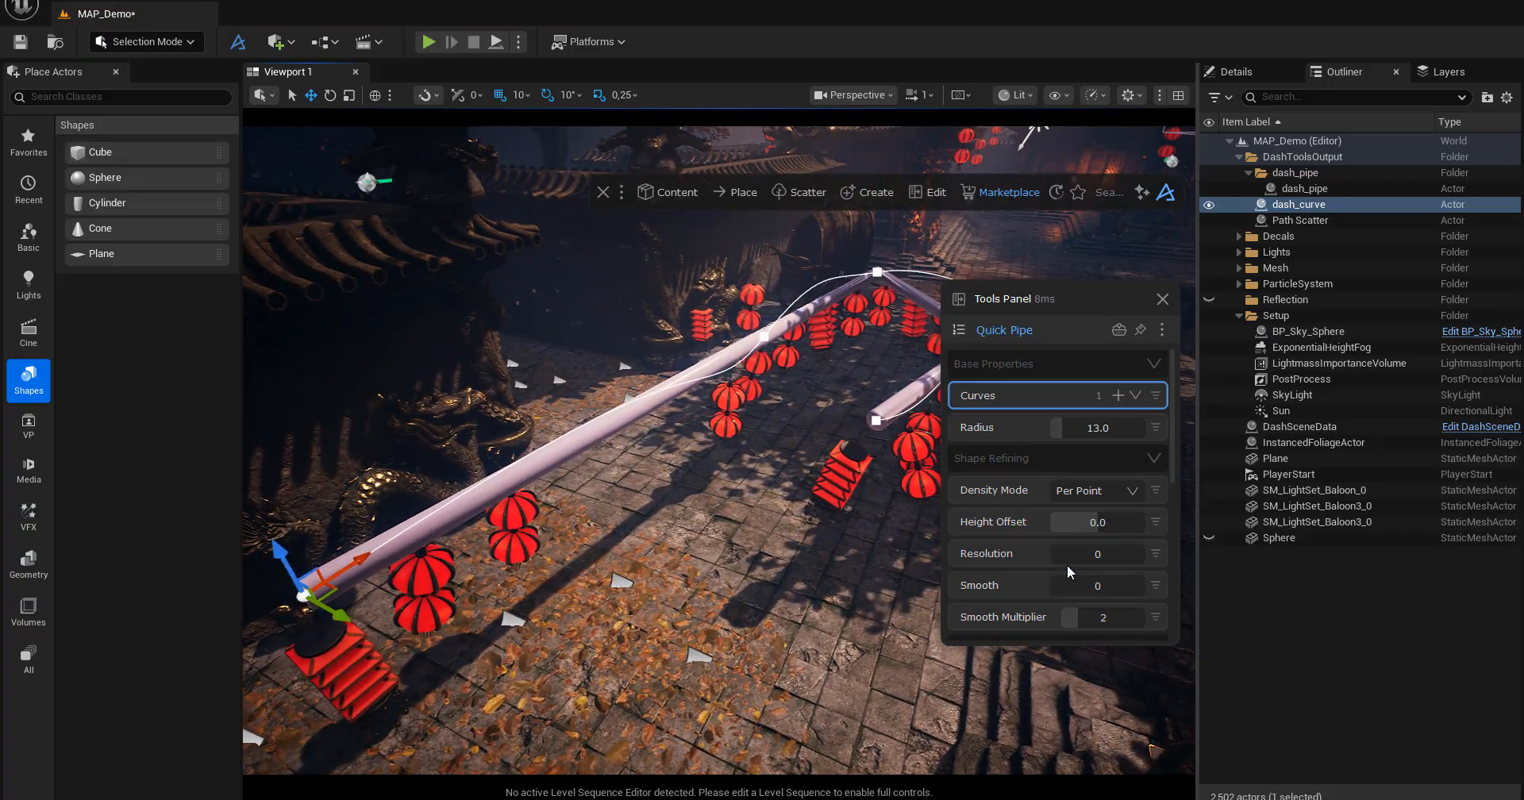
{"action": "left_click_drag", "start_coordinate": [1058, 555], "coordinate": [1076, 559]}
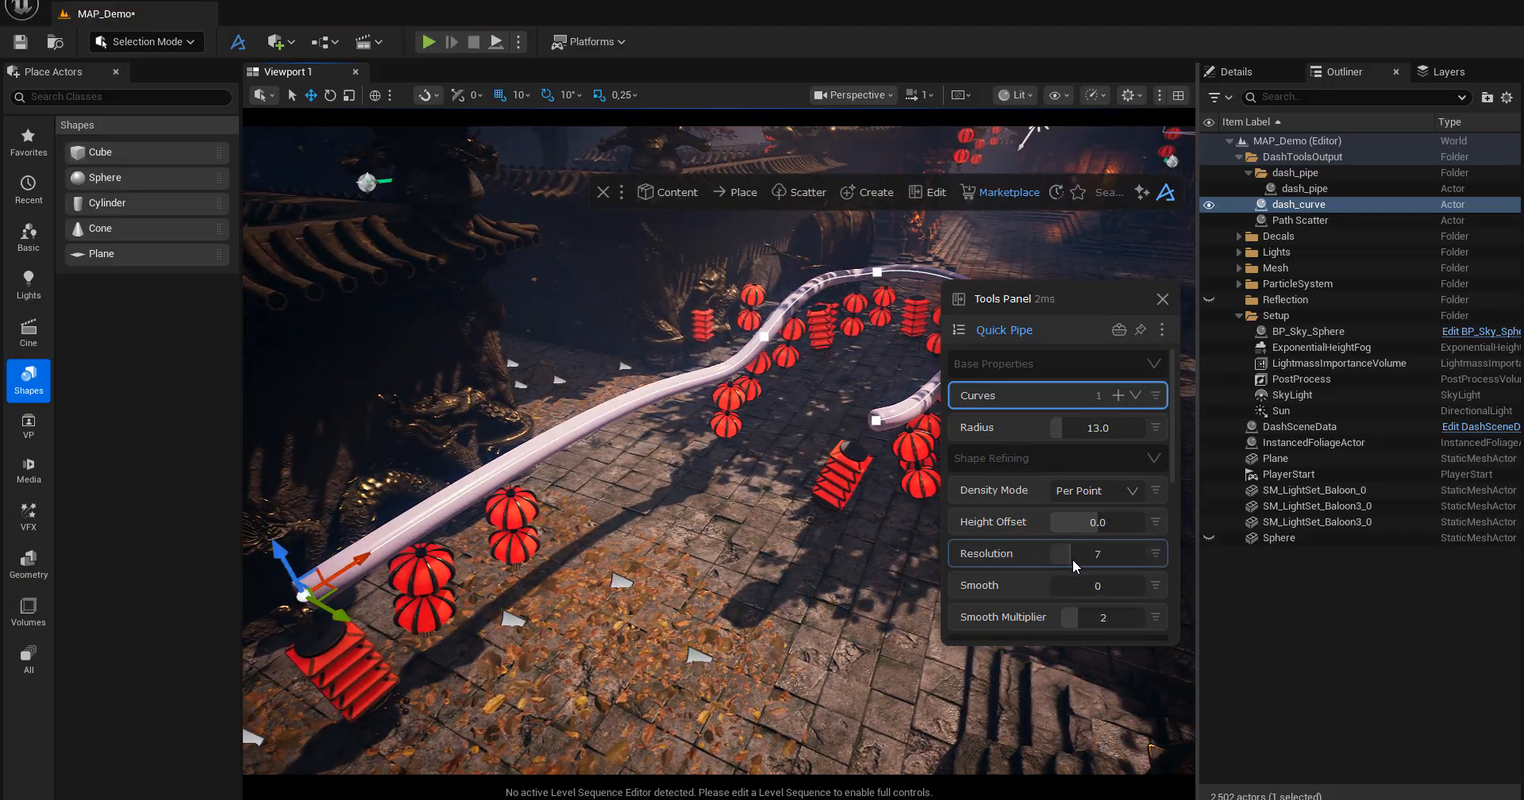
{"action": "left_click_drag", "start_coordinate": [1088, 297], "coordinate": [1108, 406]}
{"action": "left_click_drag", "start_coordinate": [1112, 536], "coordinate": [1075, 537]}
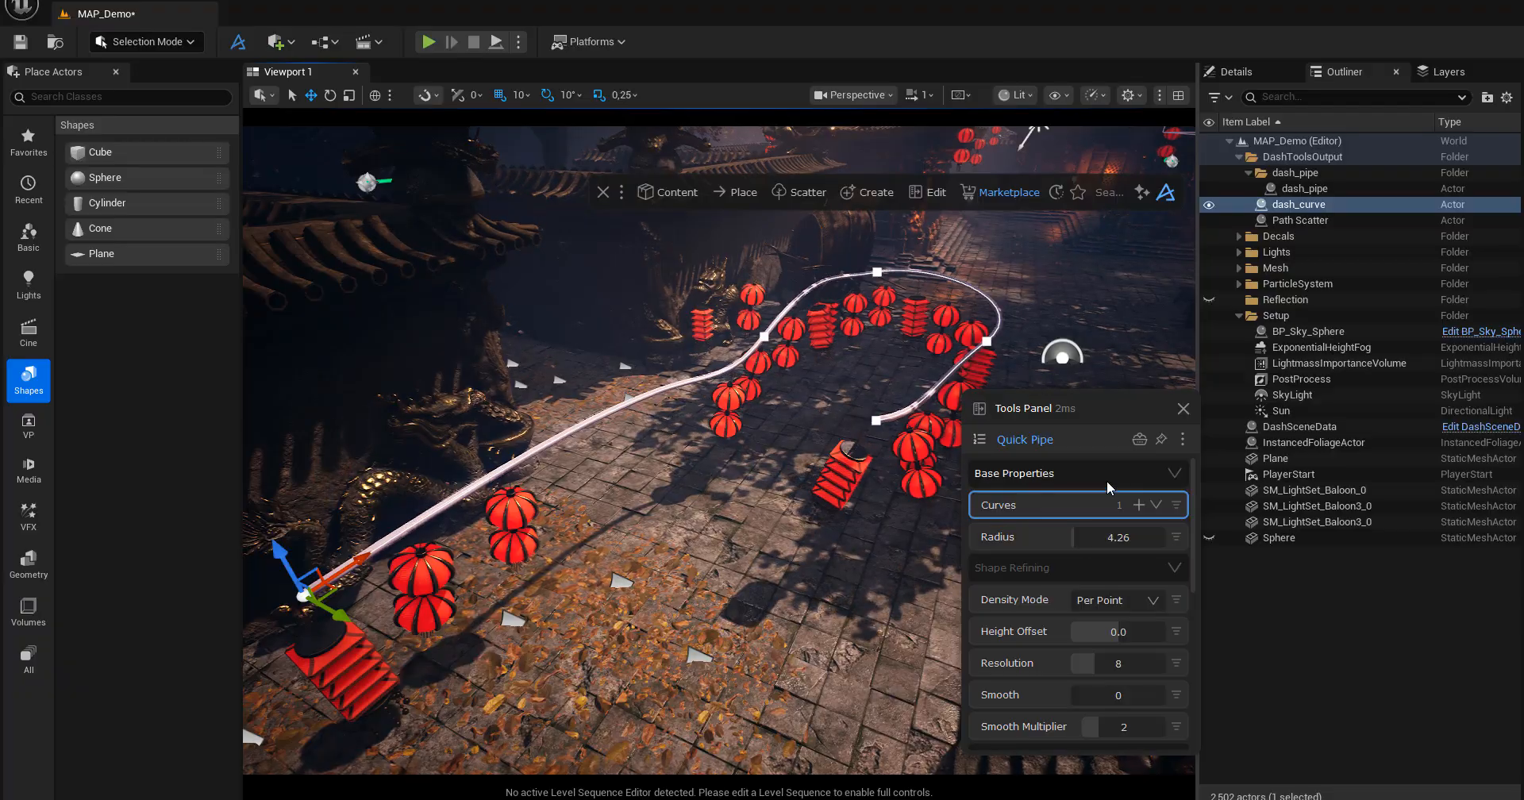
Review the remaining Quick Pipe settings, from Sides and Custom Profile through Close Caps to Segmented Pipes.
{"action": "left_click_drag", "start_coordinate": [1083, 408], "coordinate": [1131, 369]}
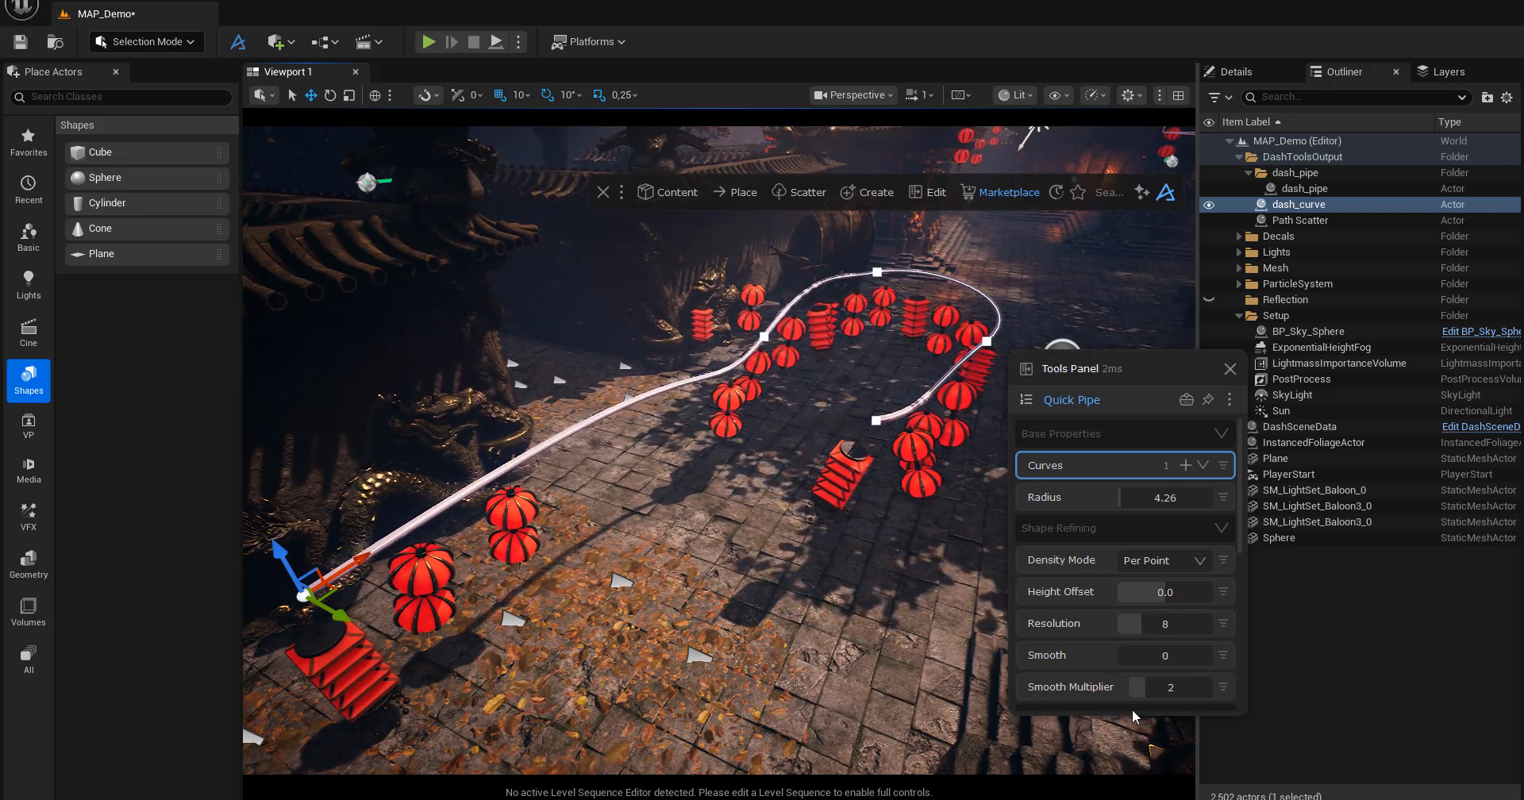
{"action": "scroll", "coordinate": [1123, 670], "scroll_direction": "down", "scroll_amount": 2}
{"action": "scroll", "coordinate": [1123, 670], "scroll_direction": "down", "scroll_amount": 6}
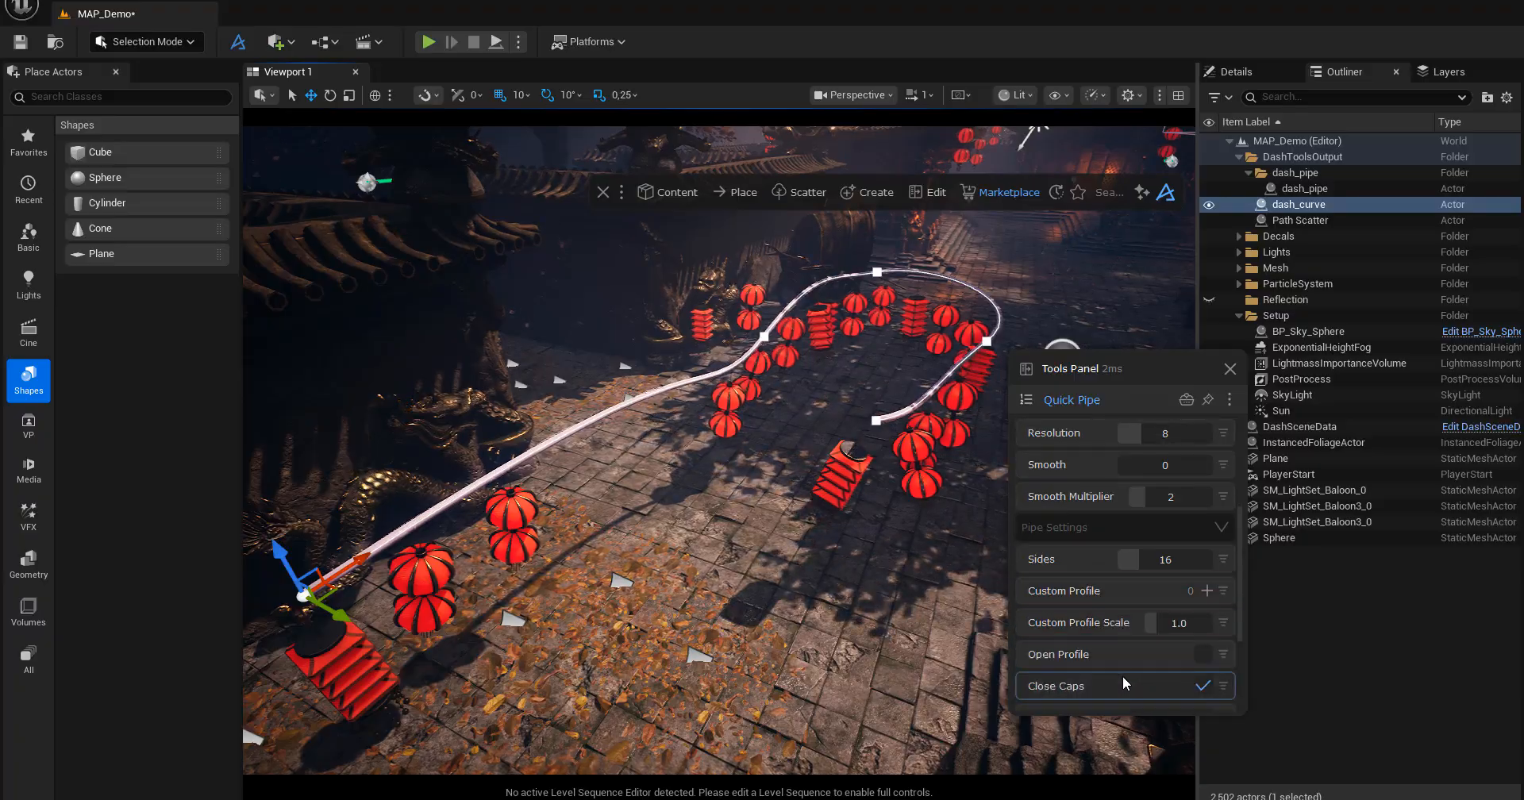
{"action": "scroll", "coordinate": [1121, 669], "scroll_direction": "down", "scroll_amount": 4}
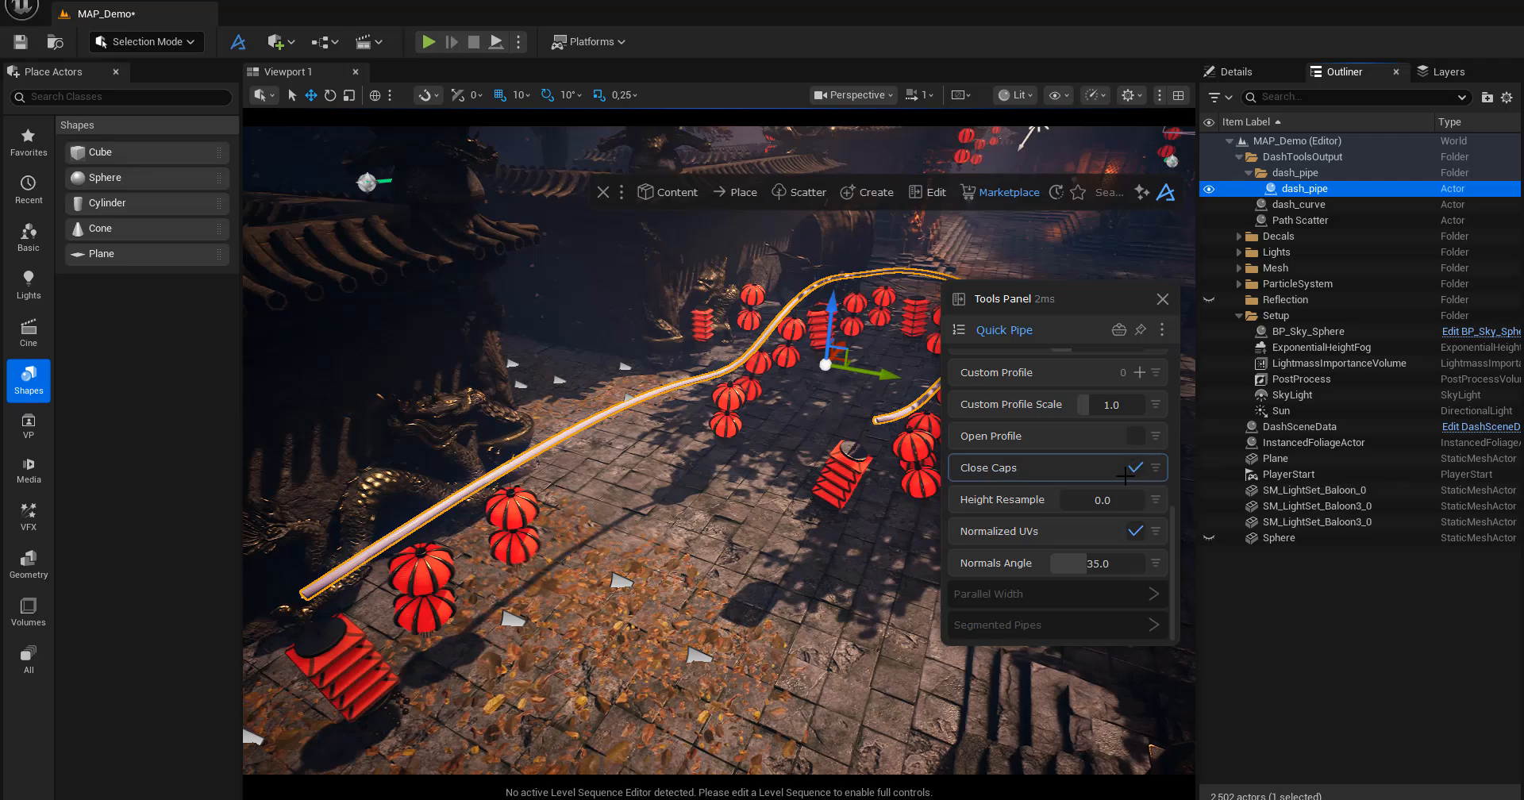
Open Edit Material for dash_pipe and tint the pipe turquoise with a Hue of 0.14 and a Saturation of 5.0.
{"action": "left_click", "coordinate": [961, 329]}
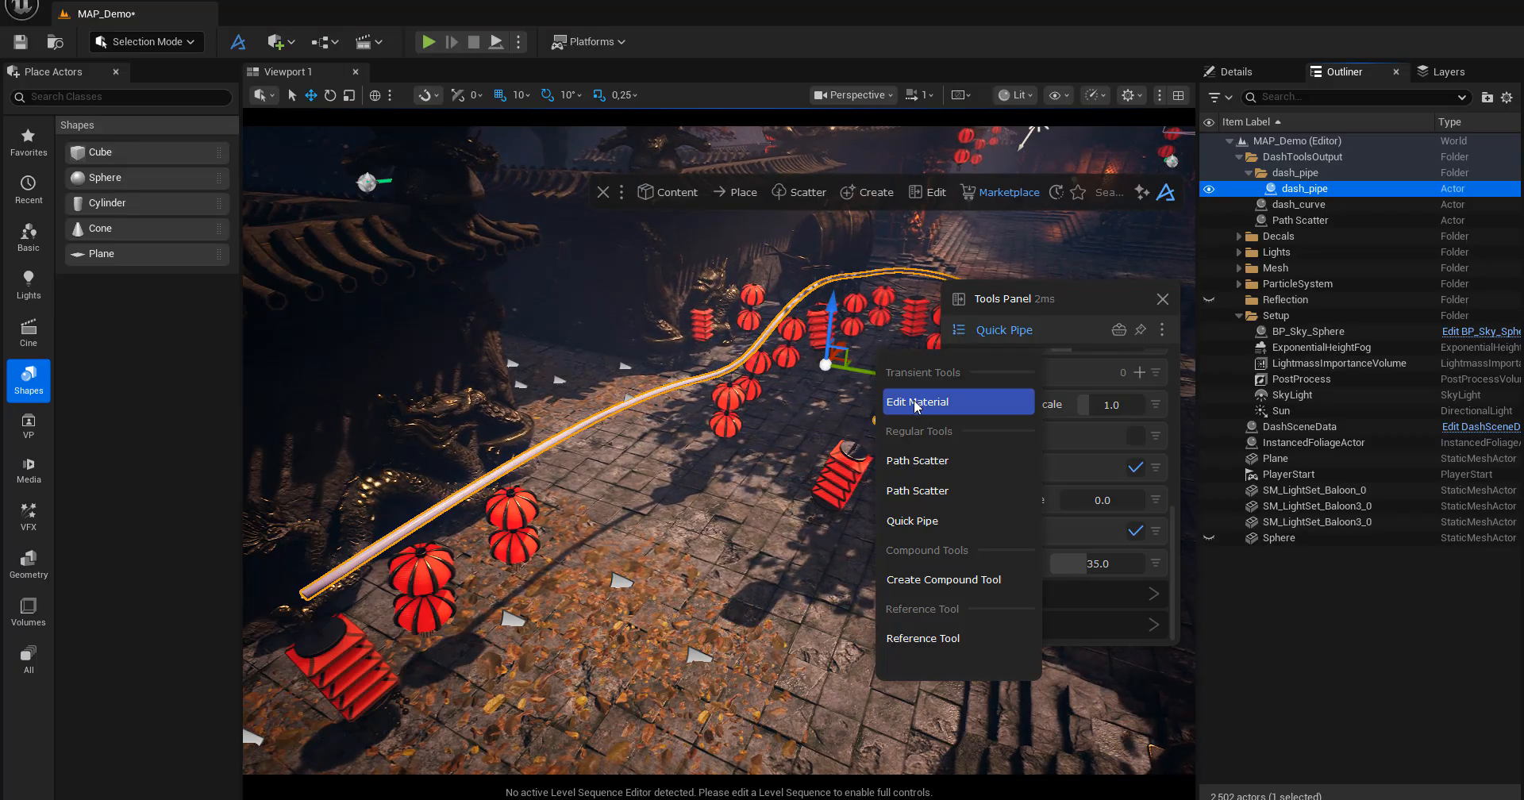
{"action": "left_click", "coordinate": [913, 407]}
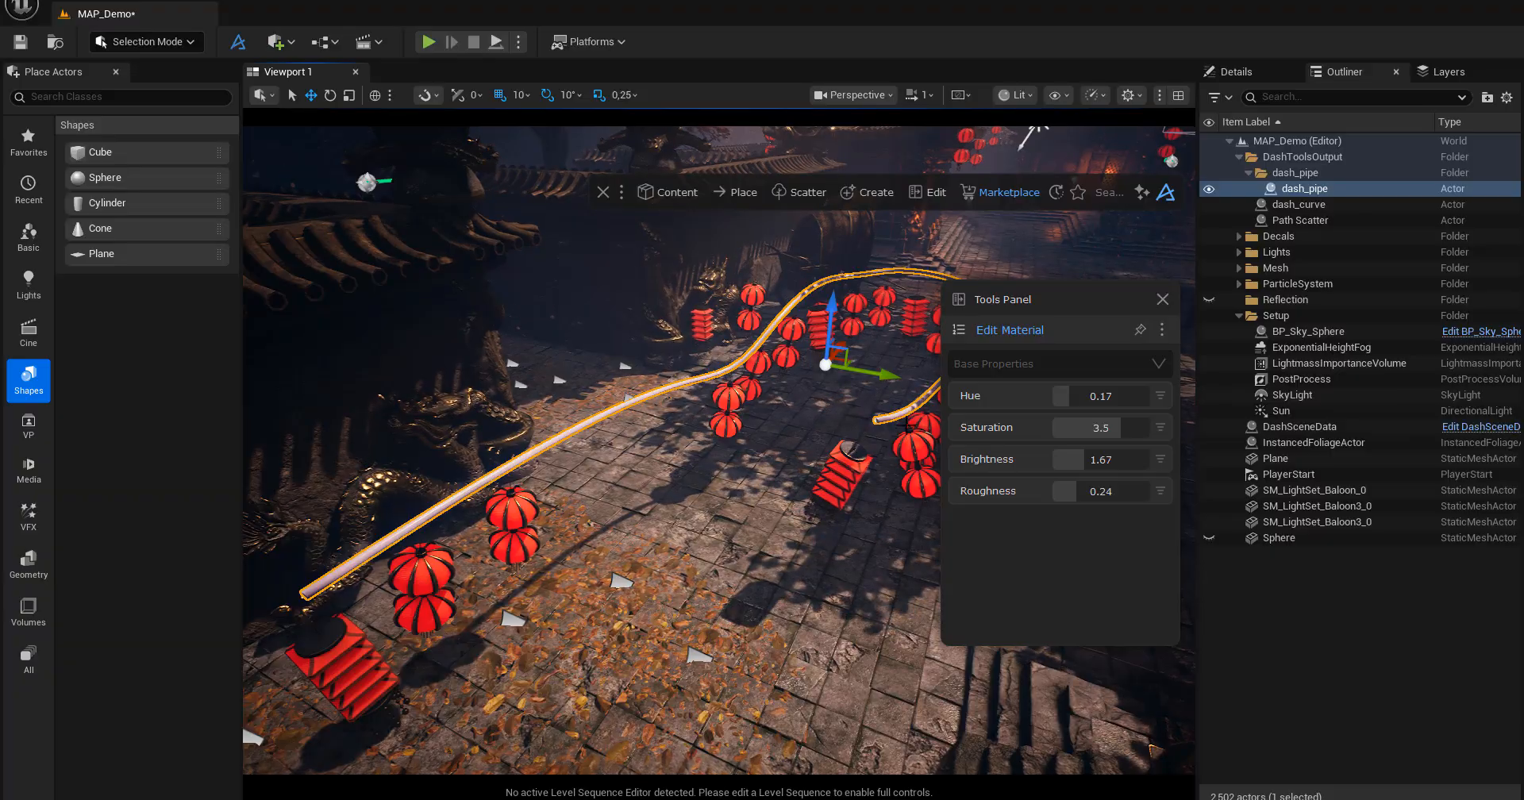
{"action": "left_click", "coordinate": [1064, 397]}
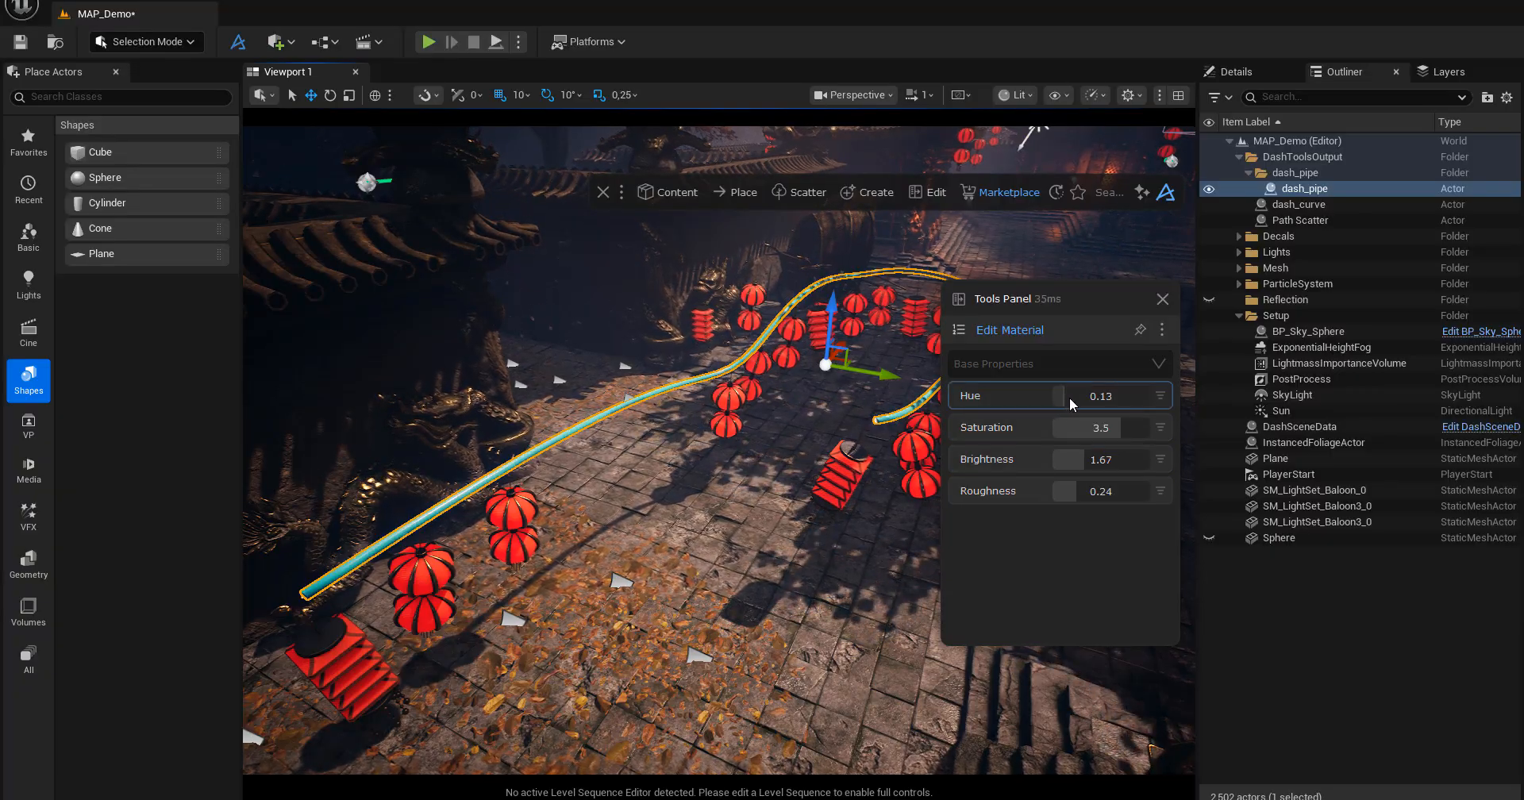
{"action": "left_click_drag", "start_coordinate": [1069, 397], "coordinate": [1069, 403]}
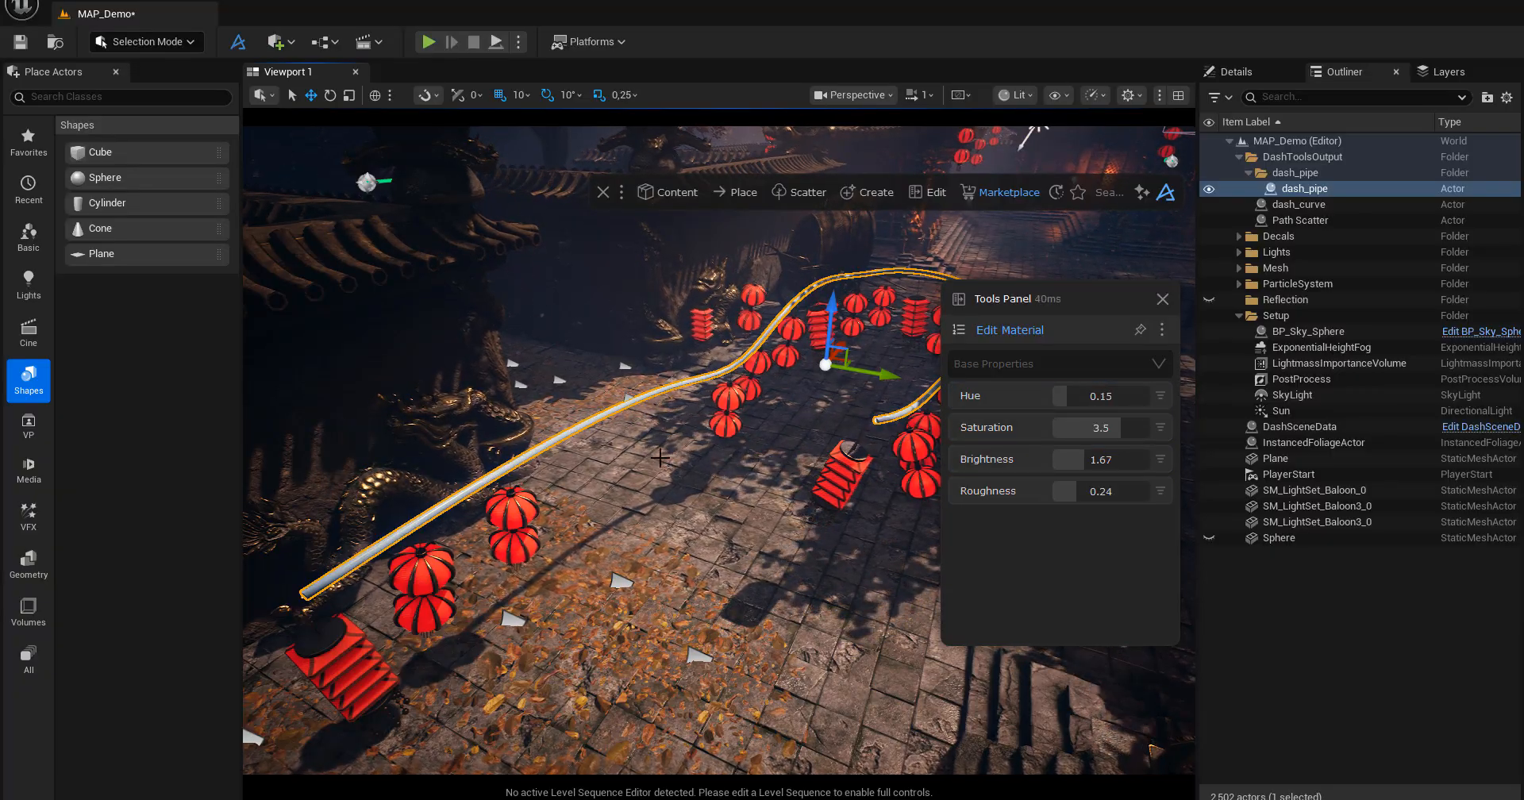
{"action": "mouse_move", "coordinate": [636, 480]}
{"action": "left_mouse_down", "text": "alt"}
{"action": "mouse_move", "coordinate": [668, 480]}
{"action": "mouse_move", "coordinate": [636, 480]}
{"action": "left_mouse_up", "text": "alt"}
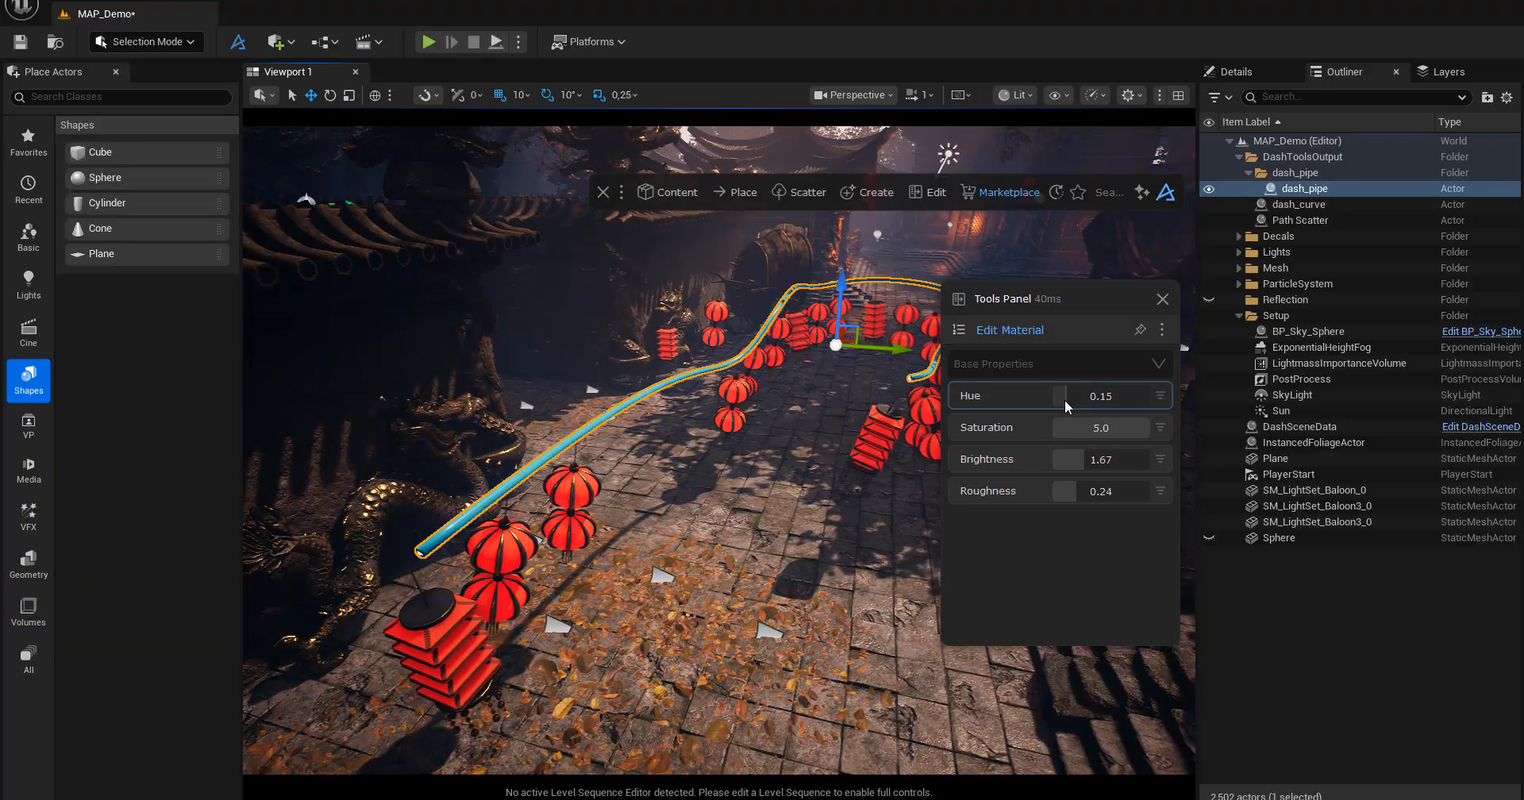
{"action": "left_click_drag", "start_coordinate": [1064, 397], "coordinate": [1066, 402]}
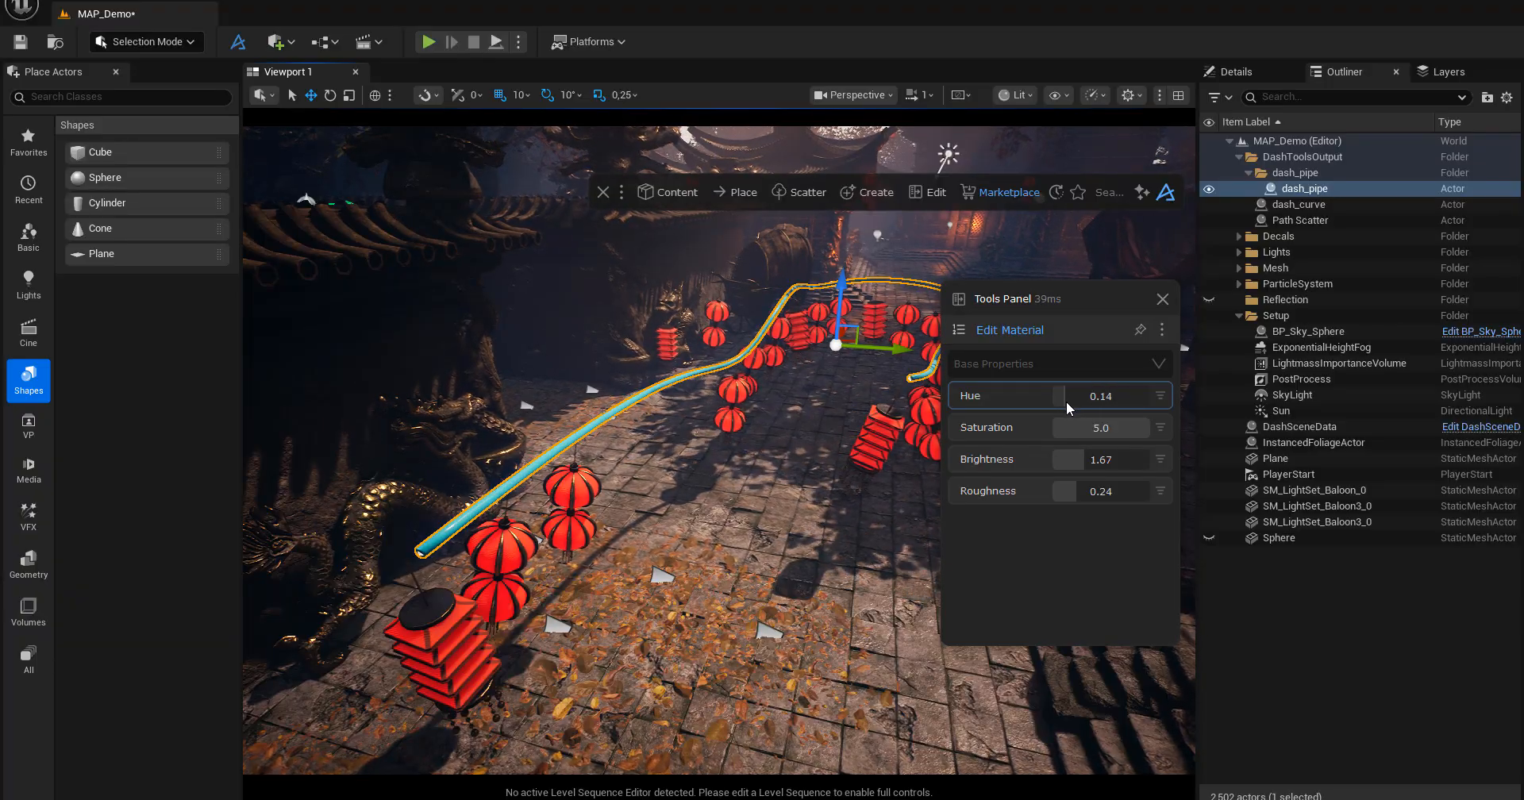
Set the pipe material's Brightness to 2.52 and Roughness to 0.42, and close the Tools Panel.
{"action": "left_click_drag", "start_coordinate": [1080, 465], "coordinate": [1169, 464]}
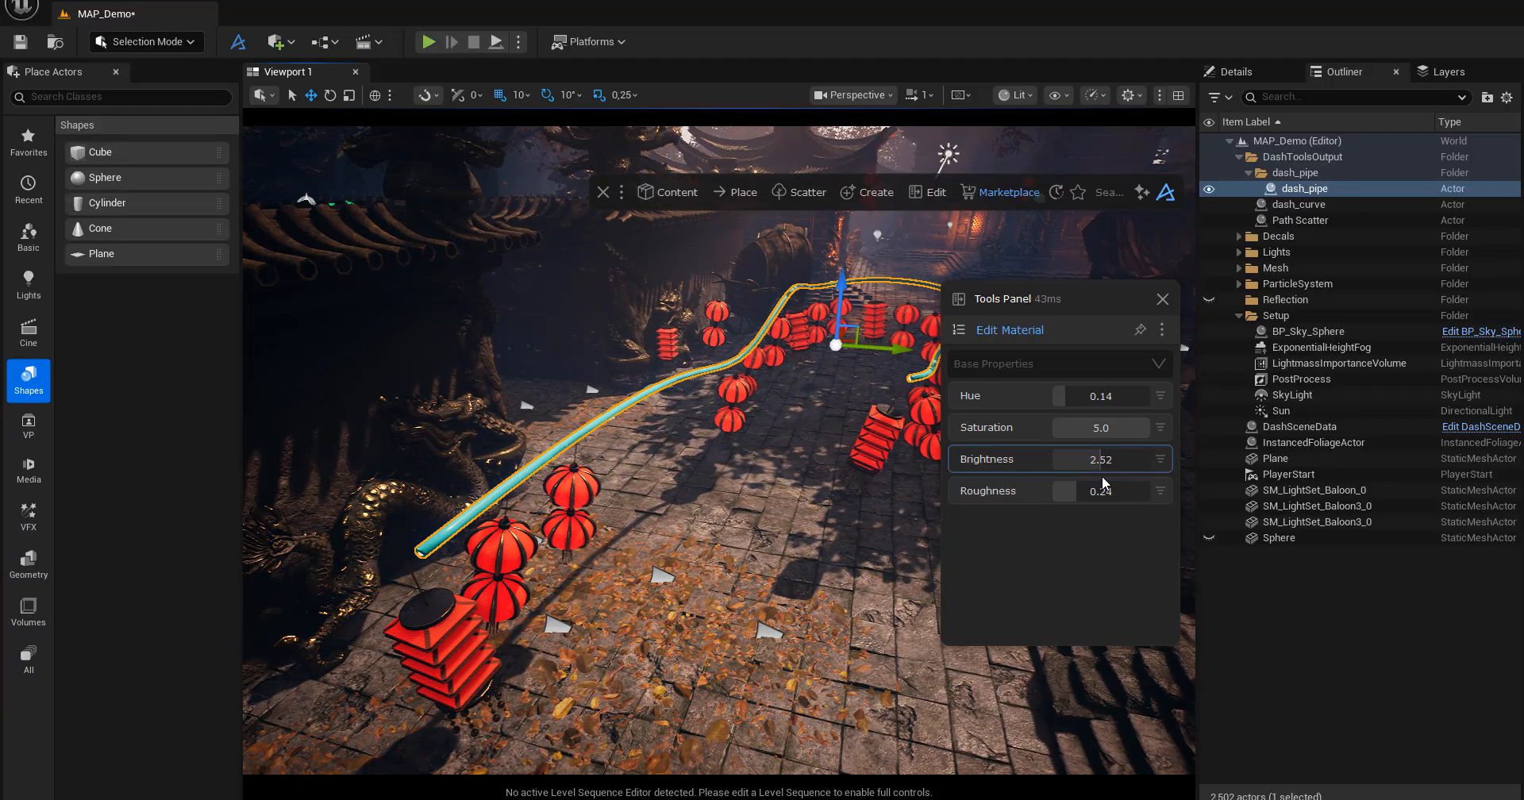
{"action": "mouse_move", "coordinate": [1075, 492]}
{"action": "left_mouse_down"}
{"action": "mouse_move", "coordinate": [1135, 490]}
{"action": "mouse_move", "coordinate": [1099, 492]}
{"action": "left_mouse_up"}
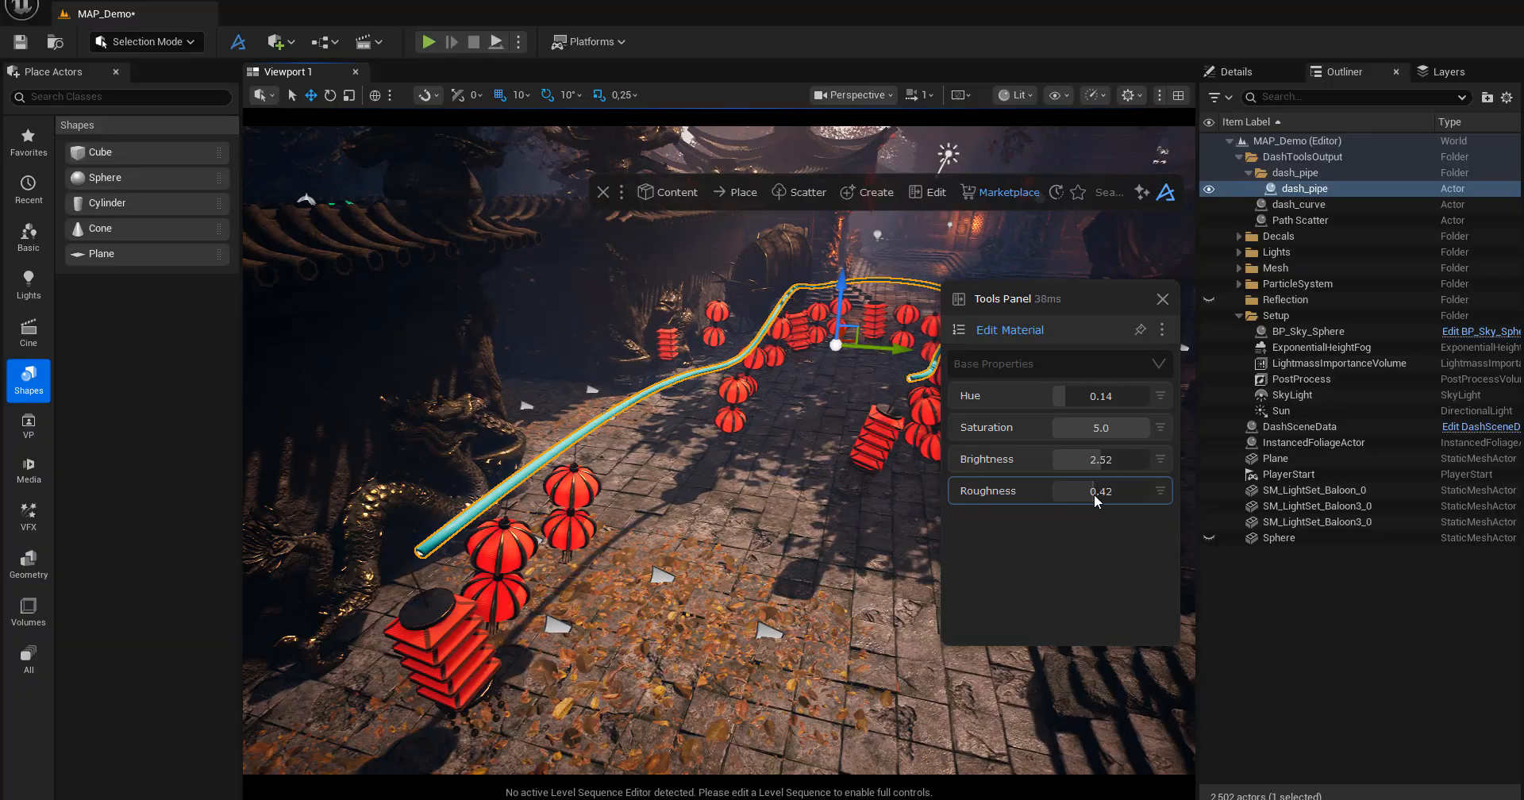
{"action": "left_click_drag", "start_coordinate": [714, 476], "coordinate": [778, 469], "text": "alt"}
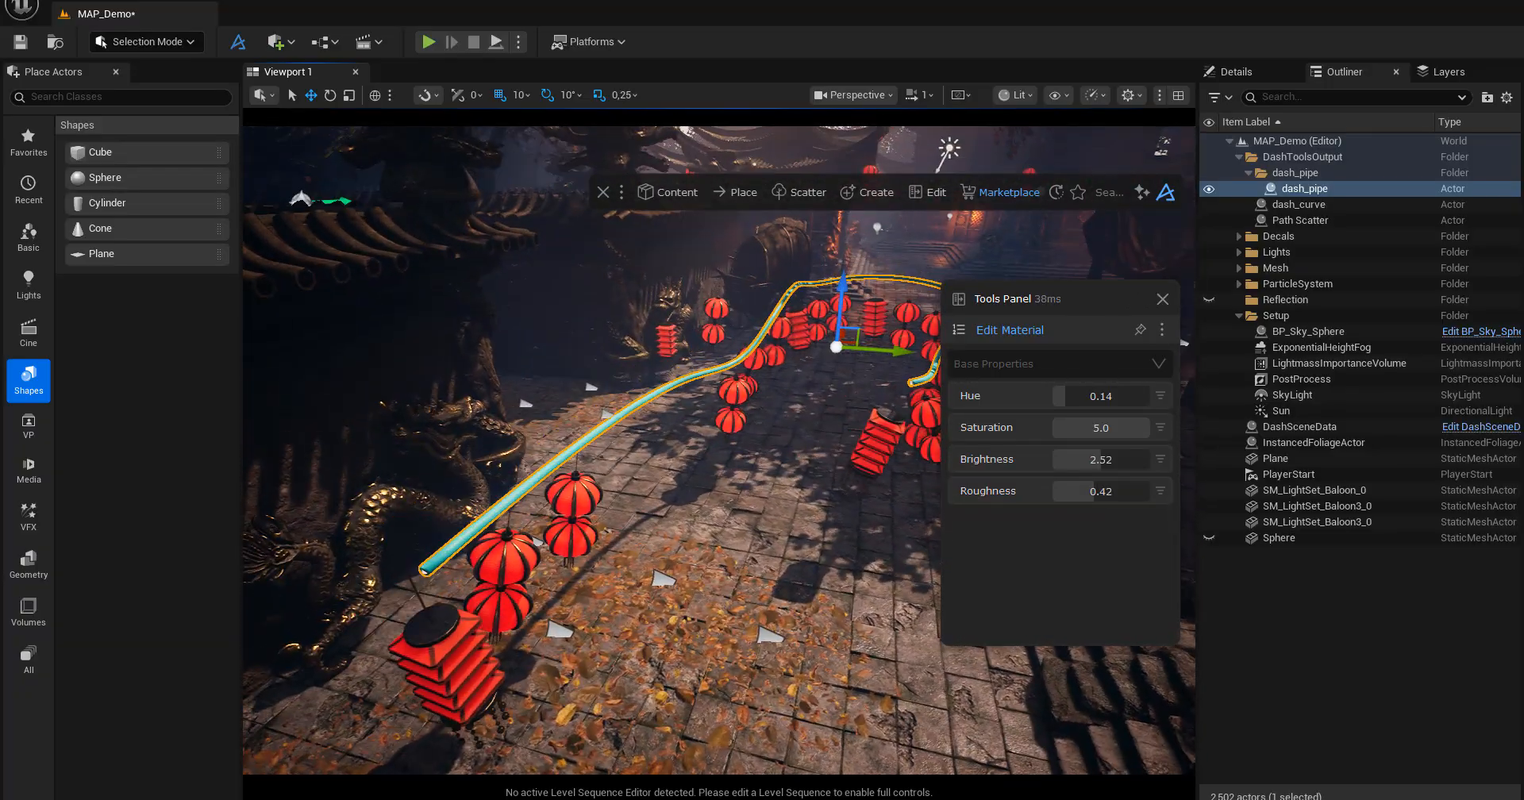
{"action": "scroll", "coordinate": [718, 487], "scroll_direction": "up", "scroll_amount": 4}
{"action": "middle_click_drag", "start_coordinate": [718, 487], "coordinate": [718, 457]}
{"action": "left_click_drag", "start_coordinate": [718, 488], "coordinate": [710, 404], "text": "alt"}
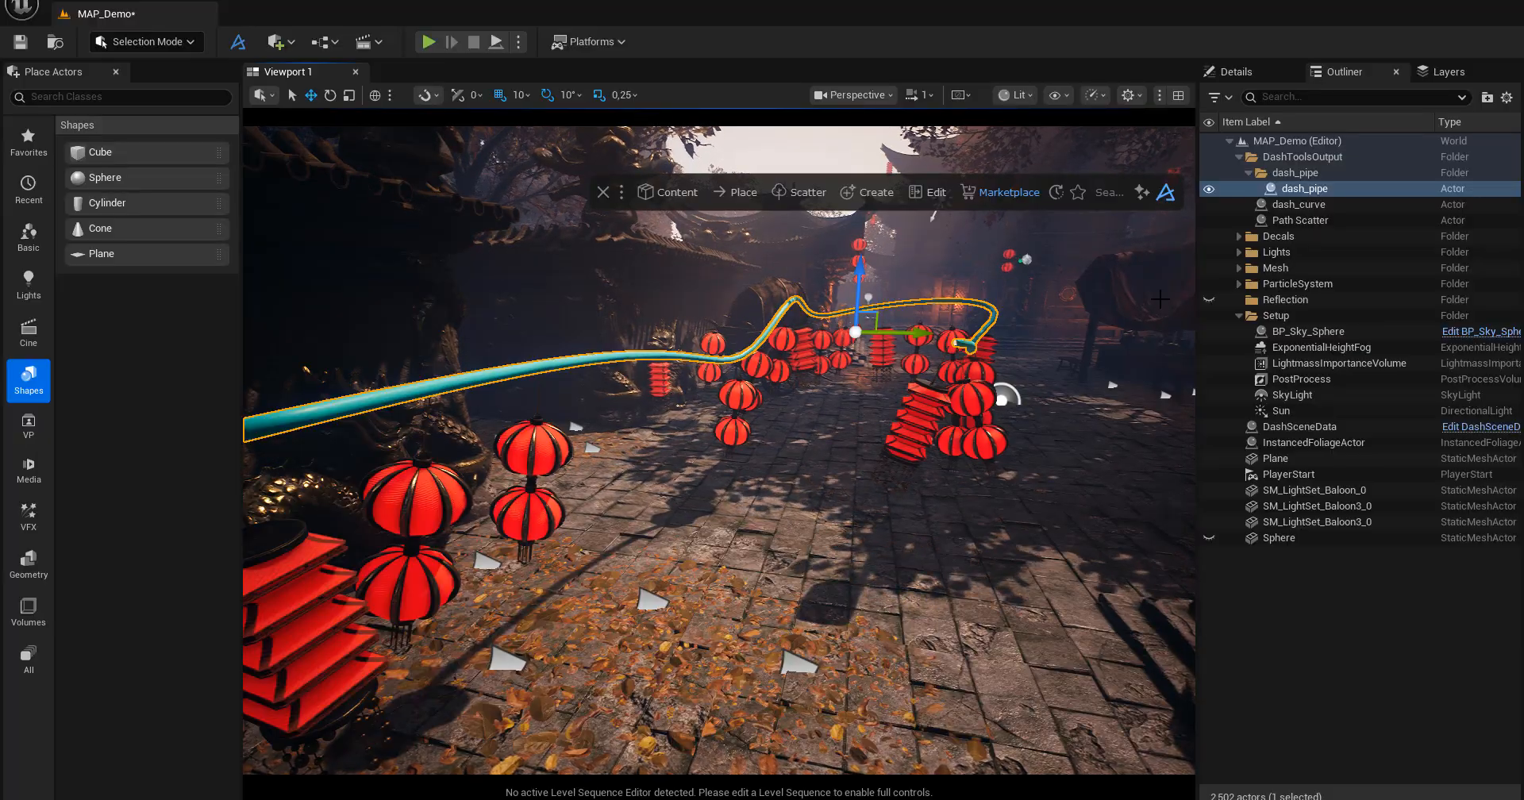
{"action": "mouse_move", "coordinate": [720, 450]}
{"action": "right_mouse_down"}
{"action": "mouse_move", "coordinate": [774, 456]}
{"action": "mouse_move", "coordinate": [690, 456]}
{"action": "right_mouse_up"}
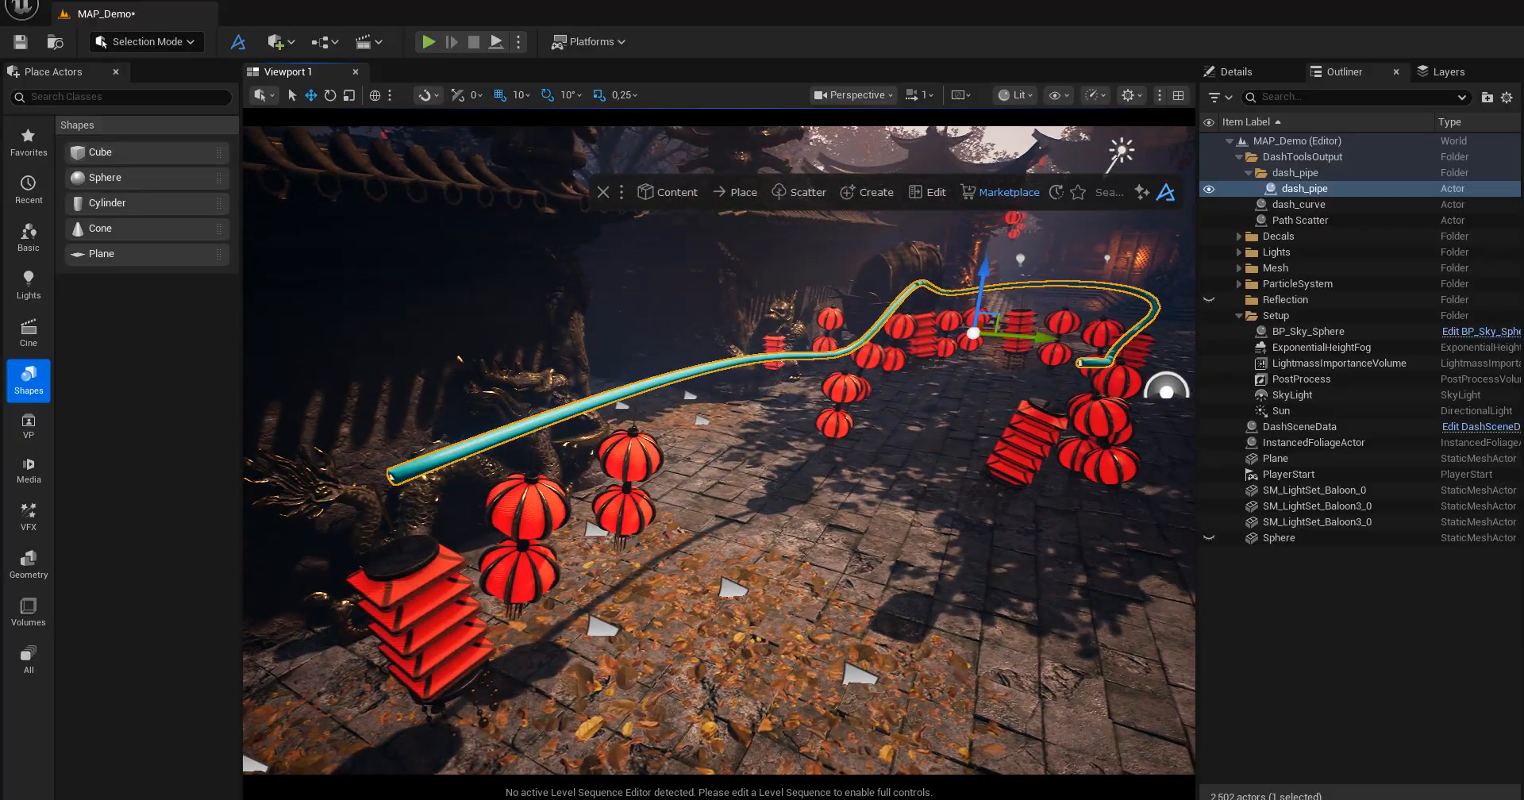
Try raising the dash_pipe actor on its own above the spline, and undo the move.
{"action": "left_click", "coordinate": [1295, 172]}
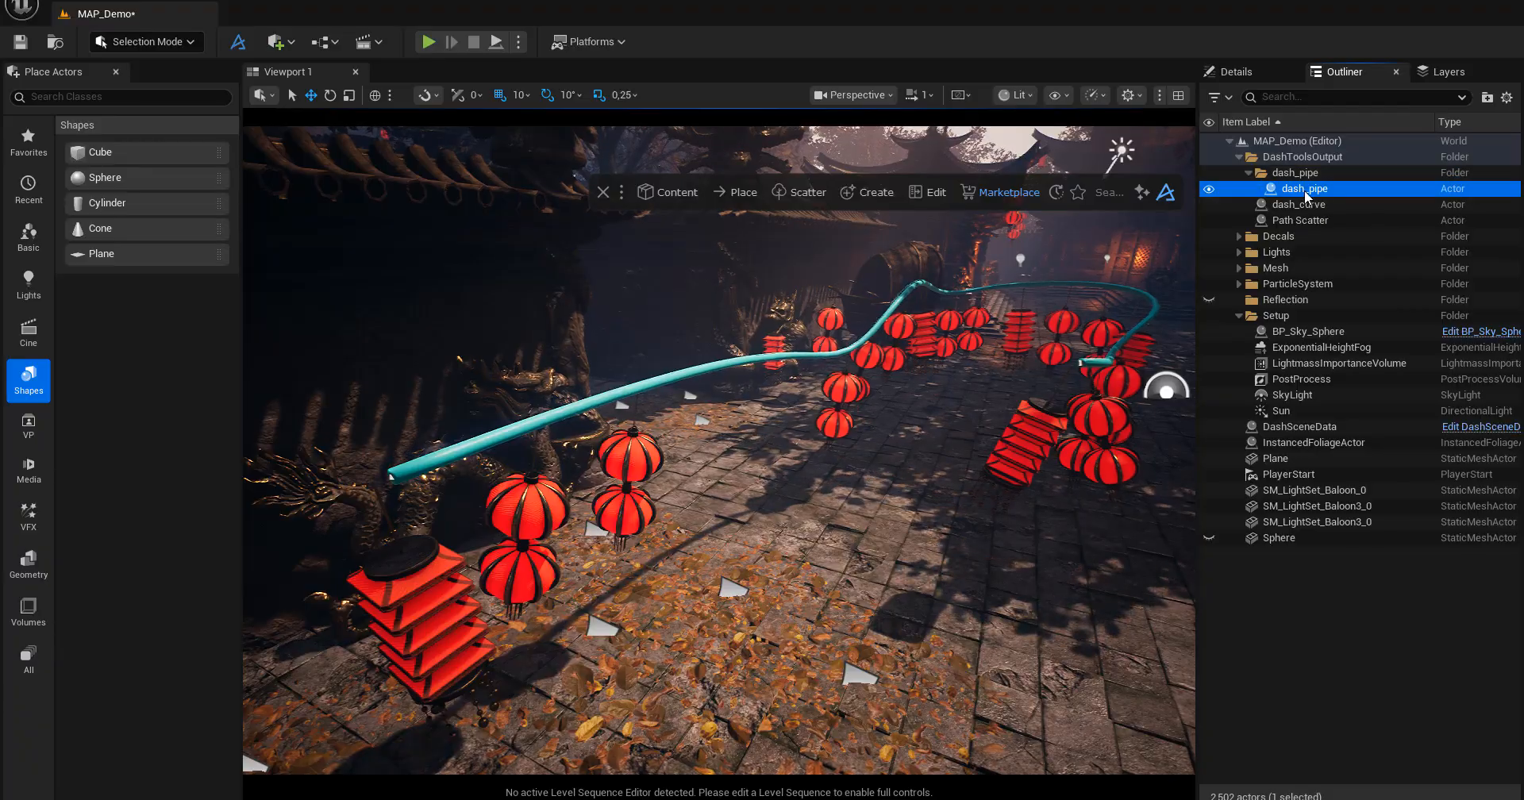
{"action": "left_click", "coordinate": [1304, 191]}
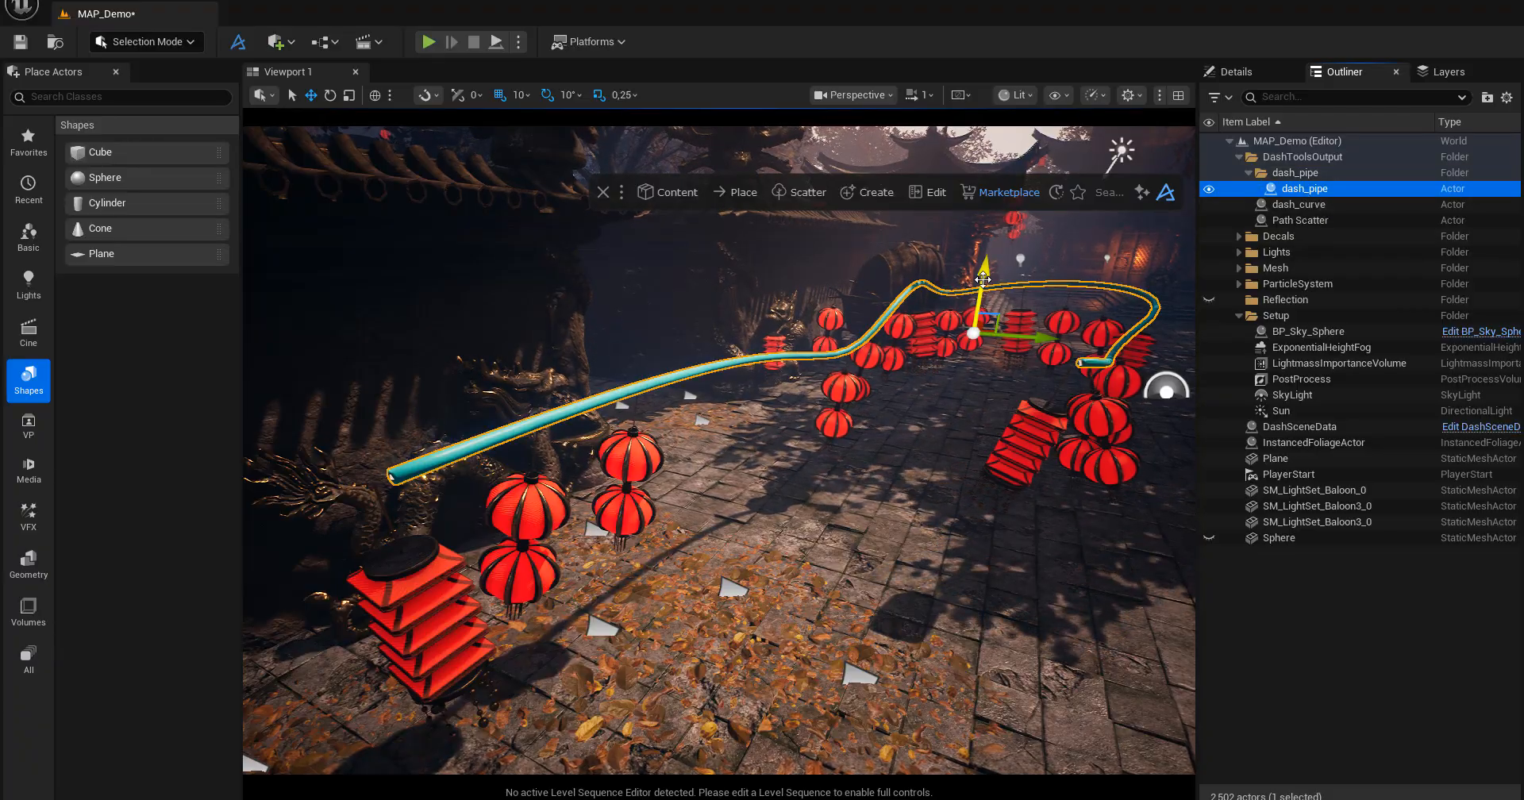
{"action": "left_click_drag", "start_coordinate": [985, 267], "coordinate": [987, 227]}
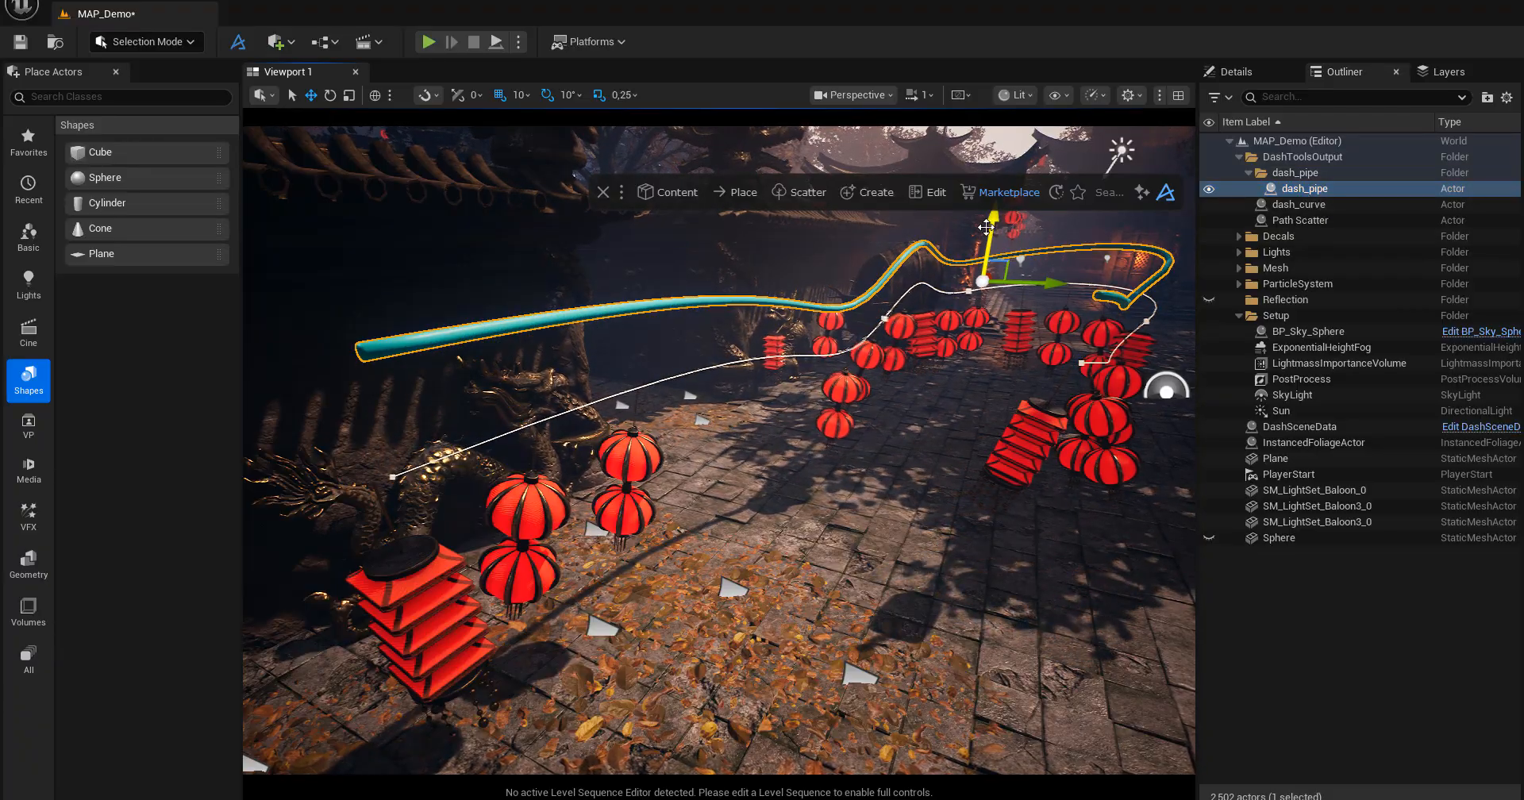
{"action": "key", "text": "ctrl+z"}
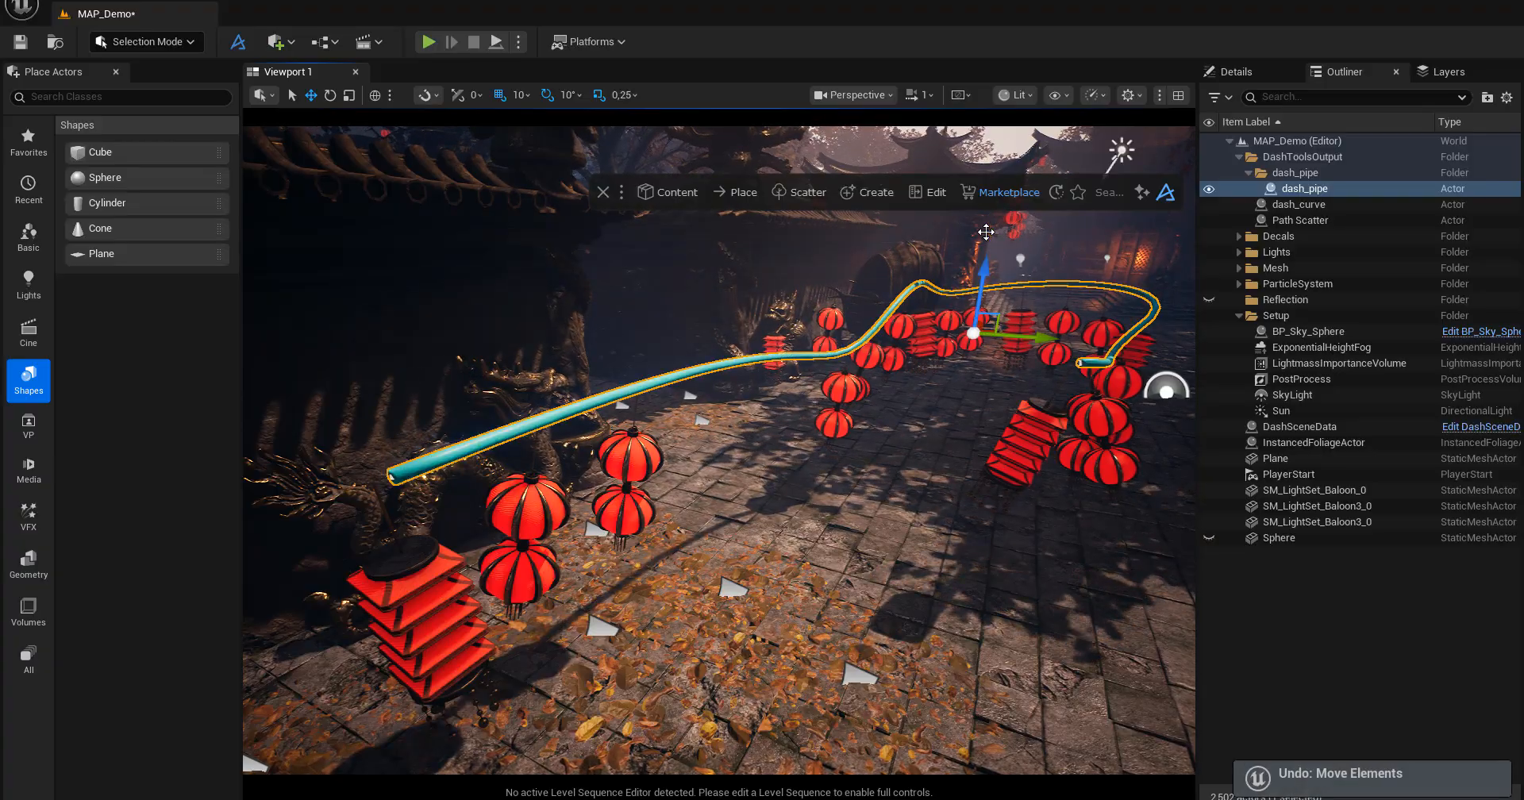
Raise the whole dash_curve spline slightly to lift the pipe and the scattered lanterns together.
{"action": "left_click", "coordinate": [1294, 205]}
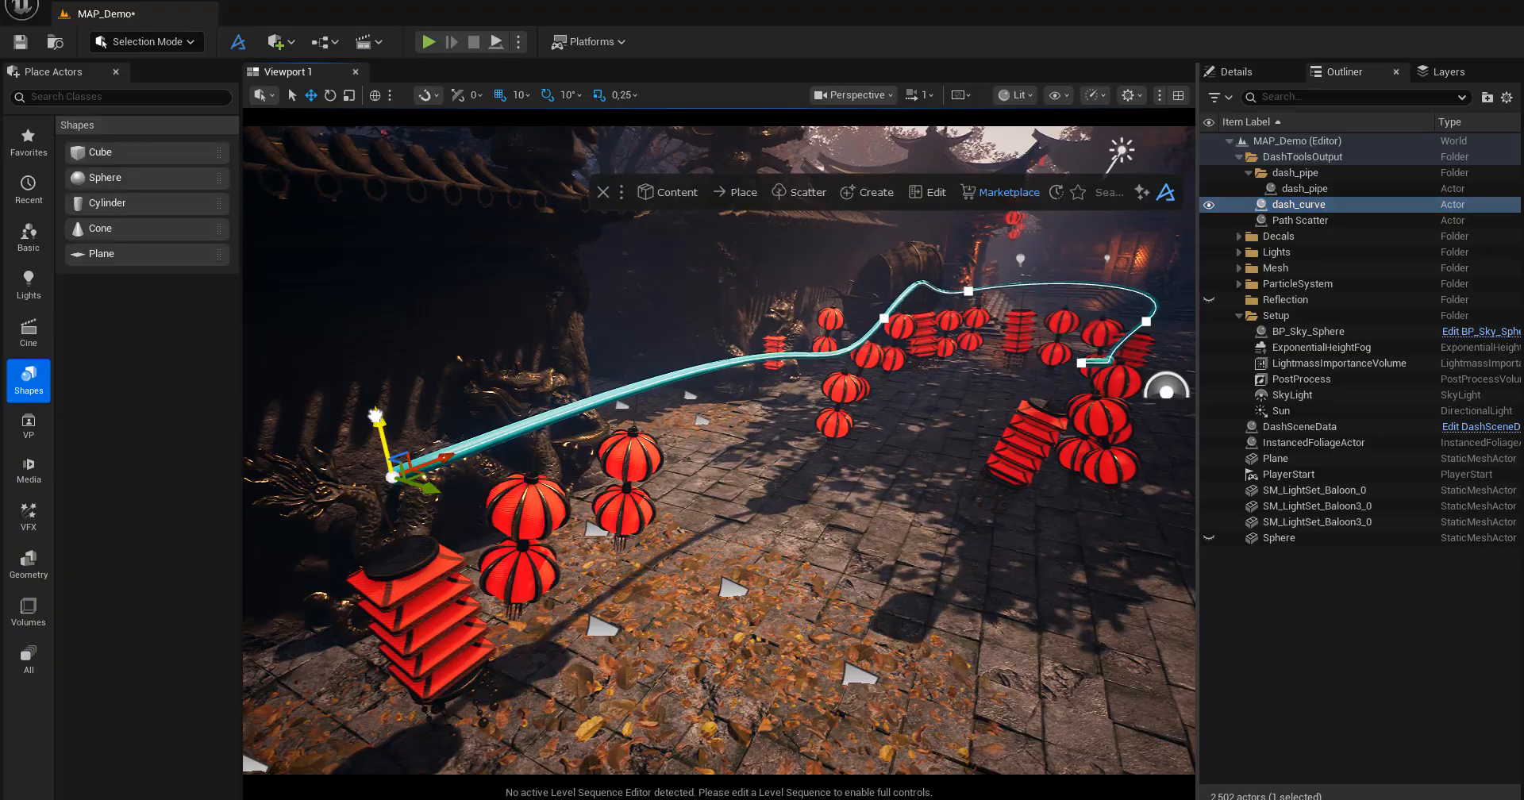
{"action": "left_click_drag", "start_coordinate": [376, 414], "coordinate": [375, 389]}
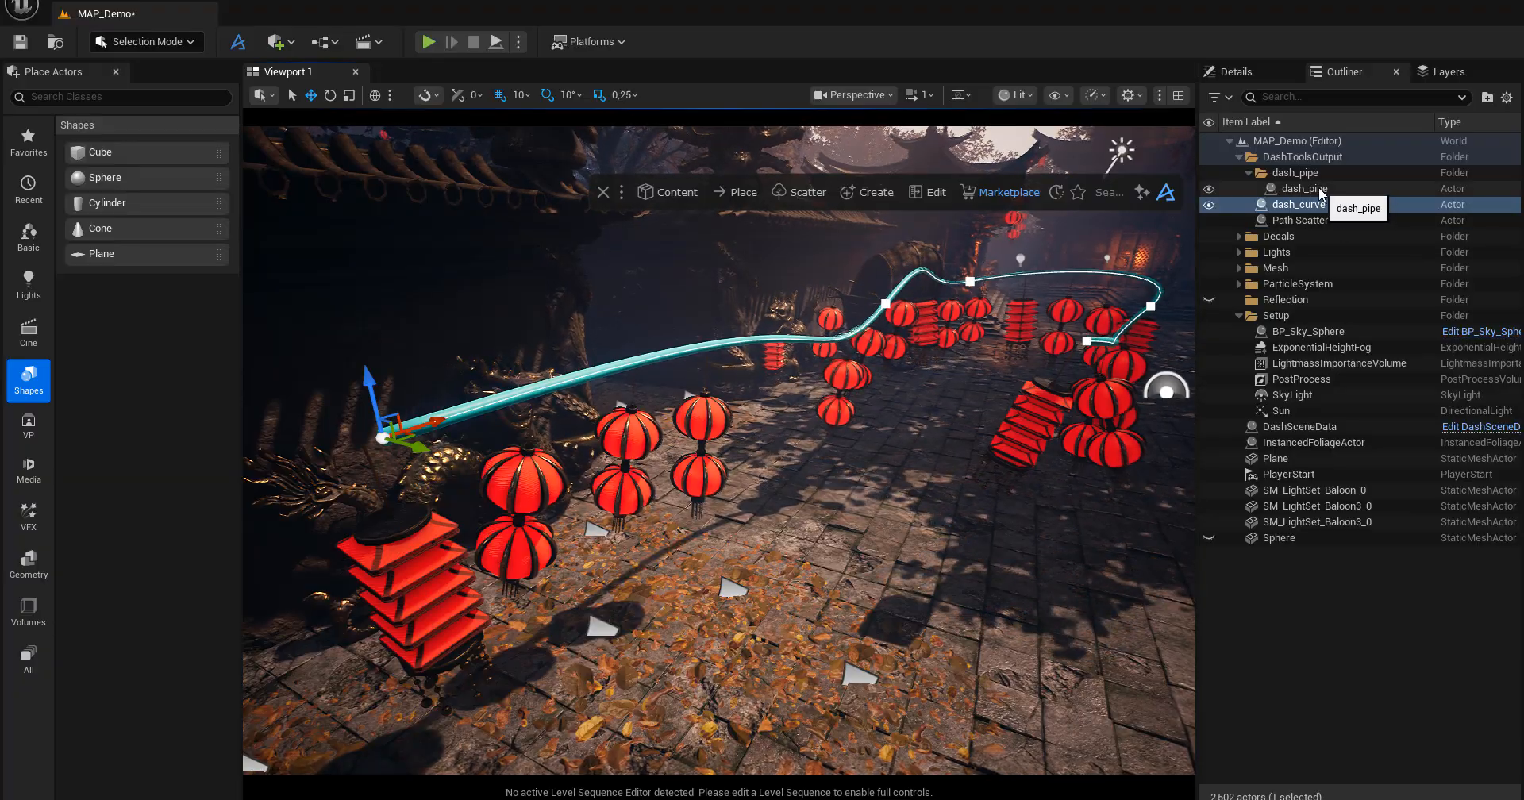
Try moving the Path Scatter actor upward separately from the curve, and undo back to the dash_curve selection.
{"action": "left_click", "coordinate": [1314, 222]}
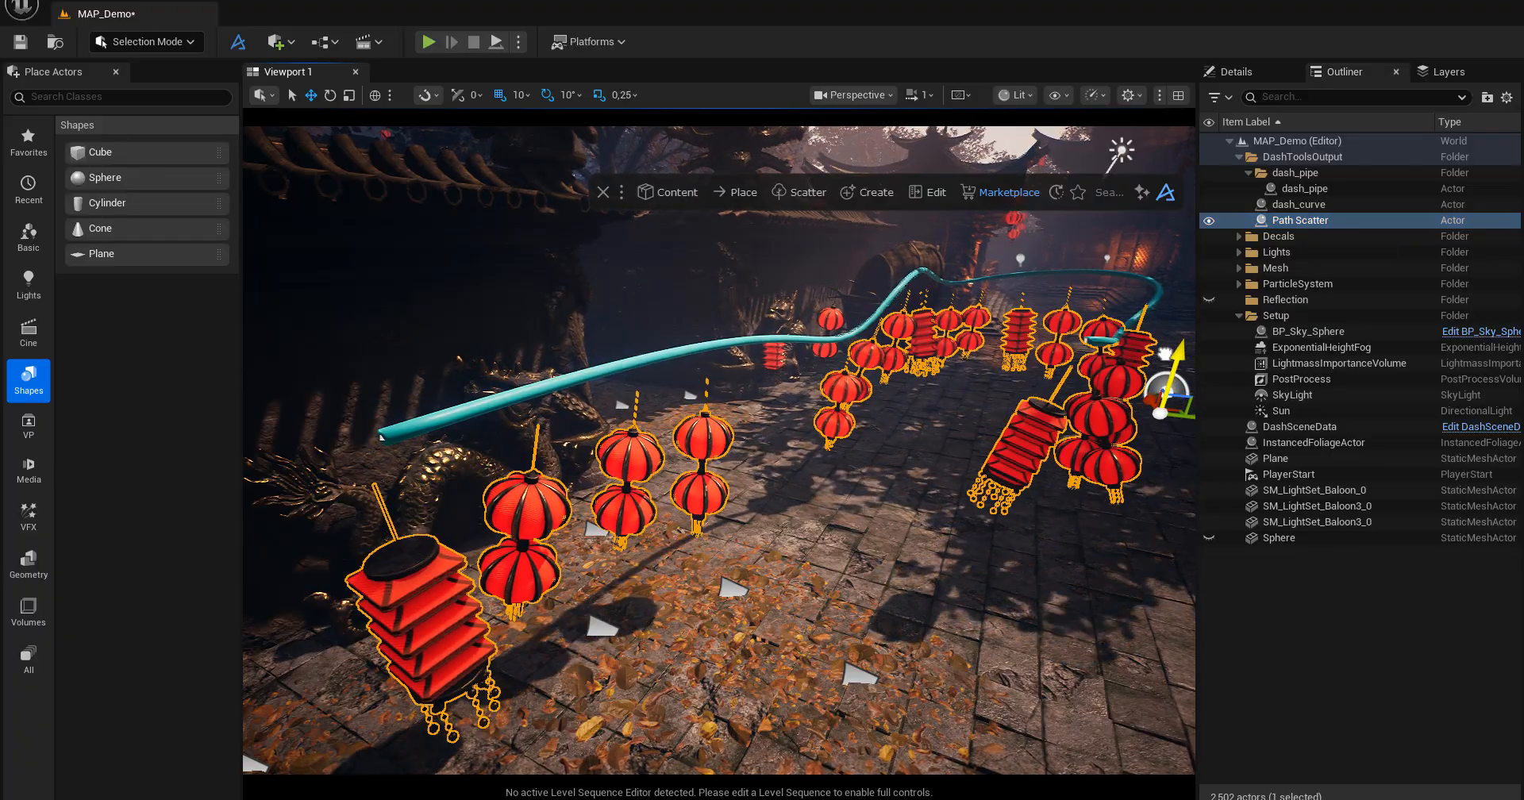
{"action": "left_click_drag", "start_coordinate": [1165, 353], "coordinate": [1164, 345]}
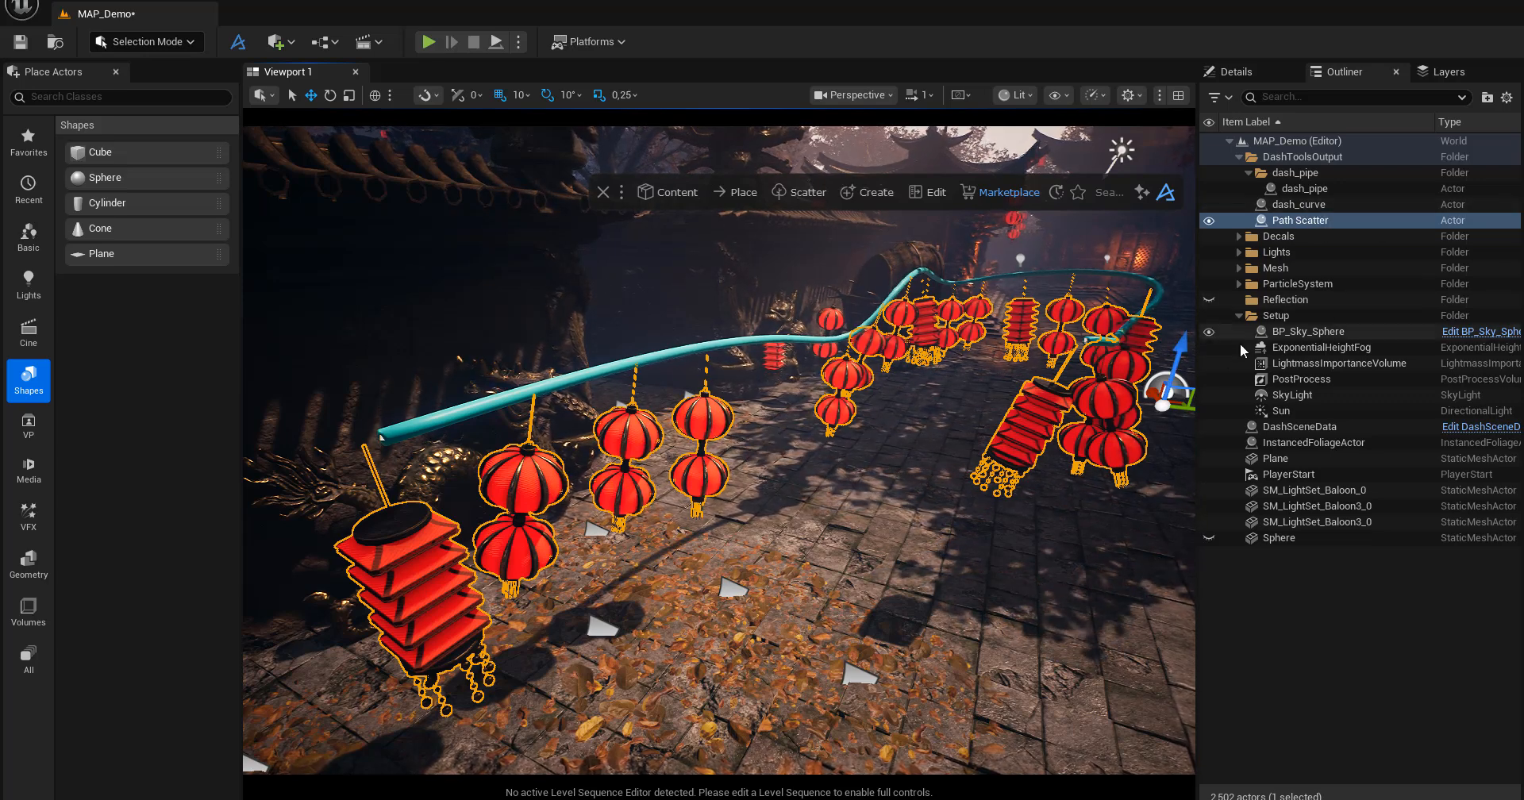
{"action": "key", "text": "ctrl+z"}
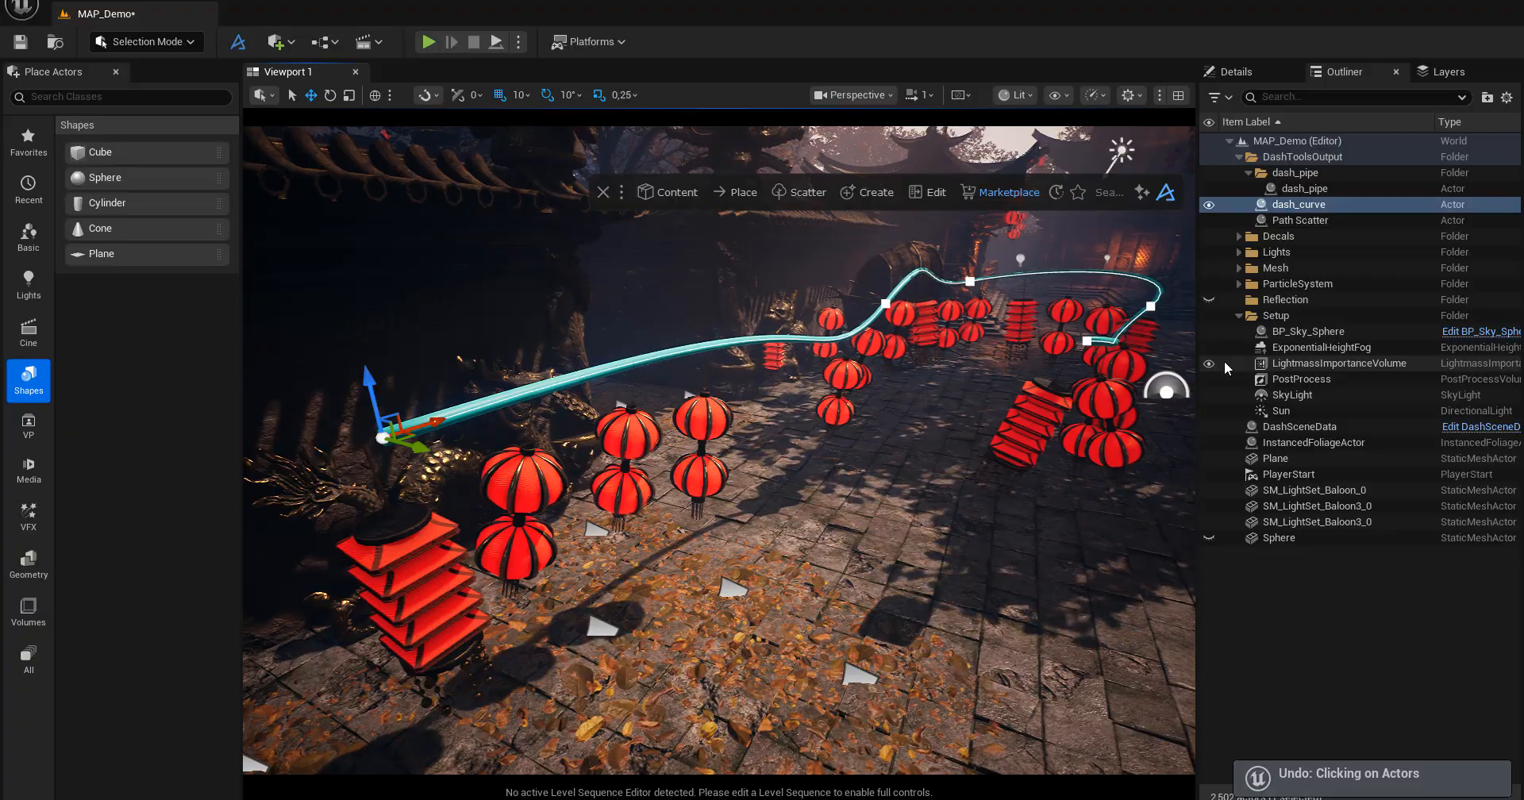
Select the dash_curve actor and reopen the Tools Panel beside the lanterns.
{"action": "left_click", "coordinate": [1296, 205]}
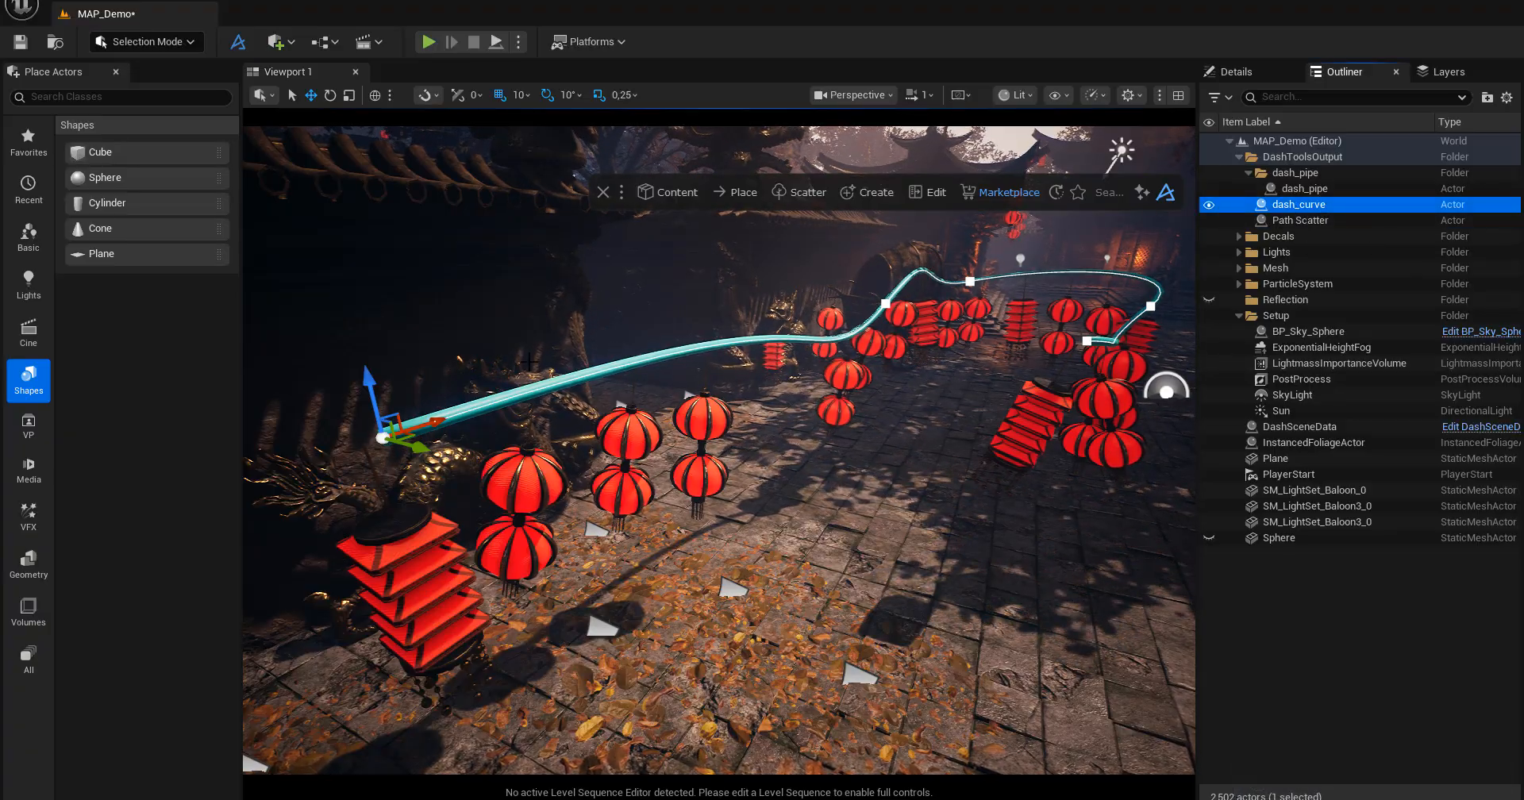
{"action": "left_click_drag", "start_coordinate": [370, 385], "coordinate": [375, 339]}
{"action": "key", "text": "d"}
{"action": "right_click_drag", "start_coordinate": [376, 338], "coordinate": [327, 336]}
{"action": "left_click", "coordinate": [921, 194]}
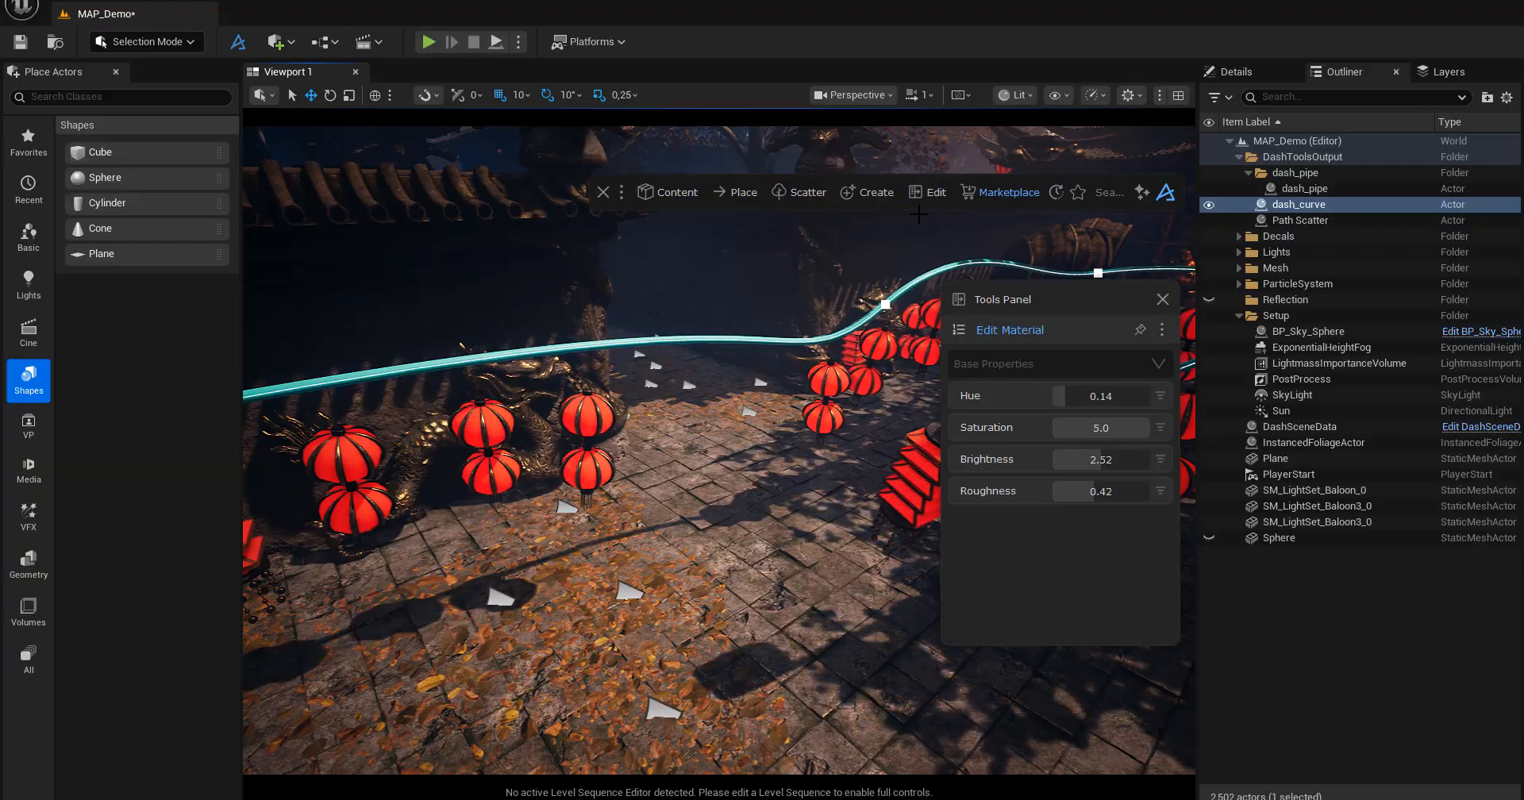
Review the Path Scatter and Quick Pipe tools available for dash_curve, and close the Tools Panel.
{"action": "left_click", "coordinate": [959, 330]}
{"action": "left_click", "coordinate": [918, 401]}
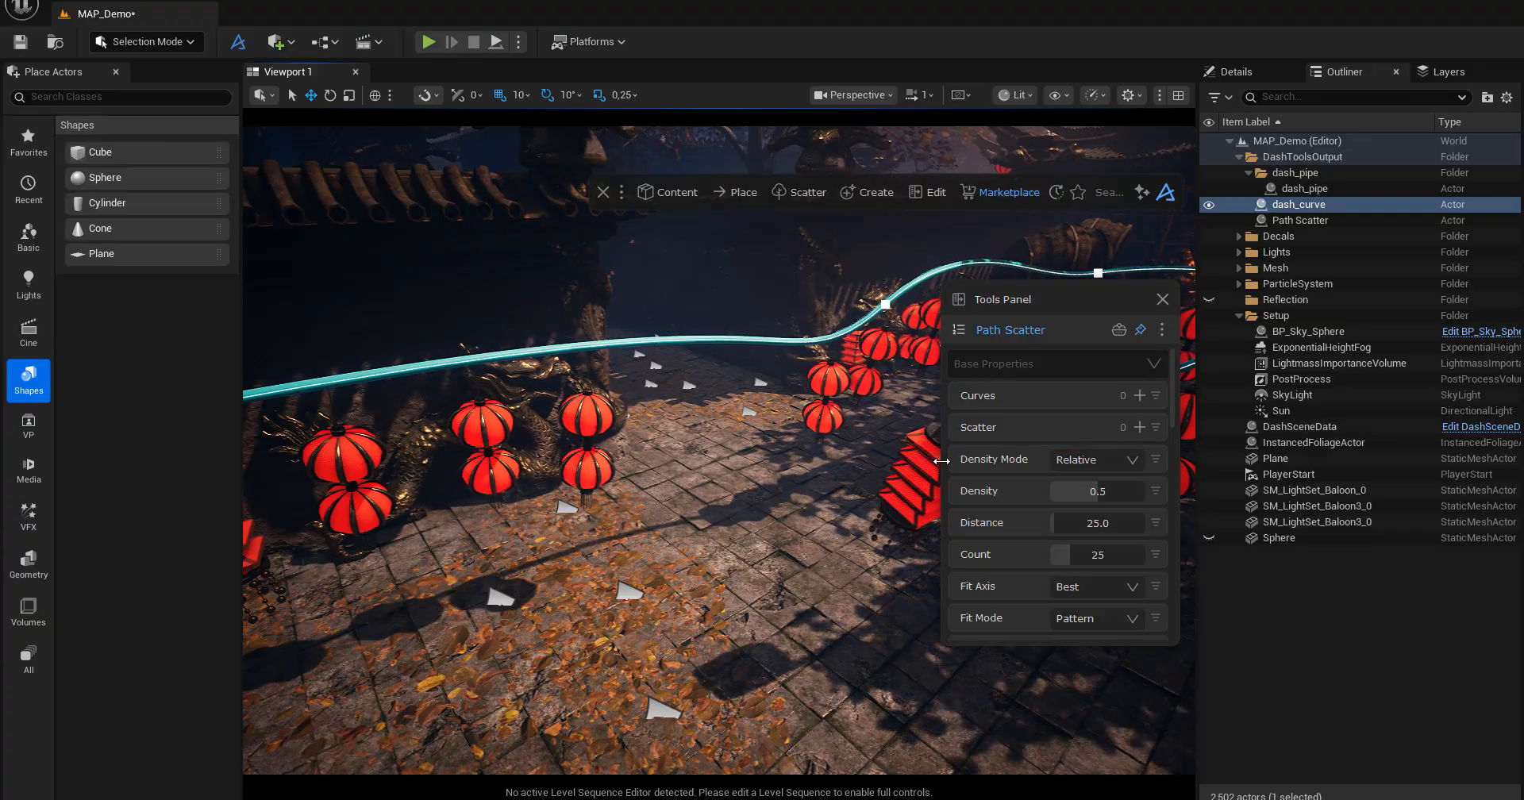
{"action": "left_click", "coordinate": [963, 330]}
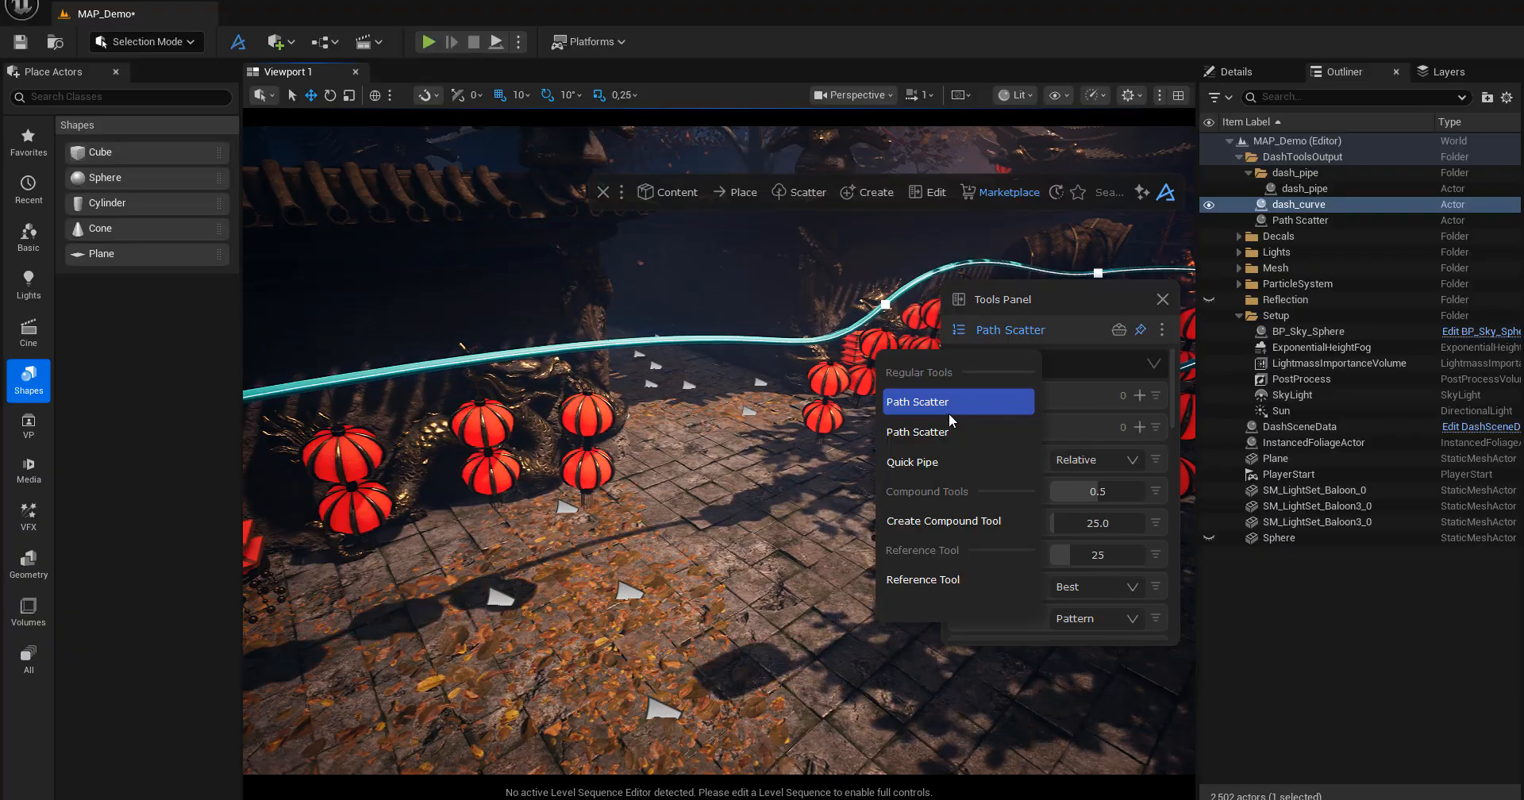
{"action": "left_click", "coordinate": [926, 467]}
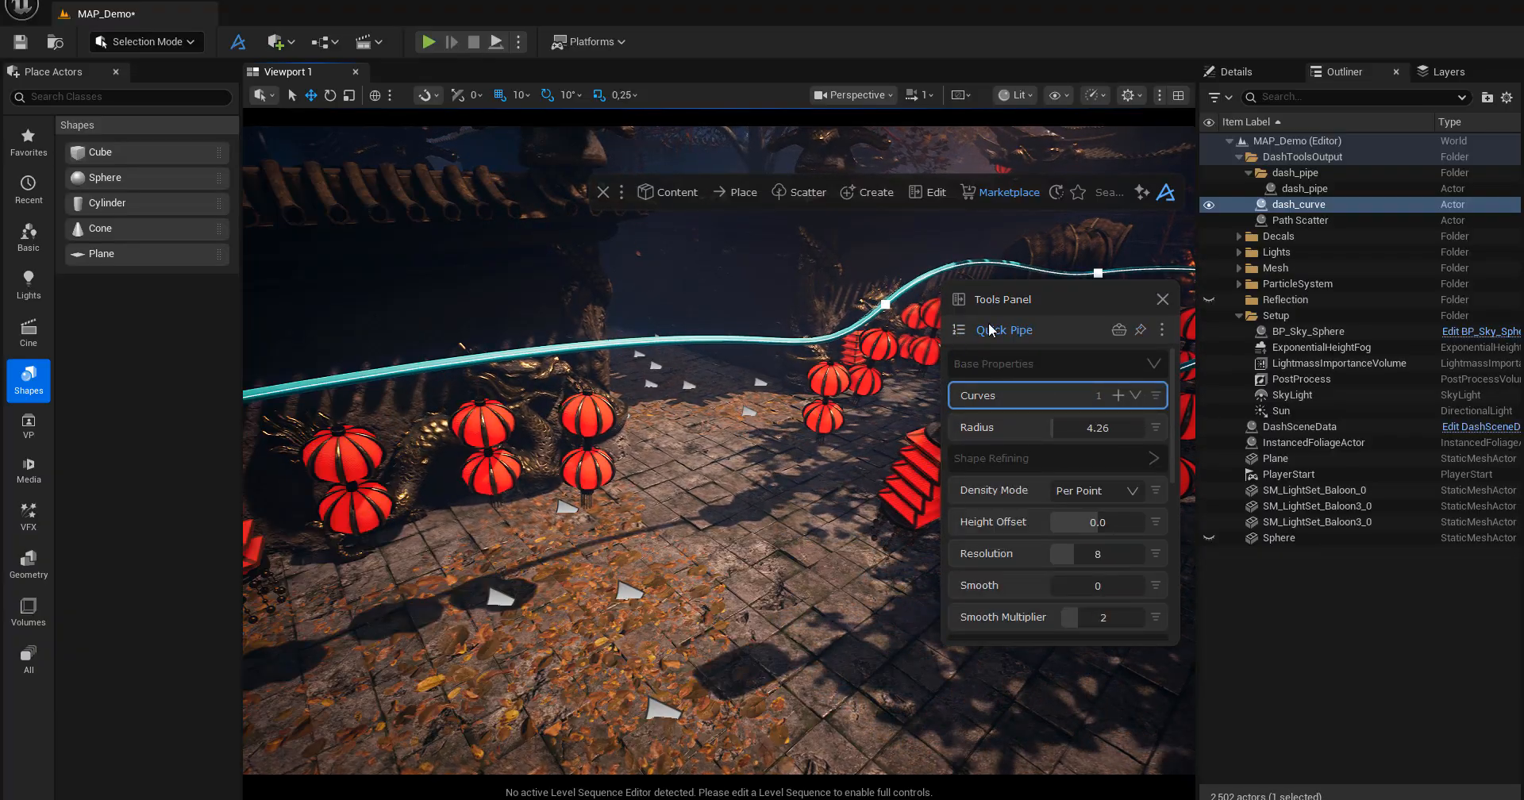
{"action": "left_click", "coordinate": [961, 331]}
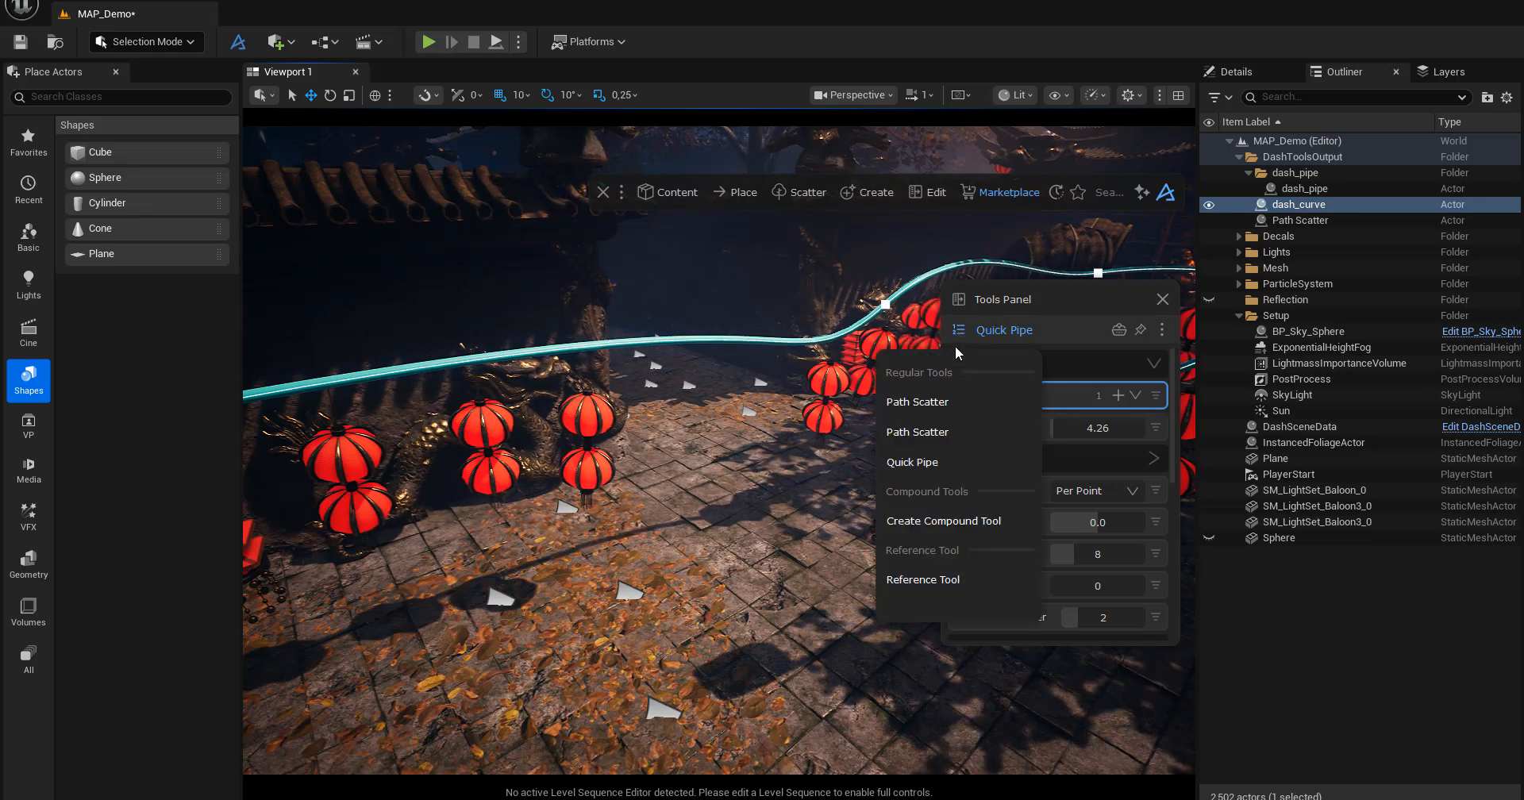
{"action": "left_click", "coordinate": [1072, 291]}
{"action": "left_click_drag", "start_coordinate": [1130, 297], "coordinate": [1111, 359]}
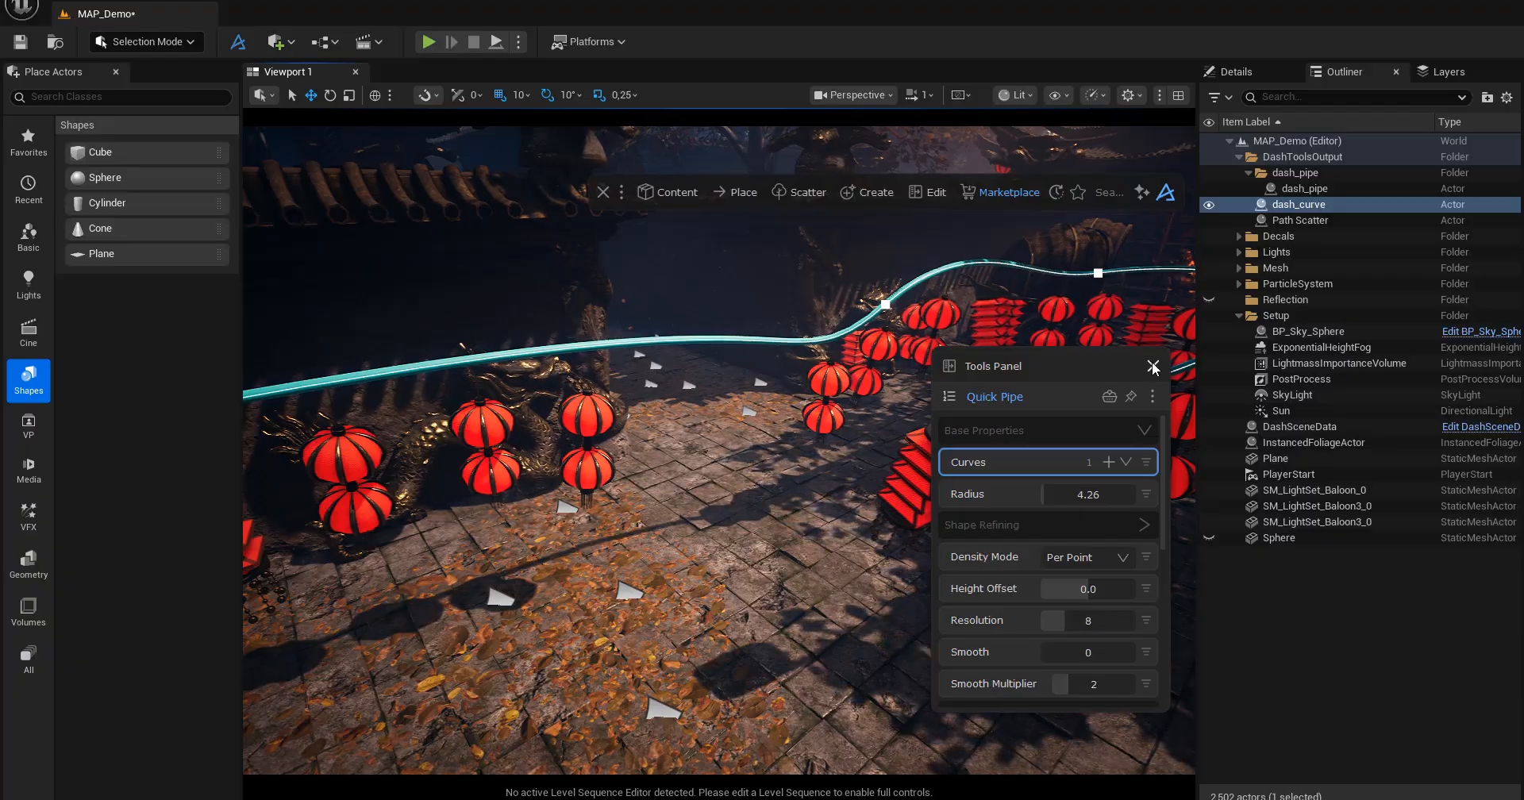
{"action": "left_click", "coordinate": [1143, 360]}
Examine the raised pipe and the lanterns hanging along it from several angles in the temple courtyard.
{"action": "right_click_drag", "start_coordinate": [746, 617], "coordinate": [532, 568]}
{"action": "key", "text": "w"}
{"action": "right_click_drag", "start_coordinate": [826, 493], "coordinate": [735, 516]}
{"action": "key", "text": "s"}
{"action": "mouse_move", "coordinate": [825, 493]}
{"action": "right_mouse_down"}
{"action": "mouse_move", "coordinate": [809, 520]}
{"action": "mouse_move", "coordinate": [777, 494]}
{"action": "mouse_move", "coordinate": [827, 485]}
{"action": "right_mouse_up"}
{"action": "key", "text": "w"}
{"action": "key", "text": "s"}
{"action": "key", "text": "a"}
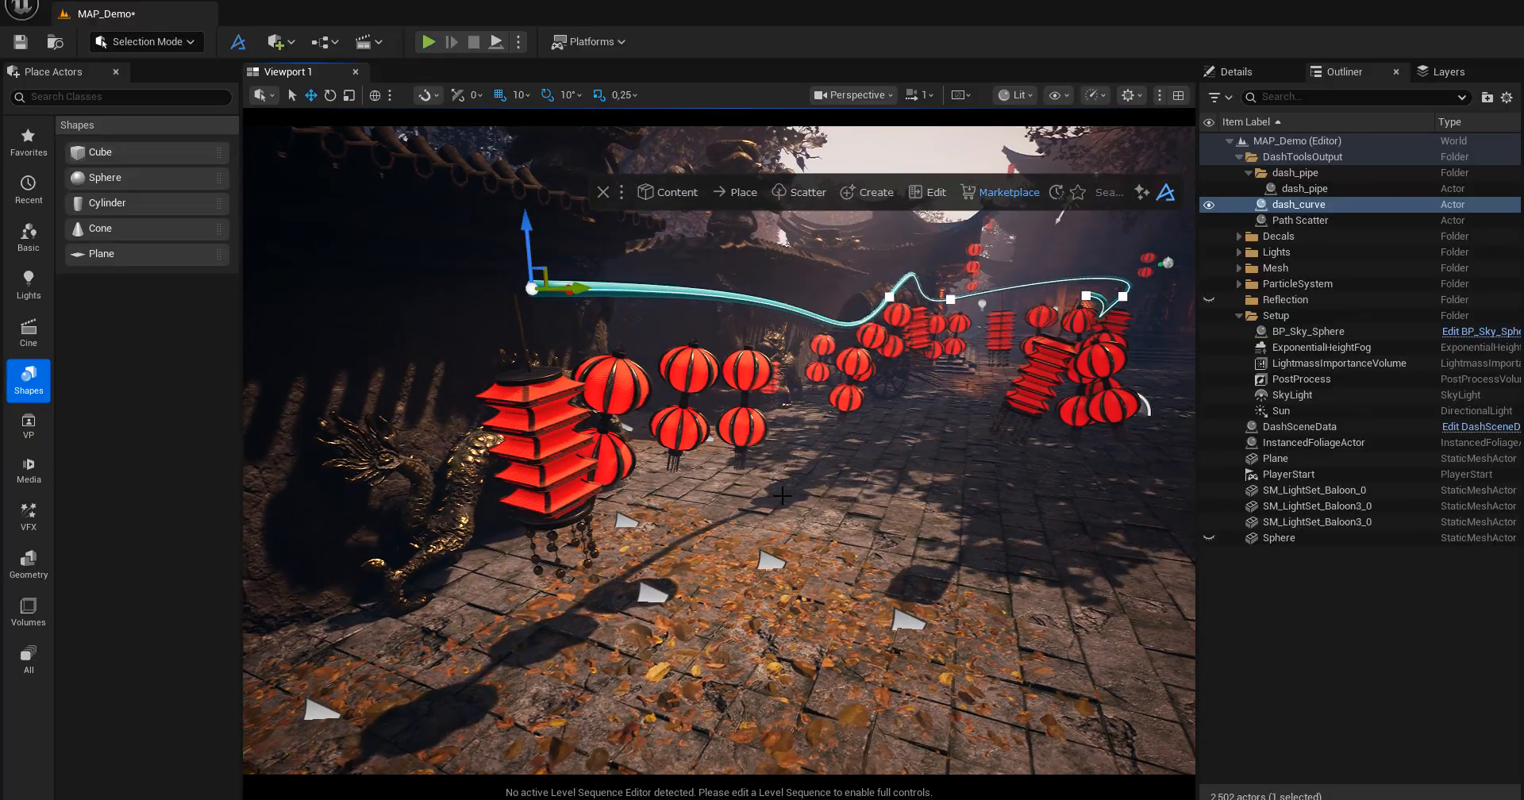